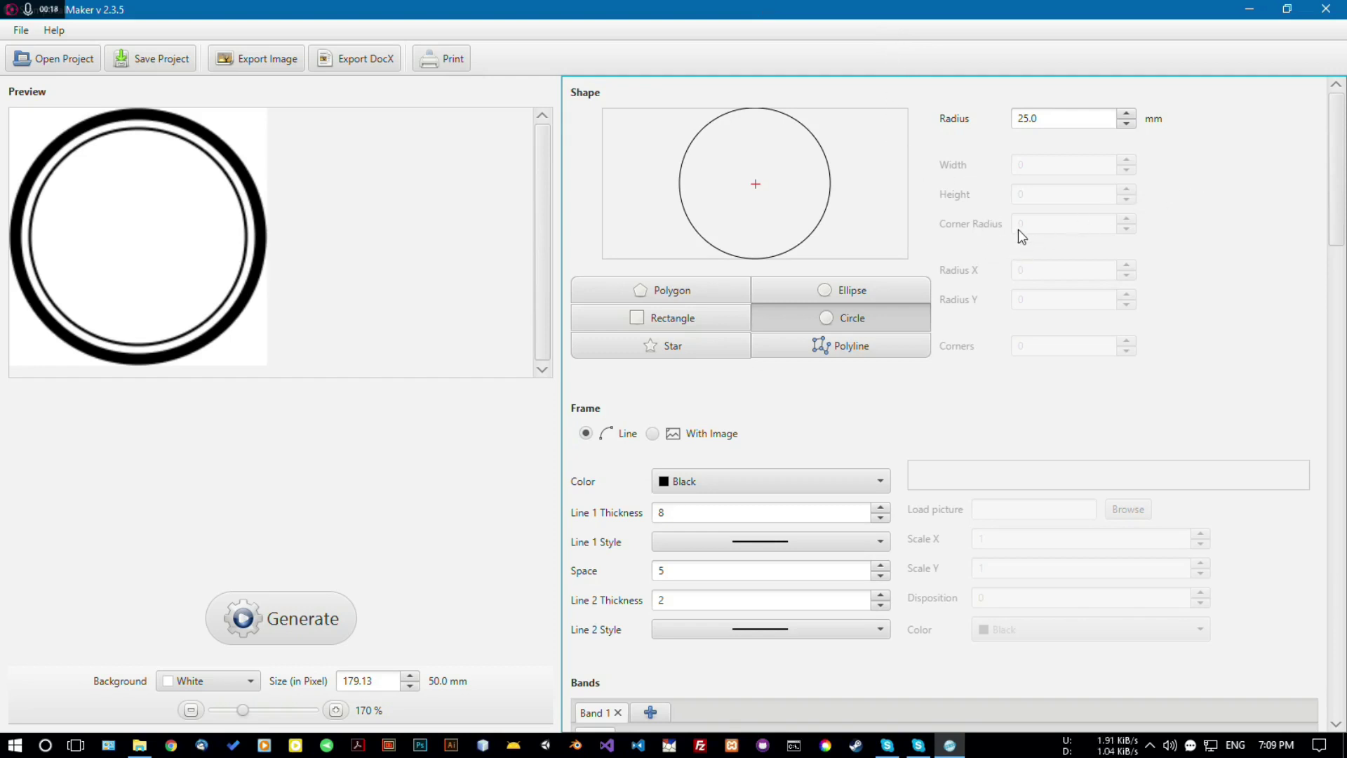
drag(1340, 247, 1123, 239)
click(245, 619)
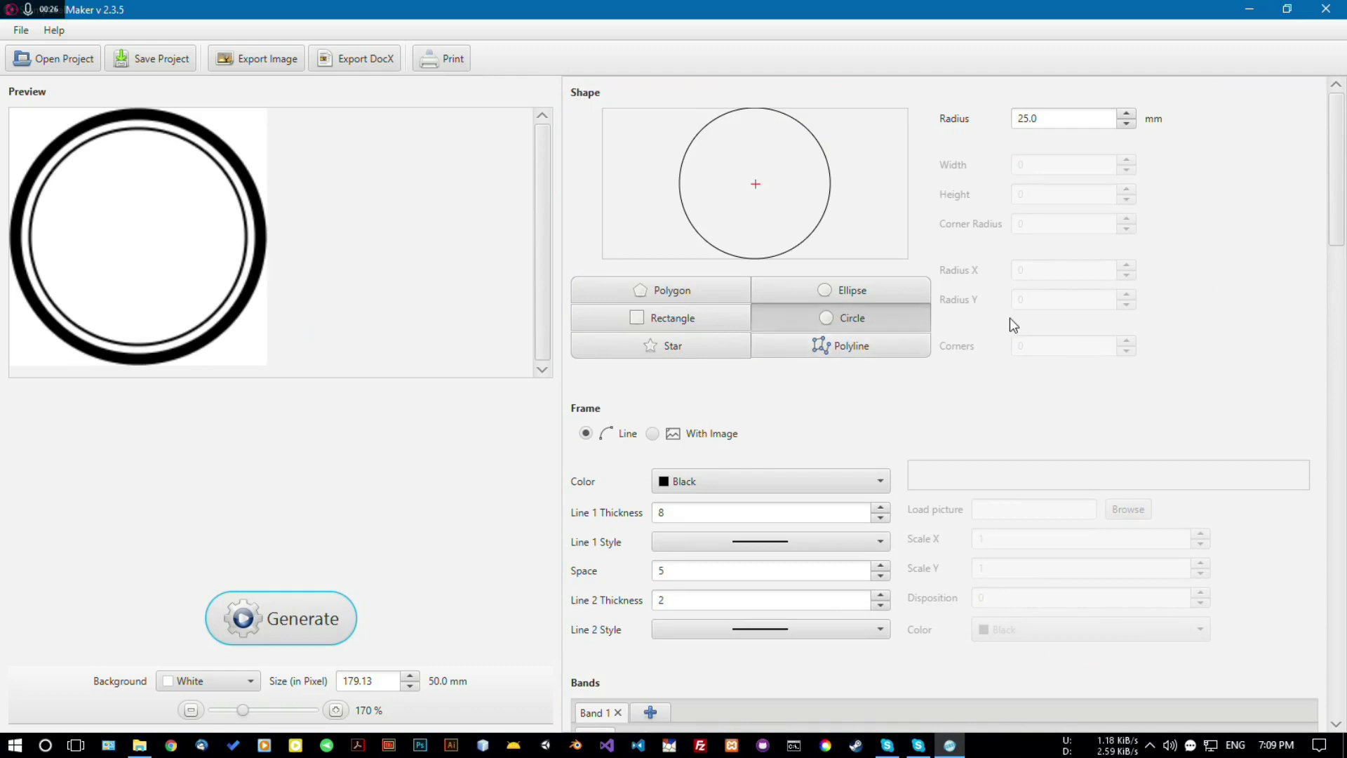
Draw an ellipse as the stamp shape, set Radius X to 15 mm and Radius Y to 20 mm, and generate the preview.
click(915, 293)
drag(867, 248, 849, 241)
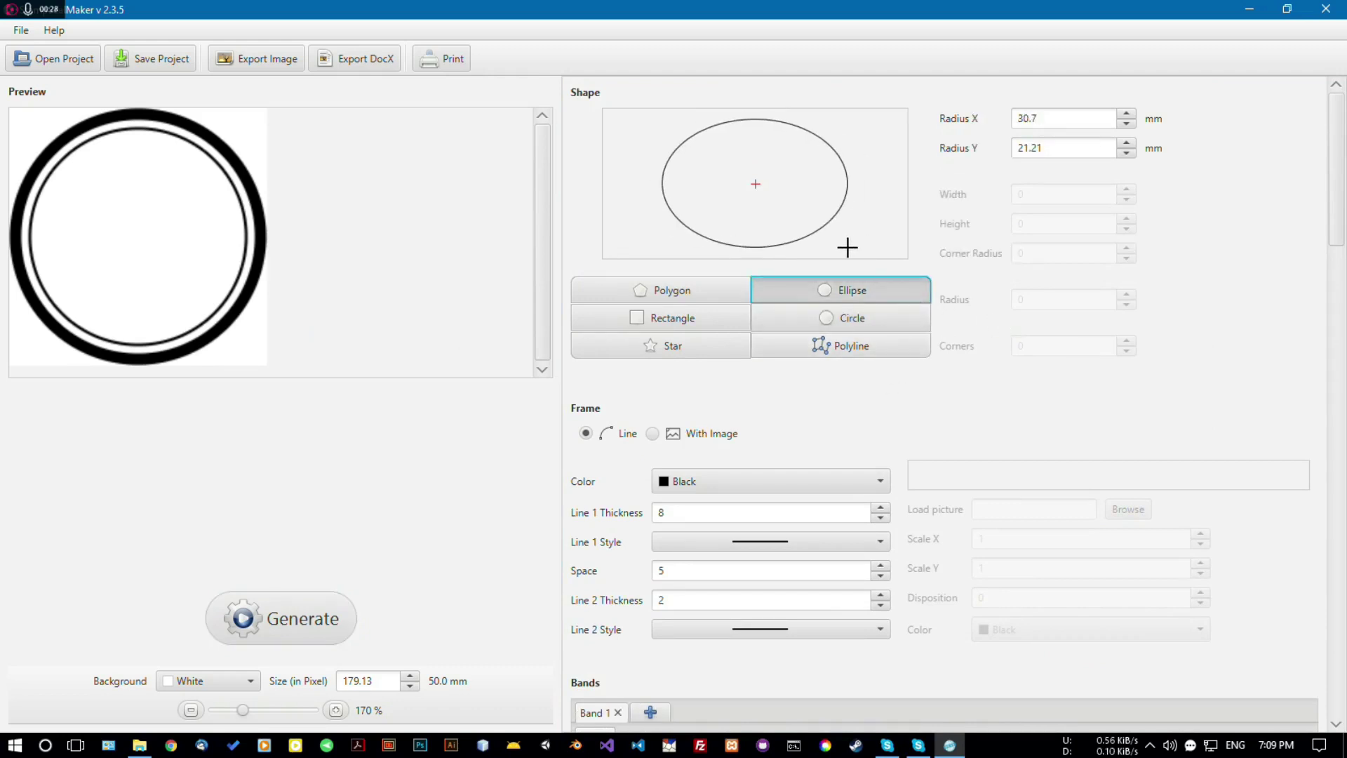
click(1052, 117)
drag(1052, 117, 963, 120)
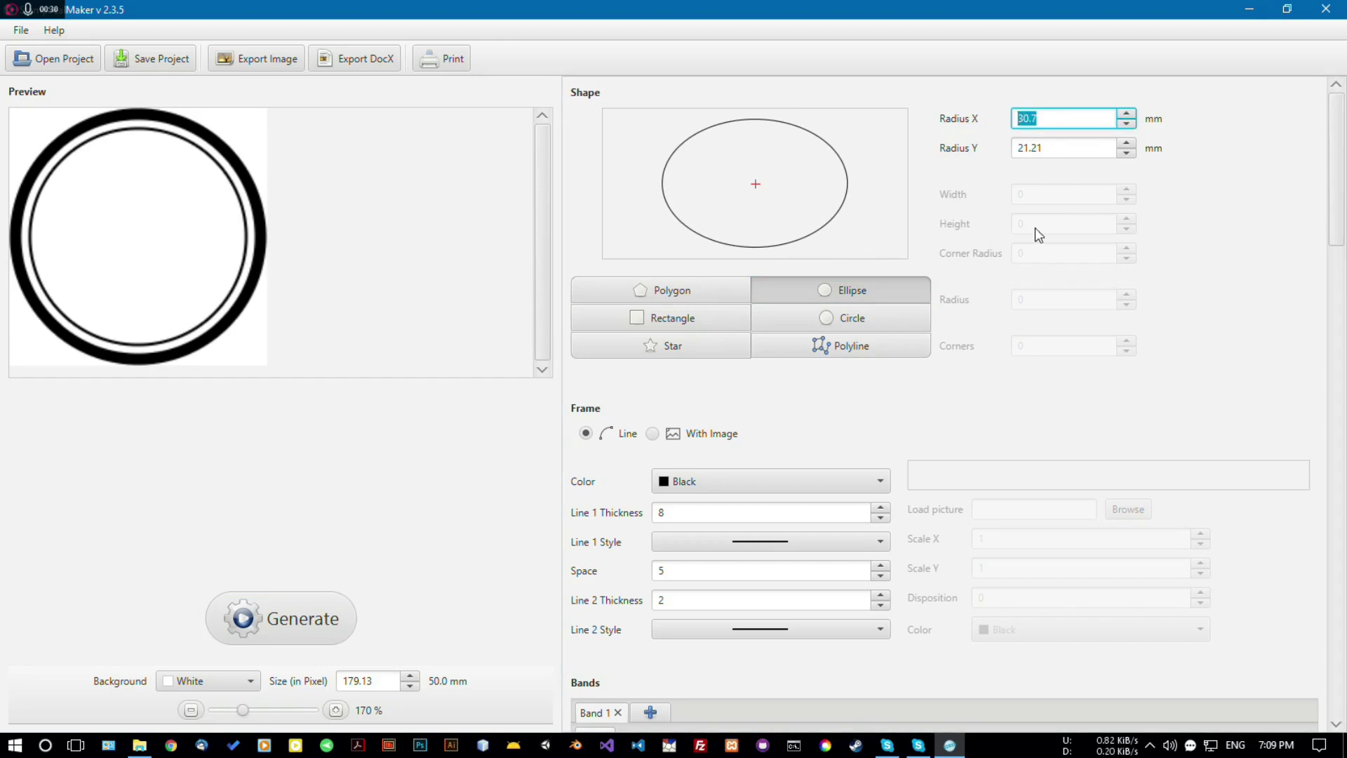
text(15.0)
drag(1062, 146, 884, 140)
text(20.0)
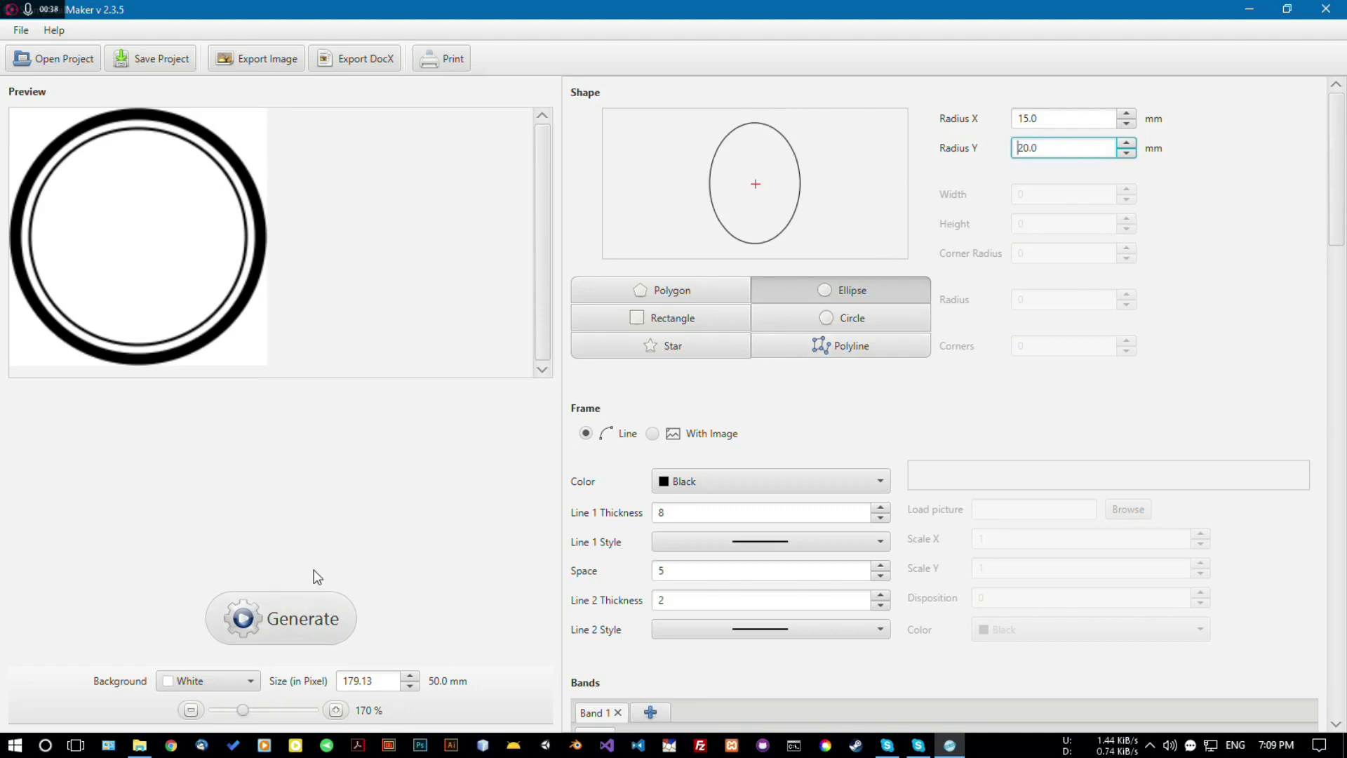
click(287, 622)
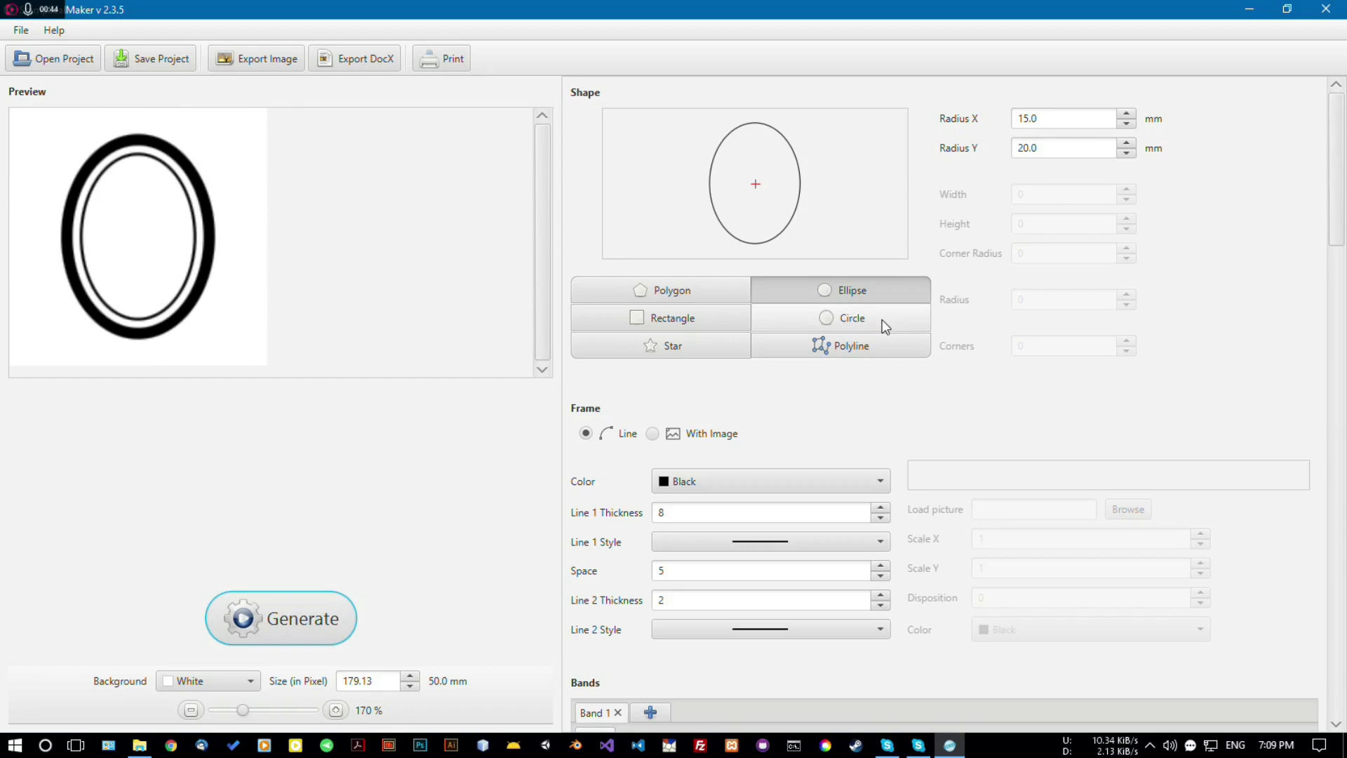
Draw a rectangle about 46 mm wide and 28 mm high as the stamp shape and generate the preview.
click(699, 346)
drag(779, 232, 824, 226)
click(673, 350)
click(294, 614)
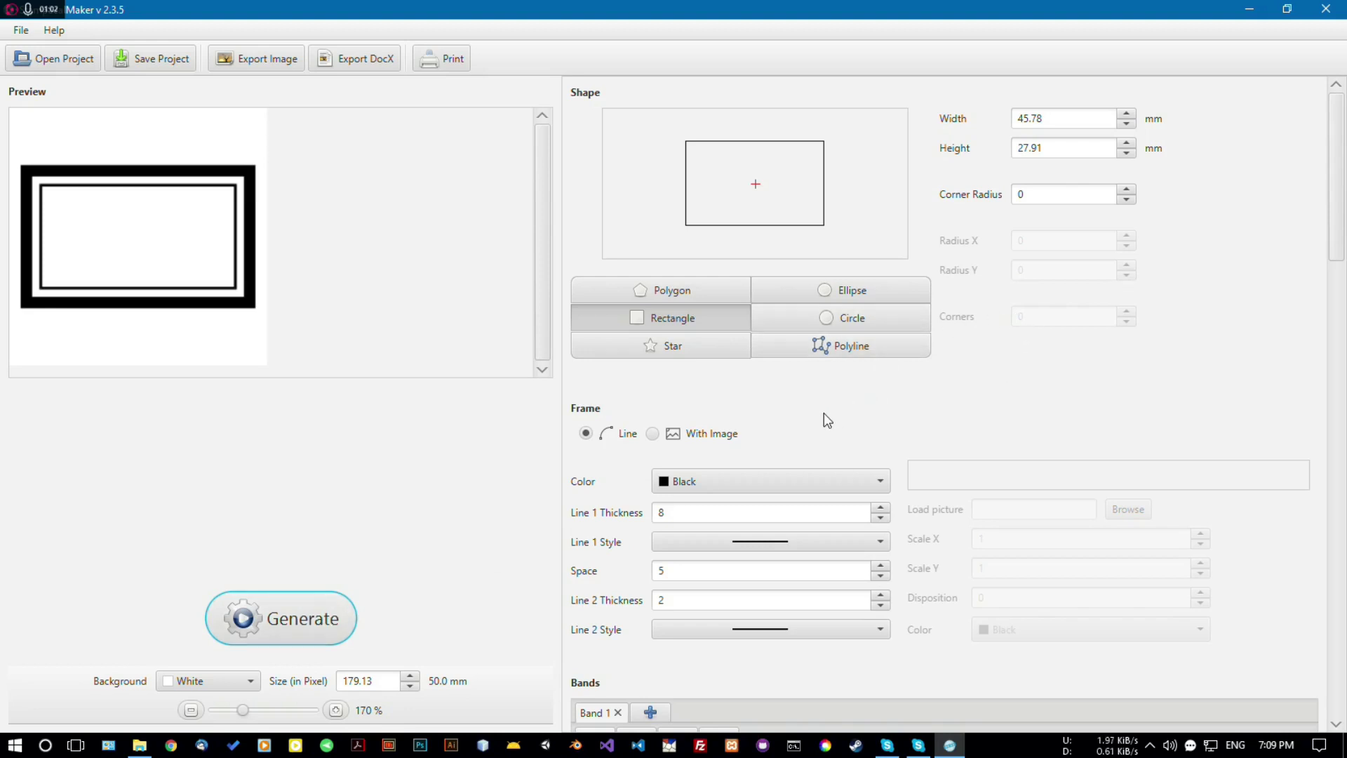
Draw a closed, irregular five-sided polyline around the centre as the stamp shape and generate the preview.
click(854, 348)
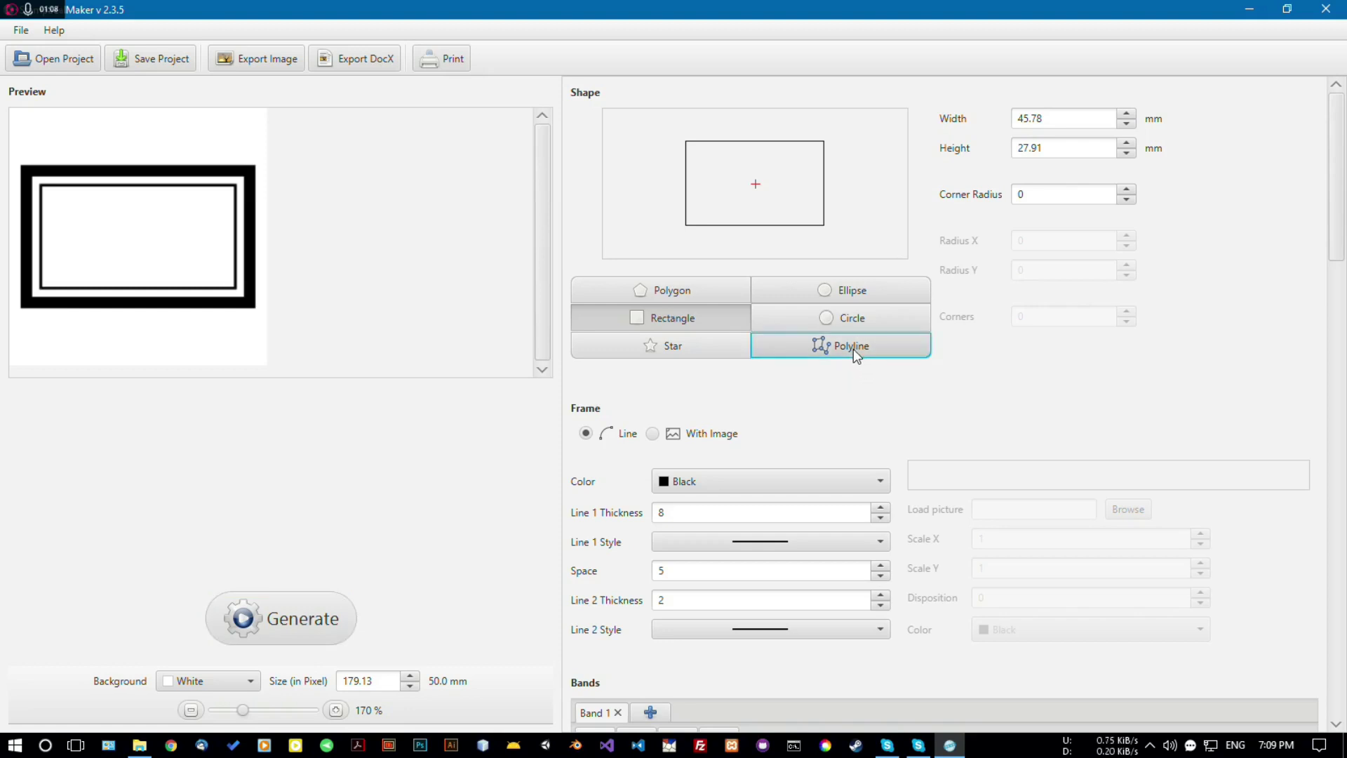
click(671, 228)
click(646, 149)
click(748, 117)
click(845, 190)
click(756, 249)
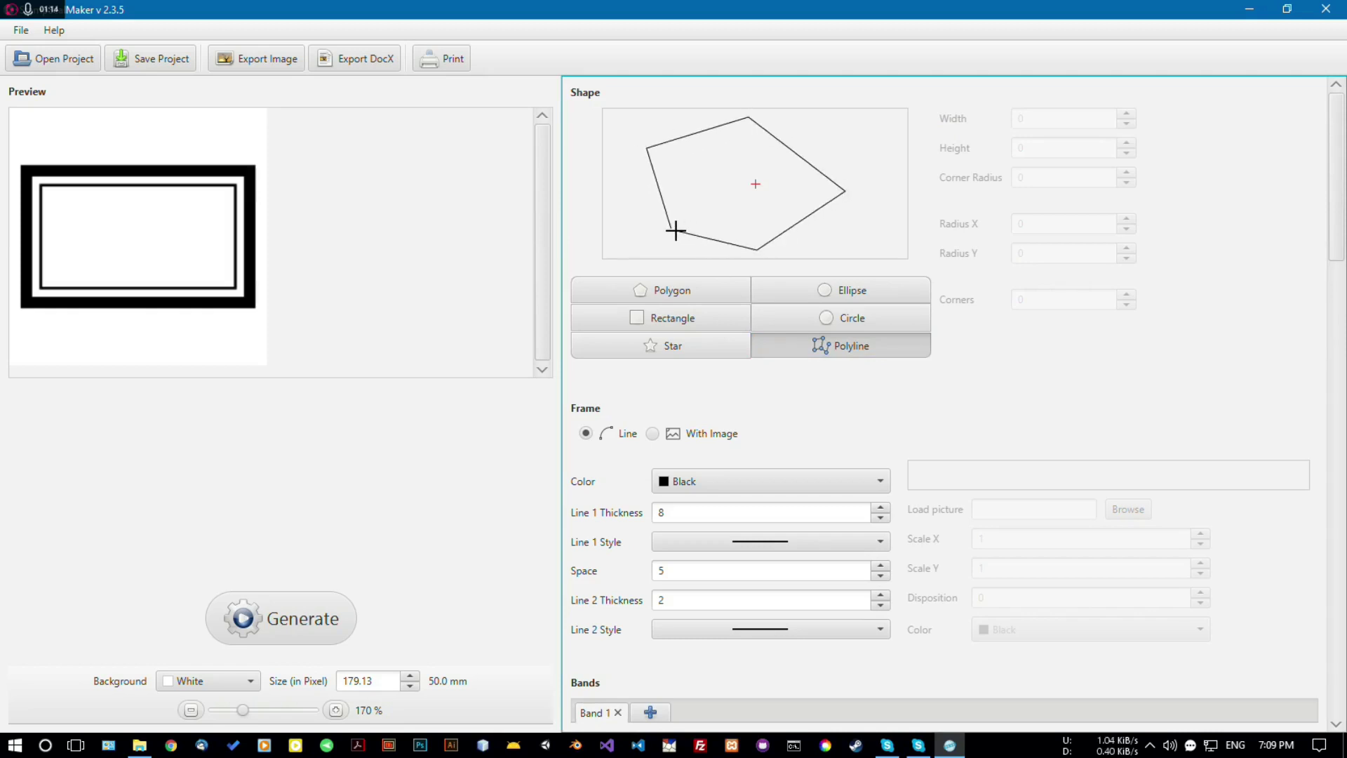
click(675, 230)
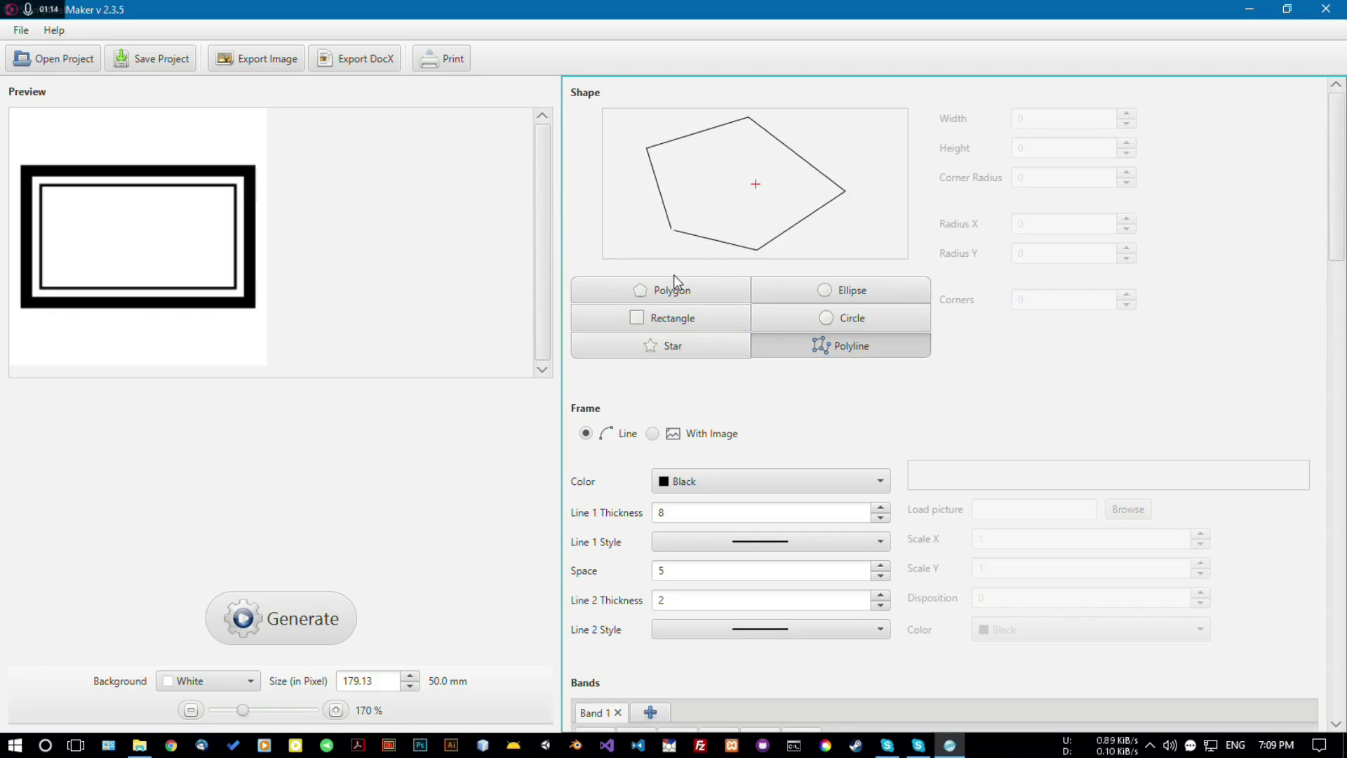
click(310, 613)
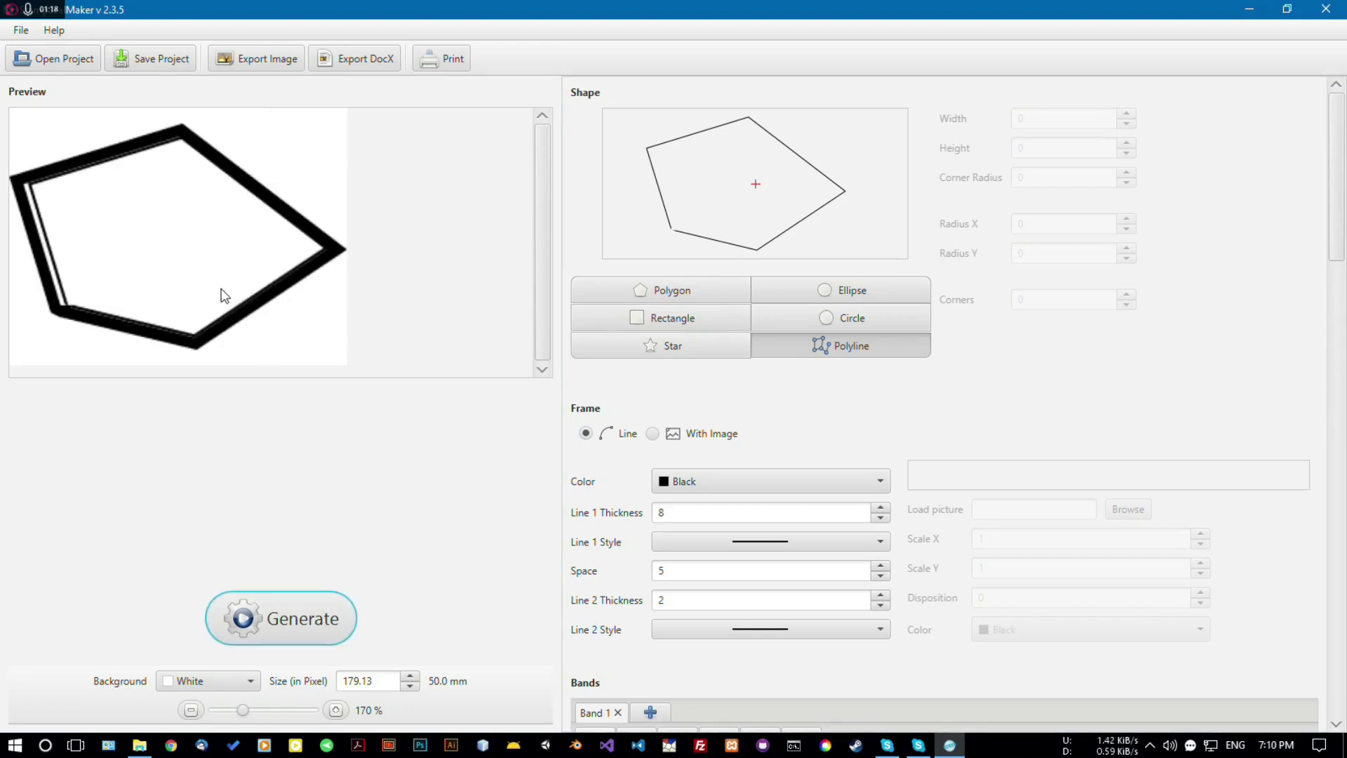
Draw a circle as the stamp shape, set its radius to 20 mm, and generate the preview.
click(824, 323)
drag(830, 226, 767, 249)
click(321, 624)
drag(1069, 112, 983, 113)
text(20)
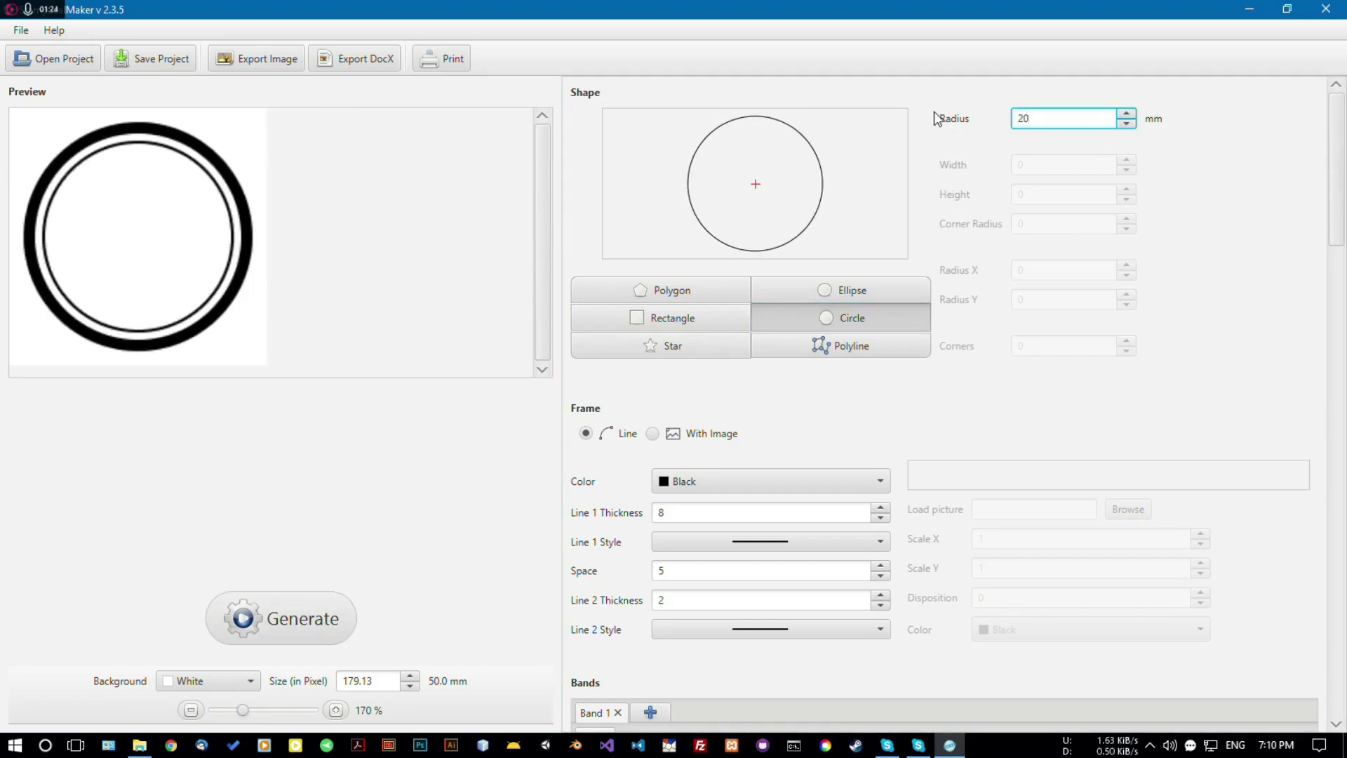
key(Return)
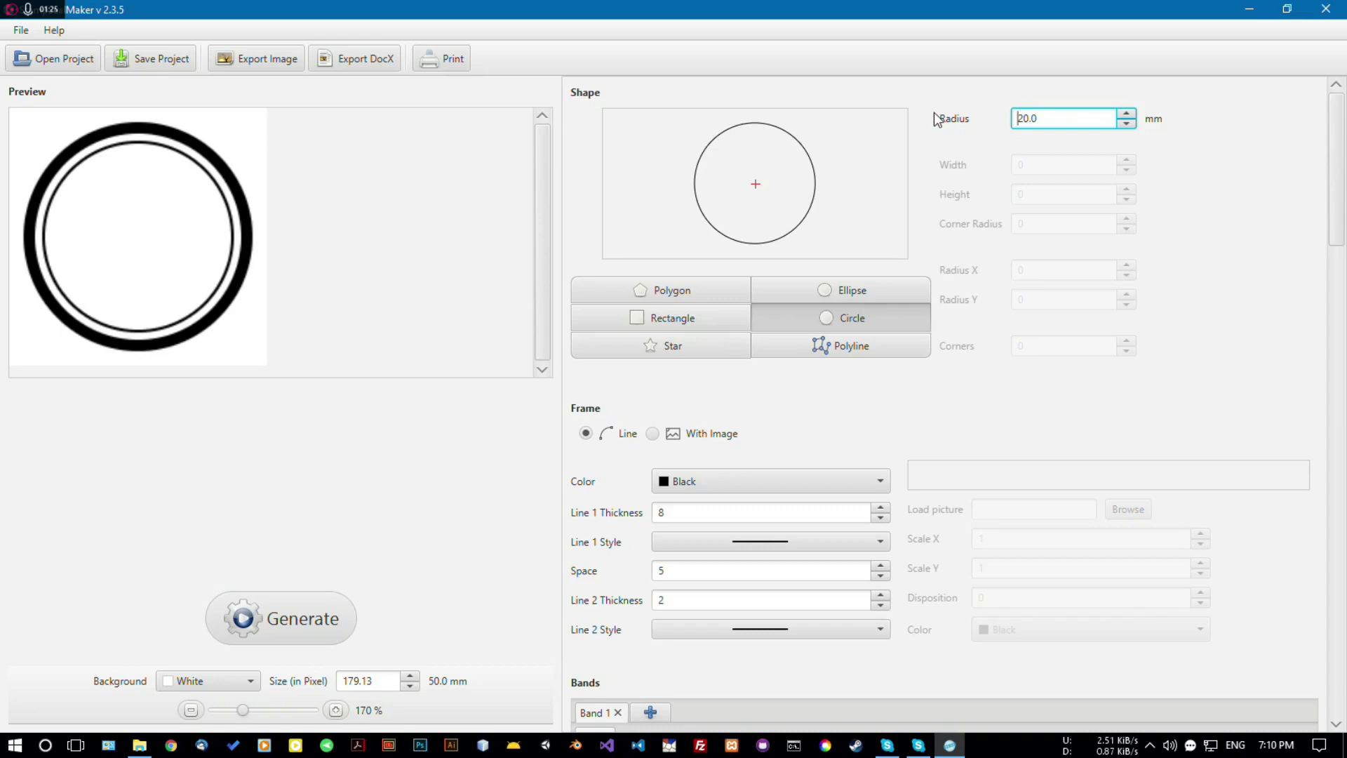
click(306, 618)
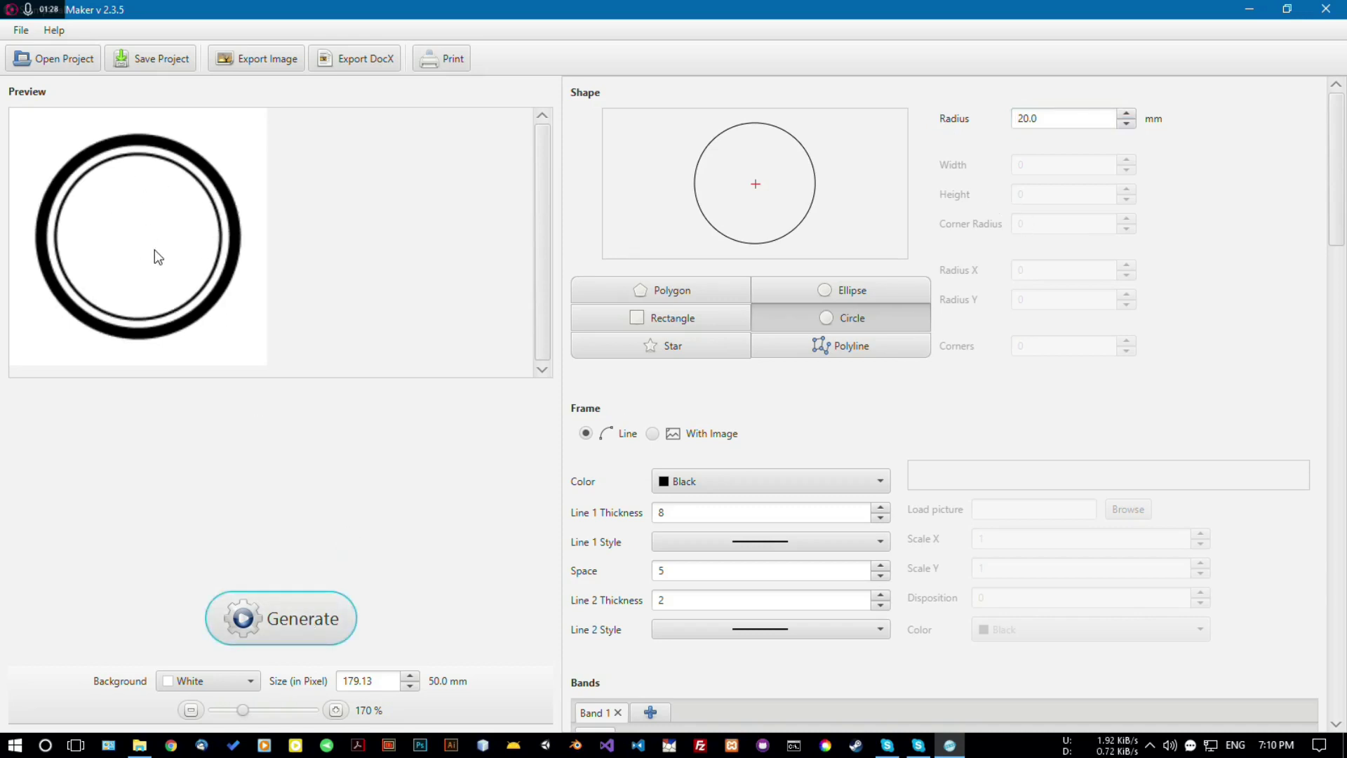
Reduce the frame's Line 1 thickness to 2.0 and regenerate the preview.
drag(1339, 231, 546, 227)
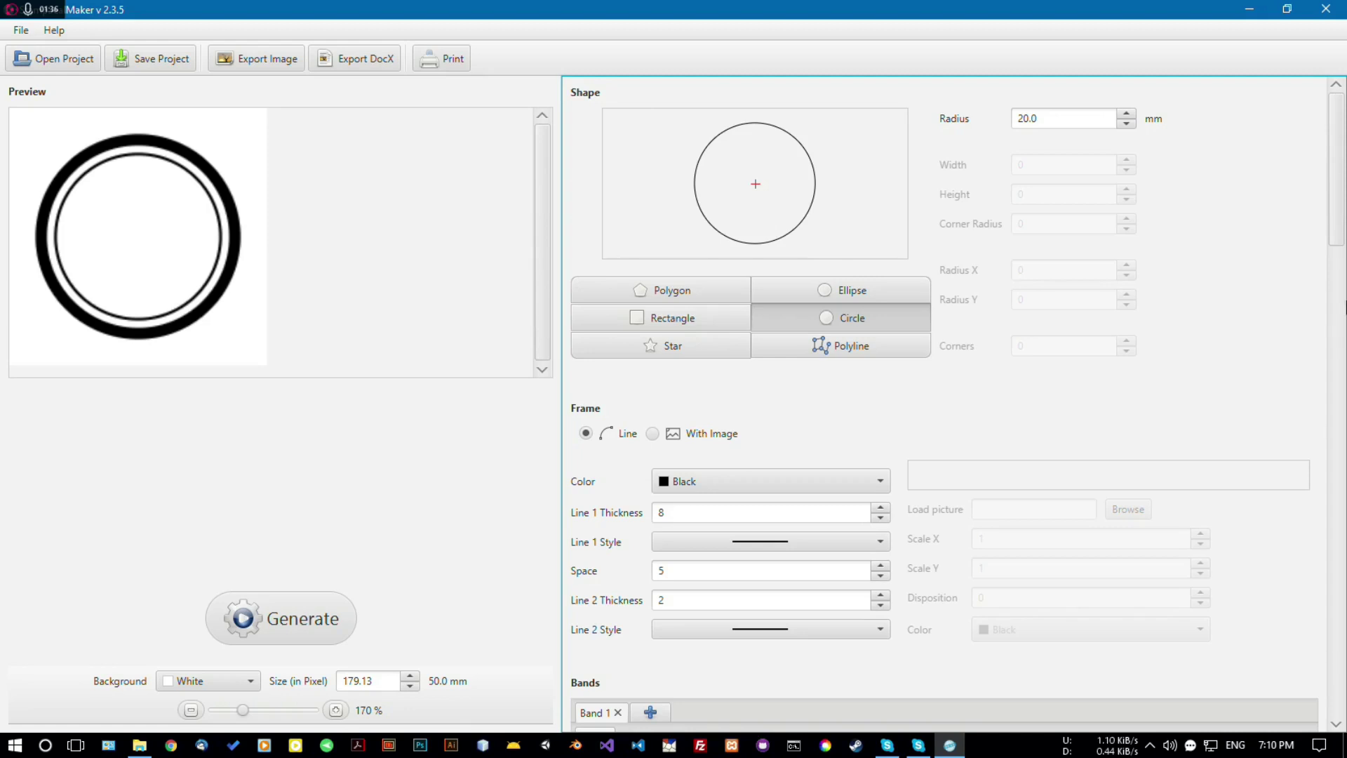
drag(1327, 240, 1323, 300)
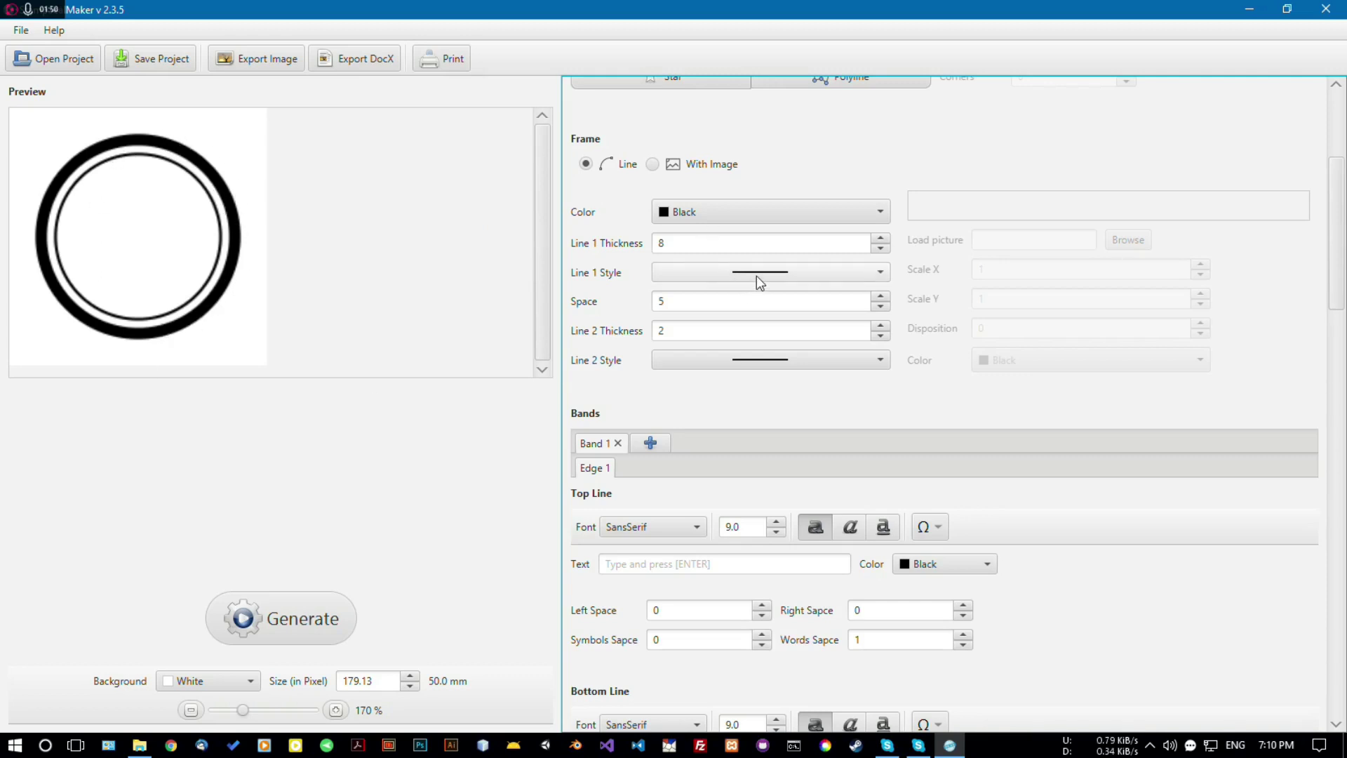
click(880, 248)
click(880, 249)
click(880, 249)
click(880, 249)
click(323, 625)
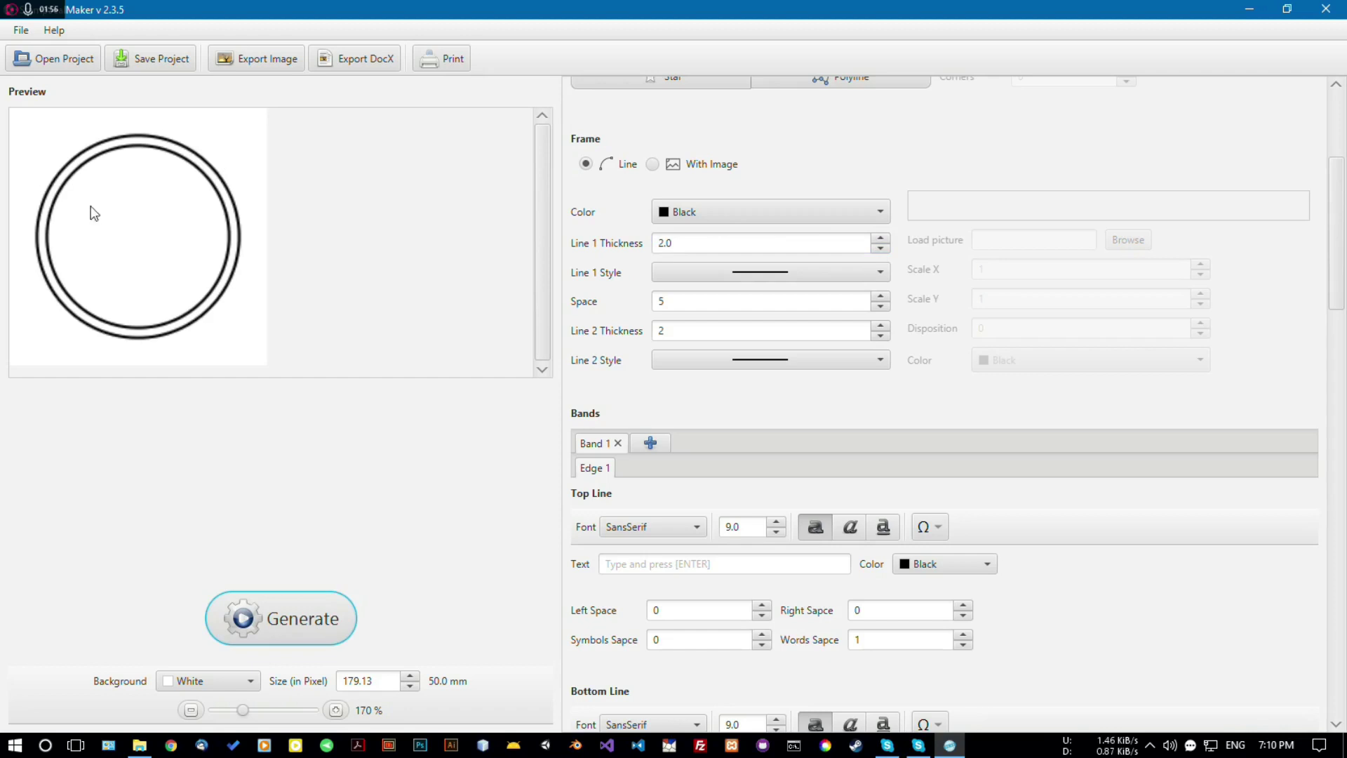
Reduce the frame's Line 2 thickness to 1.0 and regenerate the preview.
click(778, 365)
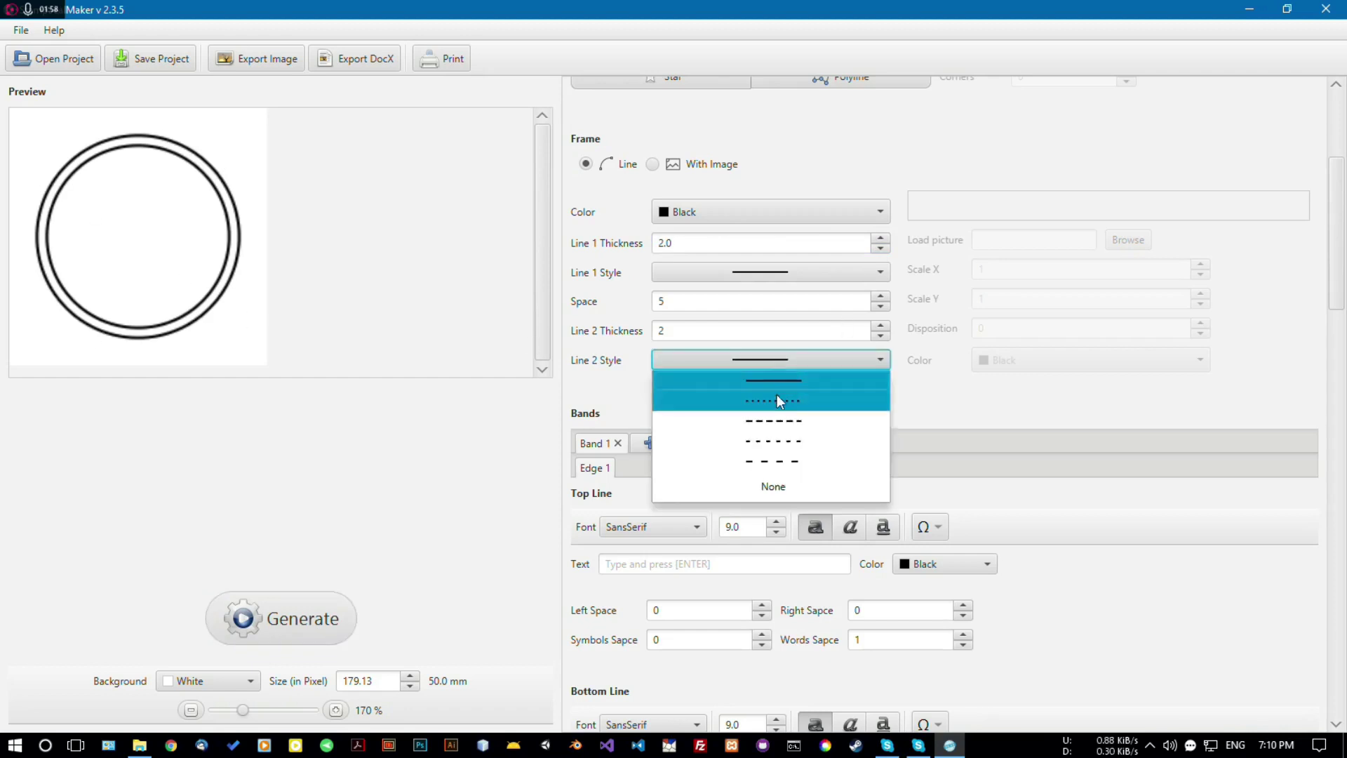
click(781, 336)
click(881, 336)
click(261, 628)
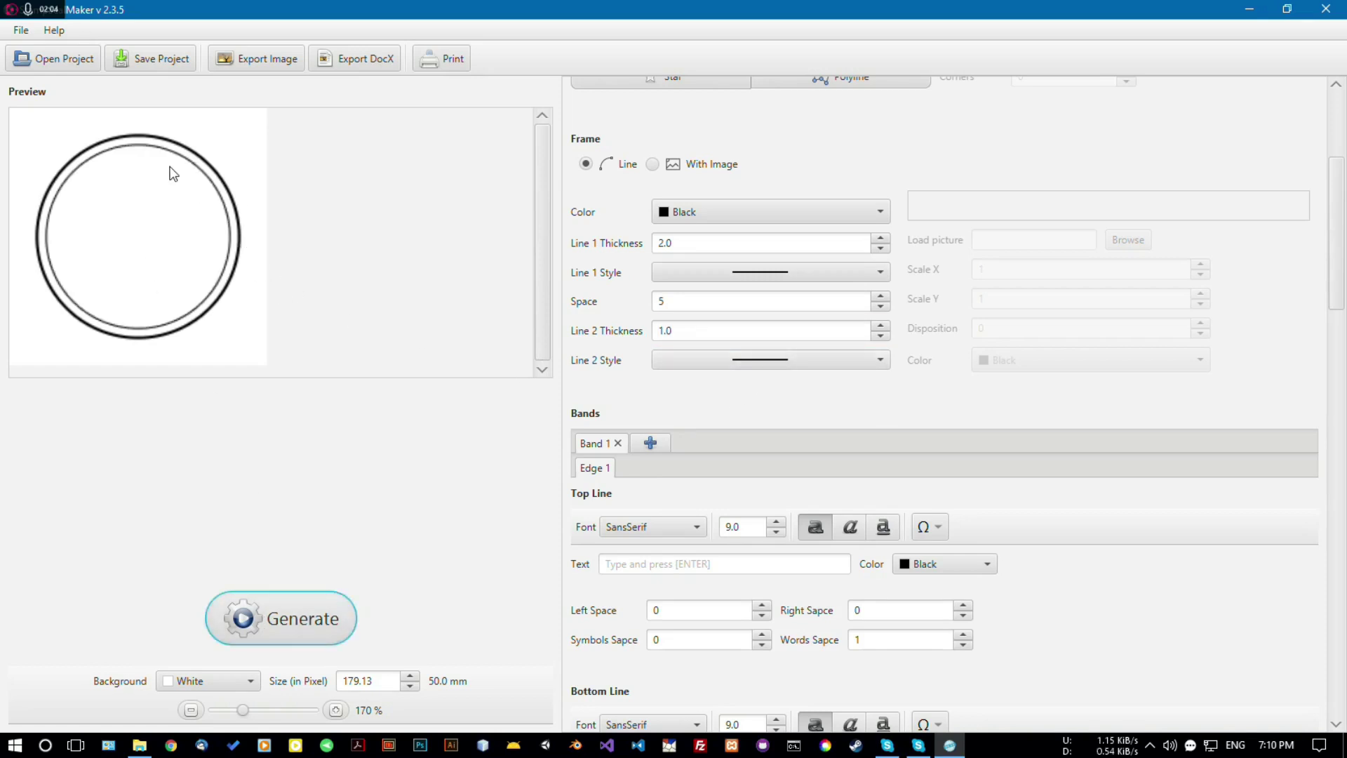
Change the frame's Line 2 style to spaced short dashes and regenerate the preview.
click(751, 359)
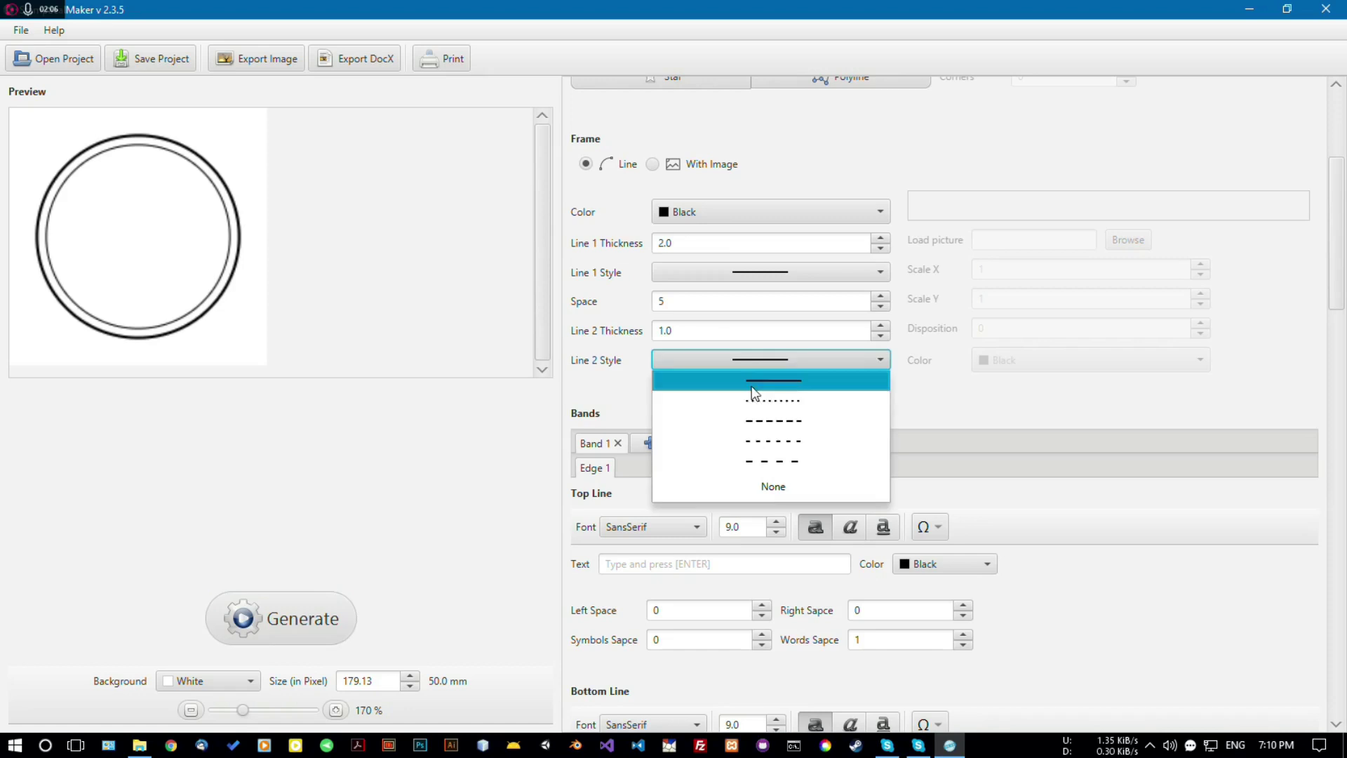
click(764, 439)
click(320, 597)
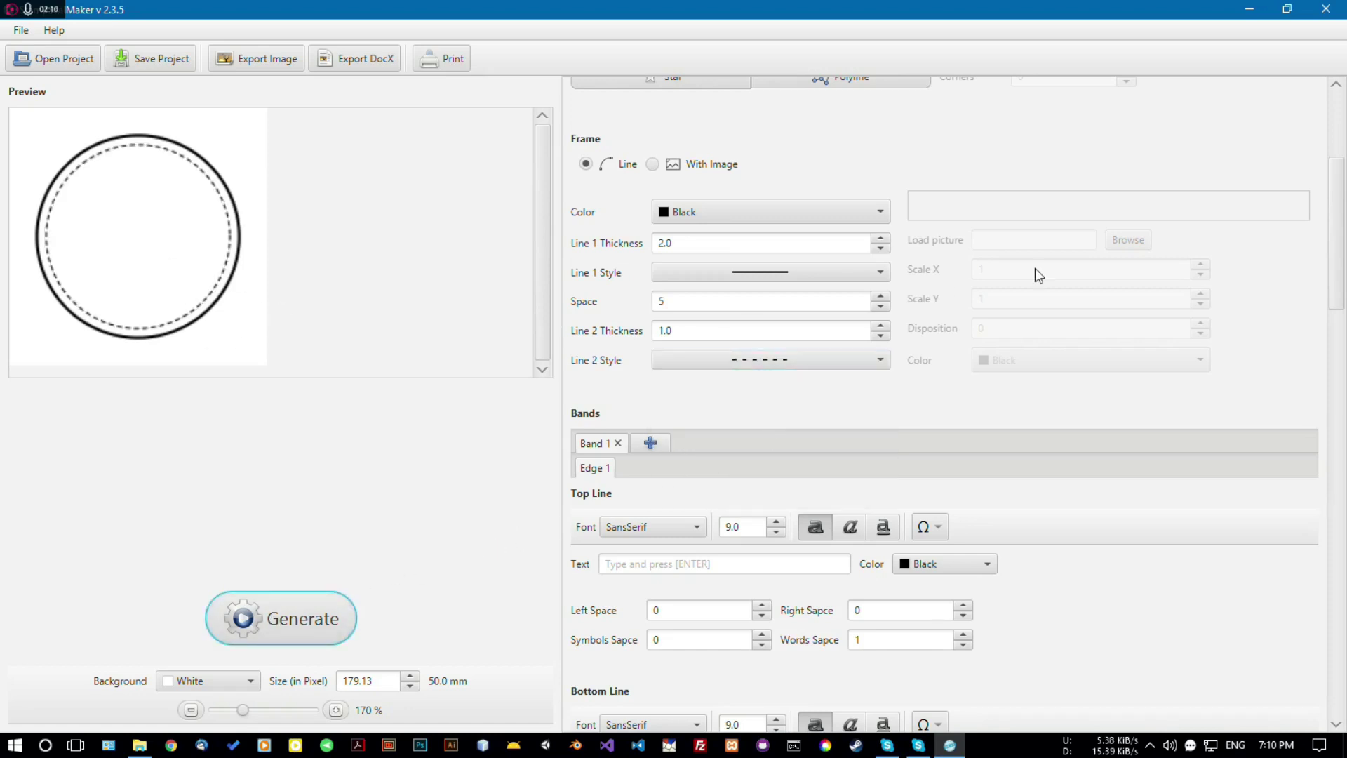
Change the frame color to dark green #336633 and regenerate the preview.
click(830, 215)
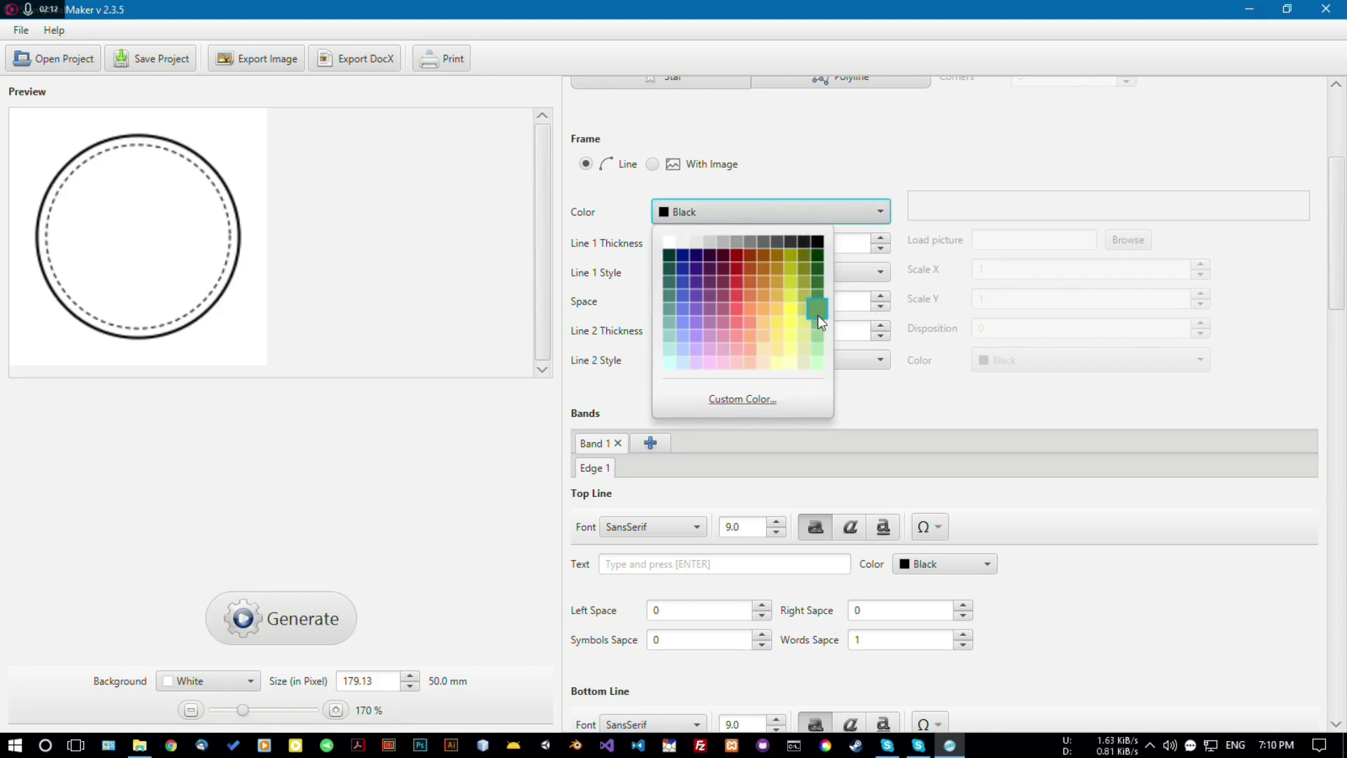
click(818, 286)
click(280, 617)
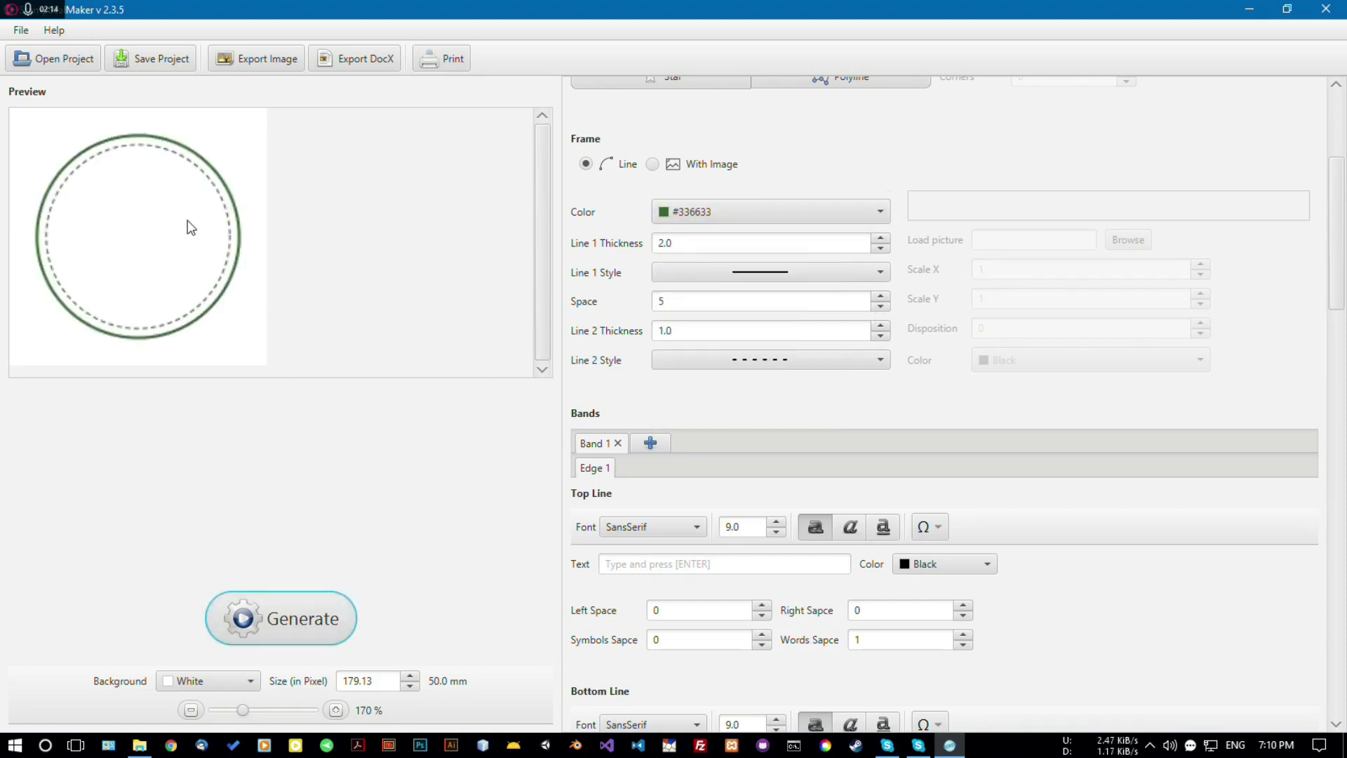
Set the frame color back to Black and regenerate the preview.
click(807, 233)
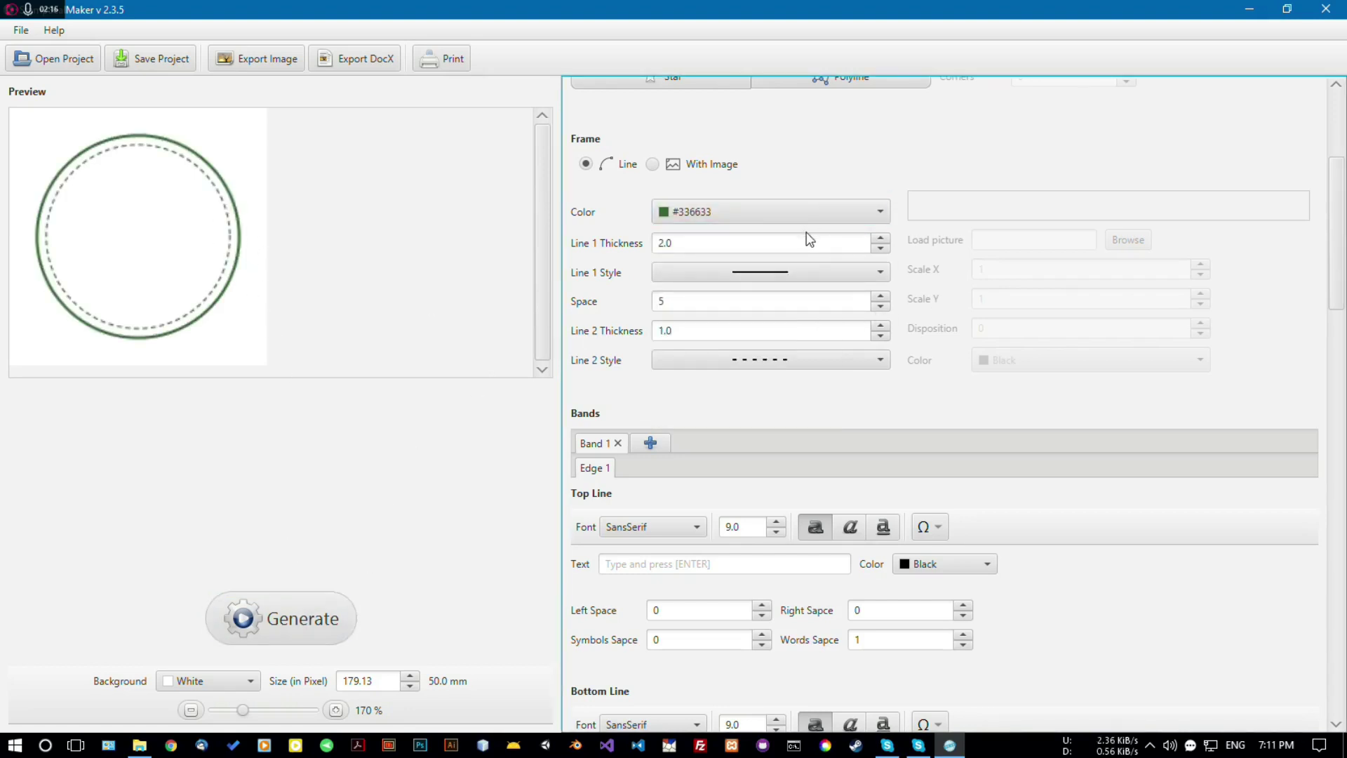
click(827, 214)
click(817, 242)
click(312, 621)
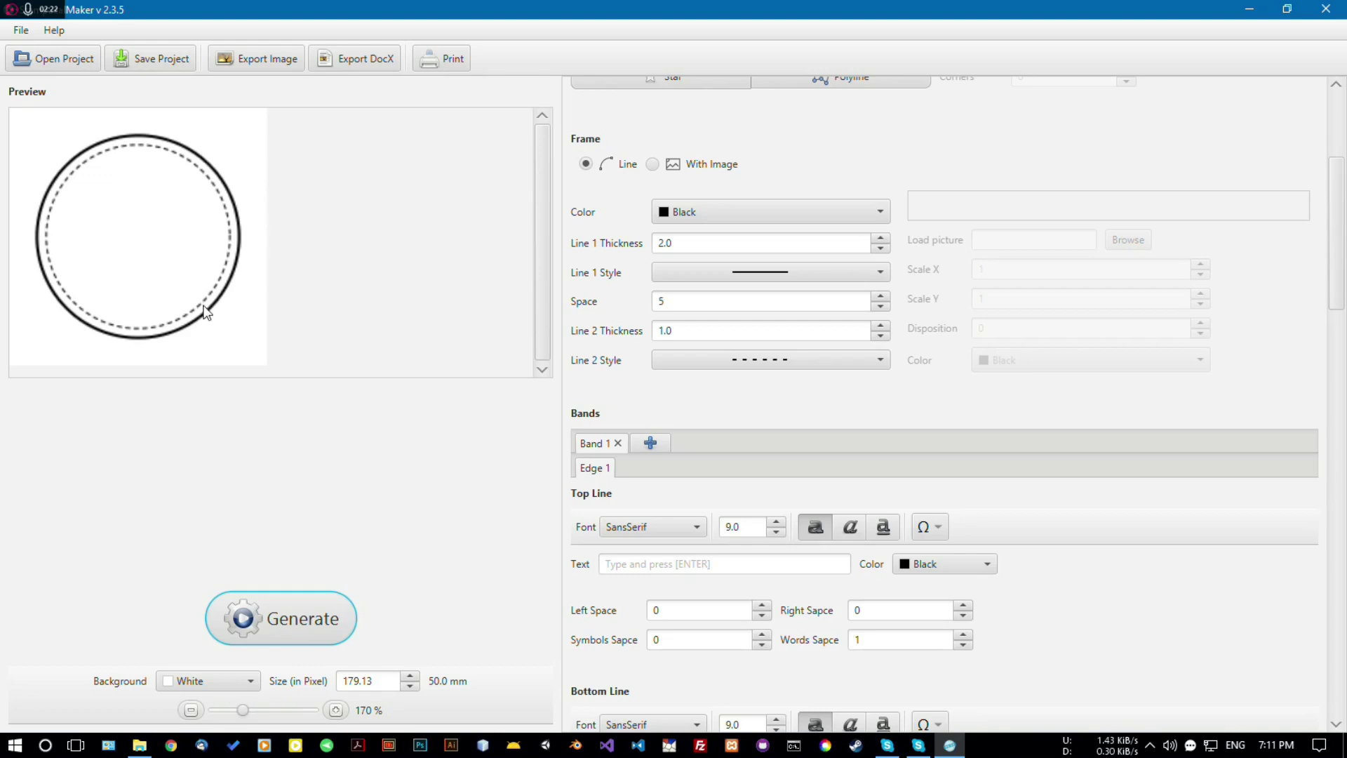
Use the picture r2.bmp as the frame with Scale X 0.7 and Scale Y 0.8, and generate the preview.
click(673, 164)
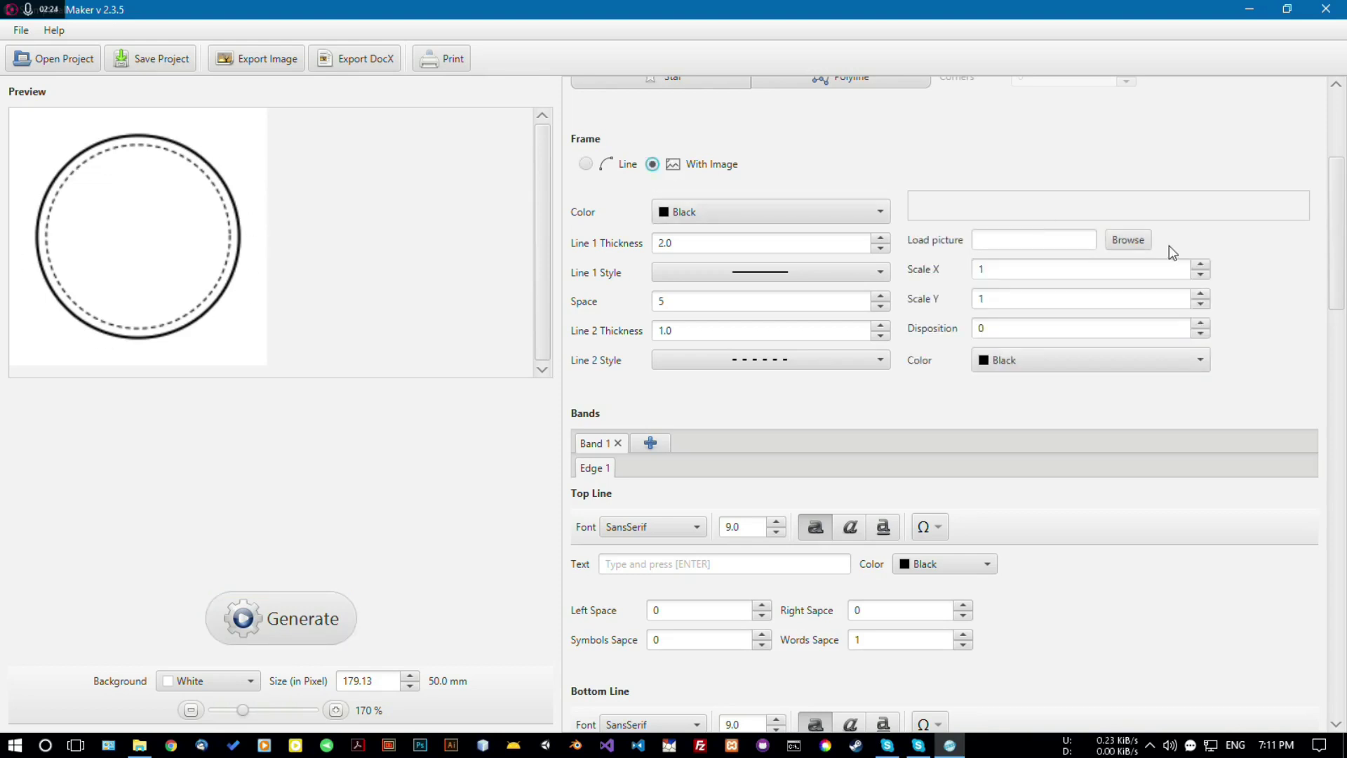
click(1135, 240)
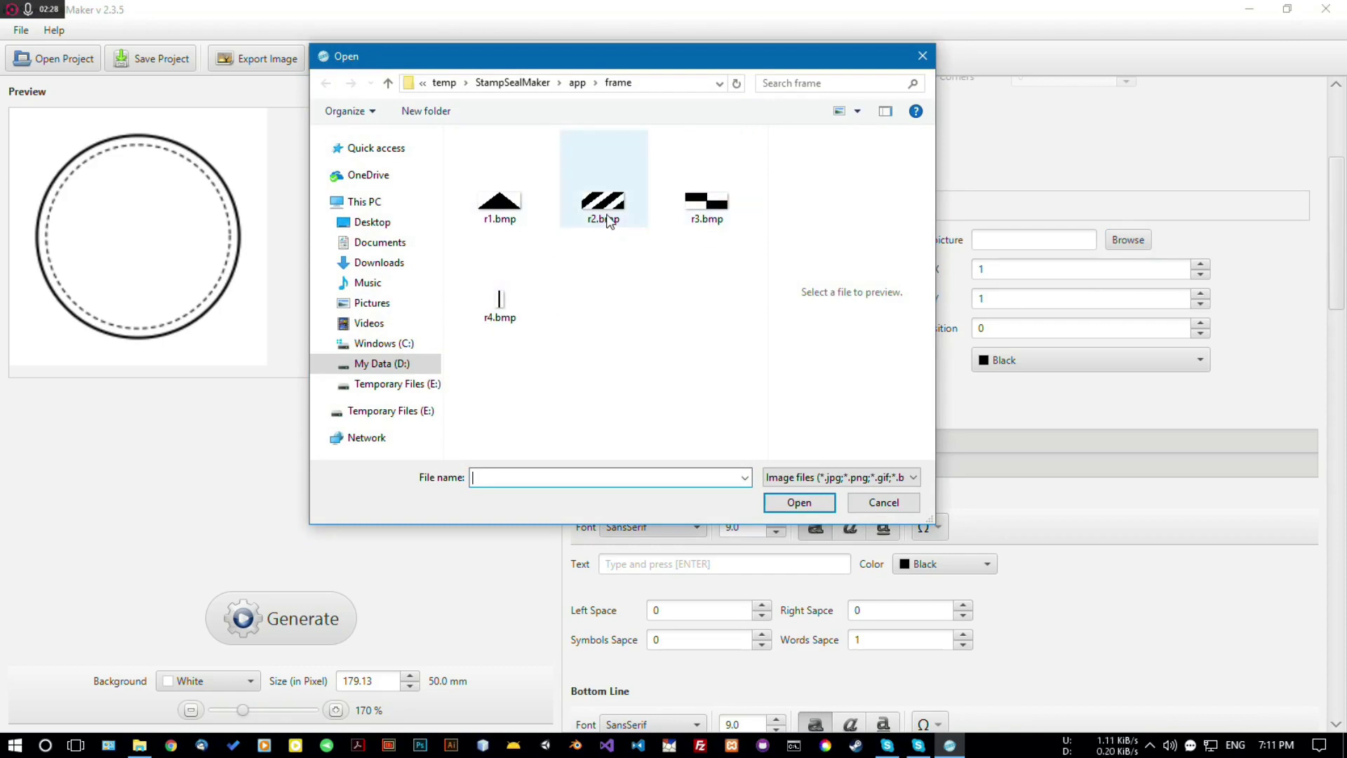
double_click(604, 211)
click(1199, 275)
click(1200, 275)
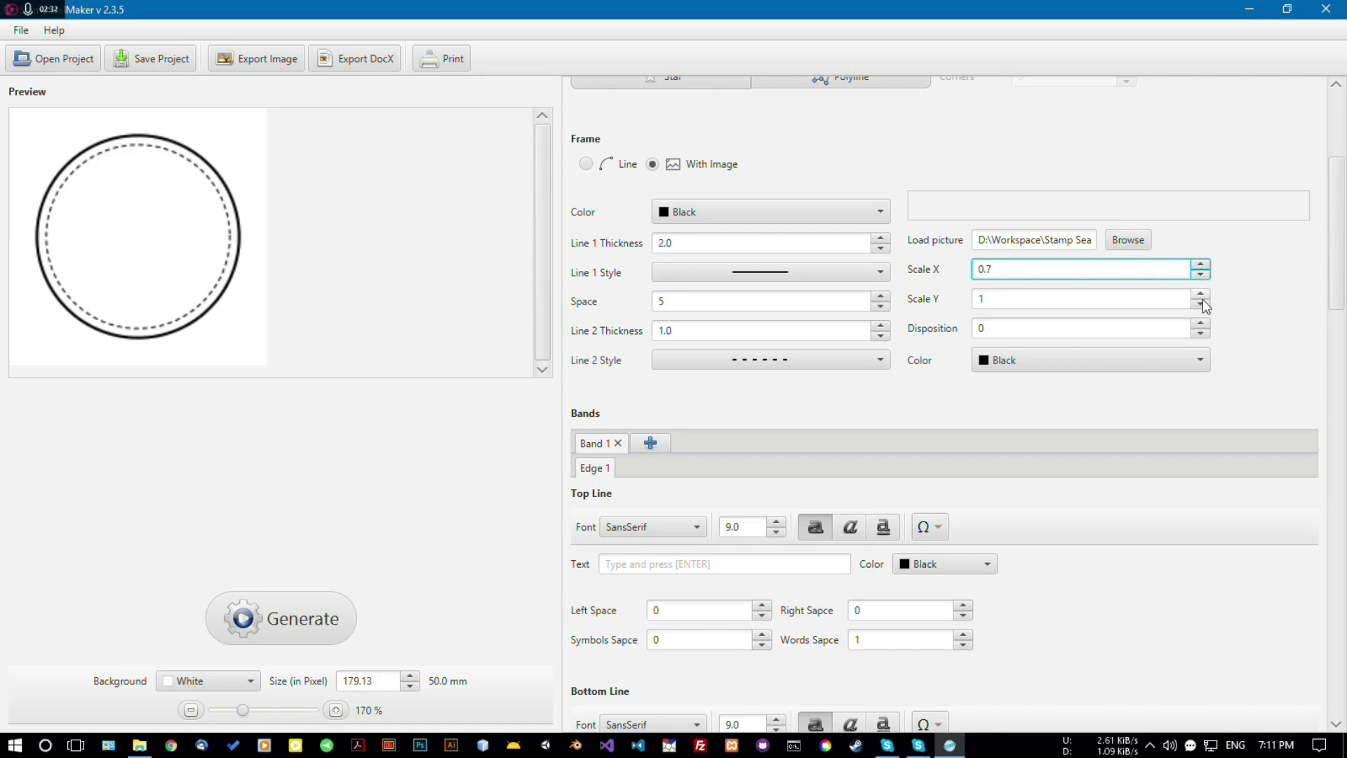
double_click(1201, 303)
click(265, 612)
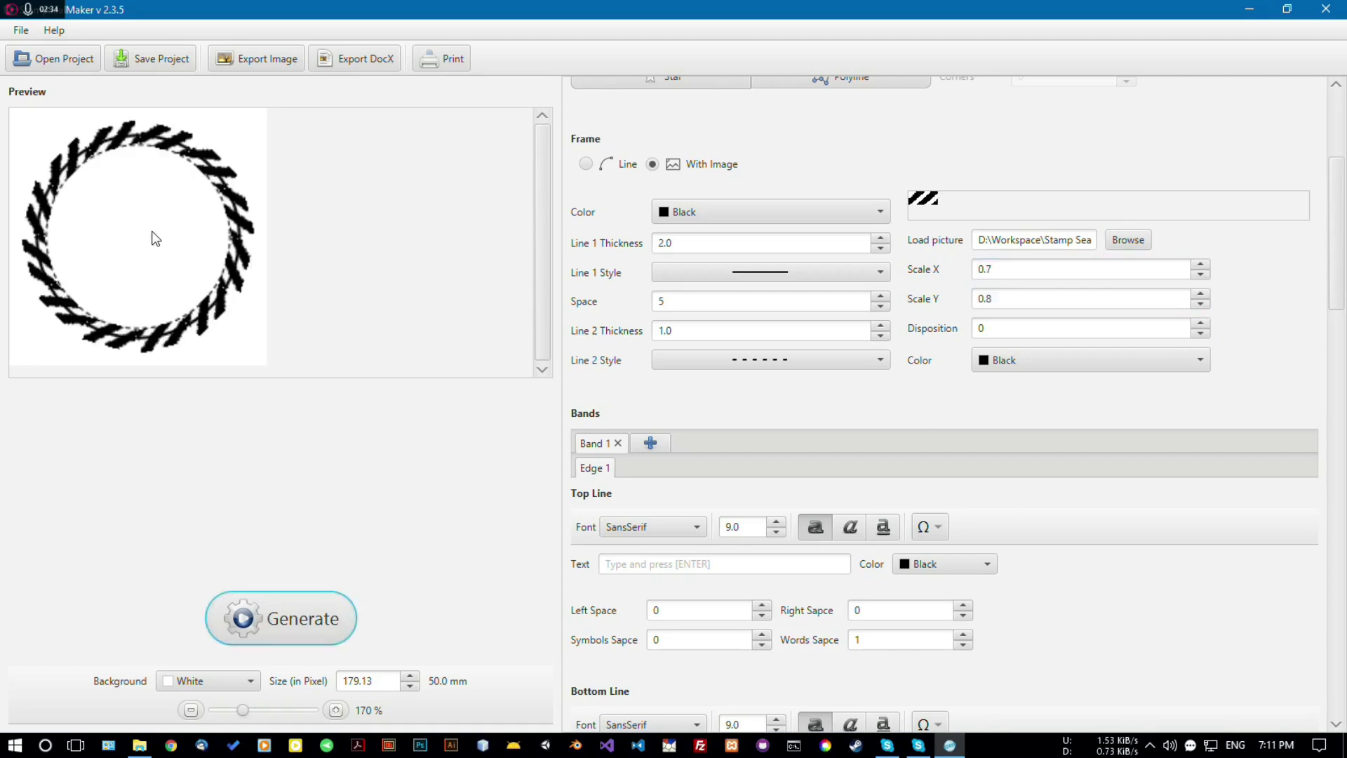
Reduce the frame picture's Scale Y to 0.4 and regenerate the preview.
click(1200, 304)
click(1201, 304)
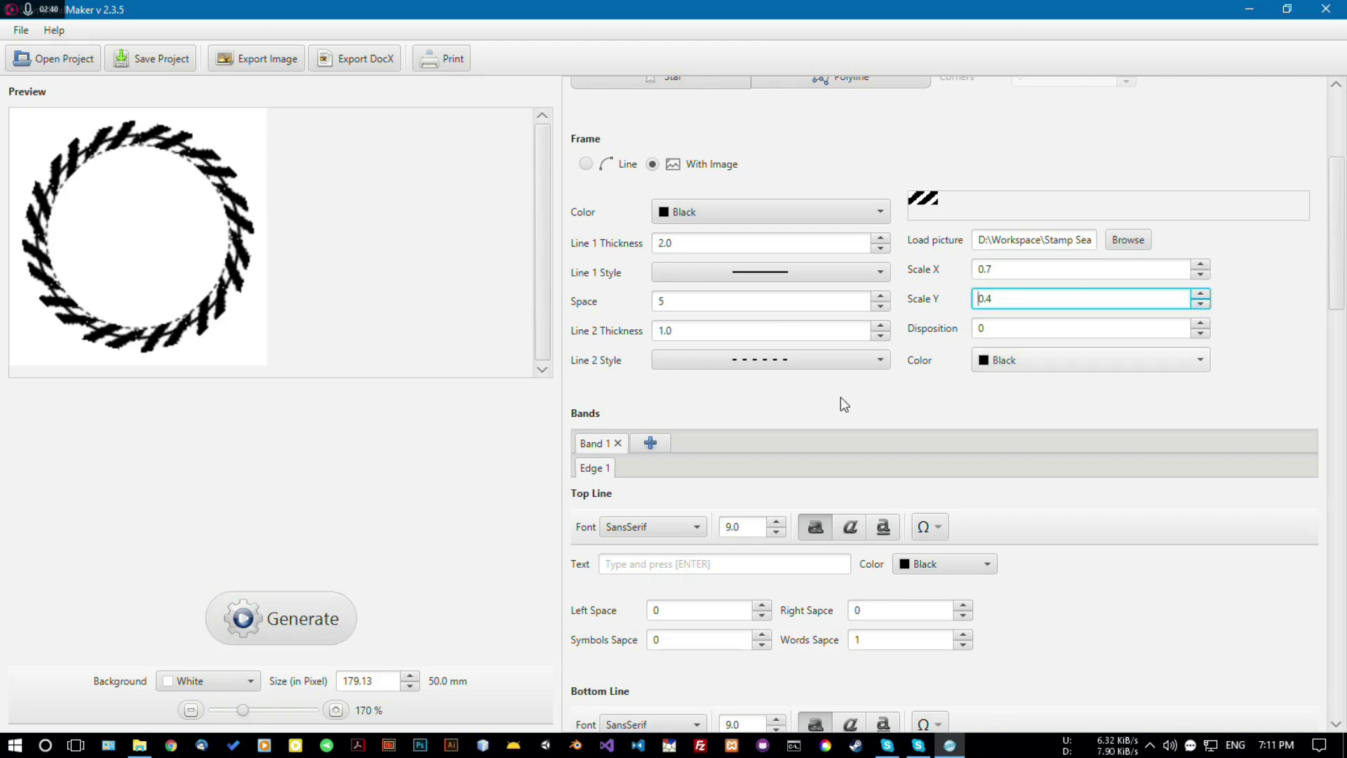
click(249, 612)
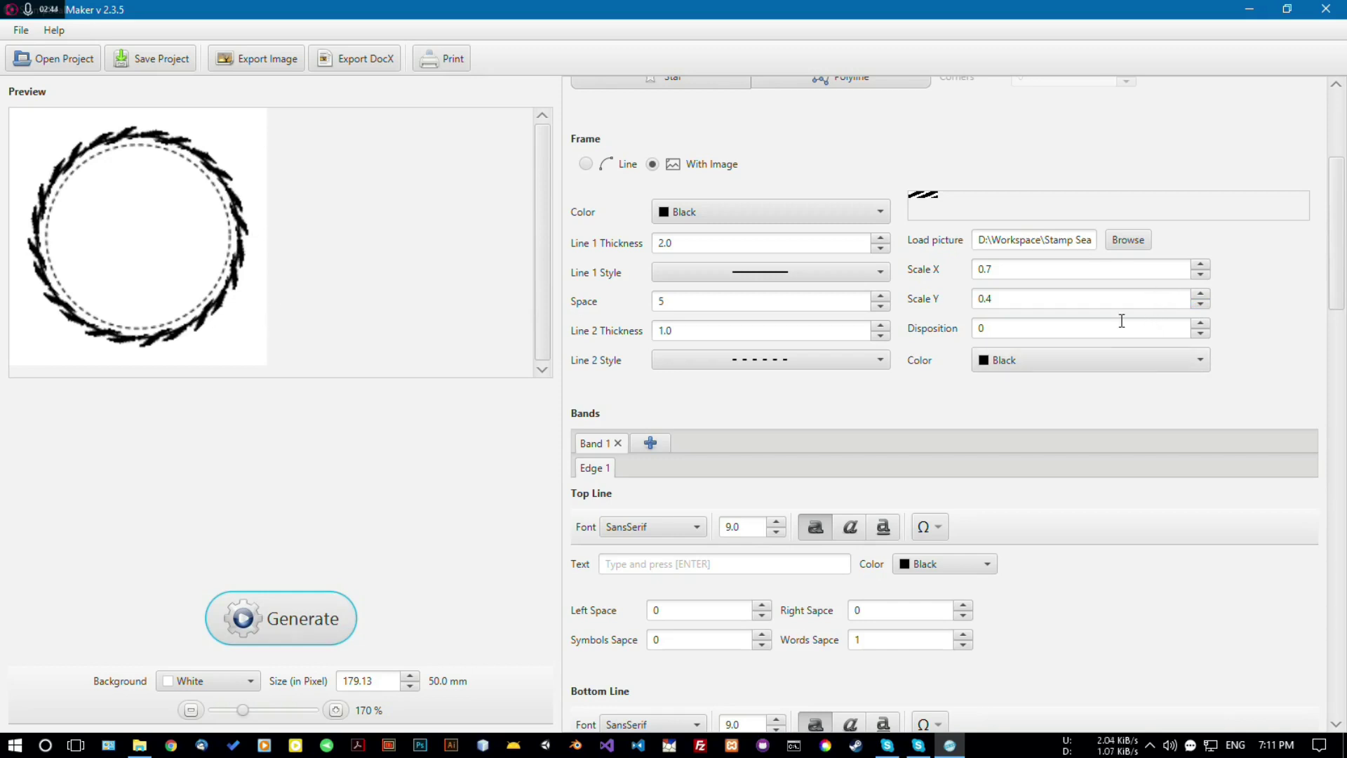
Switch the frame from the picture back to Line and regenerate the preview.
click(609, 164)
click(320, 628)
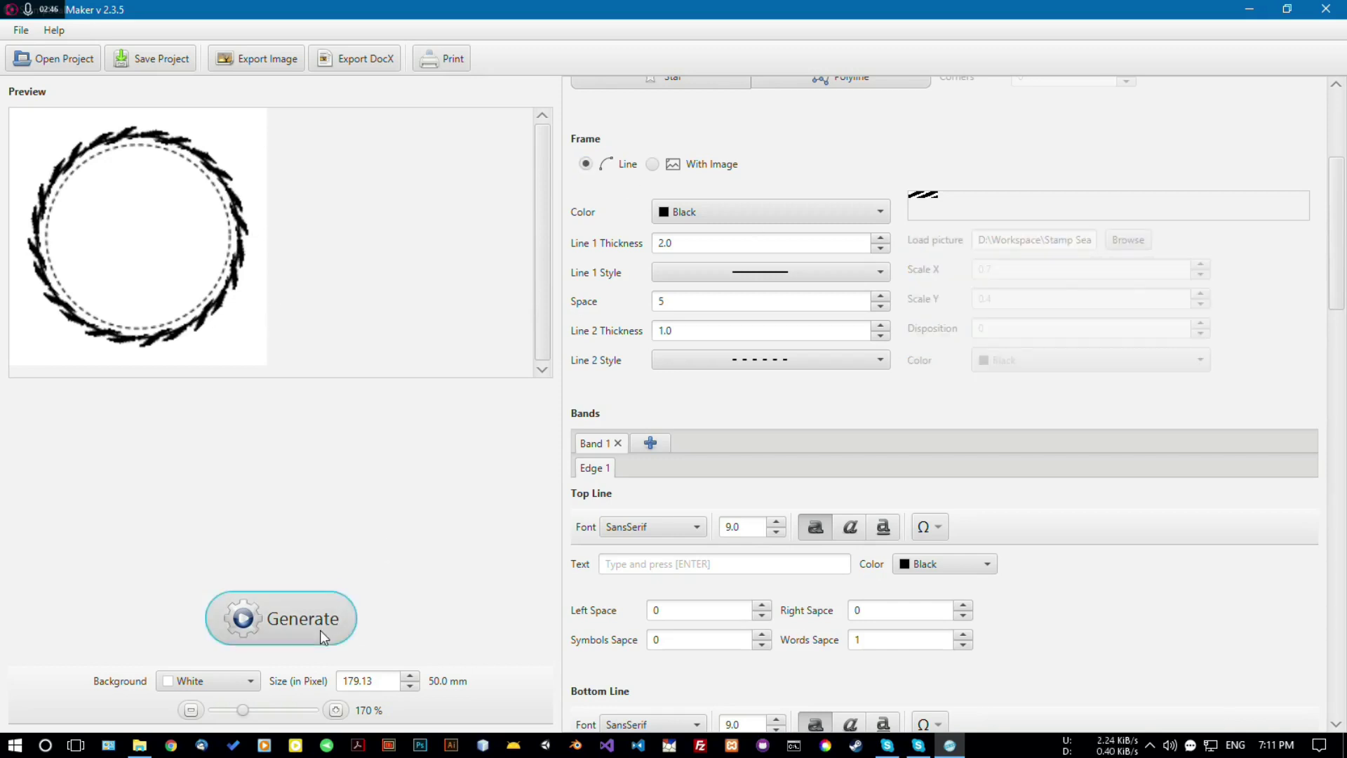
Add a second and a third band to the stamp, then remove both so only Band 1 is left.
drag(1339, 301, 1328, 363)
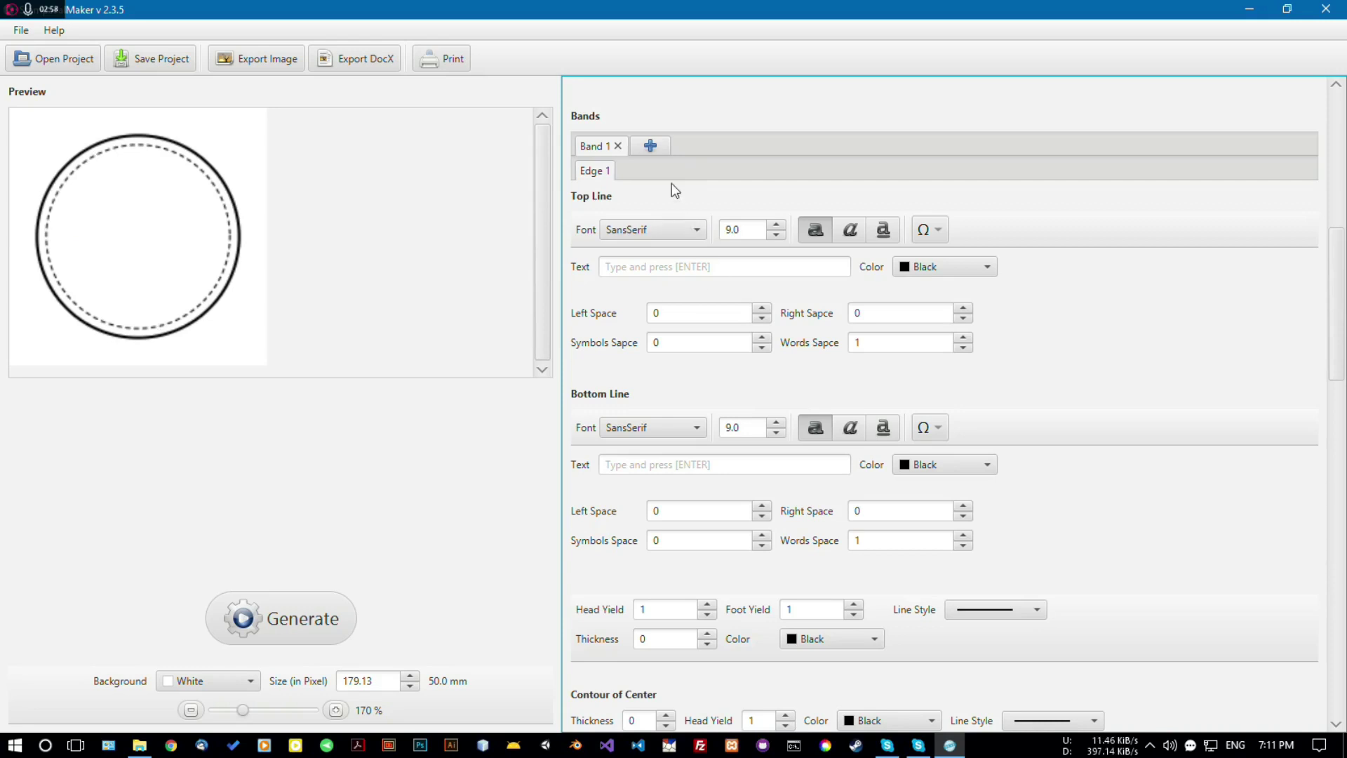
click(651, 144)
click(691, 145)
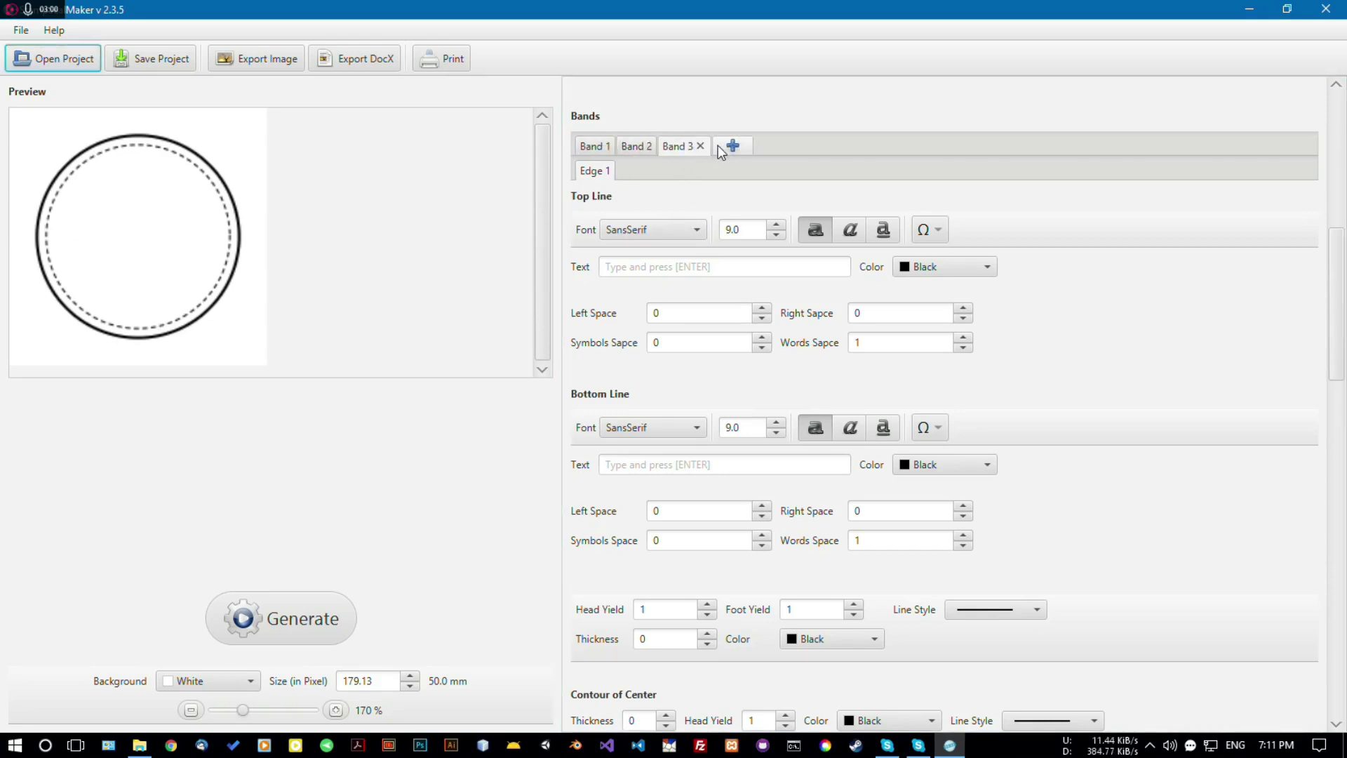
click(700, 146)
click(660, 146)
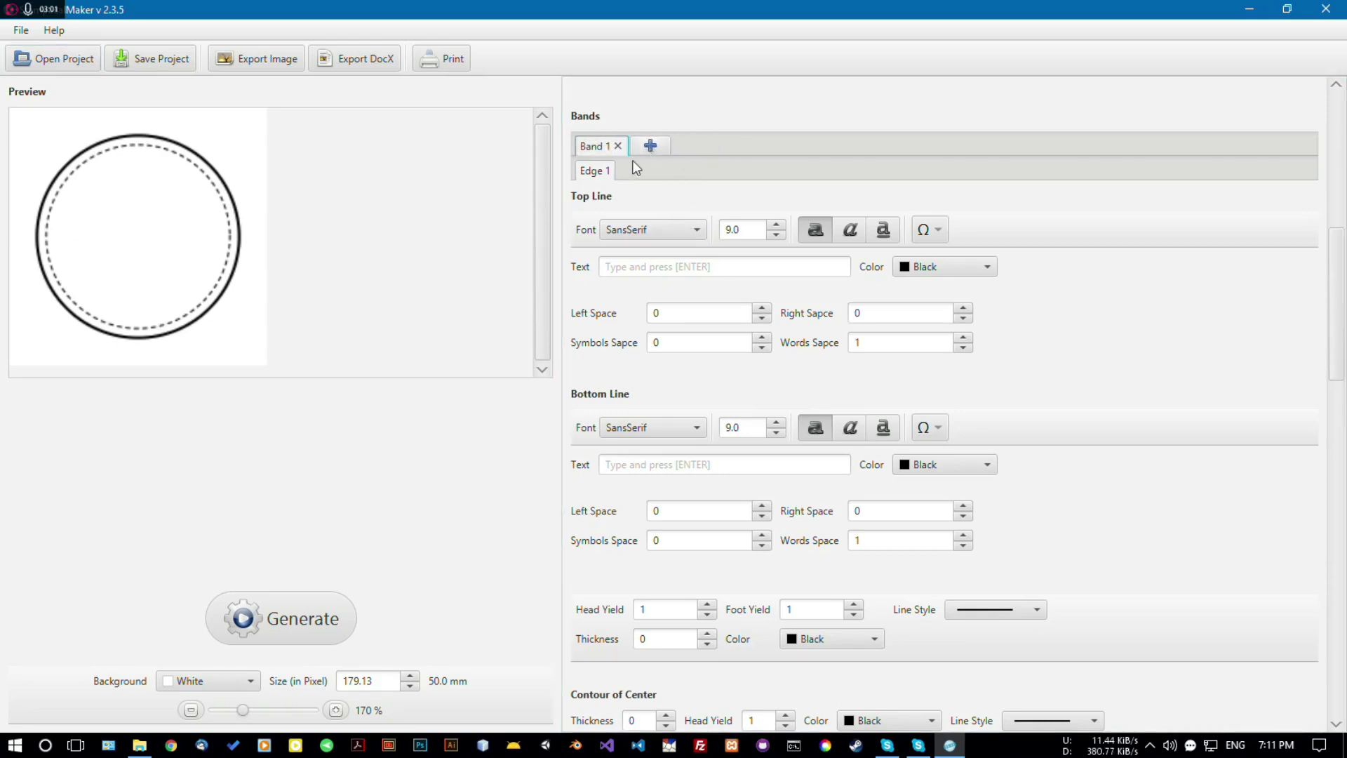
Enter "Welcome to Stamp" as the Top Line text of Band 1.
click(637, 273)
text(Welcome to Stamp Seal)
key(BackSpace)
key(BackSpace)
key(BackSpace)
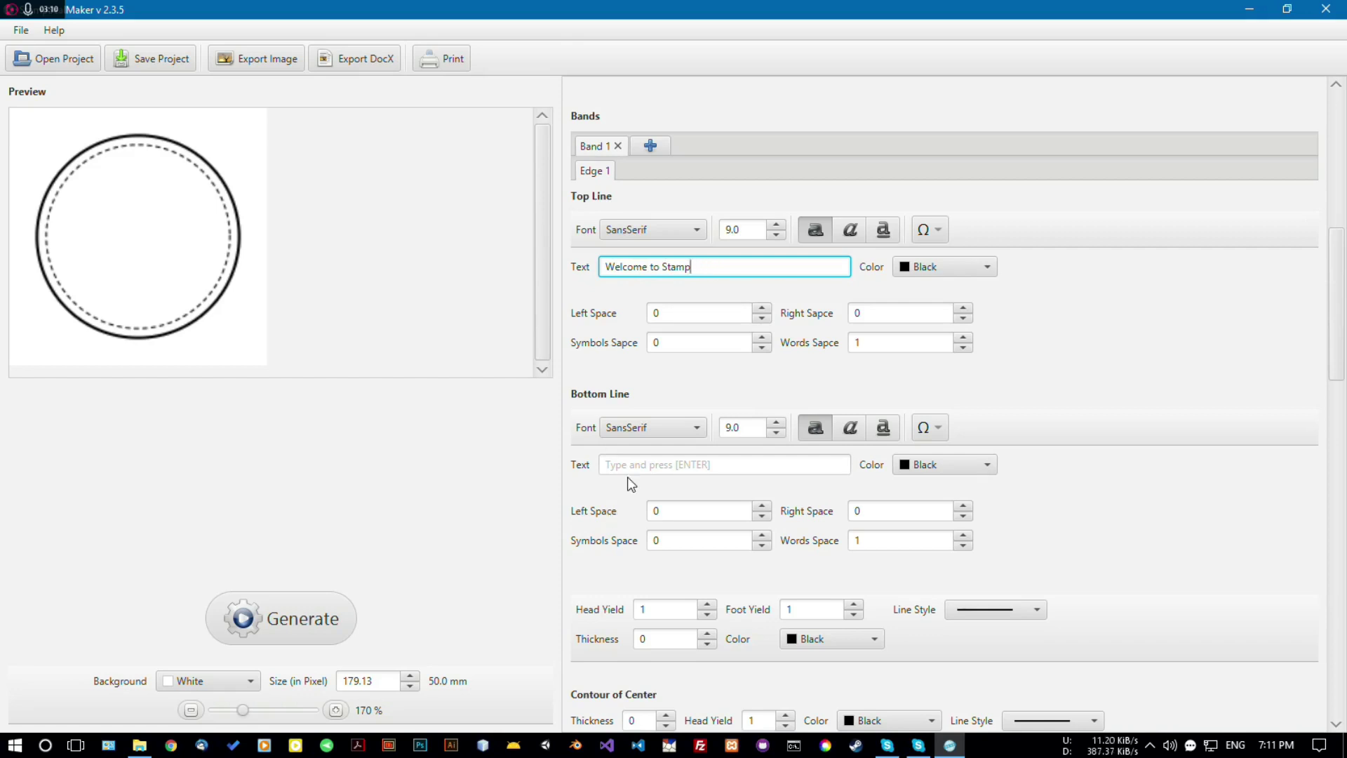
Enter "Seal Maker Software" as the Bottom Line text of Band 1.
click(627, 464)
text(Seal Maker Software)
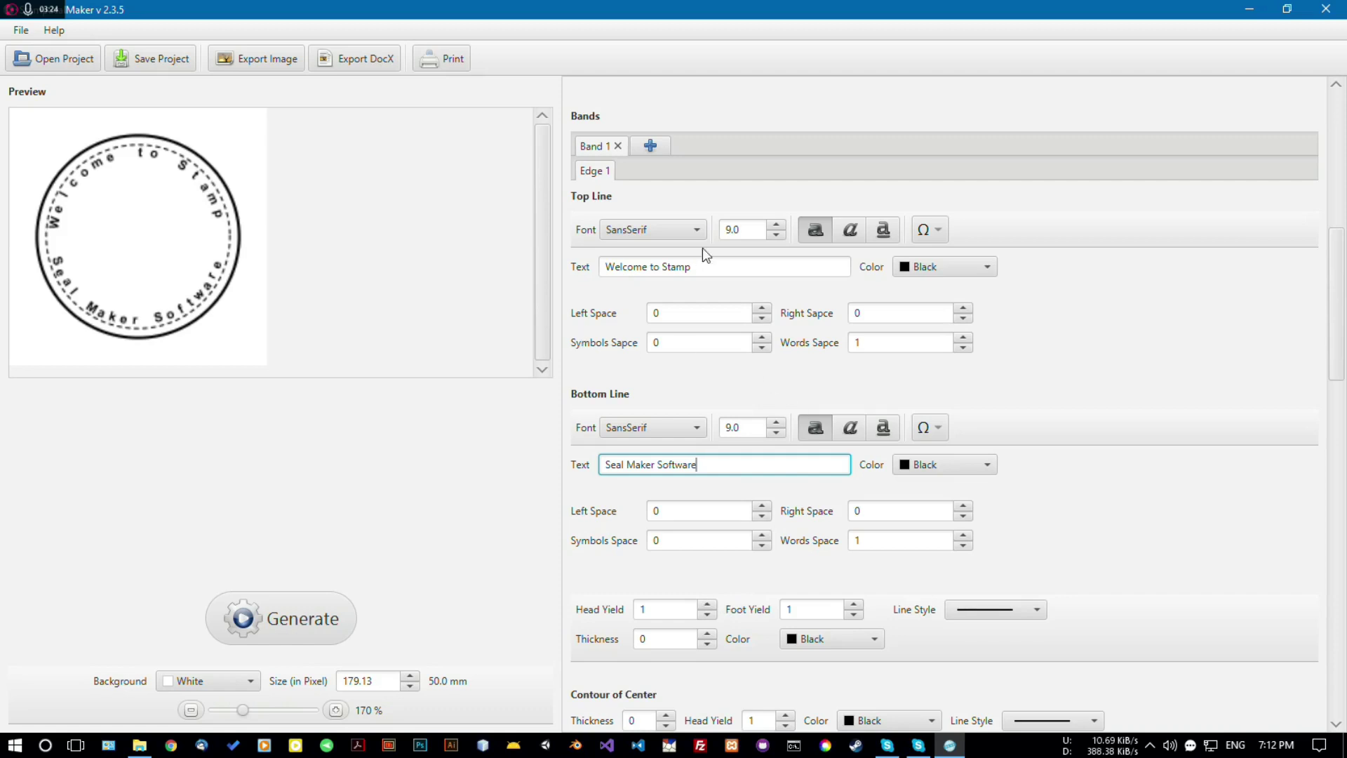
Set the font size of both the Top Line and Bottom Line to 15 and regenerate the preview.
double_click(755, 236)
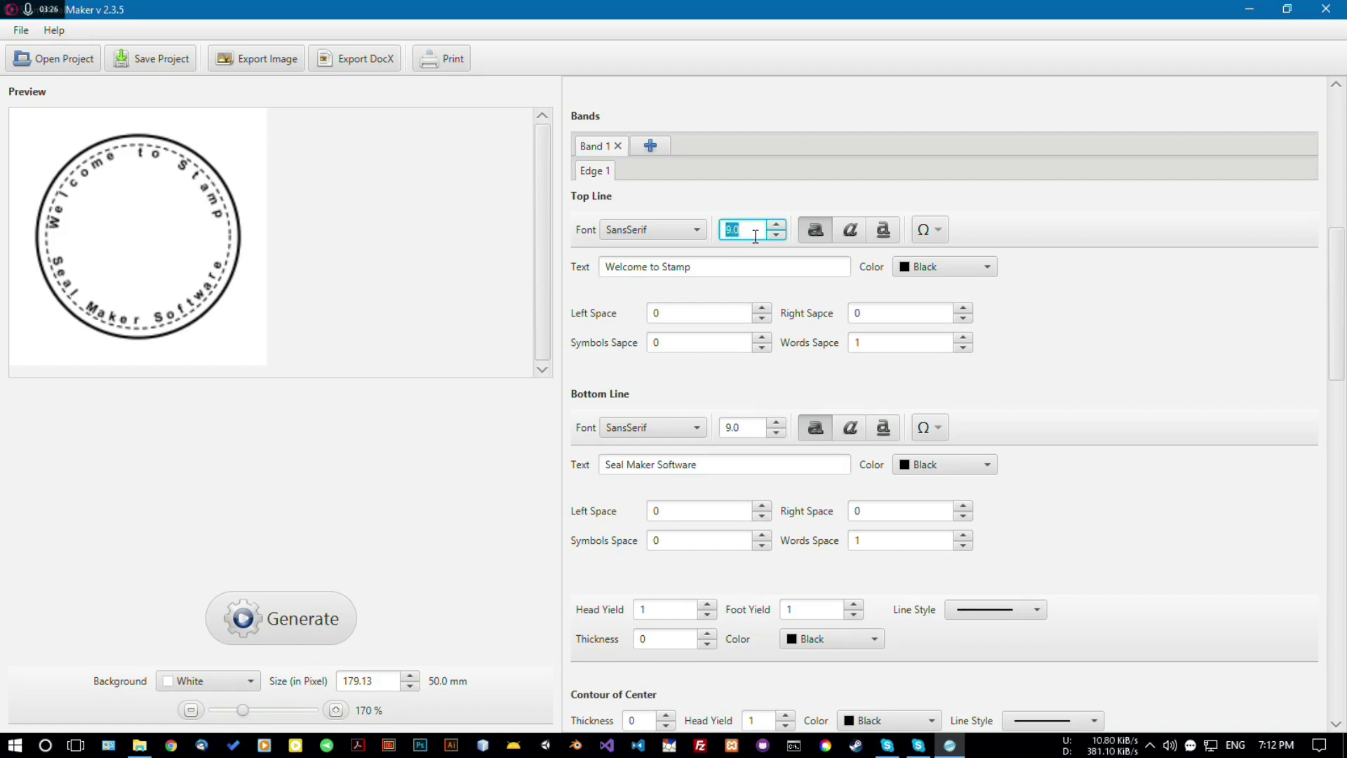
text(15)
key(Return)
double_click(748, 421)
text(15)
click(332, 604)
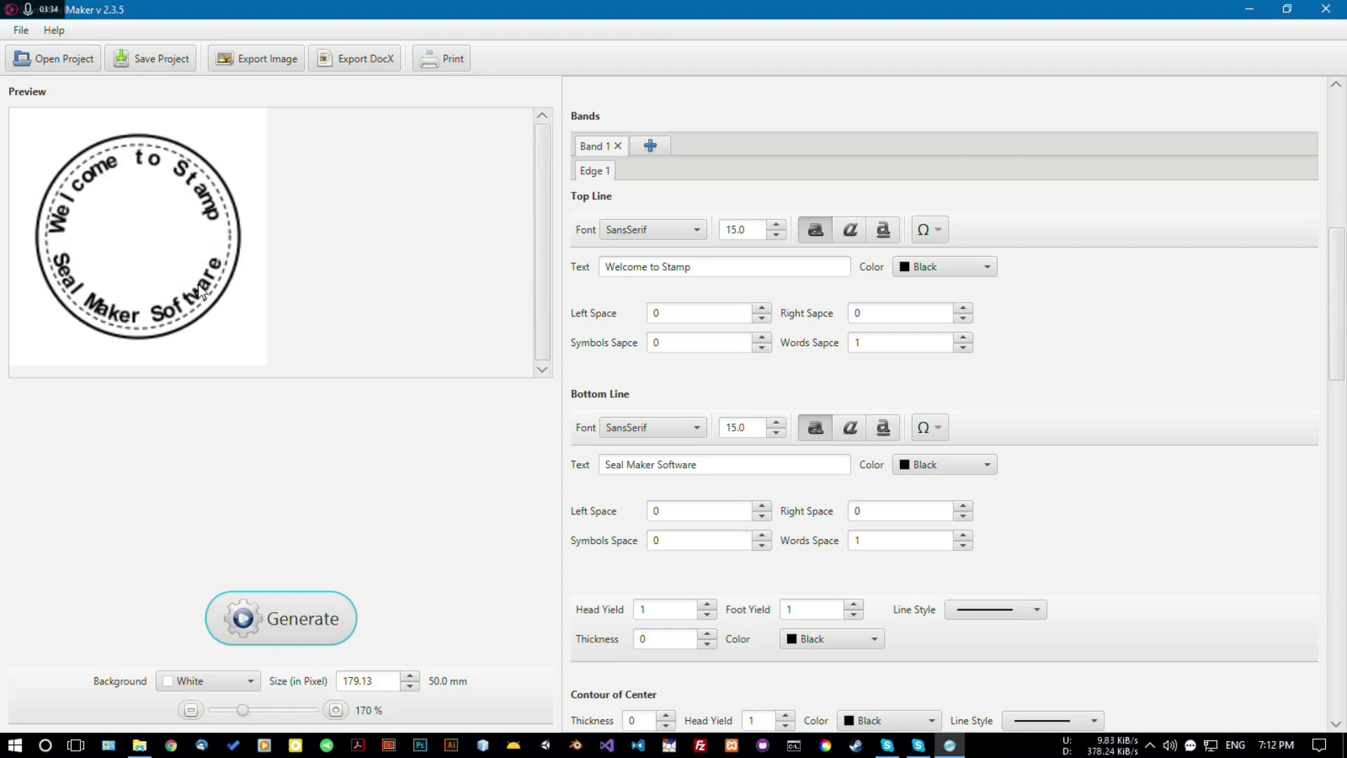
Reduce the Top Line and Bottom Line font sizes to 13 and regenerate the preview.
double_click(754, 232)
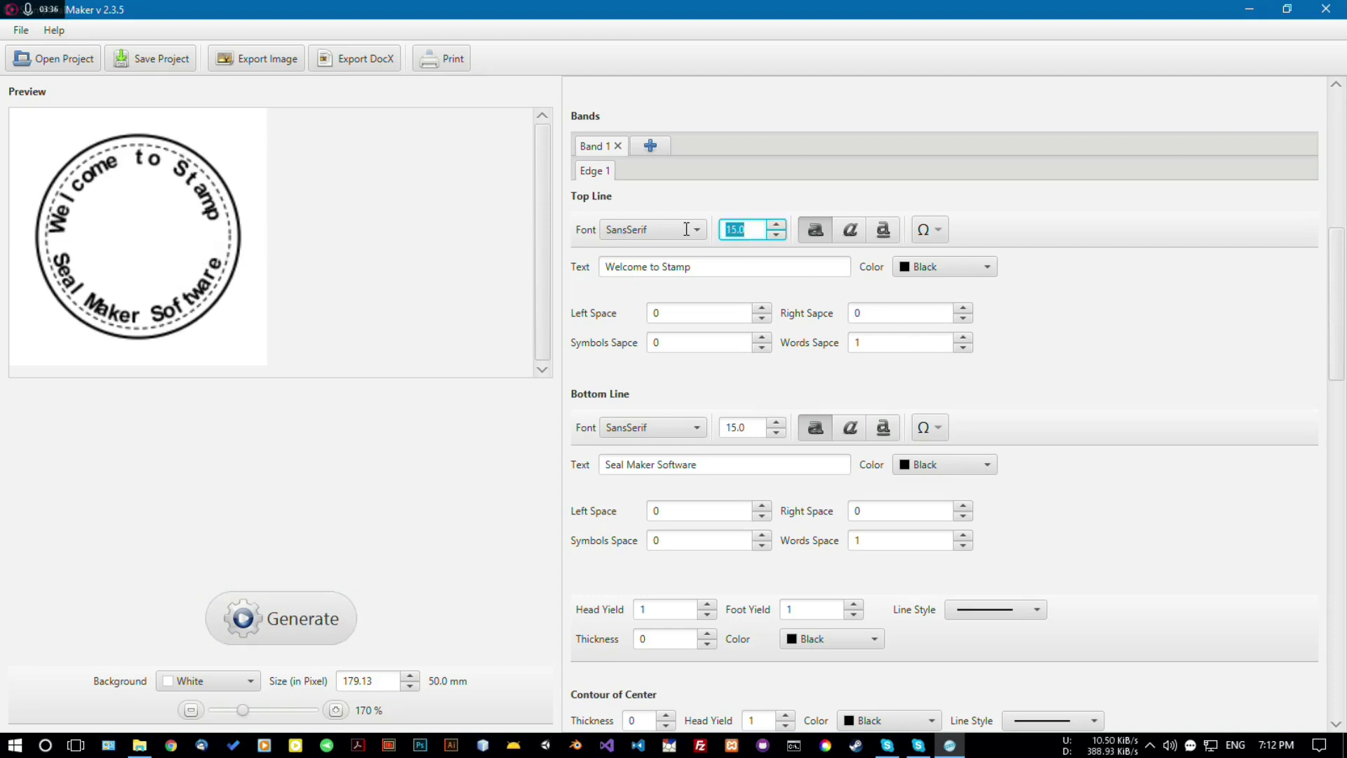
text(13)
click(749, 429)
double_click(750, 429)
text(13)
click(350, 618)
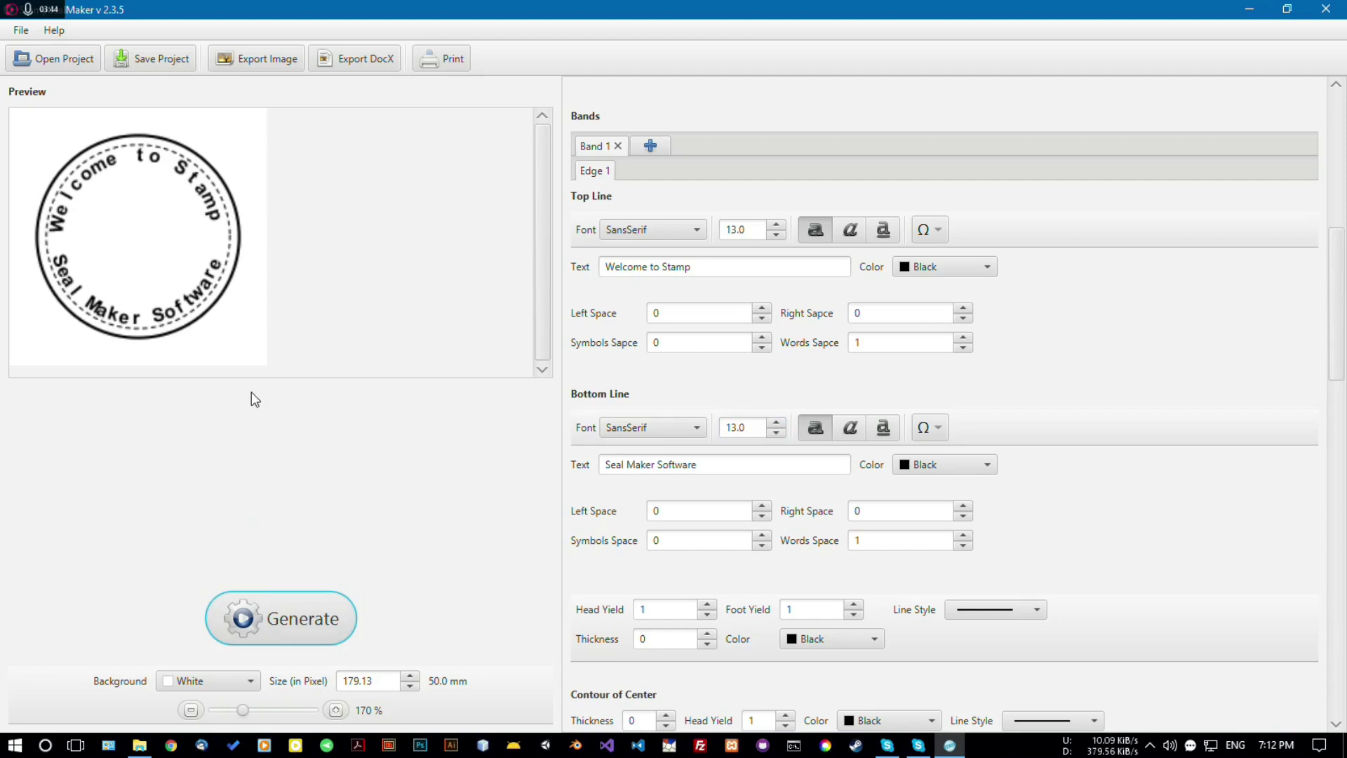
click(661, 227)
drag(781, 264, 787, 379)
click(790, 435)
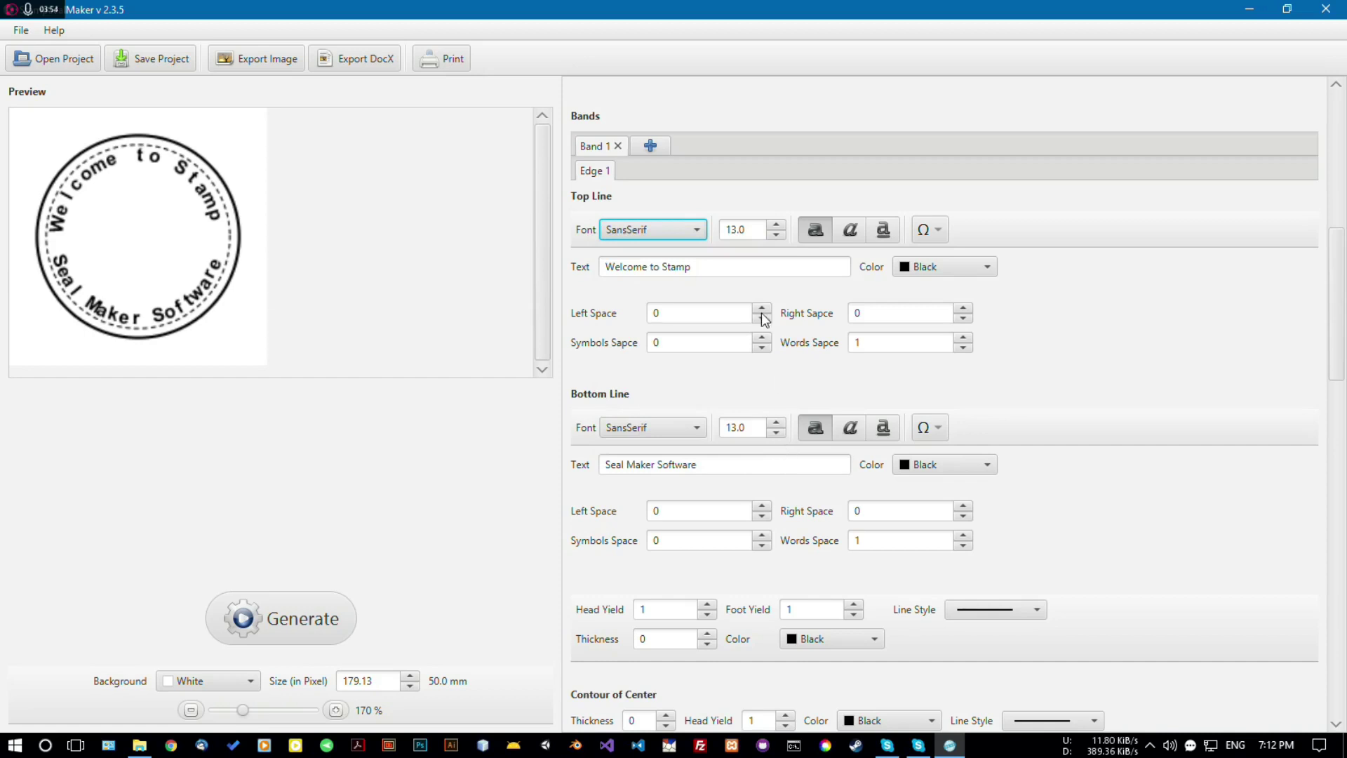
Change the Top Line font of Band 1 to Segoe UI.
click(696, 230)
click(711, 446)
drag(712, 447, 712, 453)
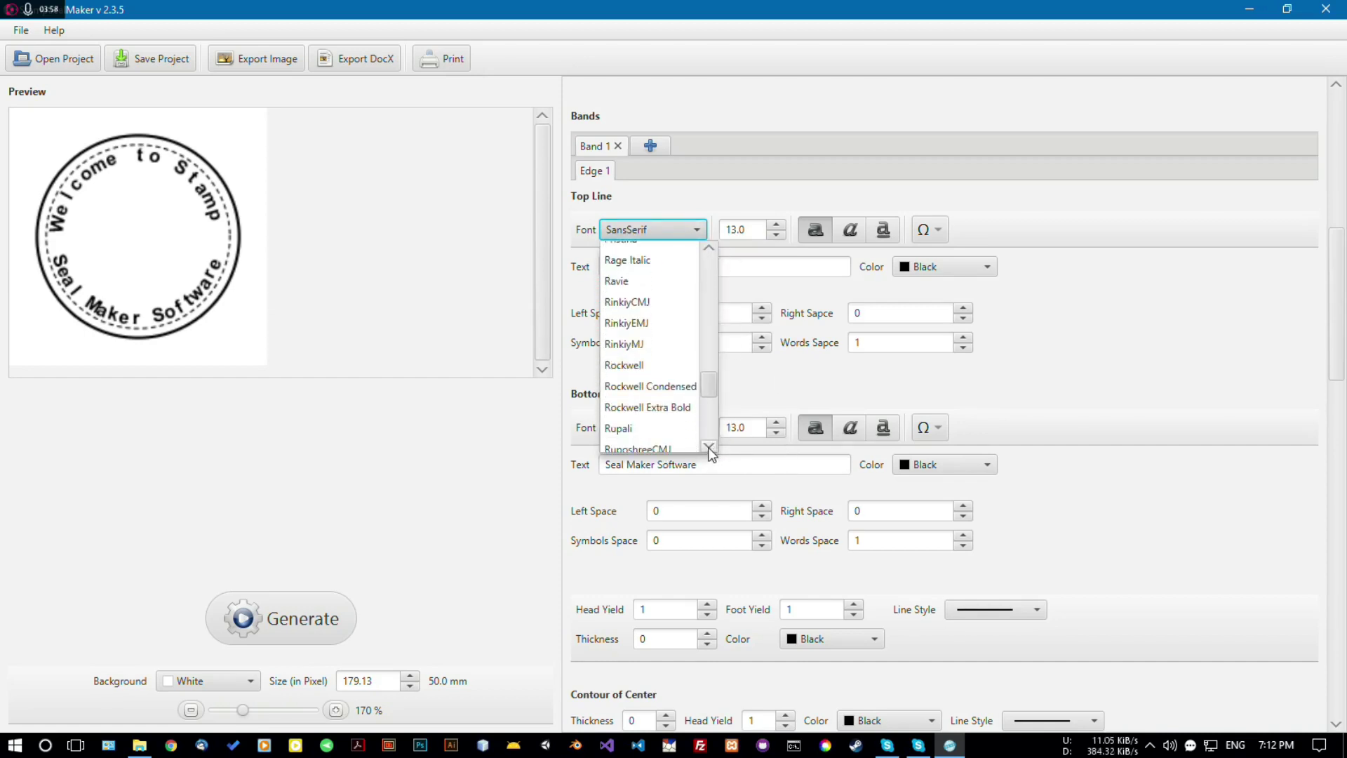
drag(710, 386, 710, 391)
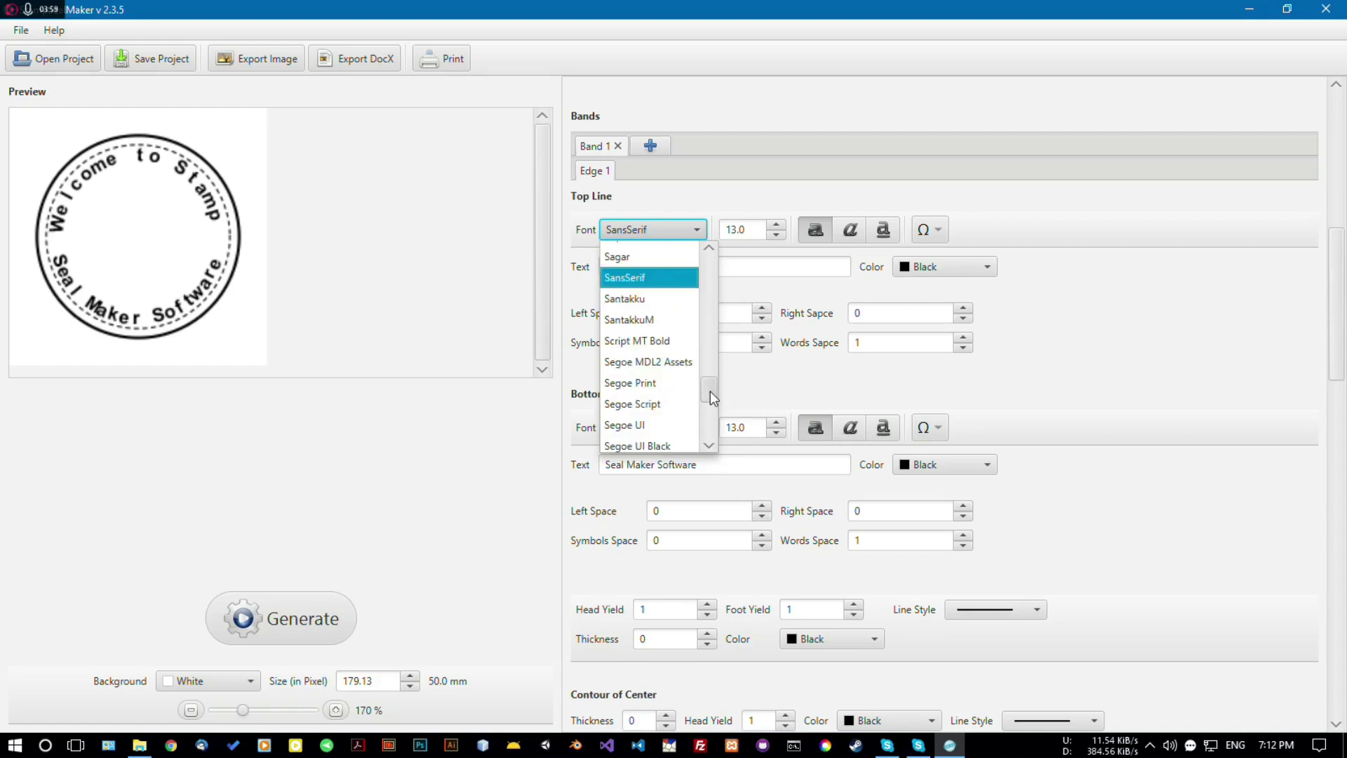
click(665, 425)
Change the Bottom Line font to Segoe UI as well and regenerate the preview.
click(697, 428)
drag(773, 504, 773, 584)
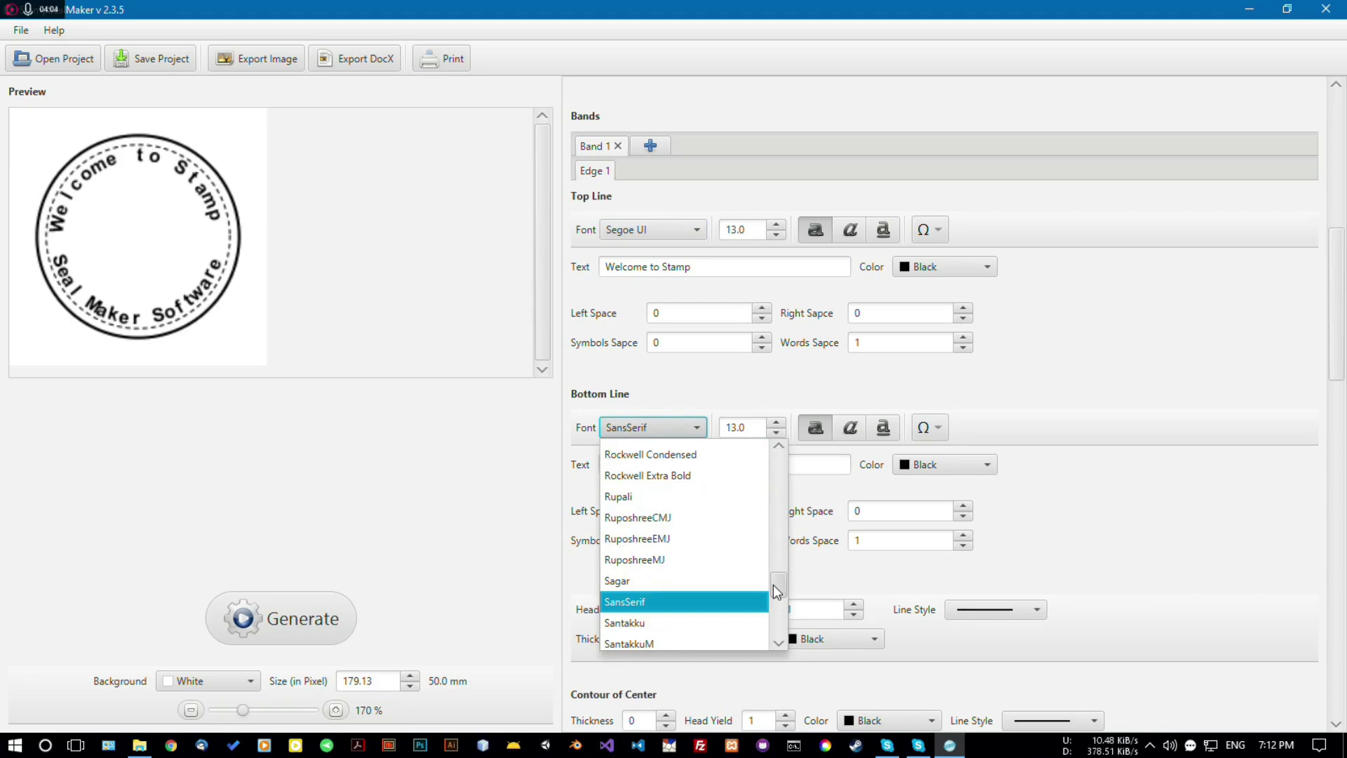
click(782, 641)
drag(781, 642, 782, 641)
click(710, 621)
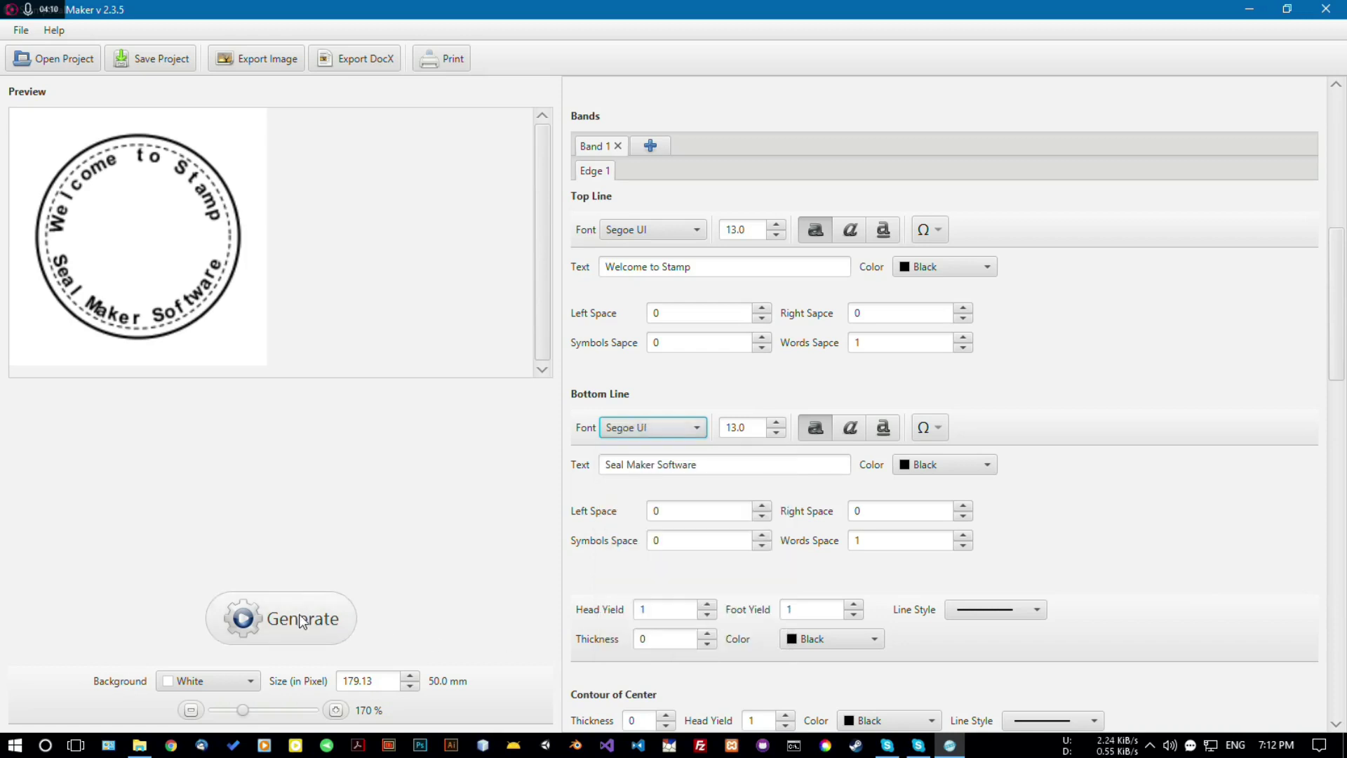
click(298, 597)
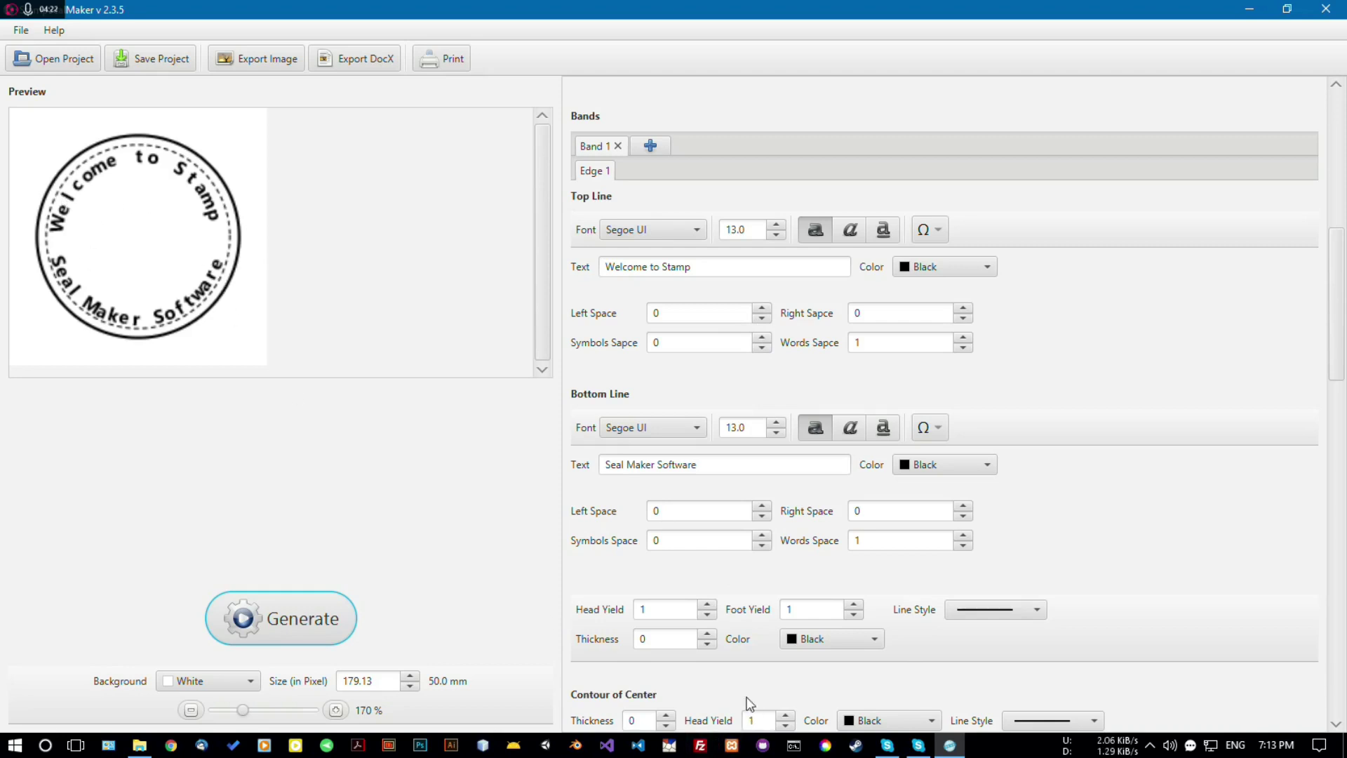
Raise the Head Yield of Band 1 to 7 and regenerate the preview.
click(707, 604)
click(707, 604)
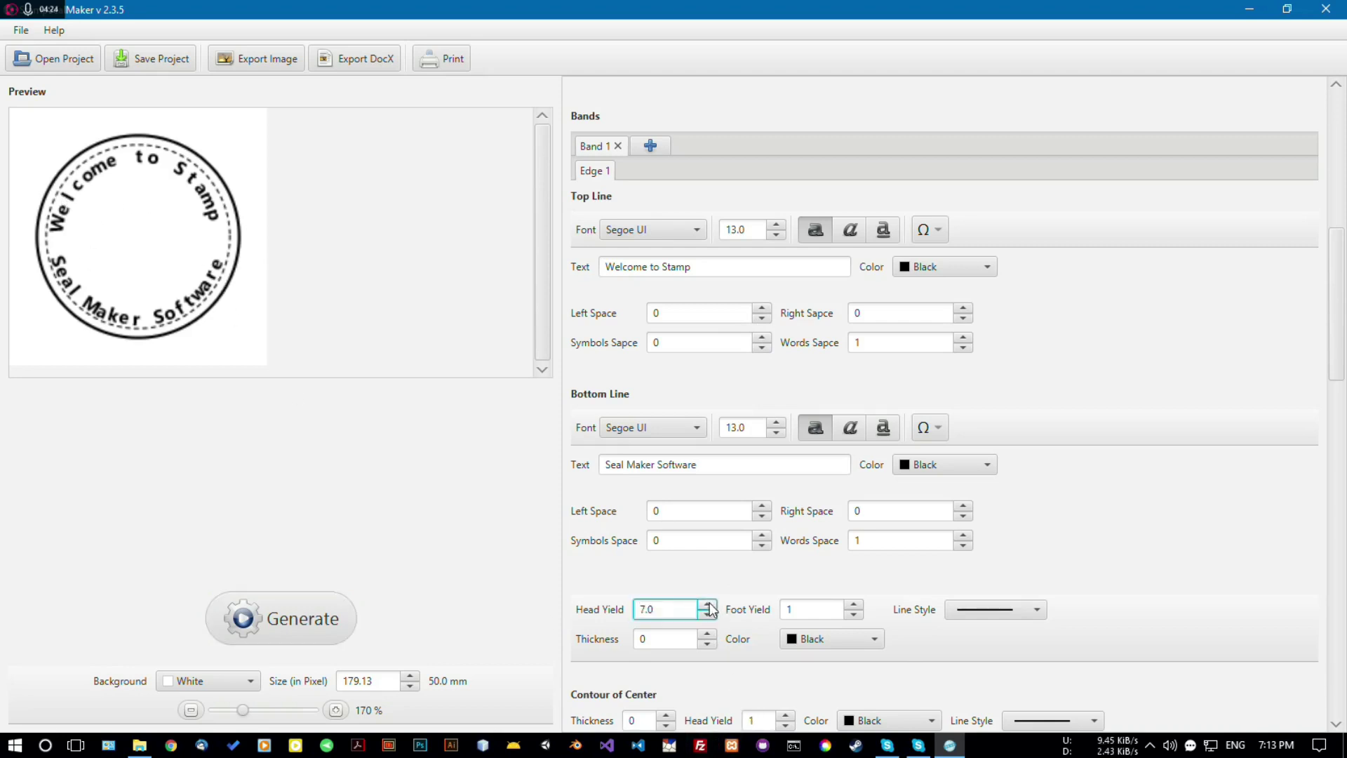
click(302, 636)
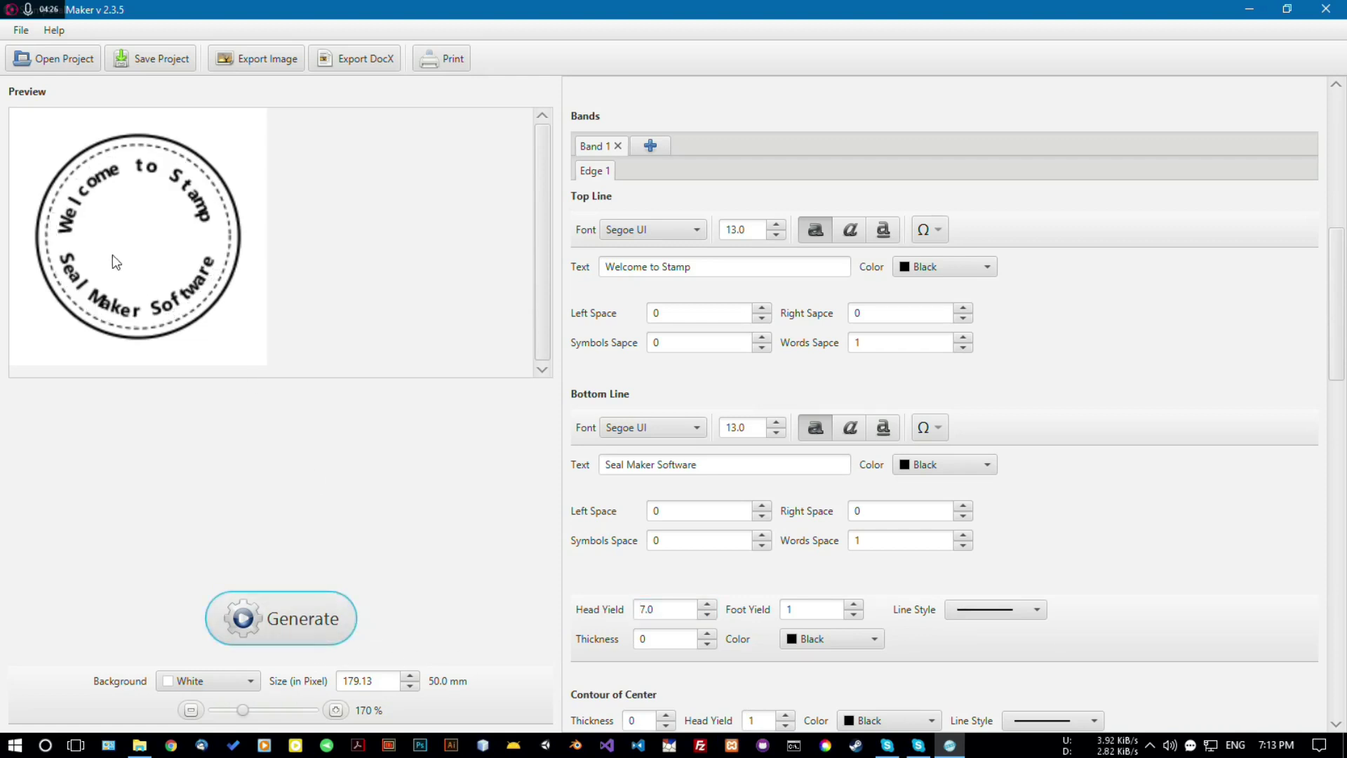
Lower Band 1's Head Yield to 3 and set its line Thickness to 2, regenerating the preview.
click(707, 605)
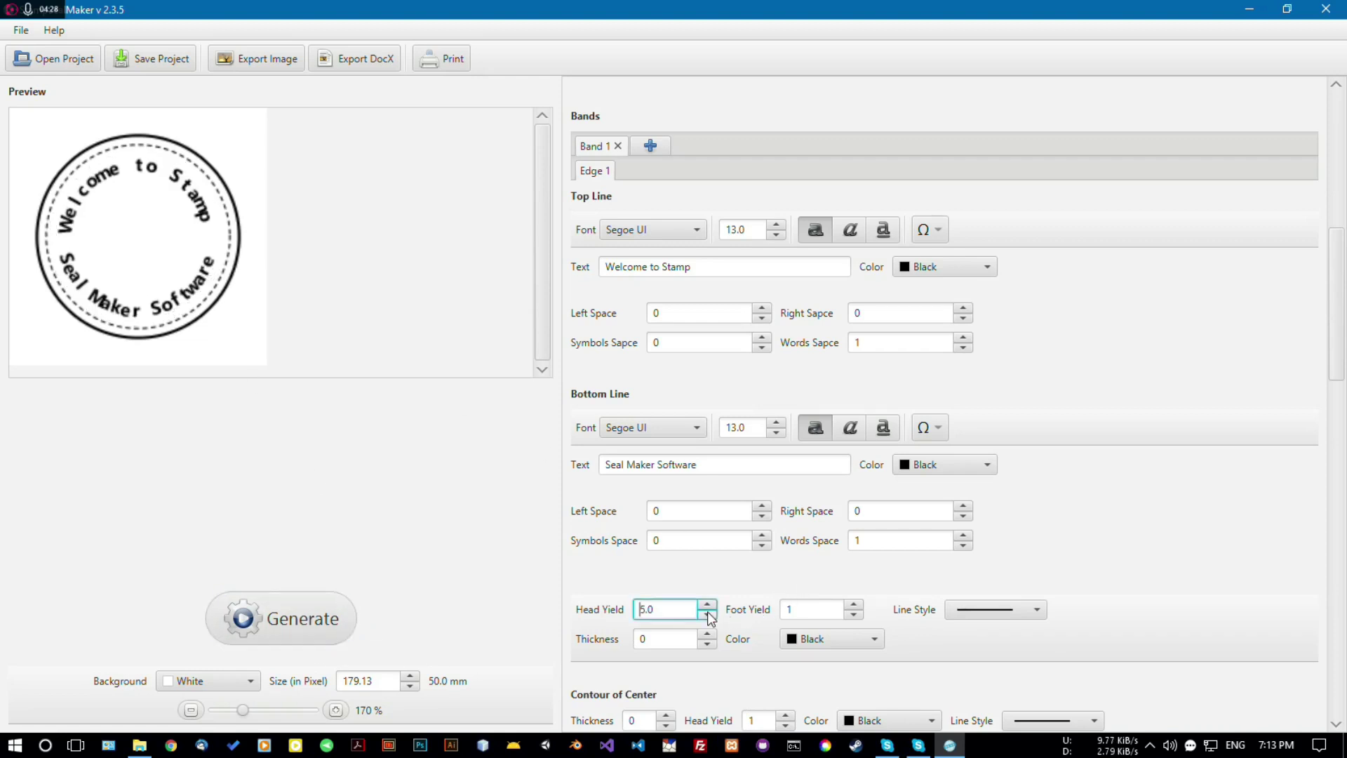
click(288, 619)
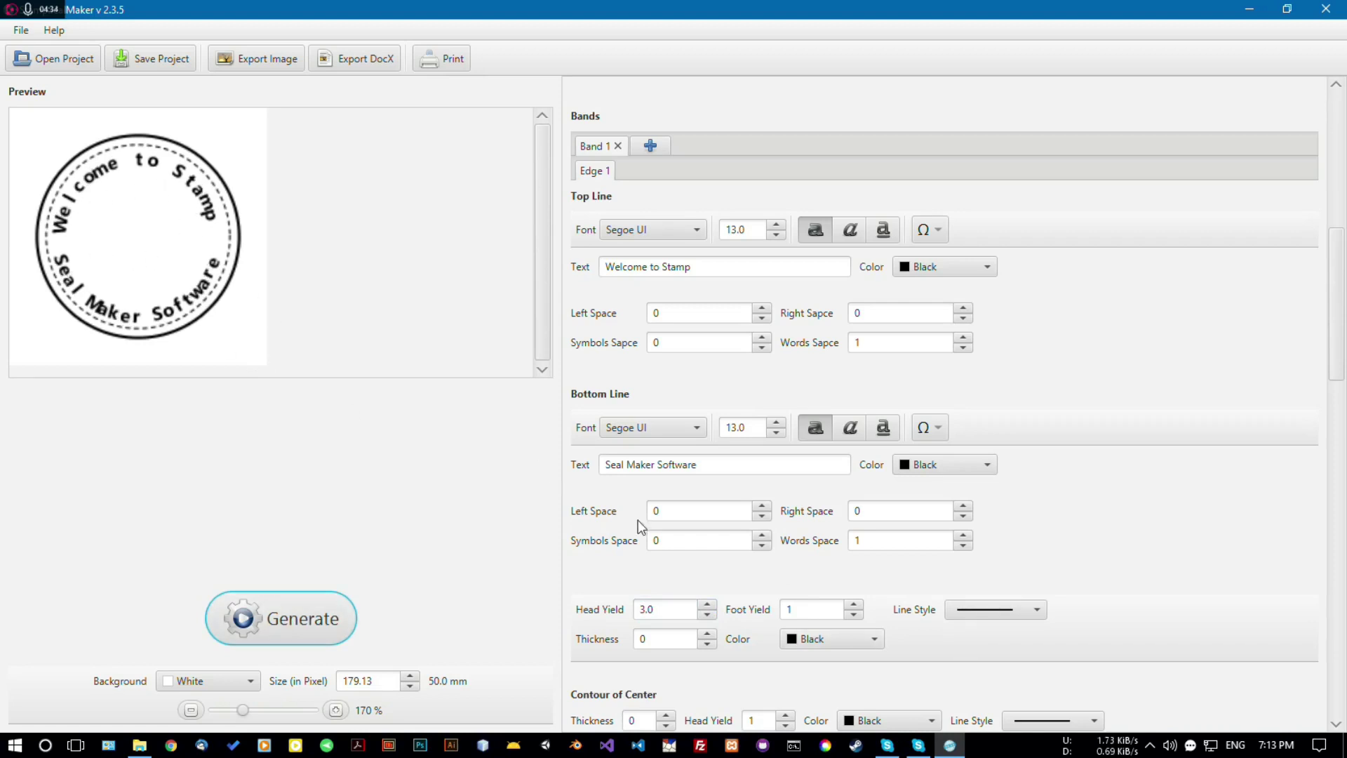
click(708, 633)
click(707, 633)
click(296, 619)
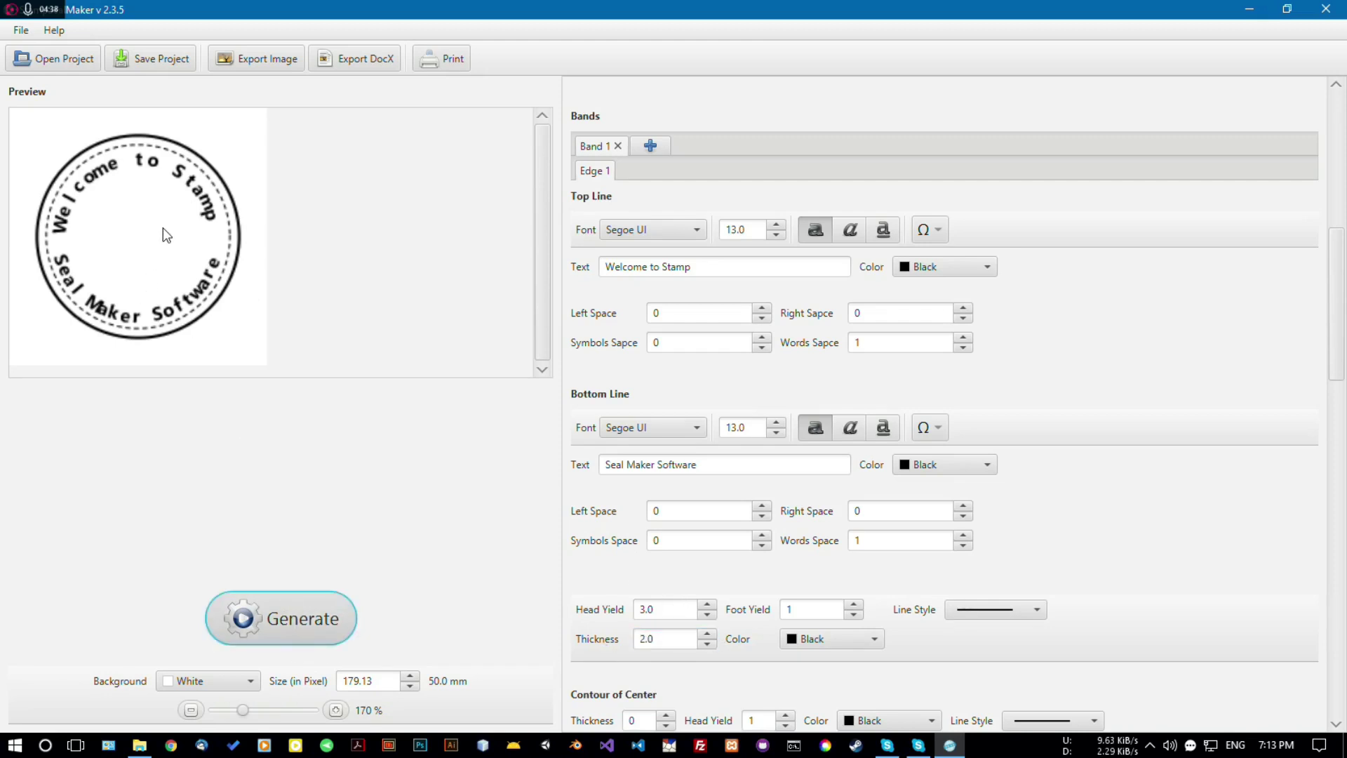
Set the Foot Yield of Band 1 to 3 and regenerate the preview.
click(854, 604)
click(855, 604)
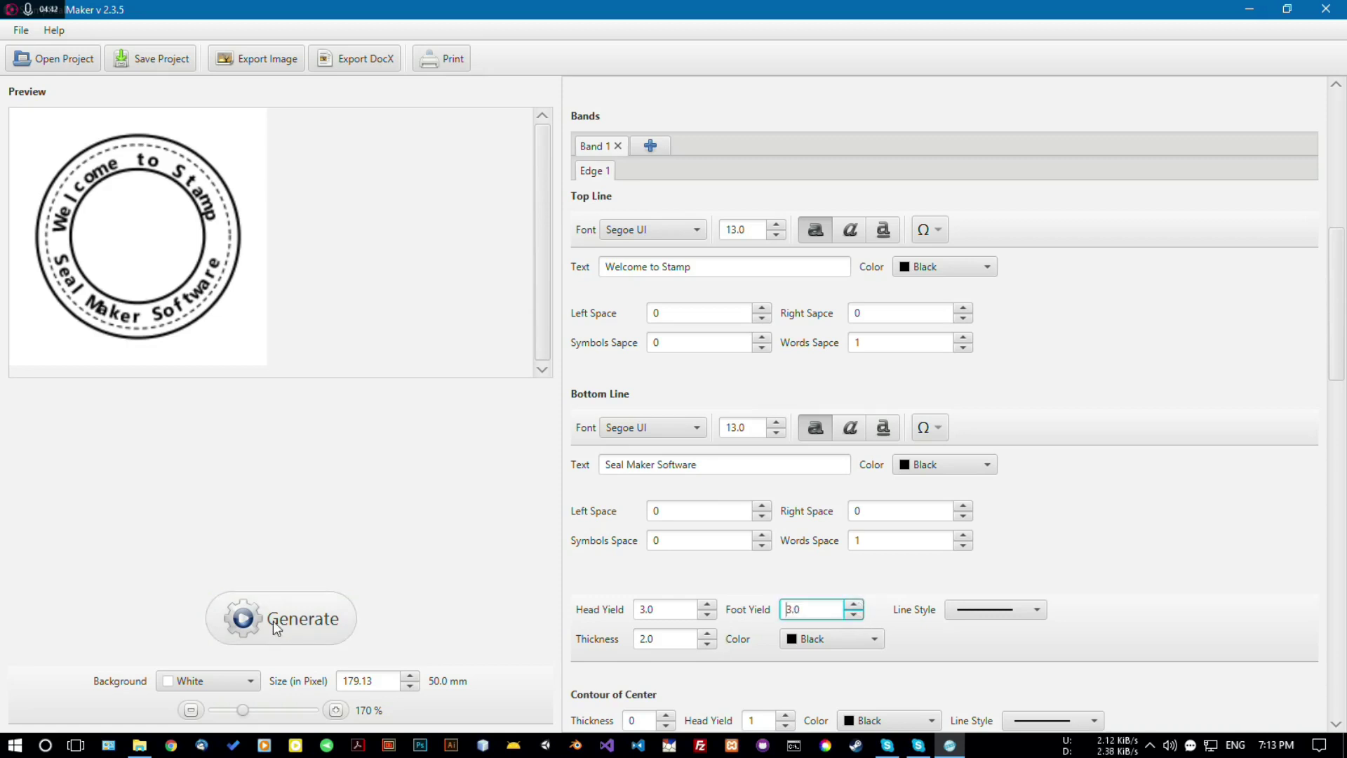
click(330, 625)
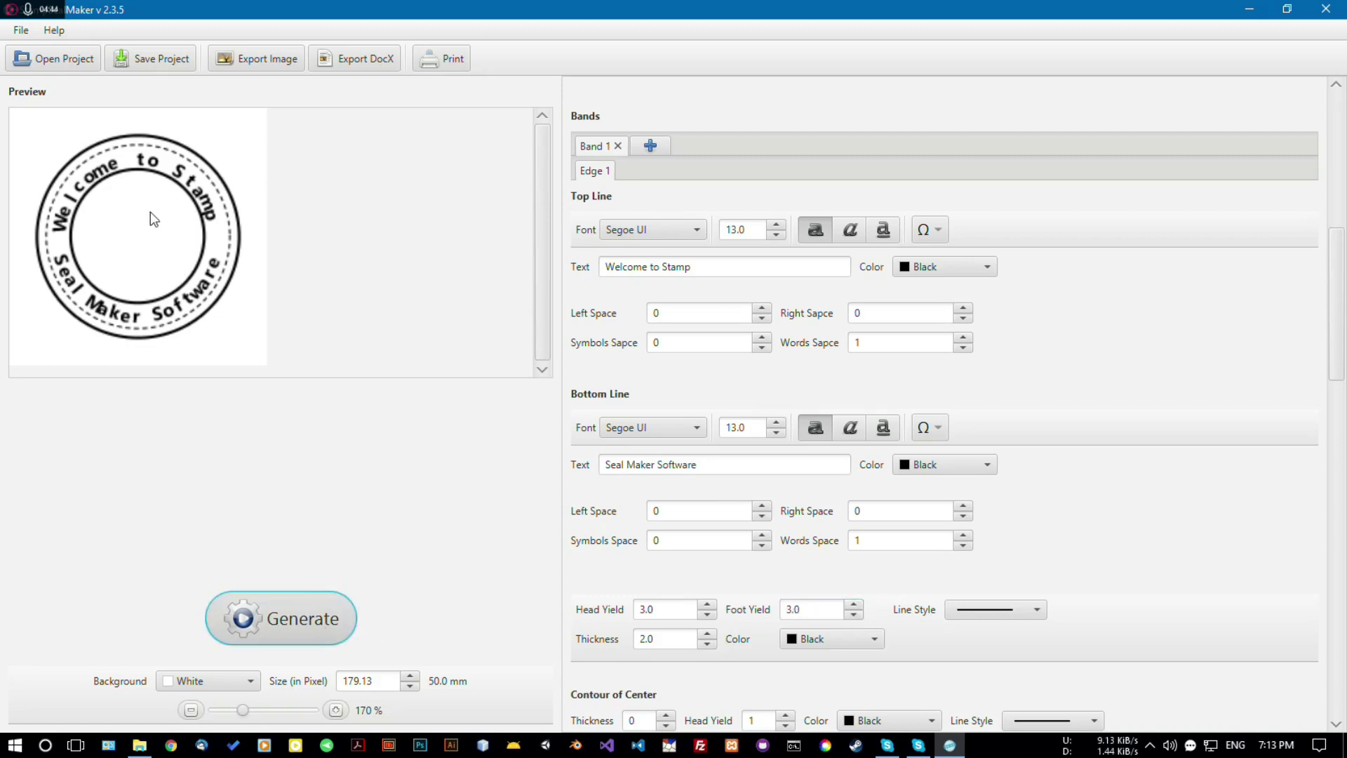
Set the Top Line and Bottom Line font sizes of Band 1 to 10 and regenerate the preview.
double_click(755, 233)
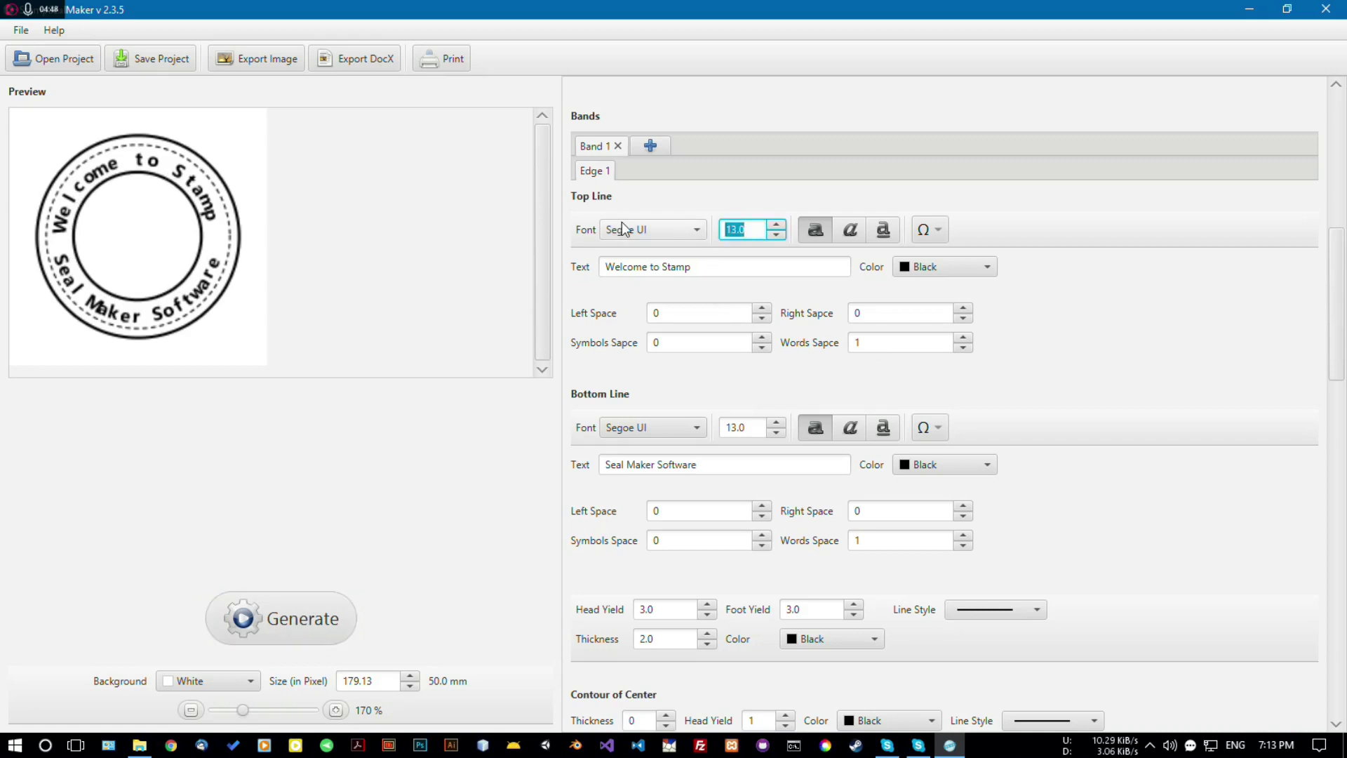
text(10)
double_click(747, 427)
text(10)
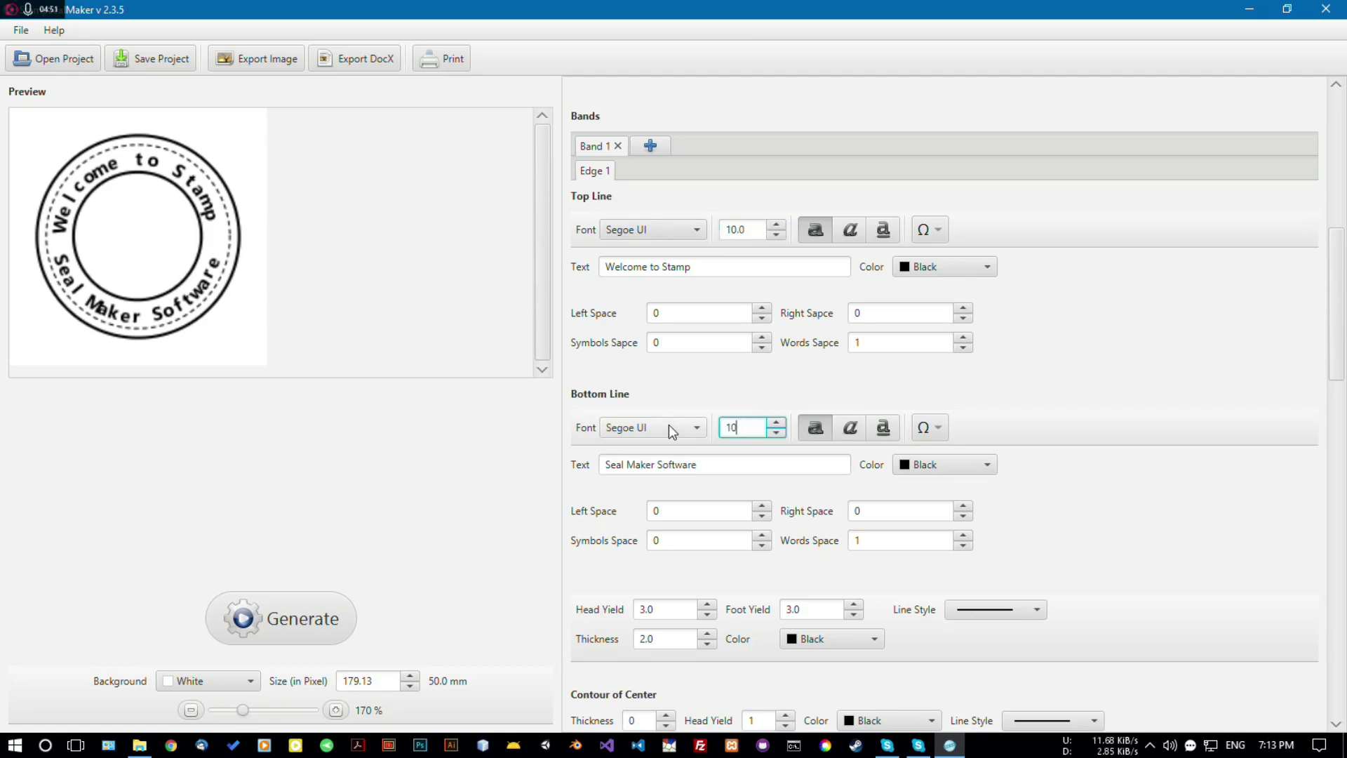
click(336, 612)
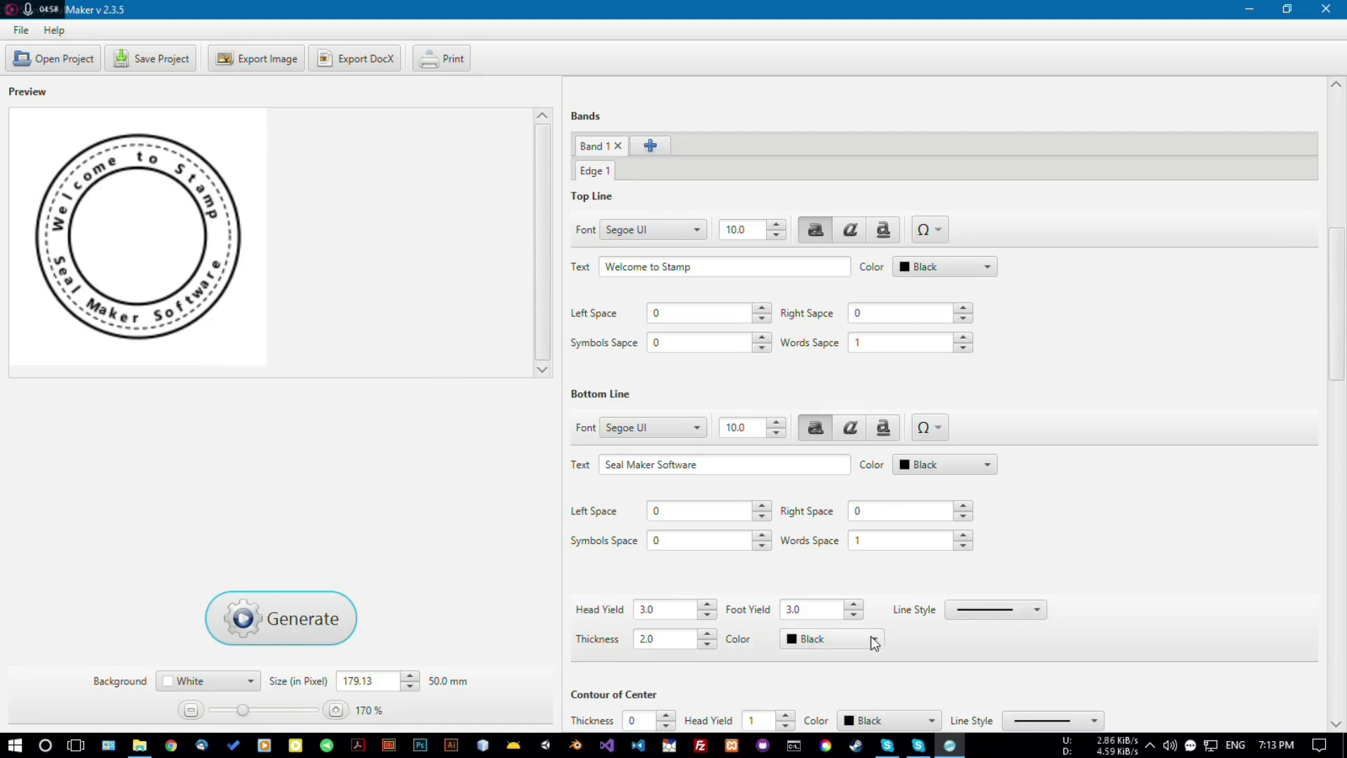
Change the Bottom Line text color of Band 1 to red #cc3333.
click(933, 465)
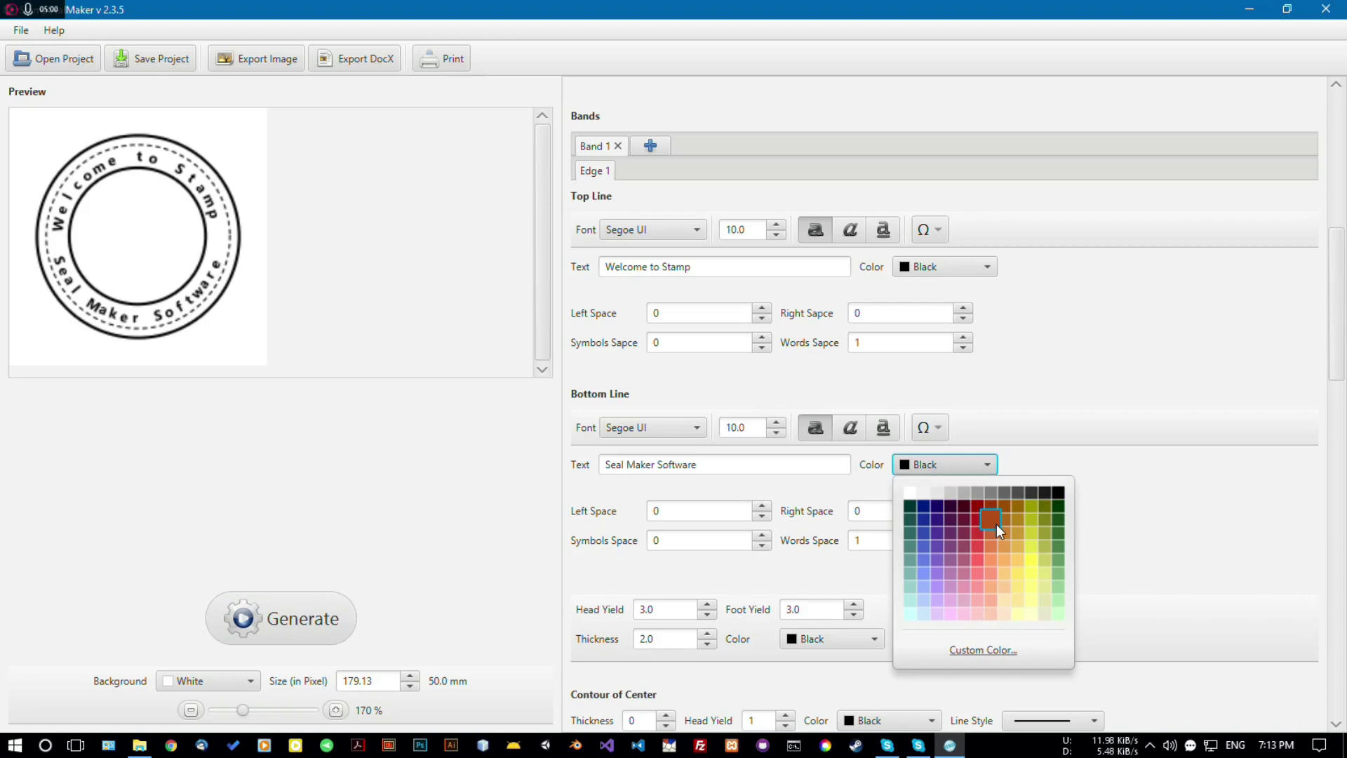
click(997, 525)
click(942, 466)
click(980, 541)
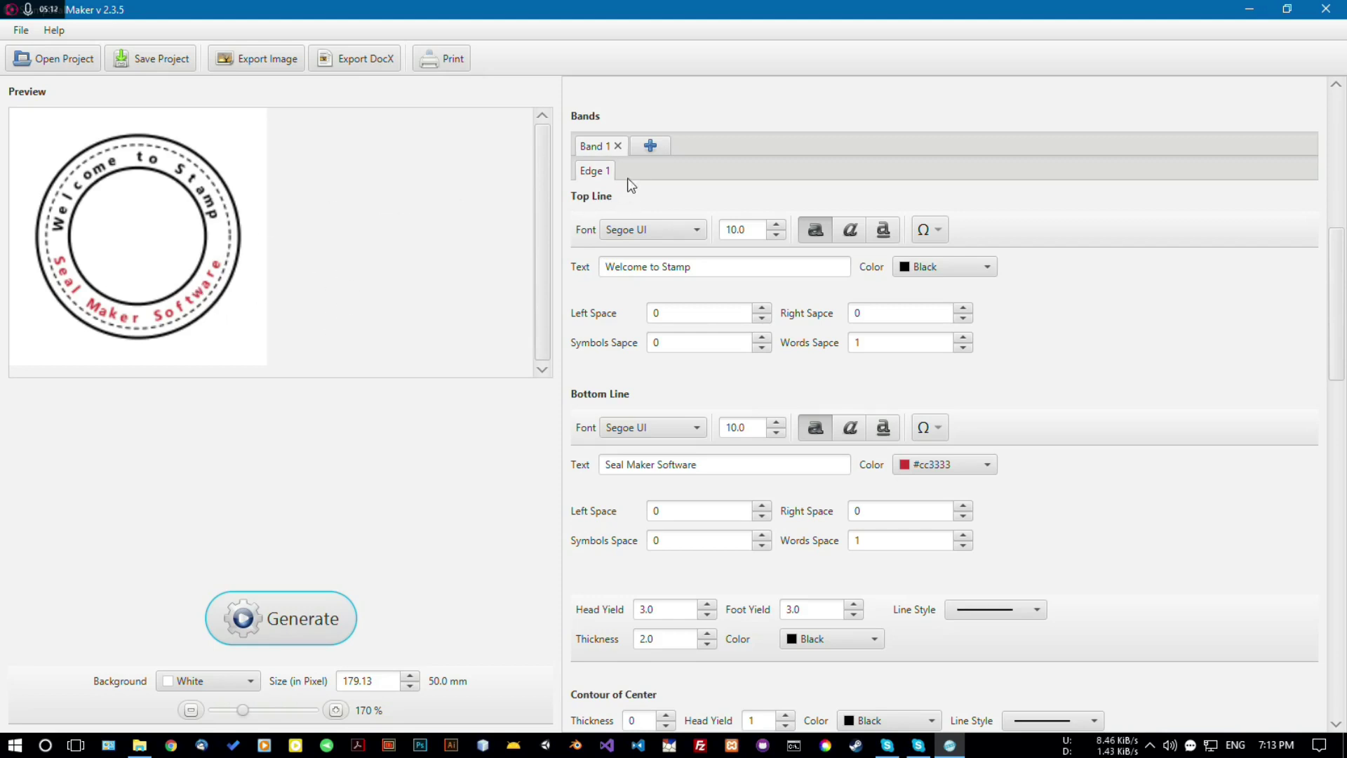
Add a second band and enter "Welcome to New" as its Top Line text.
click(650, 146)
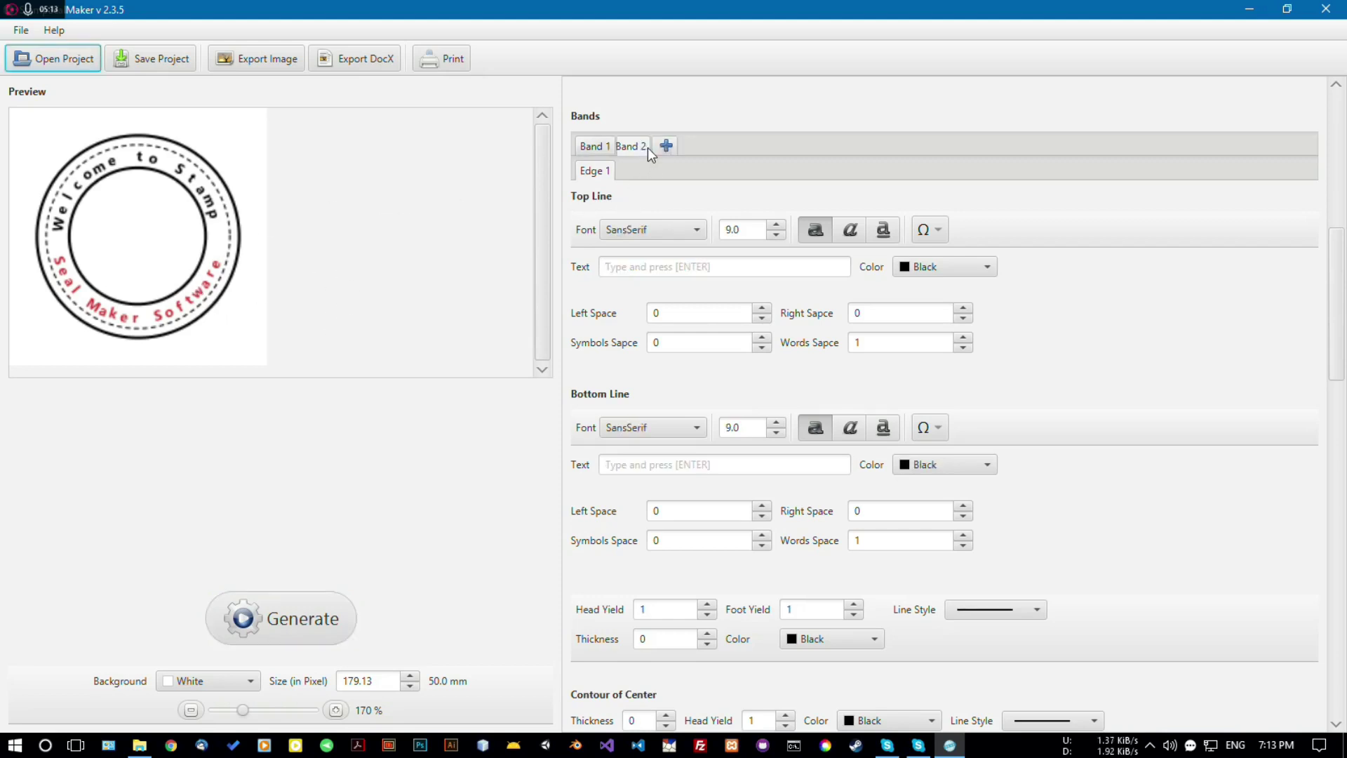
click(674, 272)
text(Welcome to)
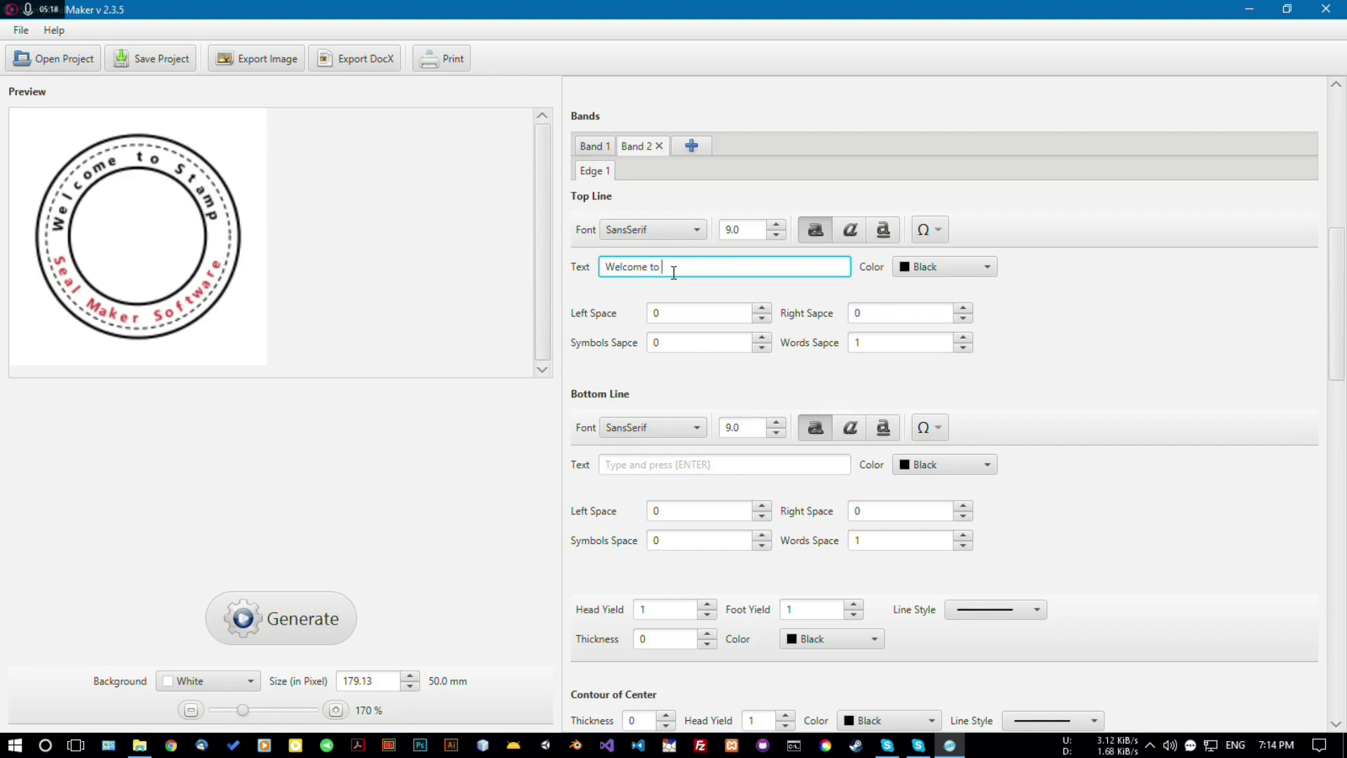
text( New Conce)
key(BackSpace)
key(ctrl+shift+Left)
key(ctrl+c)
key(BackSpace)
Enter "Concept Technologies" as the Bottom Line text of Band 2.
click(643, 466)
key(ctrl+v)
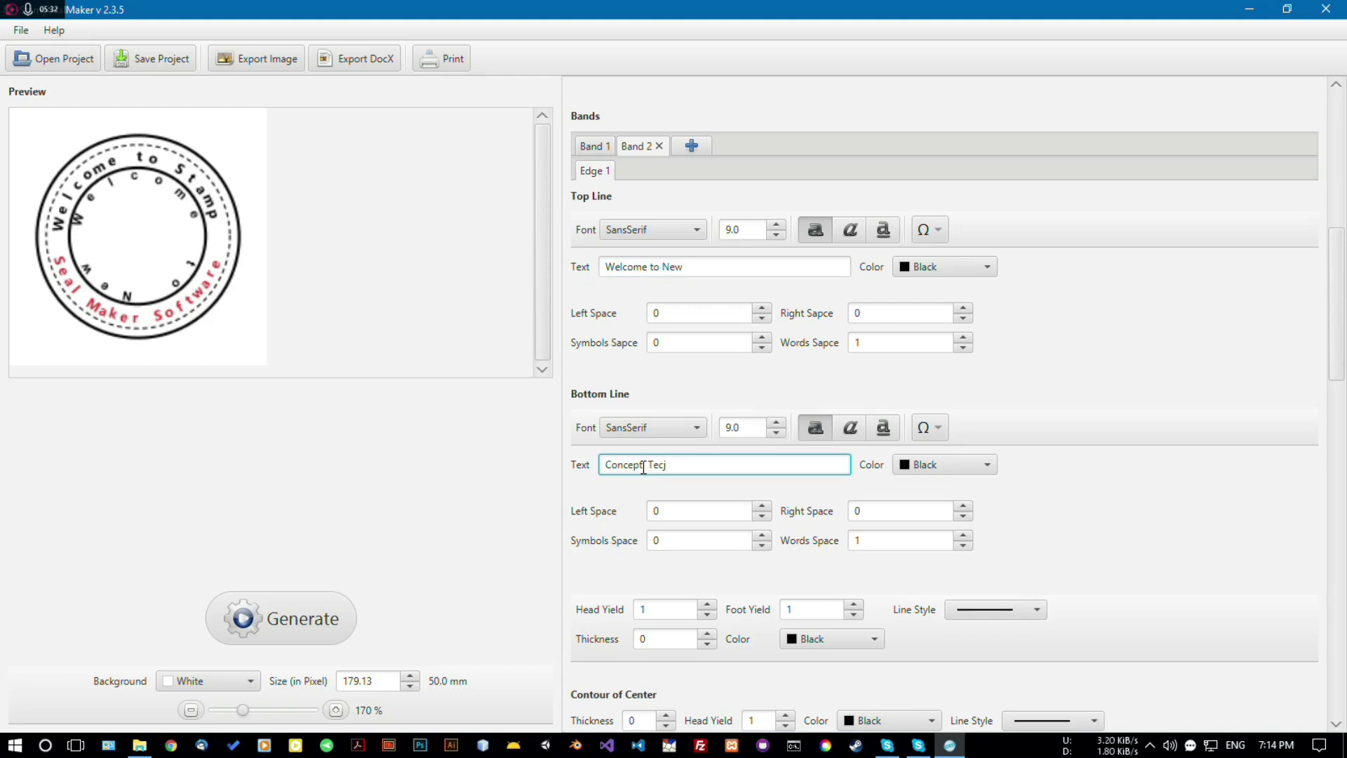
text(Technologies)
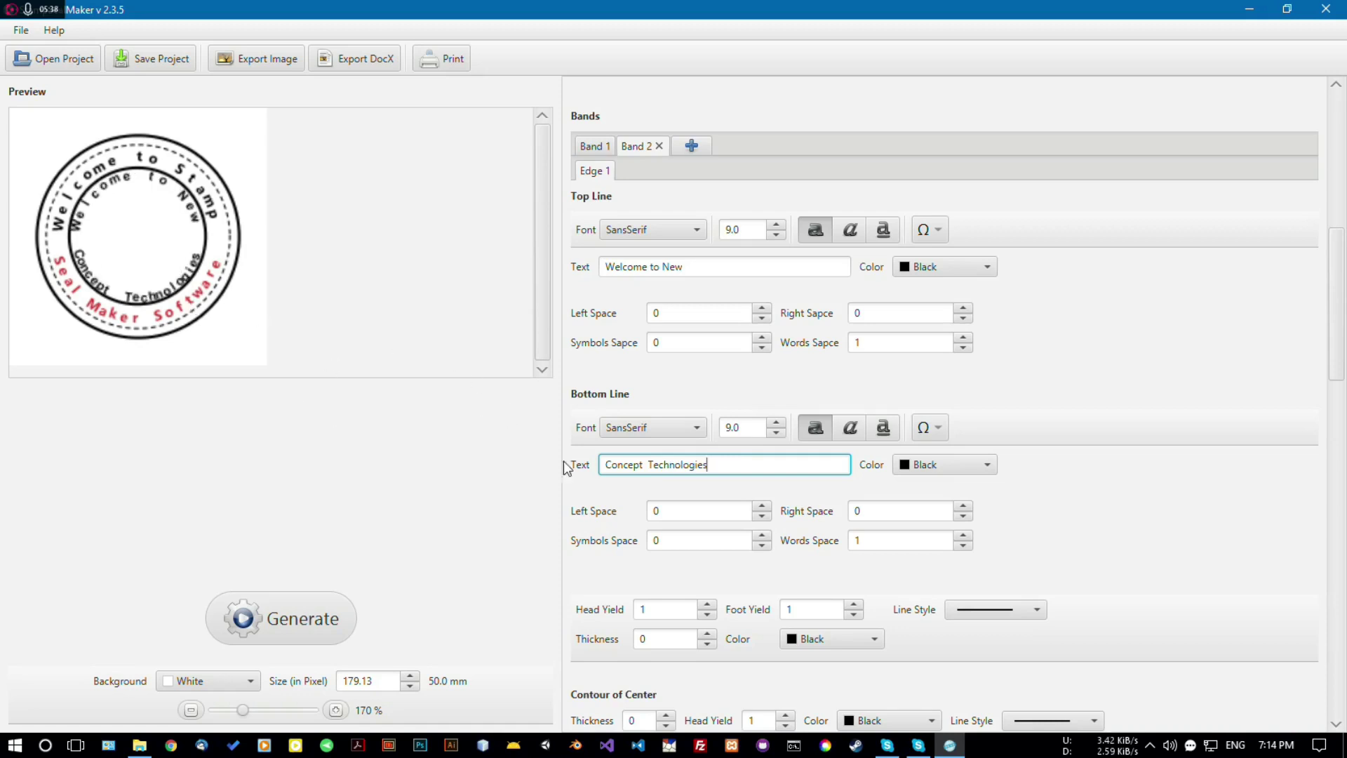
Set the line Thickness of Band 2 to 1 and regenerate the preview.
click(706, 633)
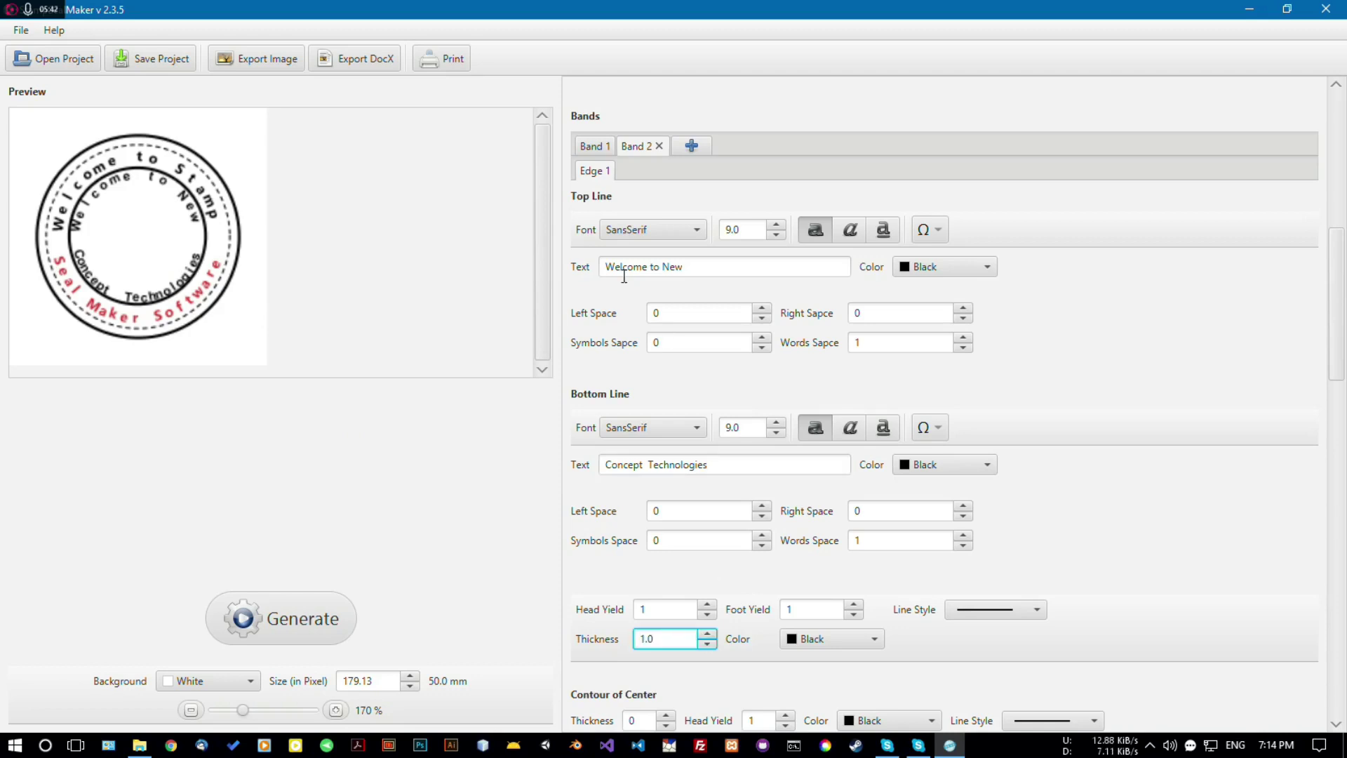
click(320, 605)
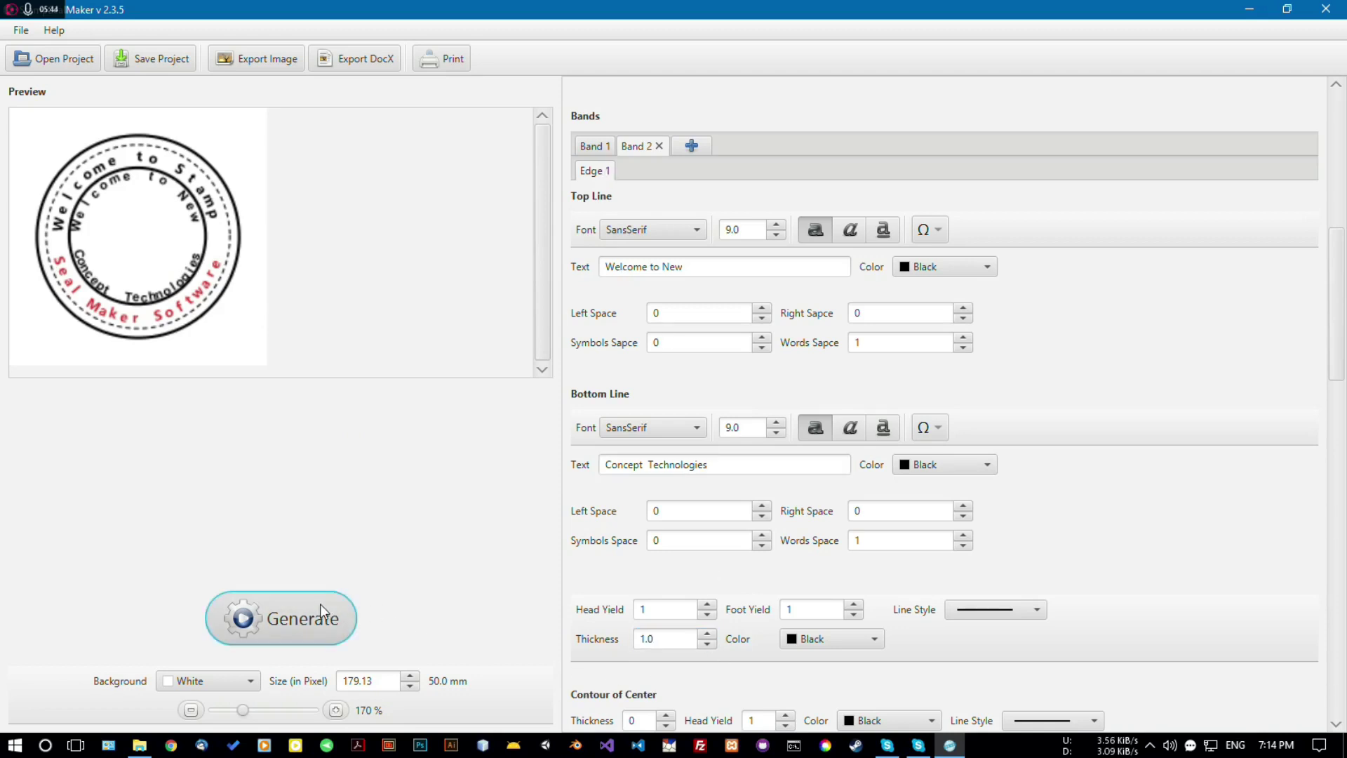
click(320, 604)
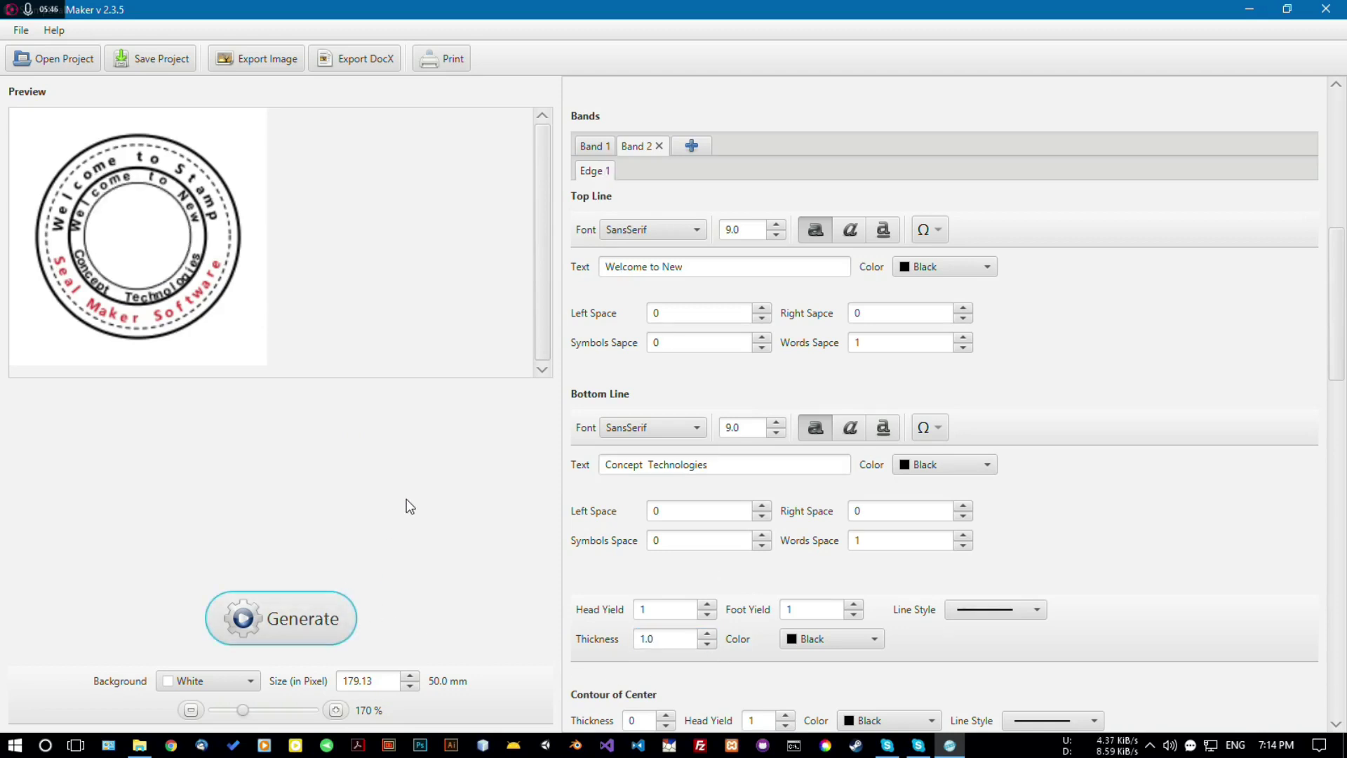
Set Band 2's Head Yield and Foot Yield to 4 and regenerate the preview.
click(709, 606)
click(854, 605)
click(855, 605)
click(855, 605)
click(306, 623)
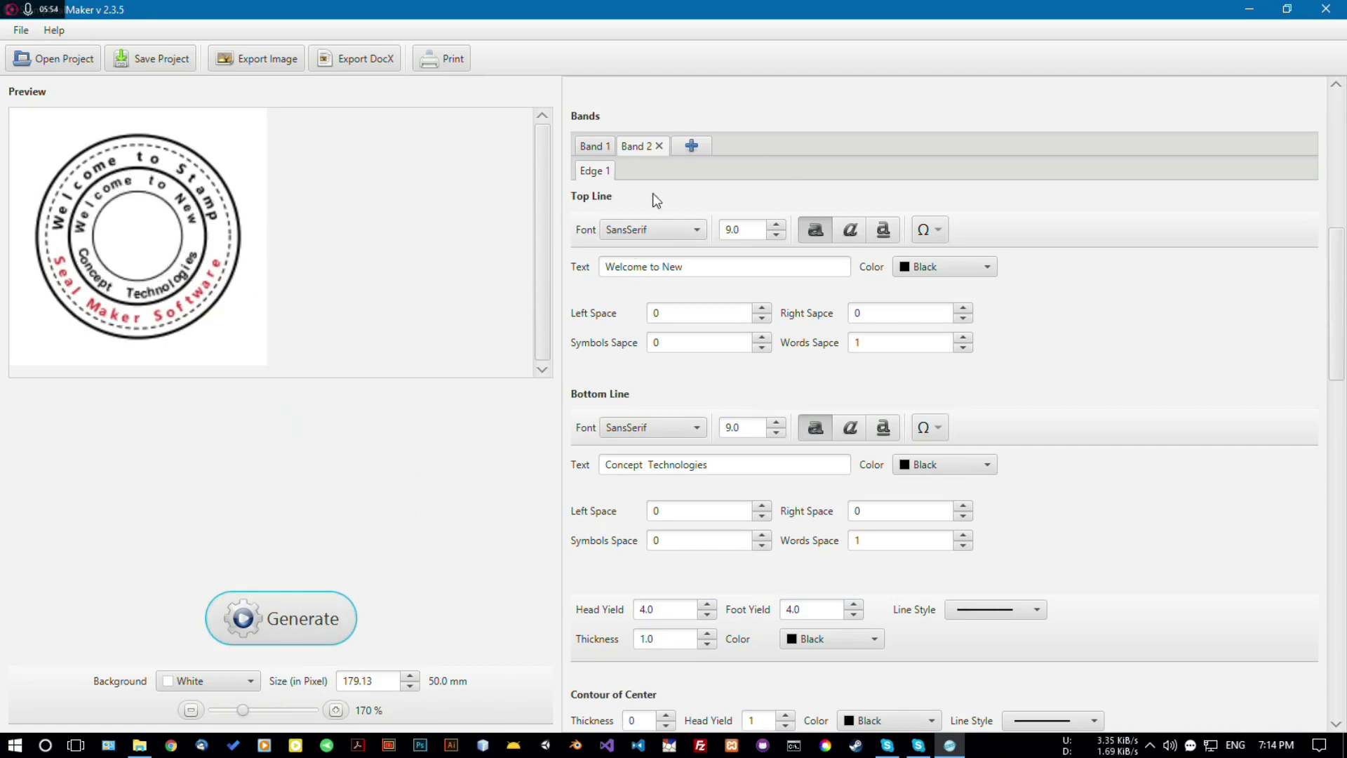
Add a third and a fourth band, then remove every band except Band 1 and regenerate the preview.
click(694, 145)
click(743, 147)
click(741, 146)
click(701, 146)
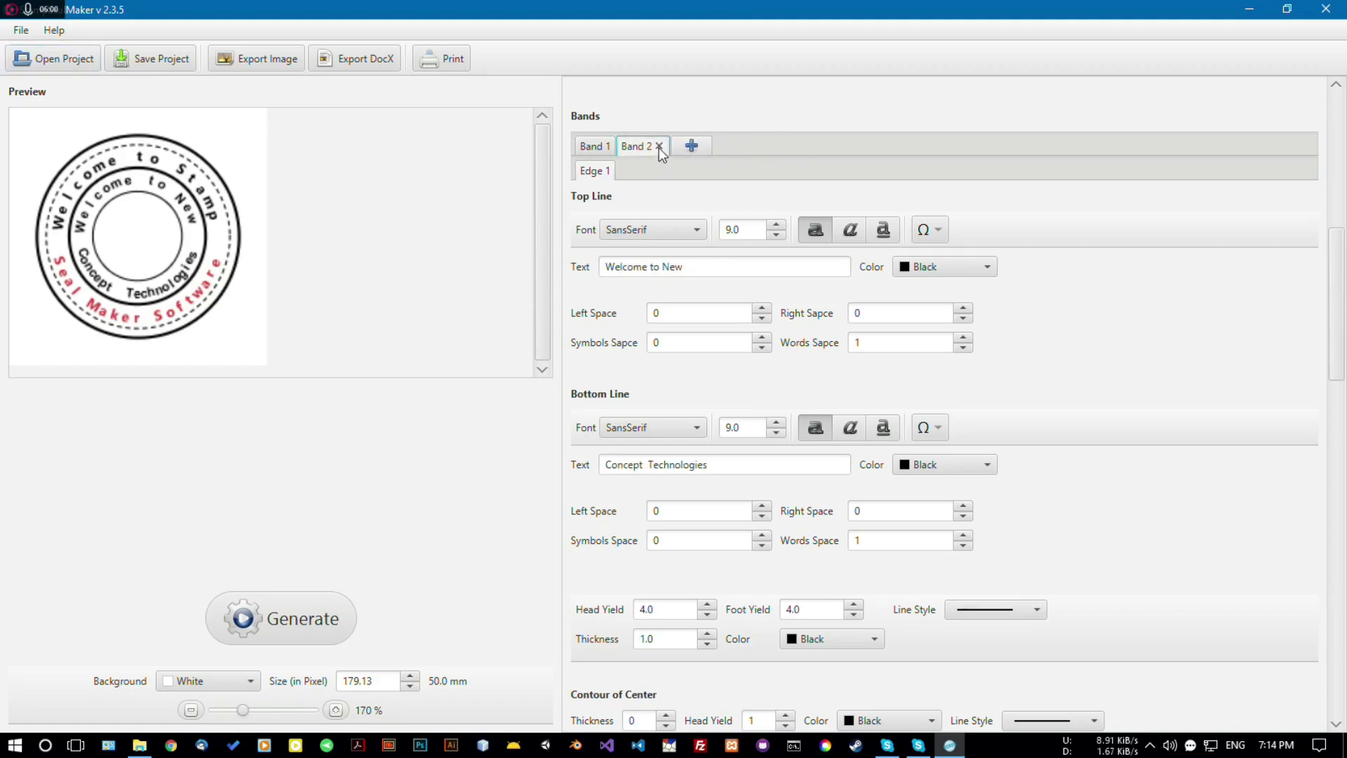
click(659, 147)
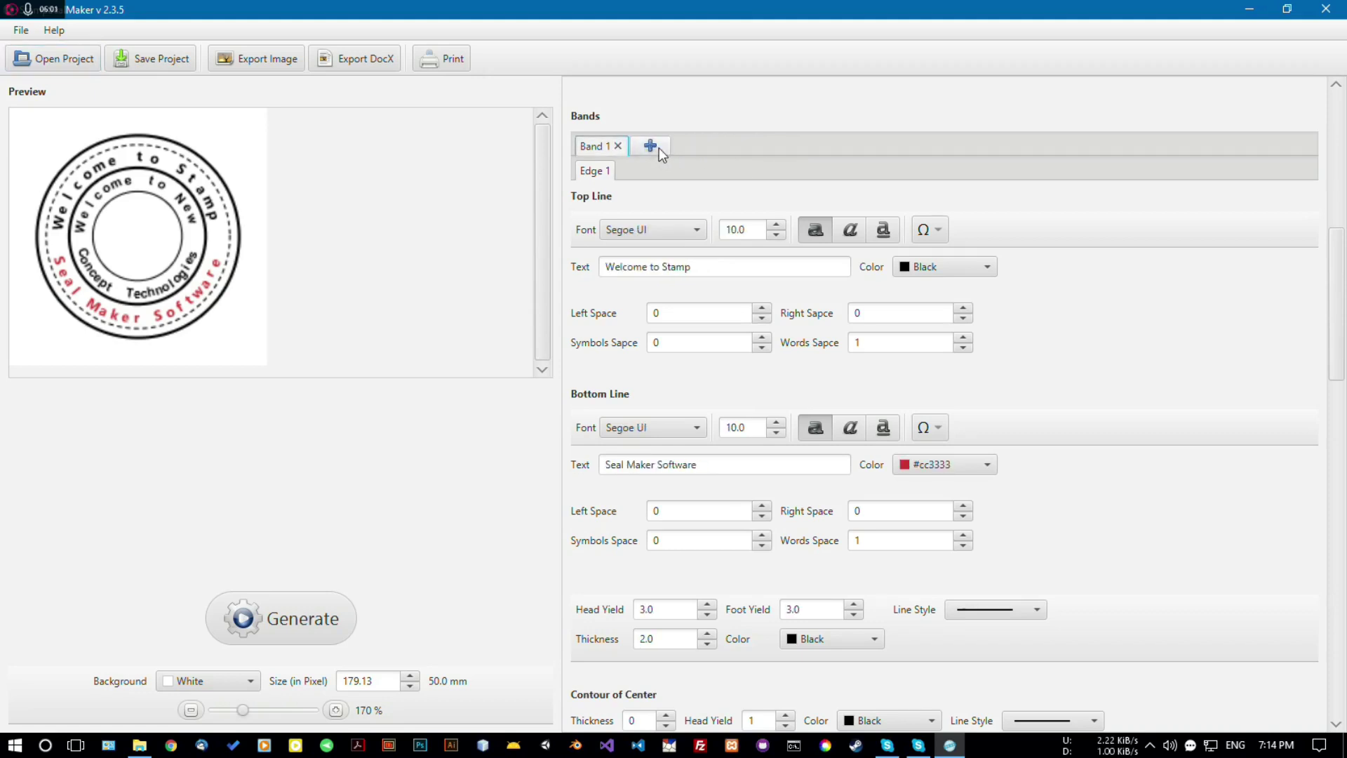
click(261, 620)
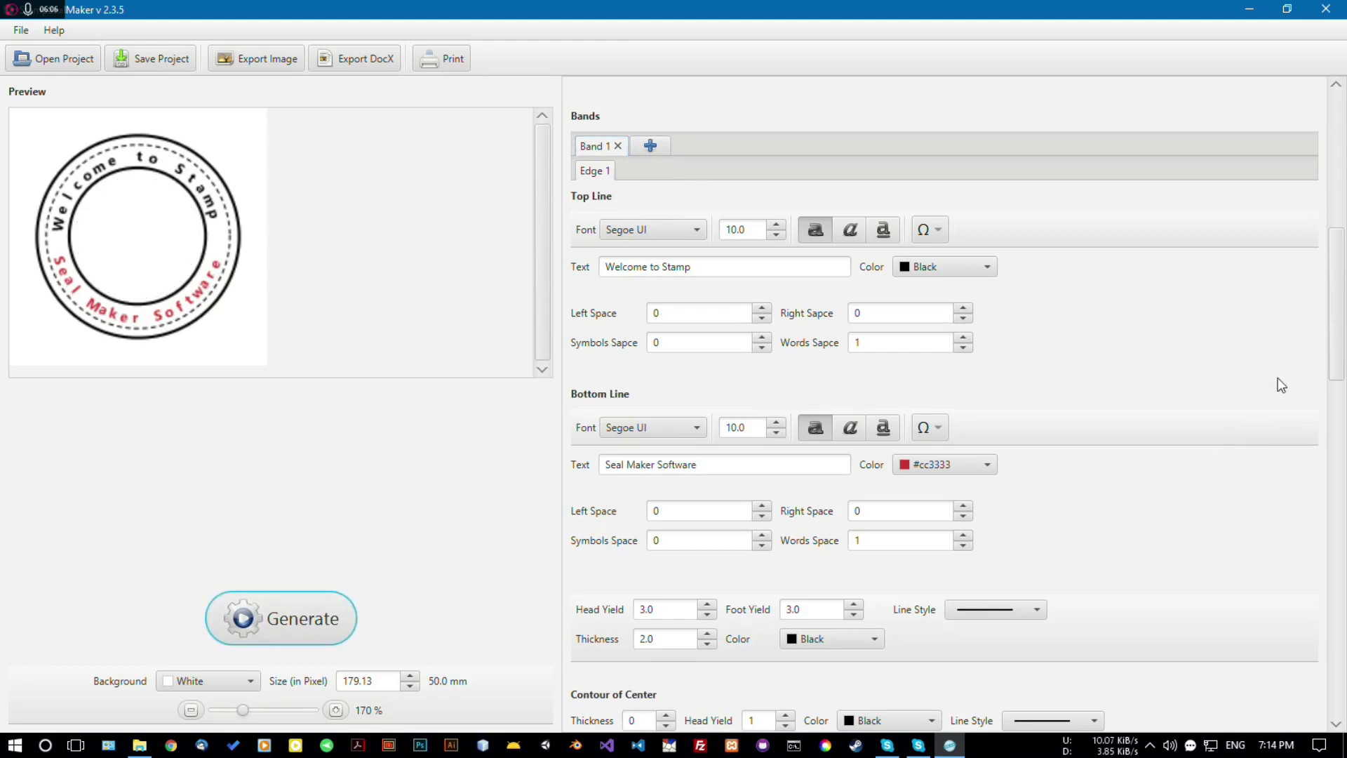
Append a space and a filled star symbol to Band 1's Top Line text and regenerate the preview.
click(737, 269)
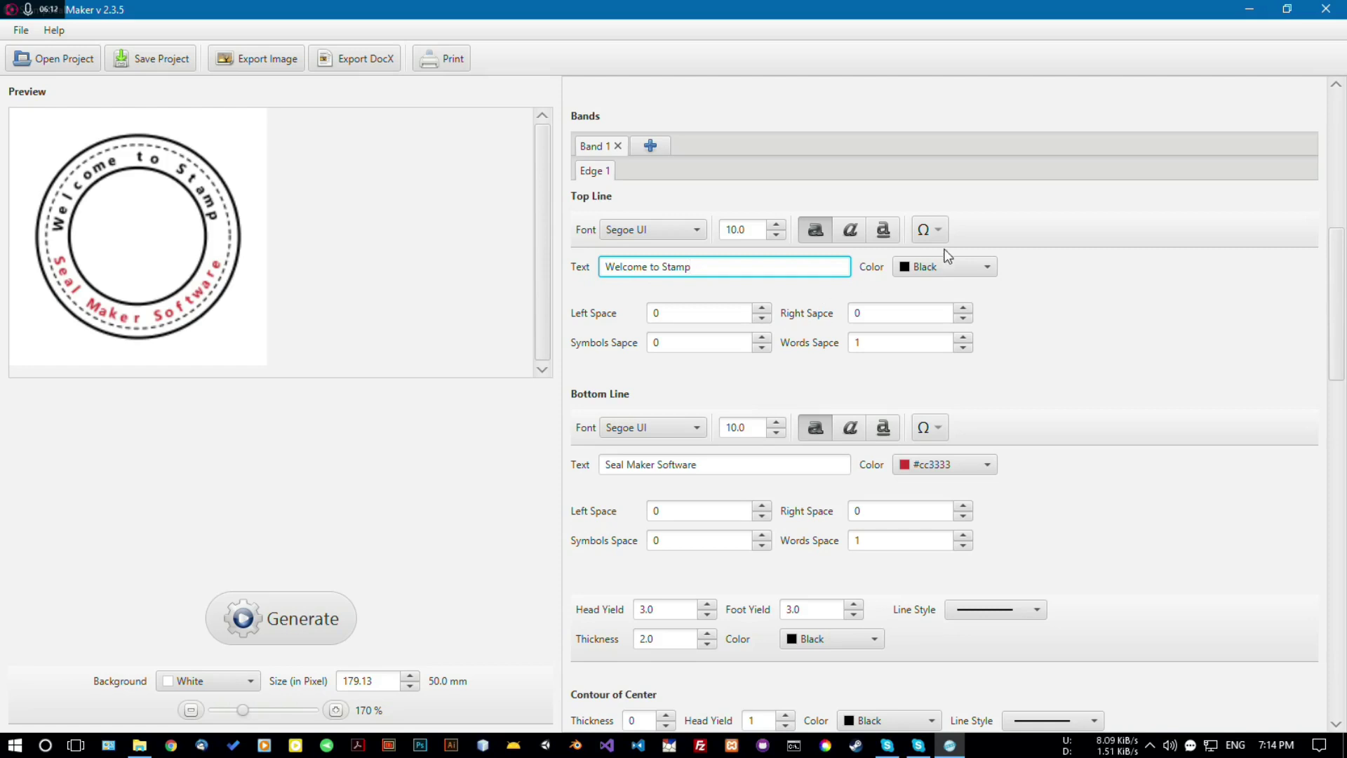
click(933, 231)
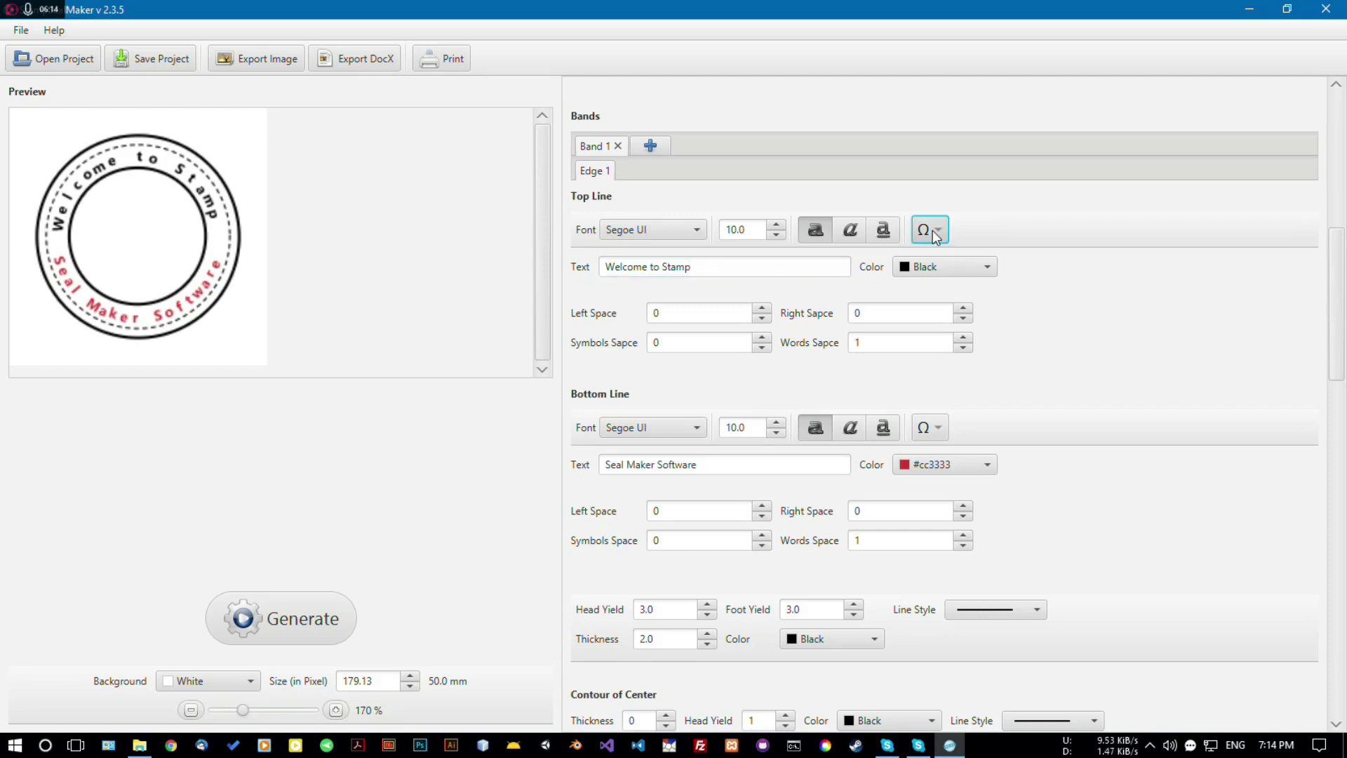
click(1144, 311)
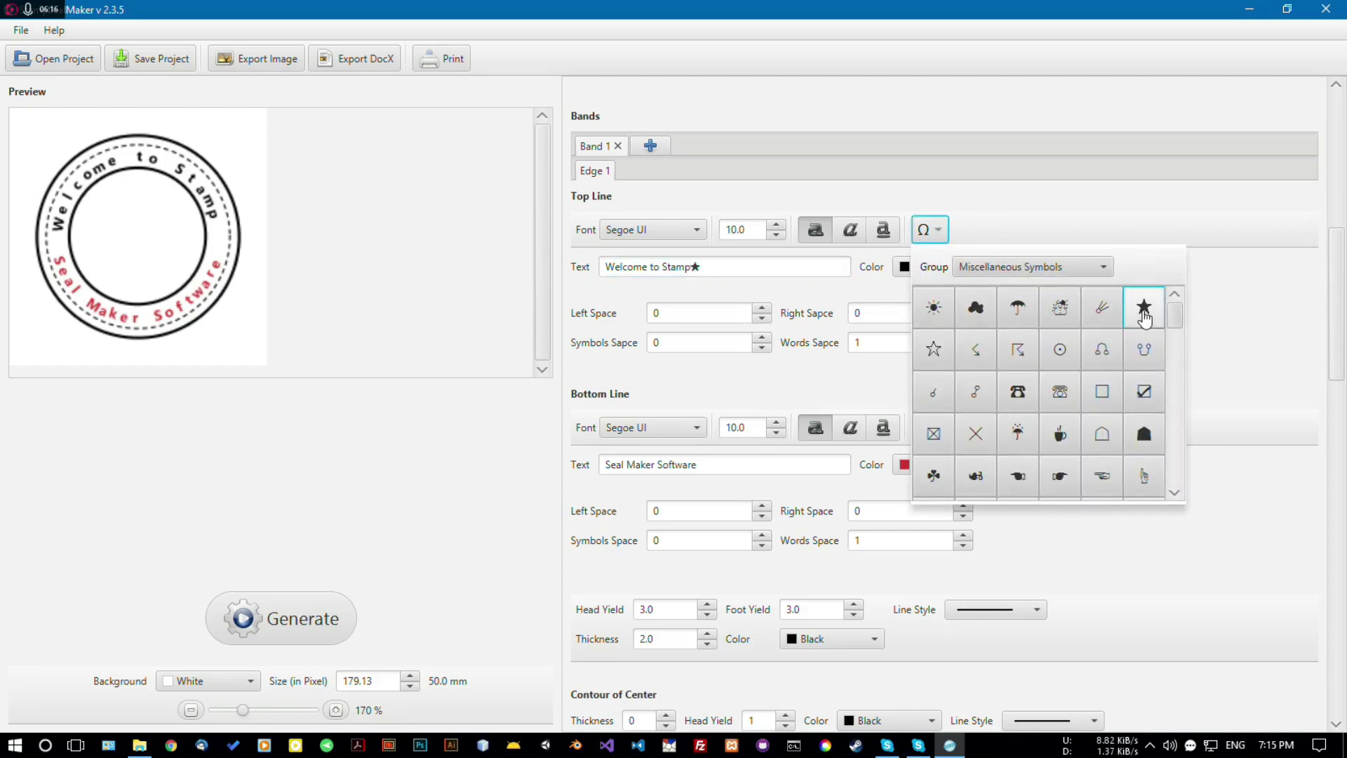
click(428, 414)
click(318, 608)
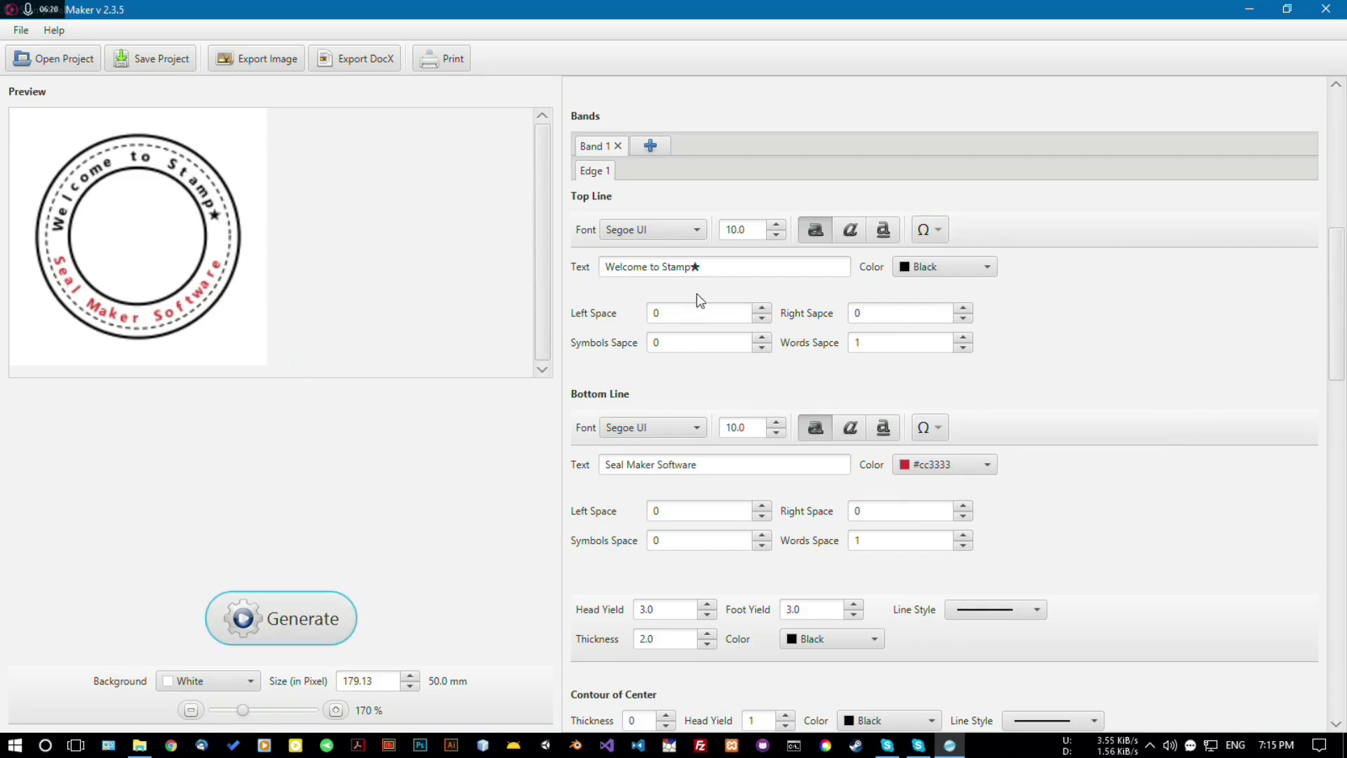
click(698, 267)
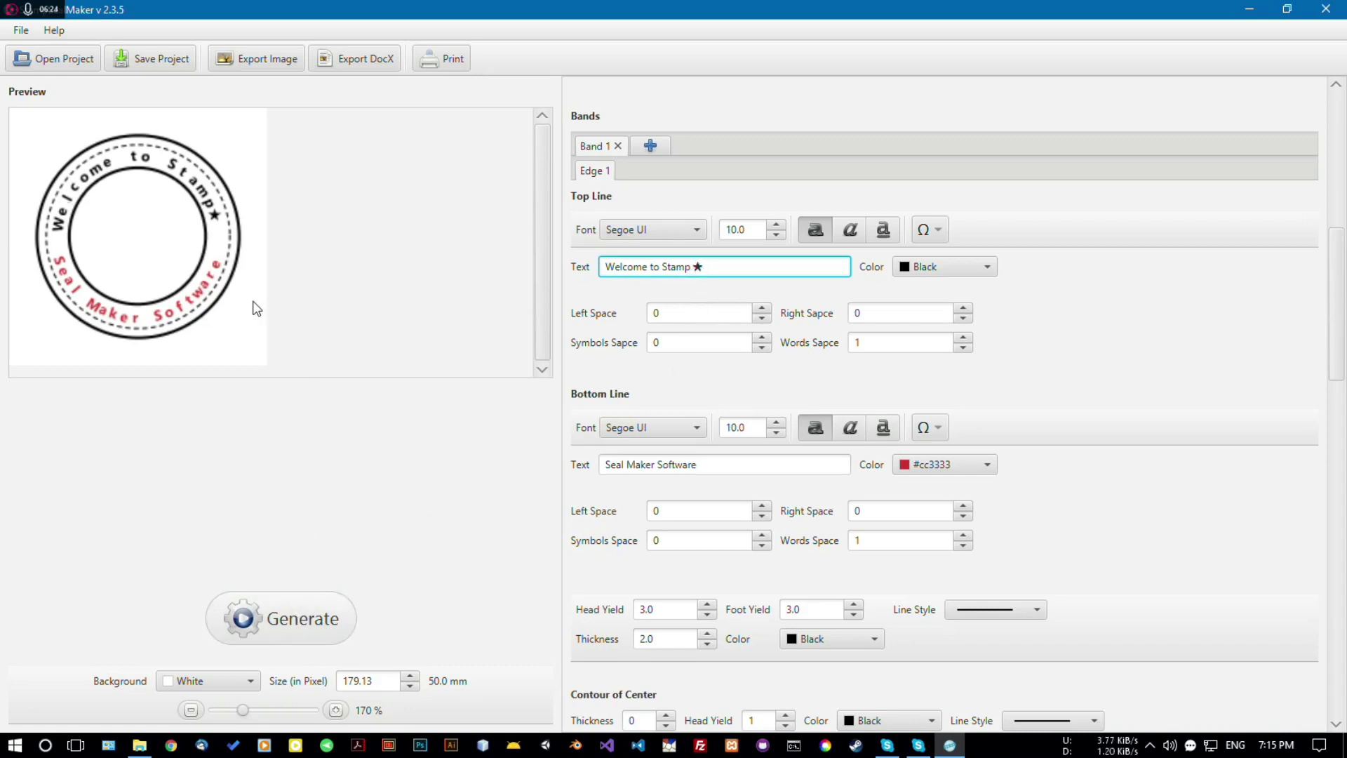
key(Return)
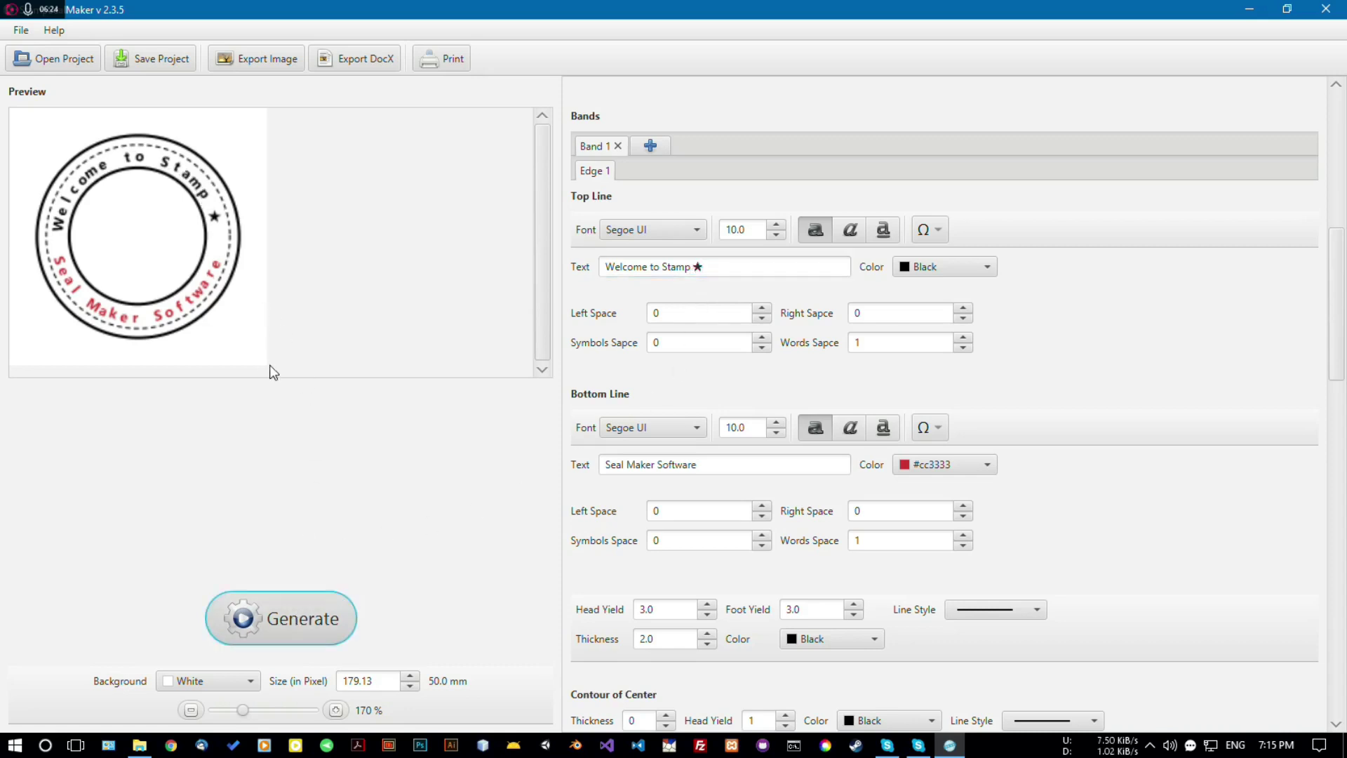
Put an outlined star symbol and a space before Band 1's Bottom Line text "Seal Maker Software" and regenerate the preview.
click(606, 466)
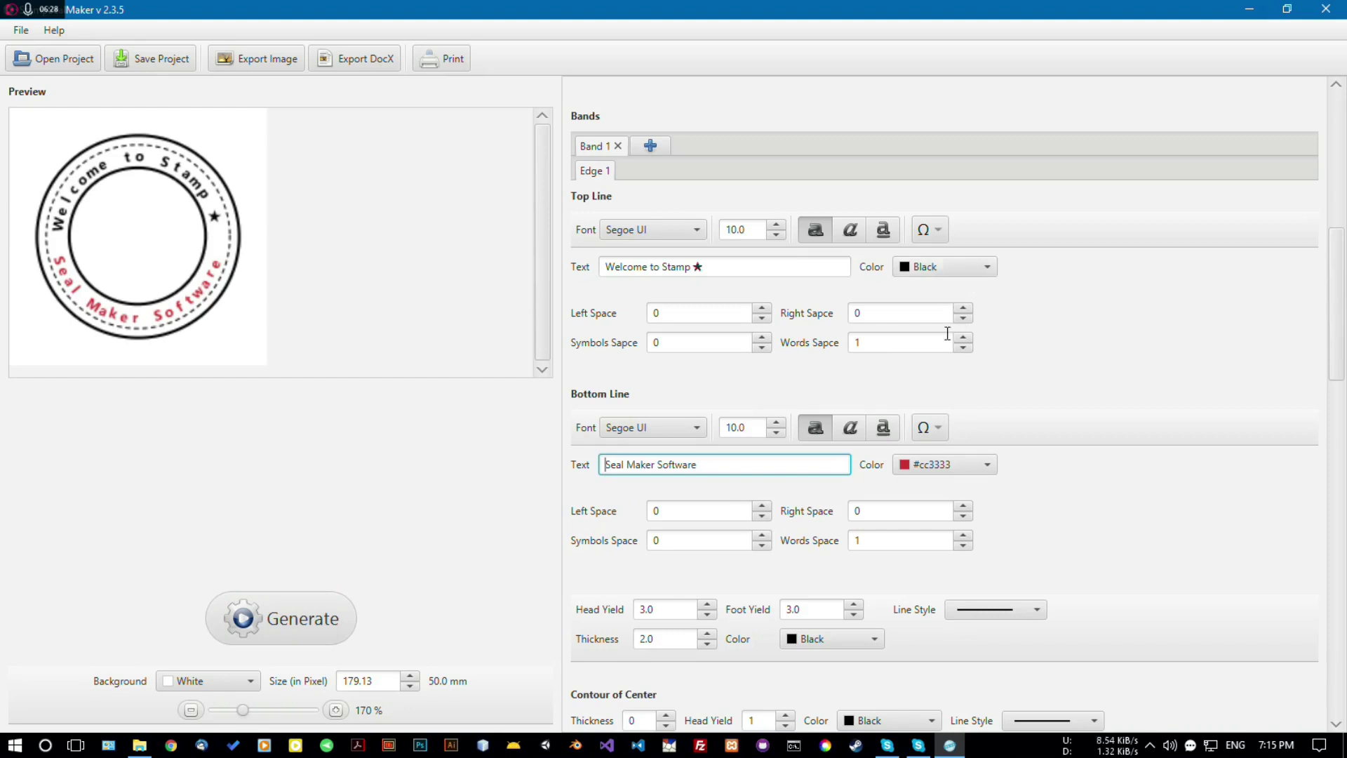
click(926, 429)
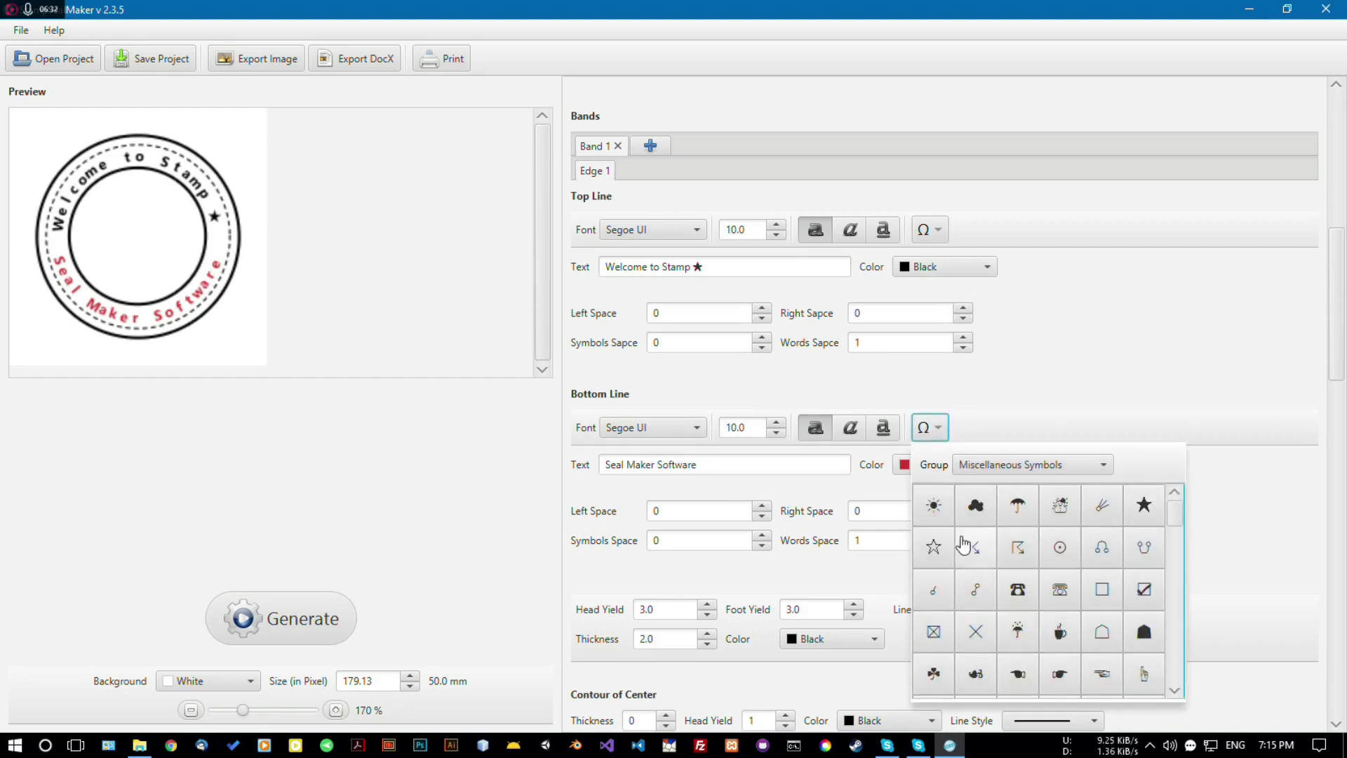
click(933, 551)
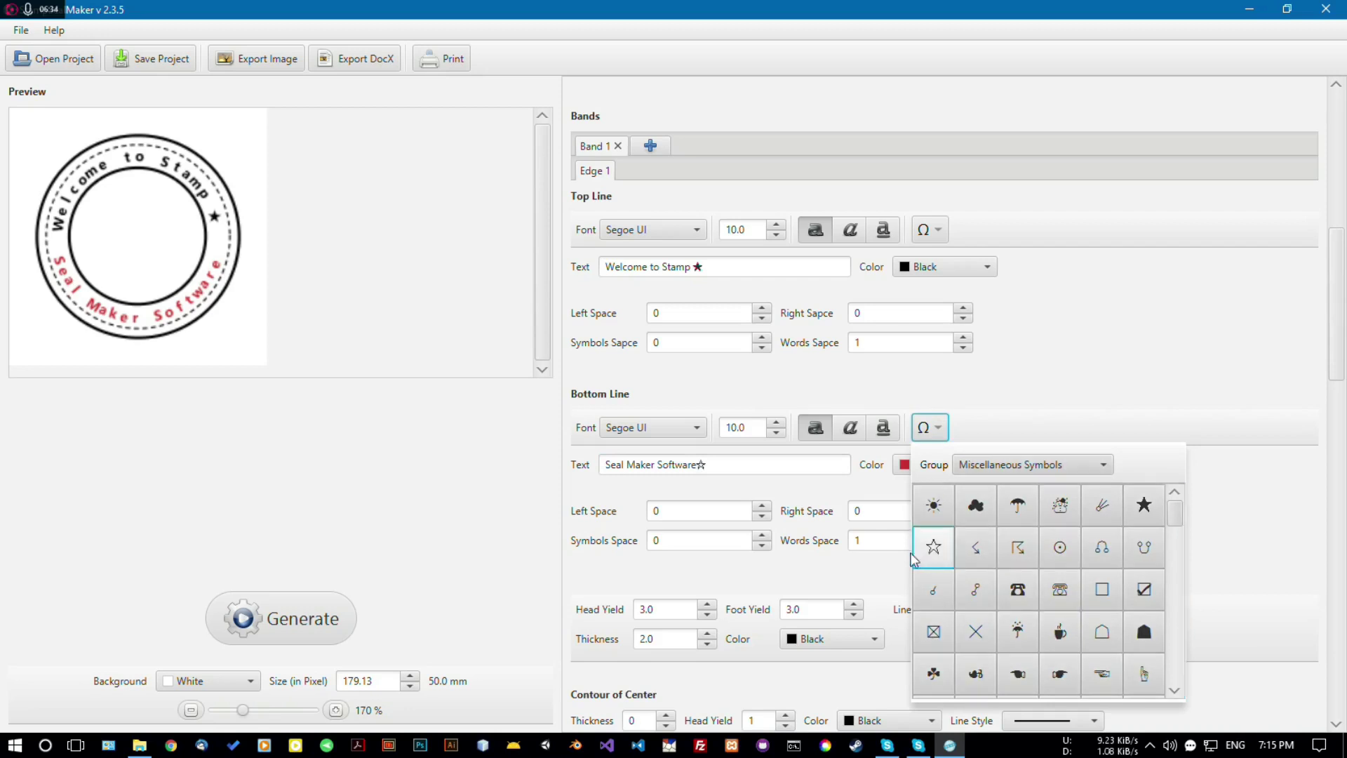
click(769, 469)
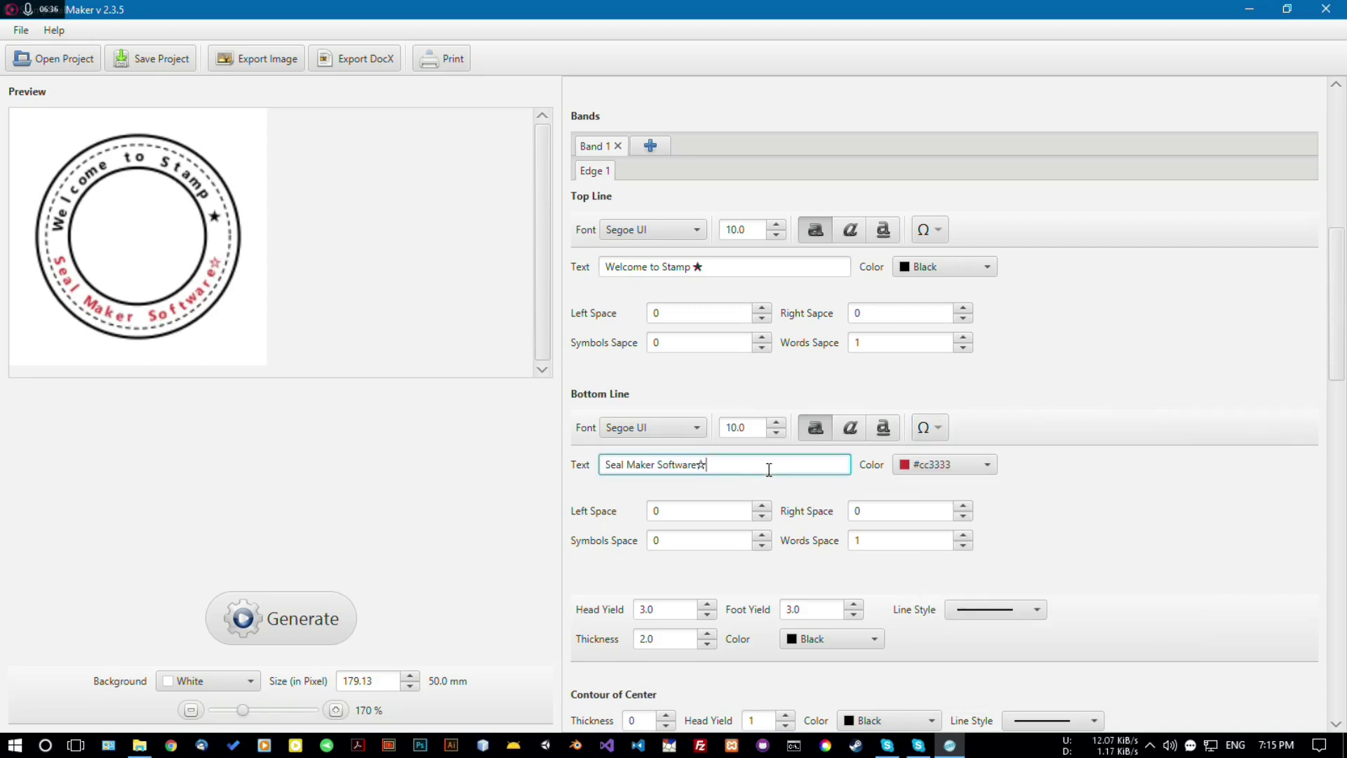
double_click(769, 469)
click(769, 470)
drag(731, 470, 697, 467)
text(☆)
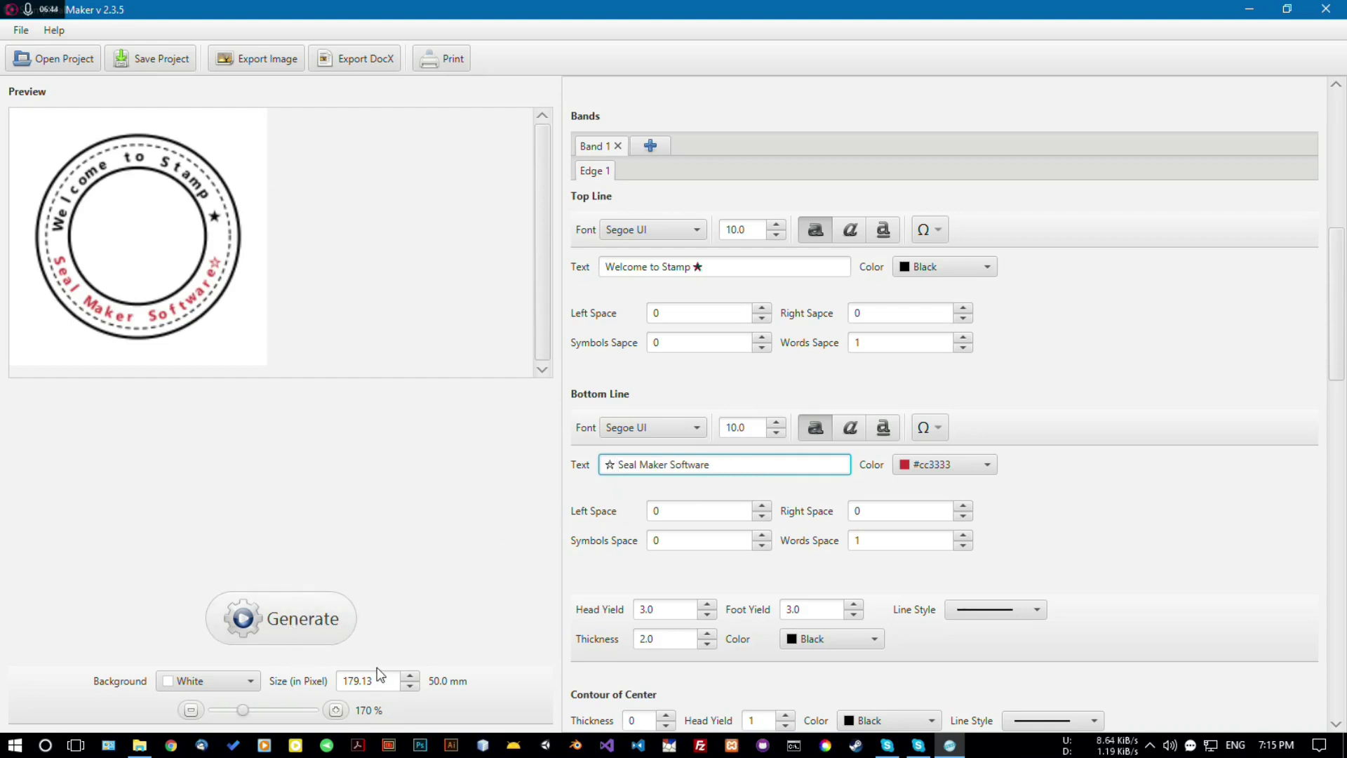
click(281, 618)
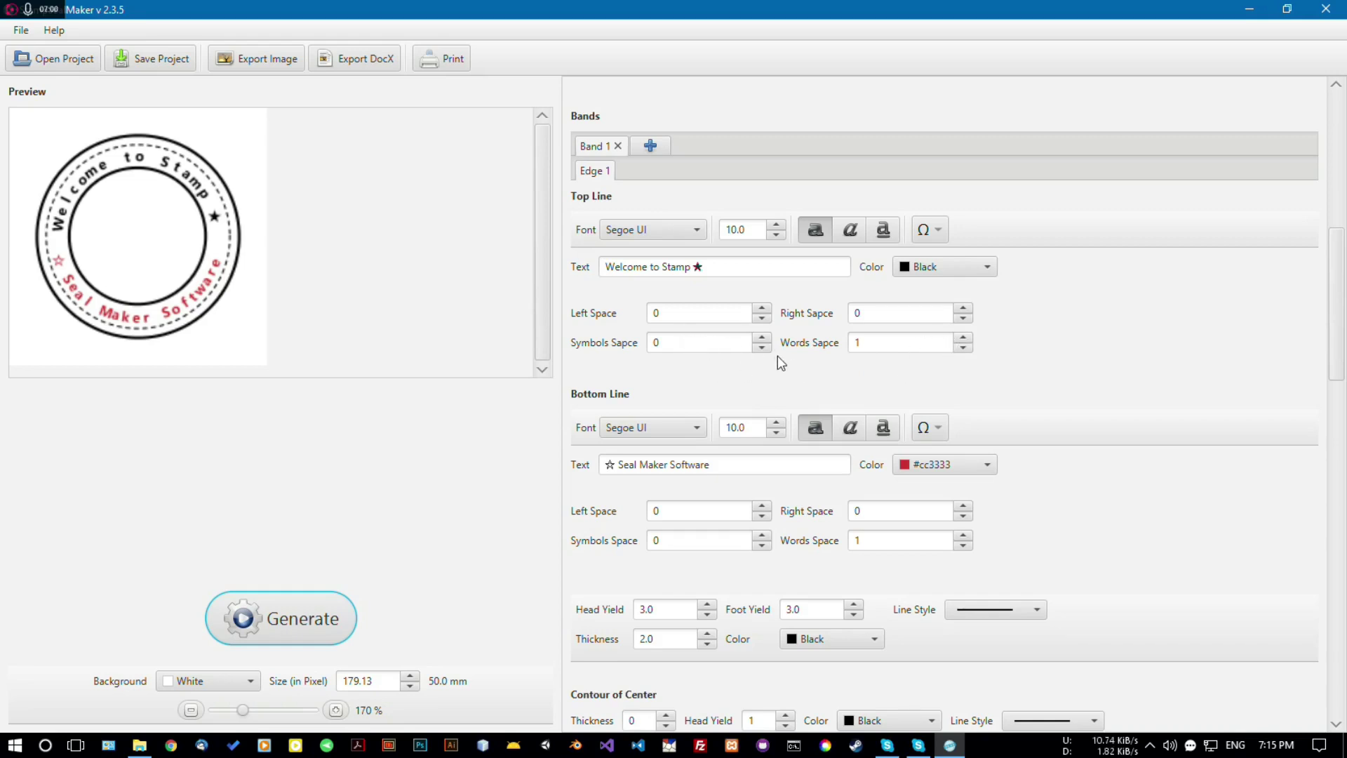
Set the Top Line's symbol spacing to 2 and word spacing to 3, and regenerate the preview.
click(762, 337)
click(762, 338)
click(964, 338)
click(964, 337)
click(289, 617)
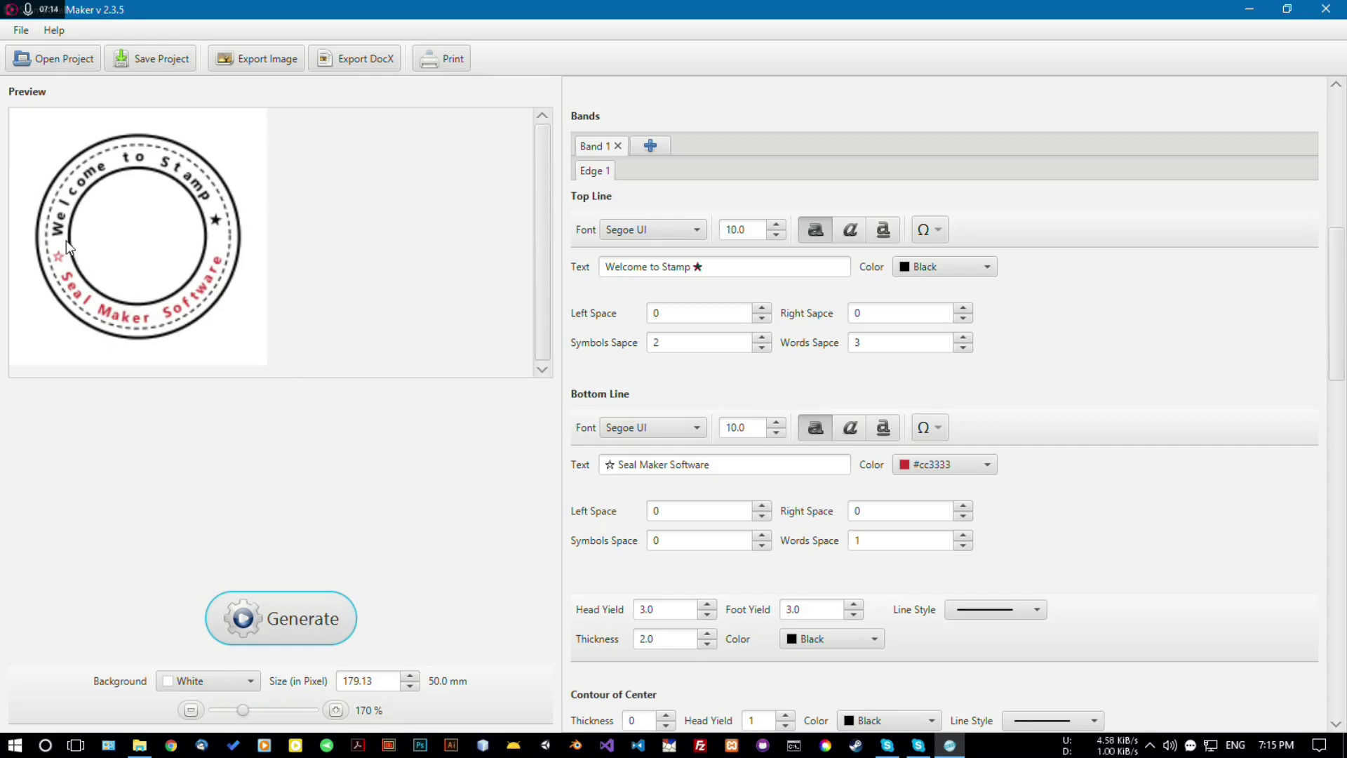
Set the Contour of Center's Thickness to 1 and regenerate the preview.
drag(1333, 376, 1344, 516)
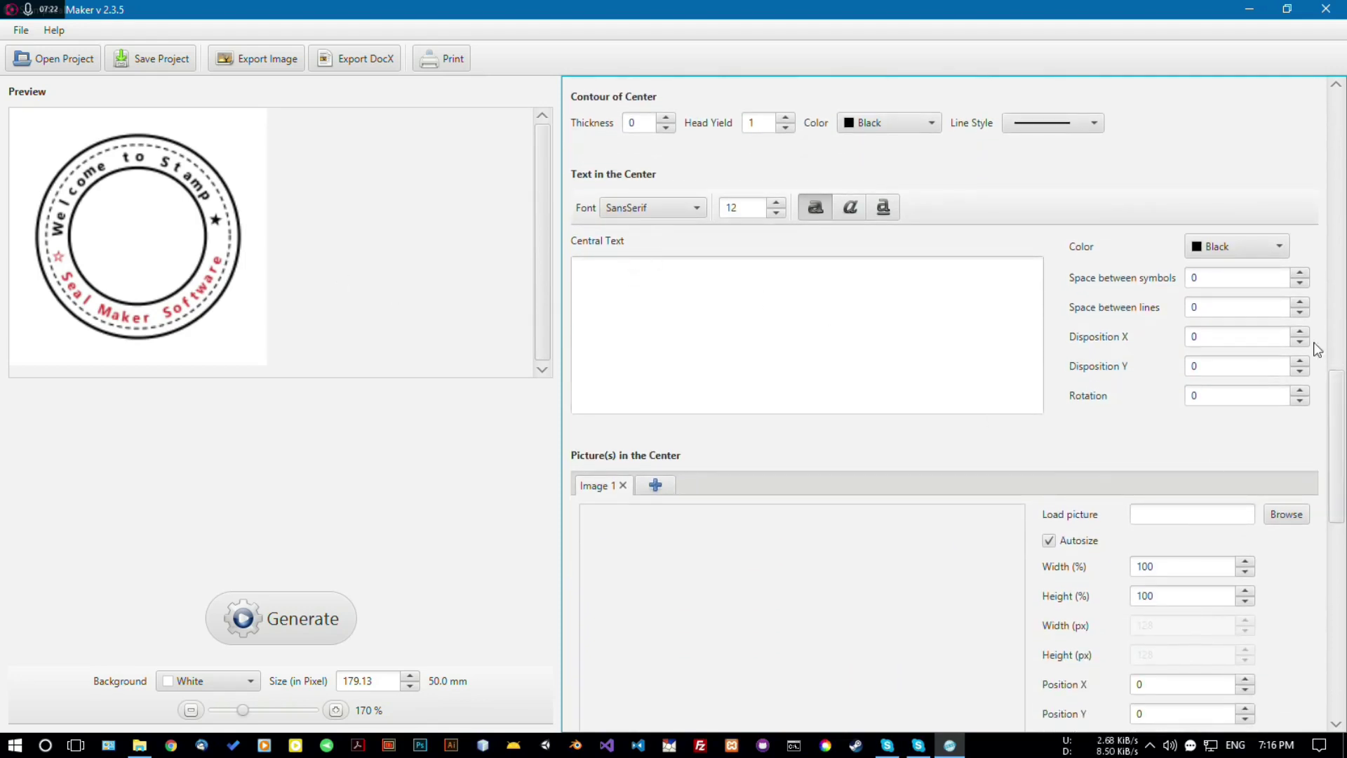
drag(1332, 412, 1333, 379)
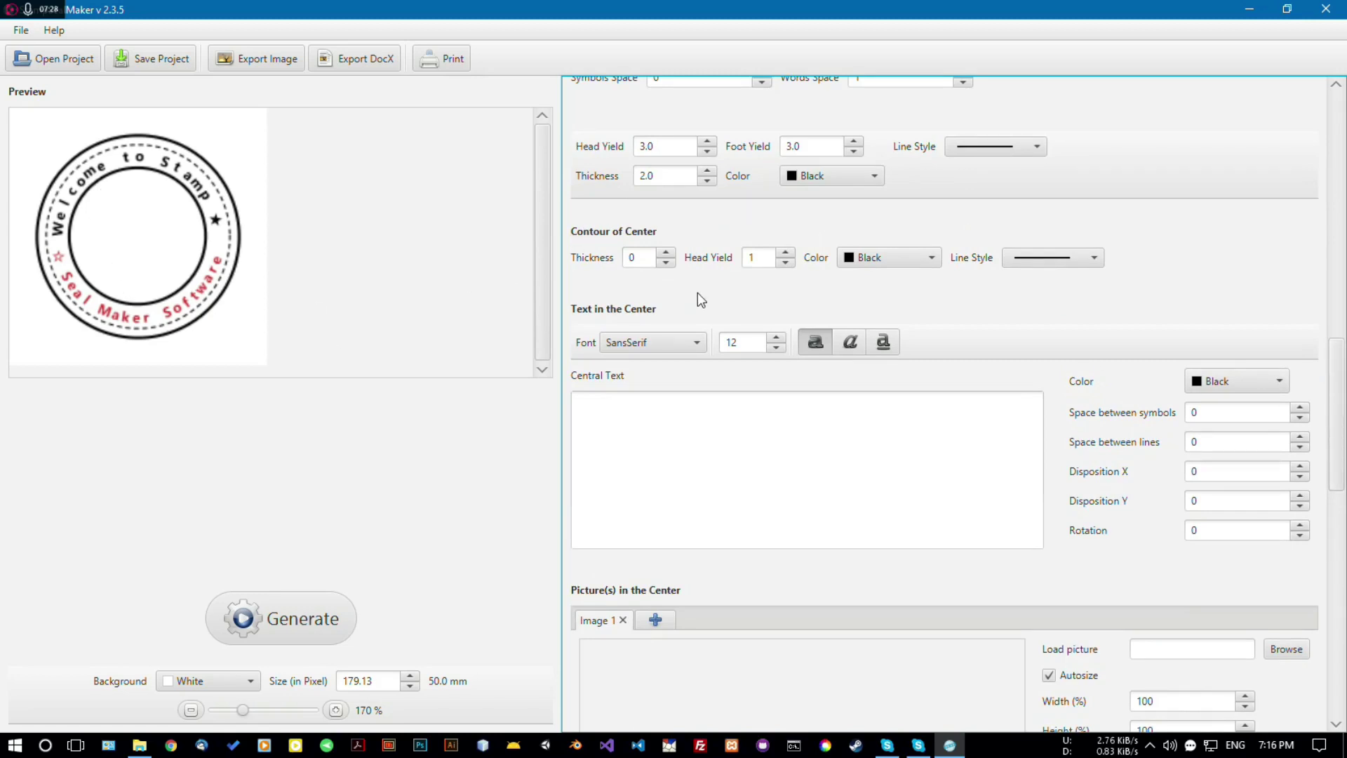
click(670, 254)
double_click(635, 257)
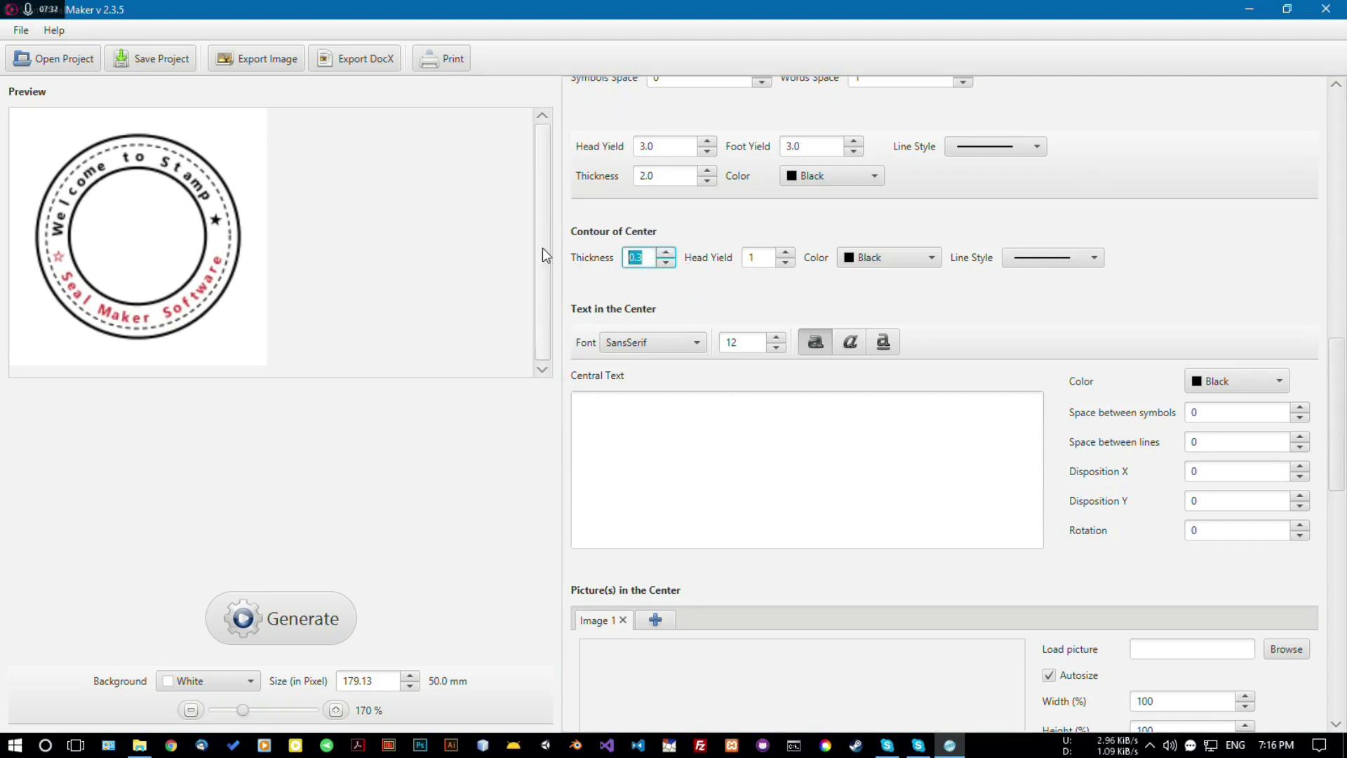
text(1)
click(757, 259)
click(277, 612)
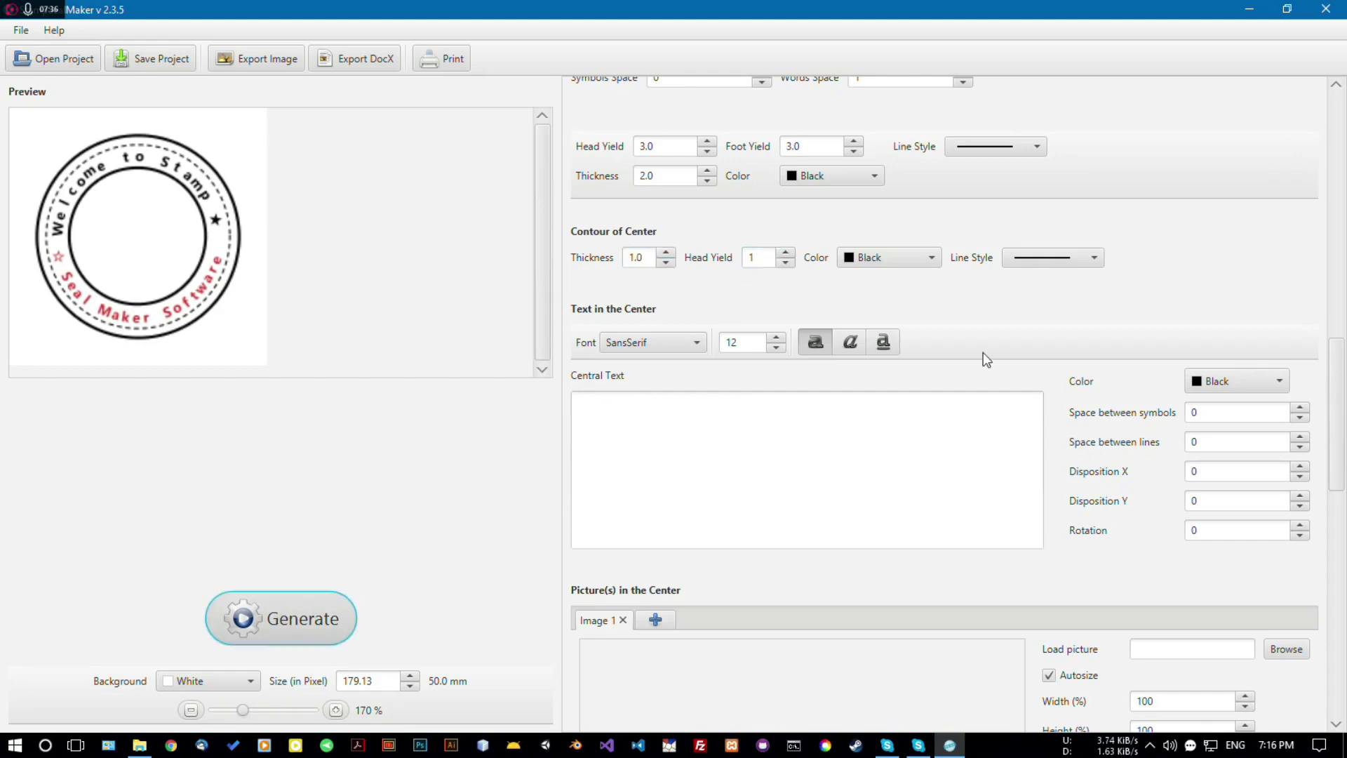
Set the Contour of Center's Head Yield to 5 and regenerate the preview.
double_click(788, 254)
double_click(787, 254)
click(310, 615)
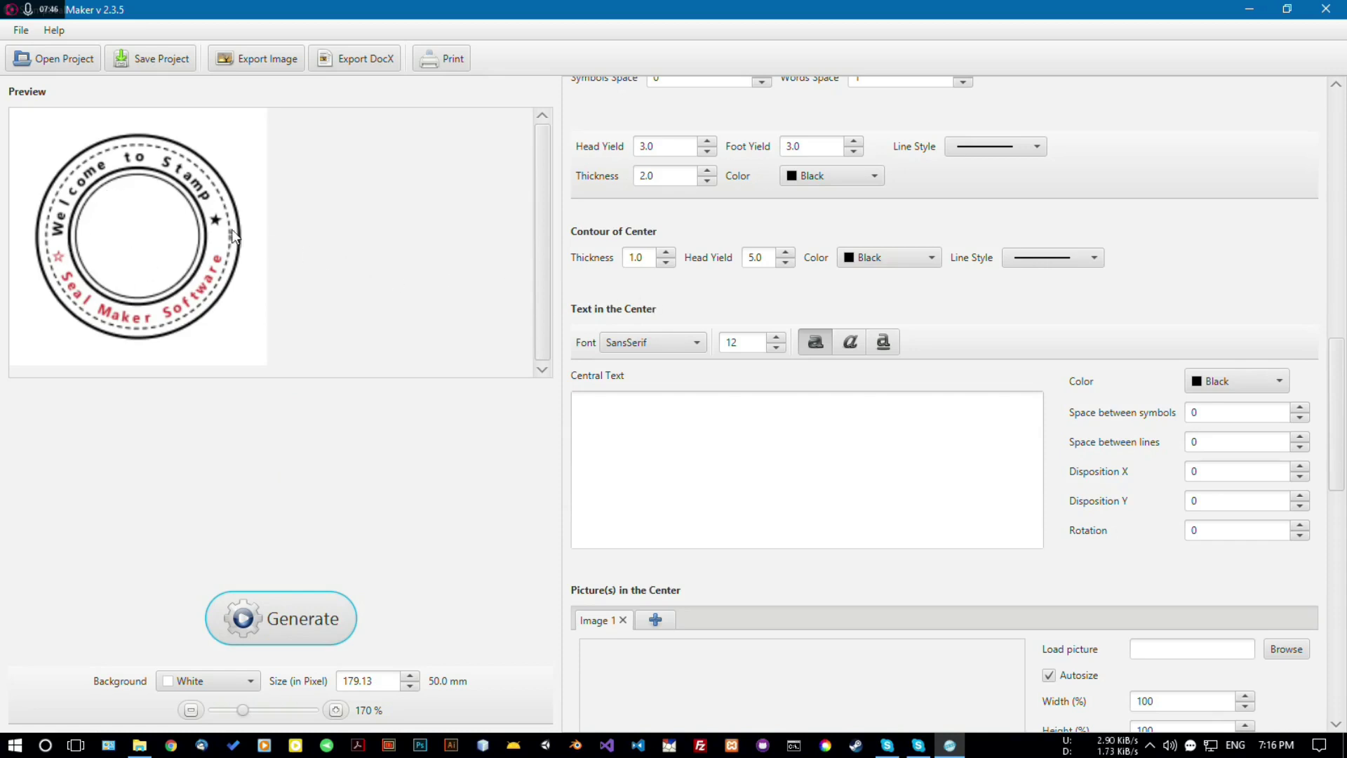
Give the Contour of Center a Head Yield of 15 and the red color #e64d4d, and regenerate the preview.
drag(763, 256, 693, 248)
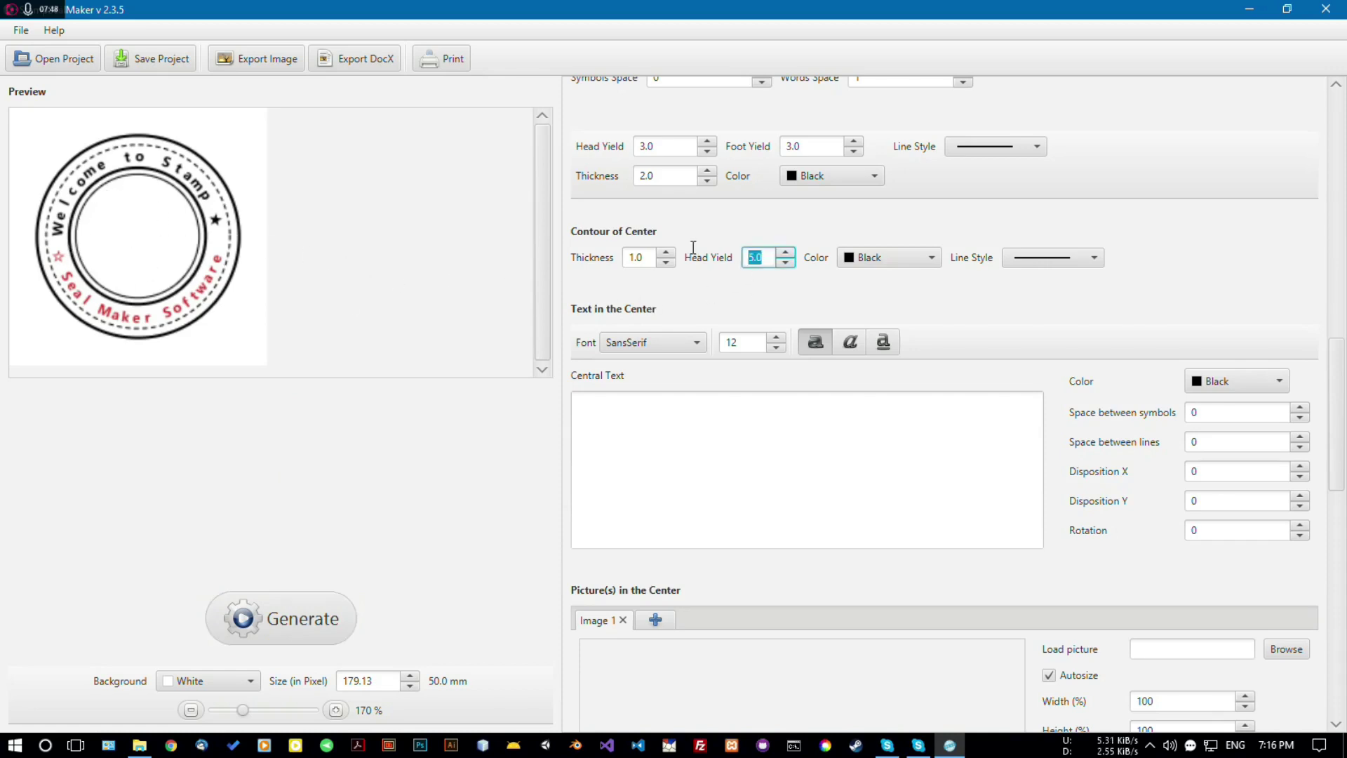
text(15)
click(645, 257)
click(899, 258)
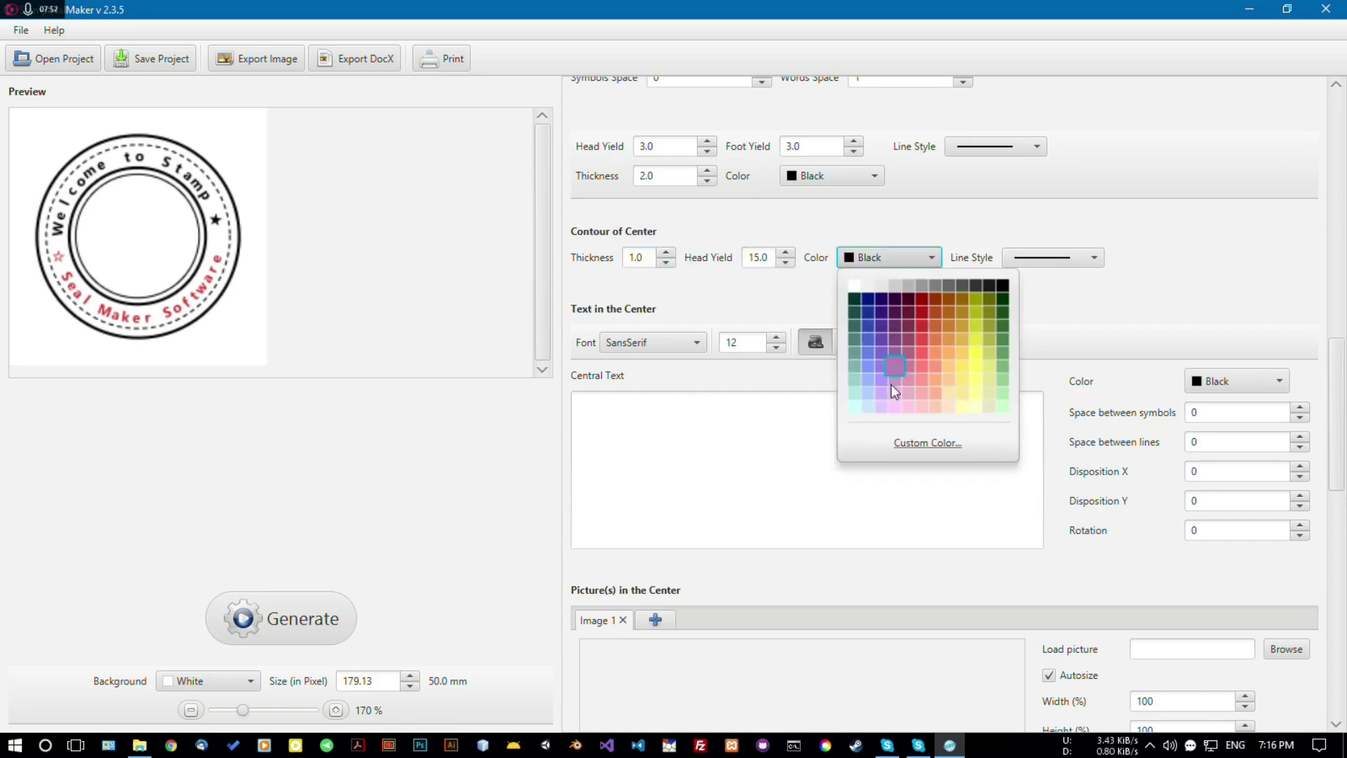
click(925, 337)
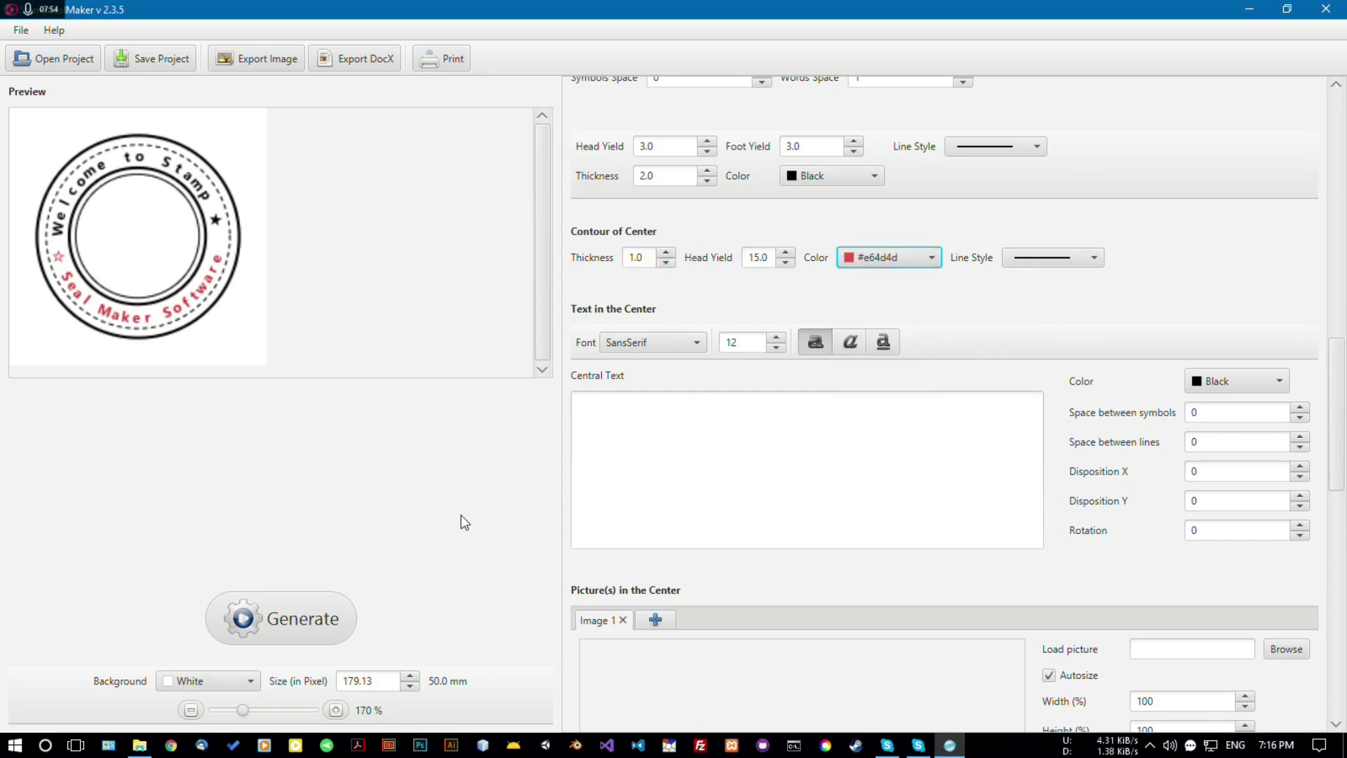
click(312, 618)
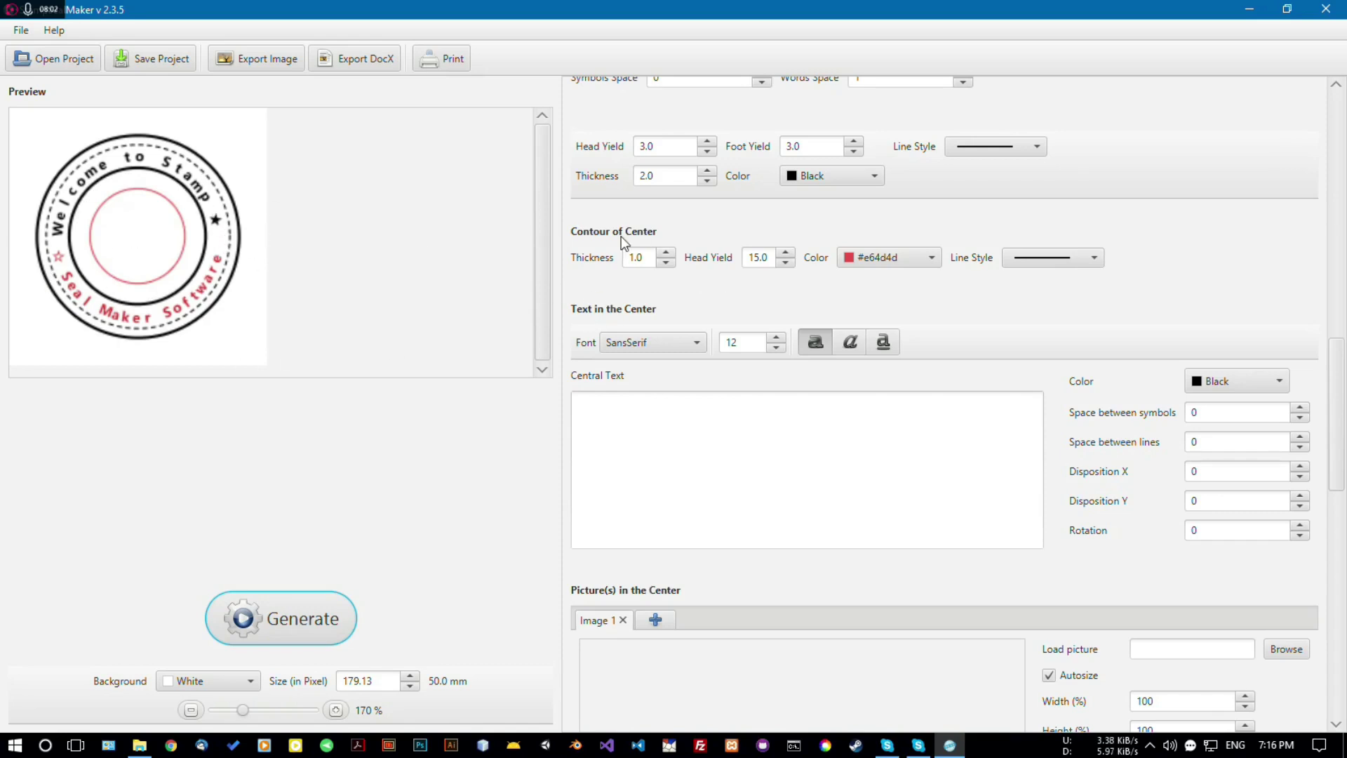
Set the Contour of Center's Line Style to None and regenerate the preview.
click(1030, 256)
click(1054, 384)
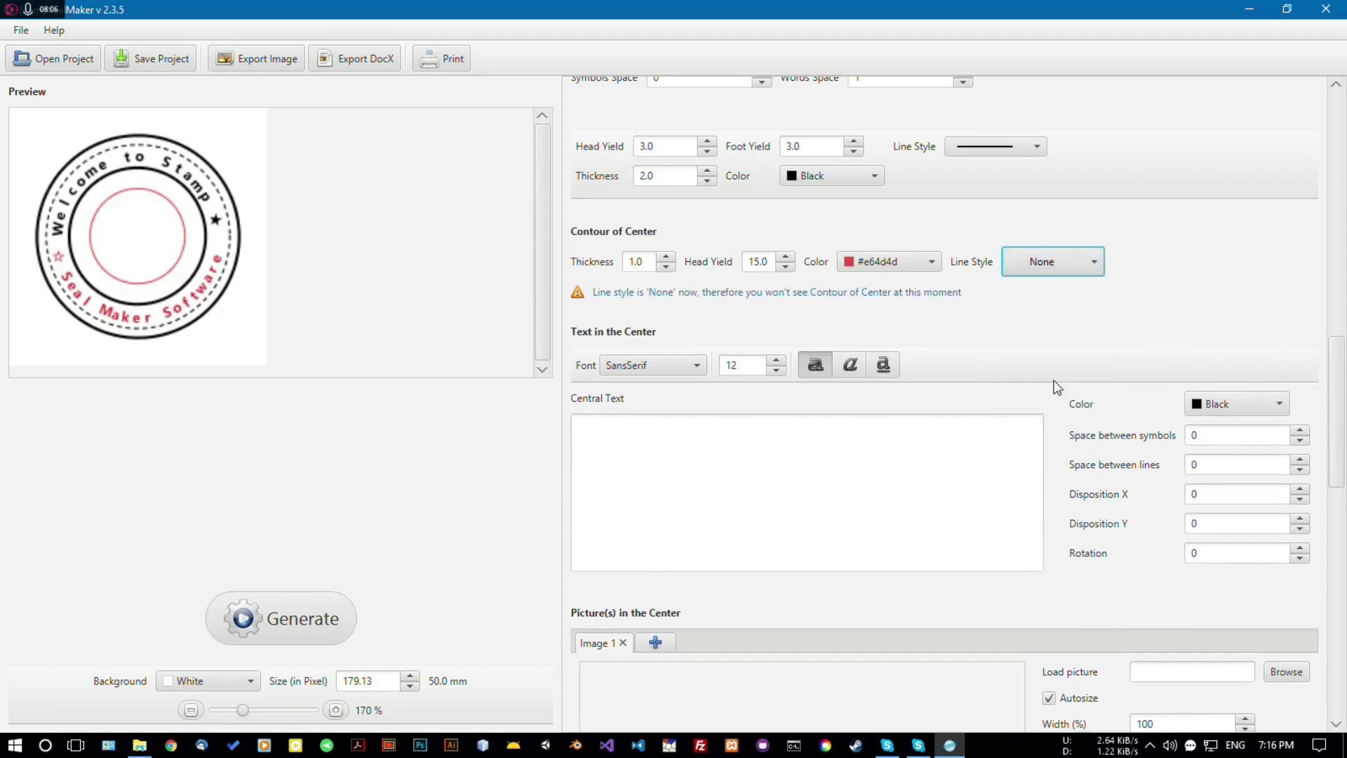
click(286, 614)
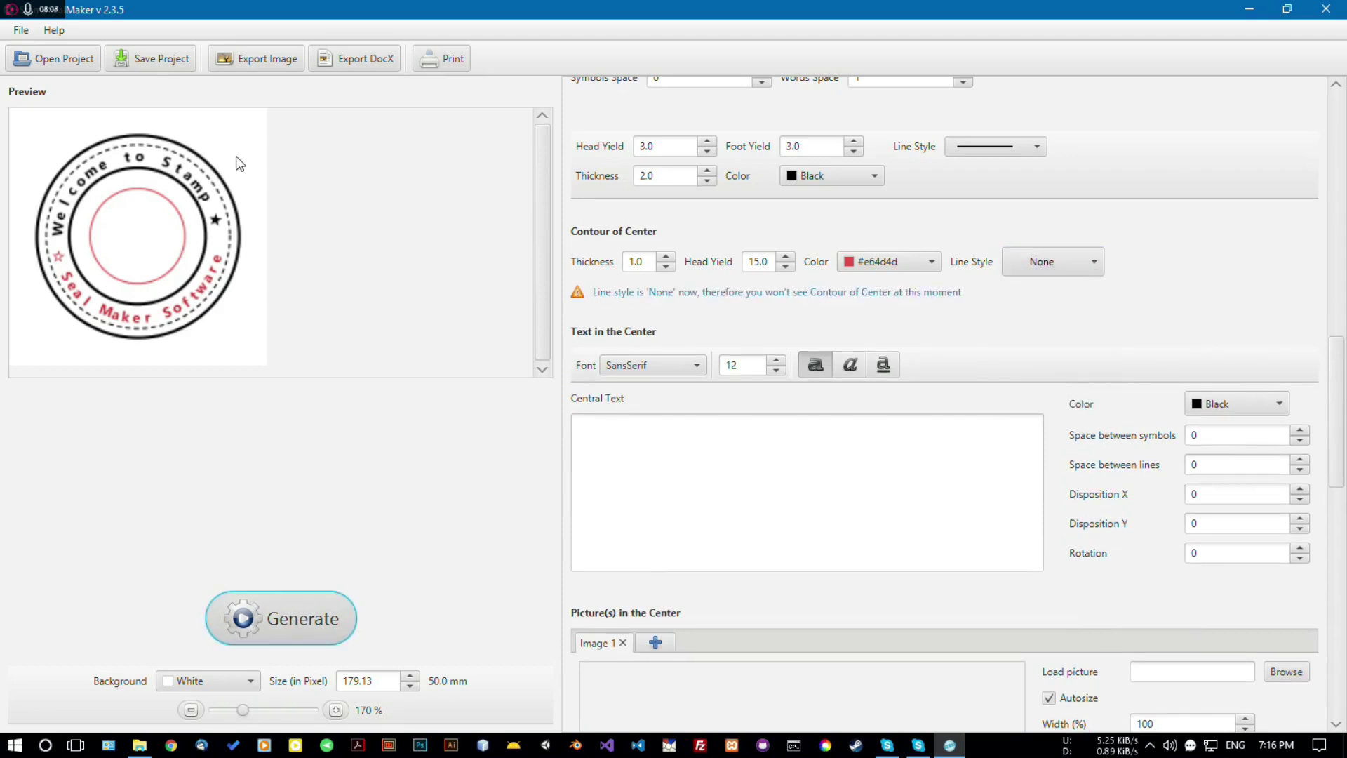
click(293, 614)
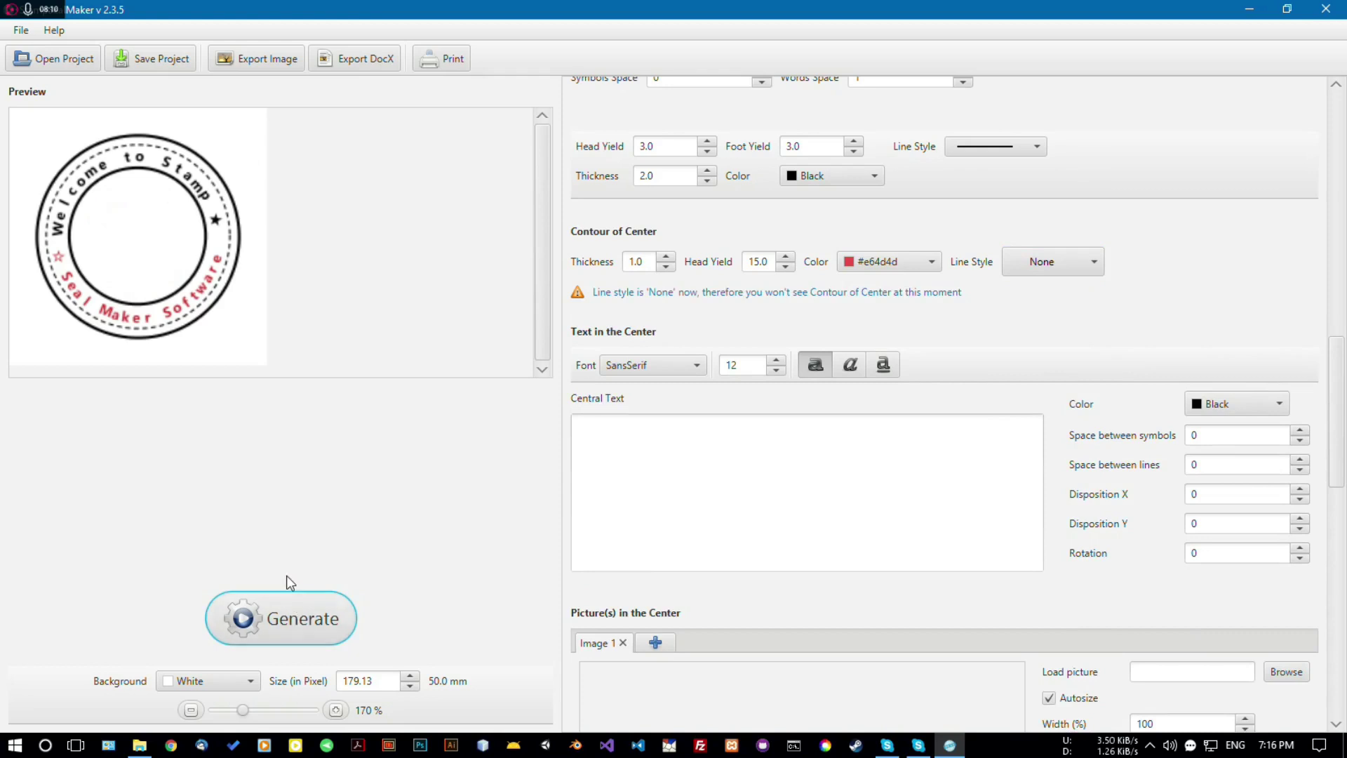
Enter "Hello" as the Central Text of the stamp and regenerate the preview.
drag(1337, 375, 1343, 431)
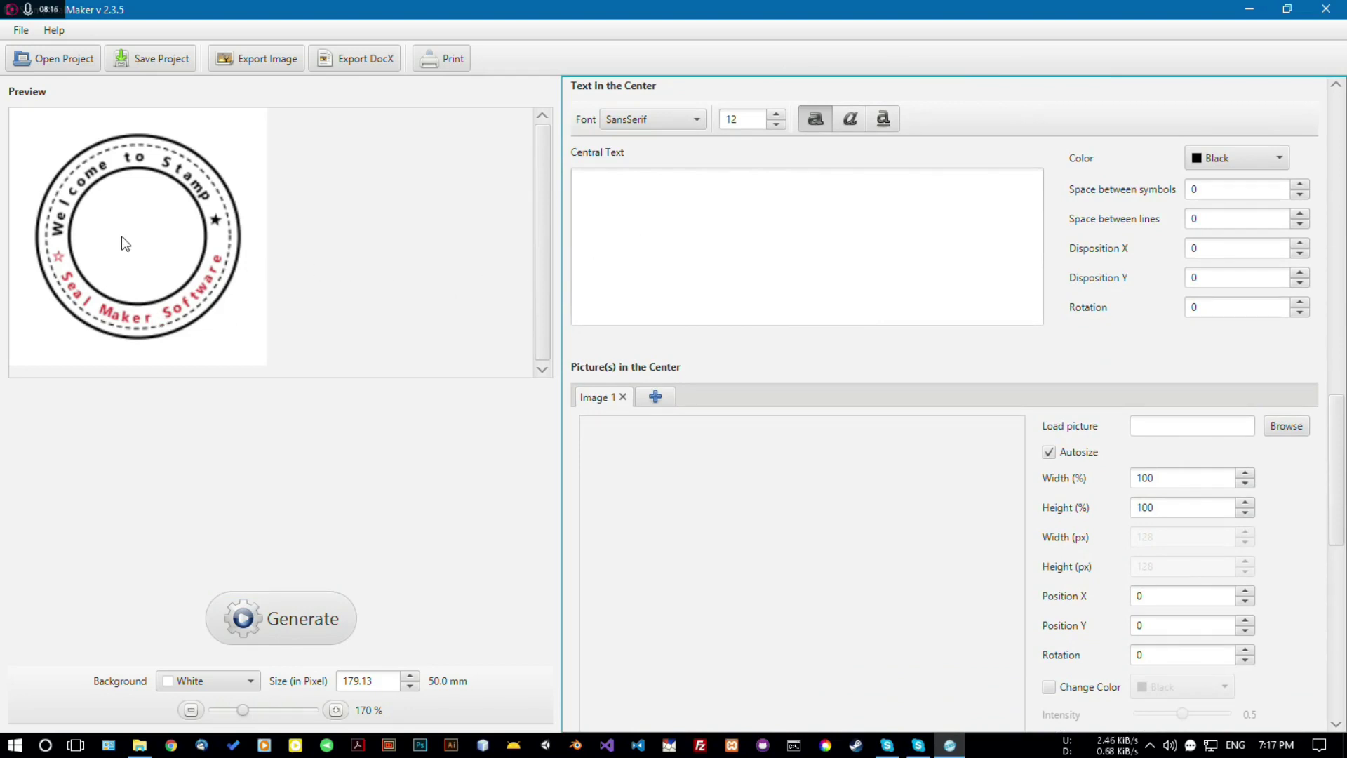
click(661, 230)
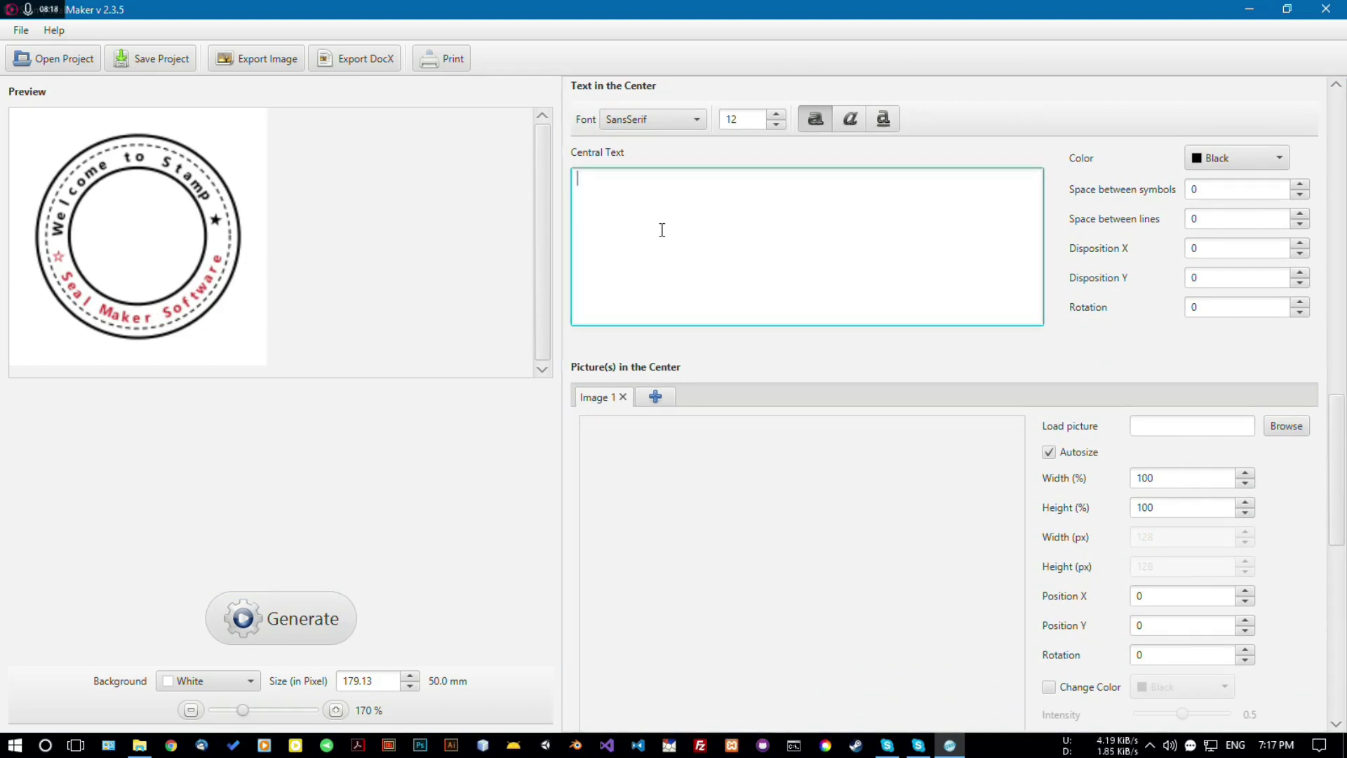
text(Welc)
key(ctrl+a)
text(Hel)
click(334, 622)
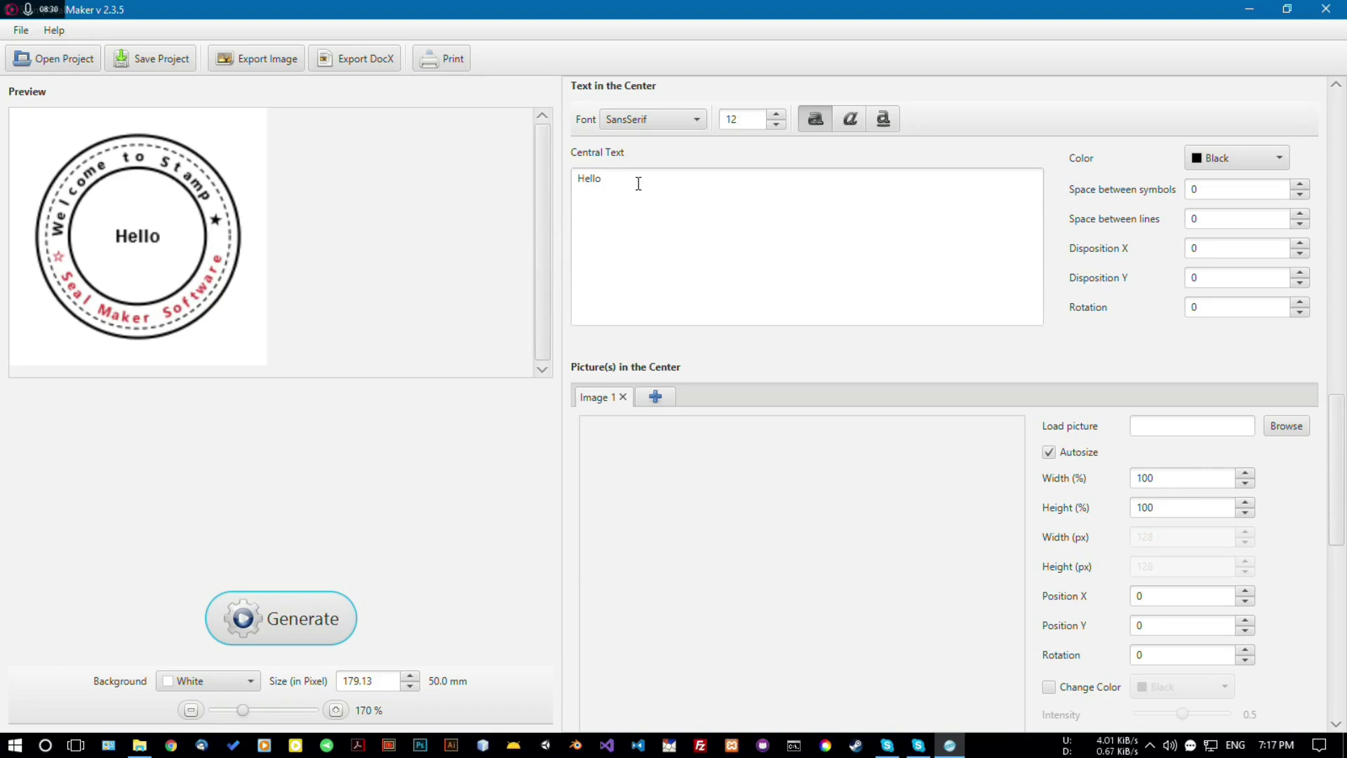
Set the font size of the central text to 25 and regenerate the preview.
key(Tab)
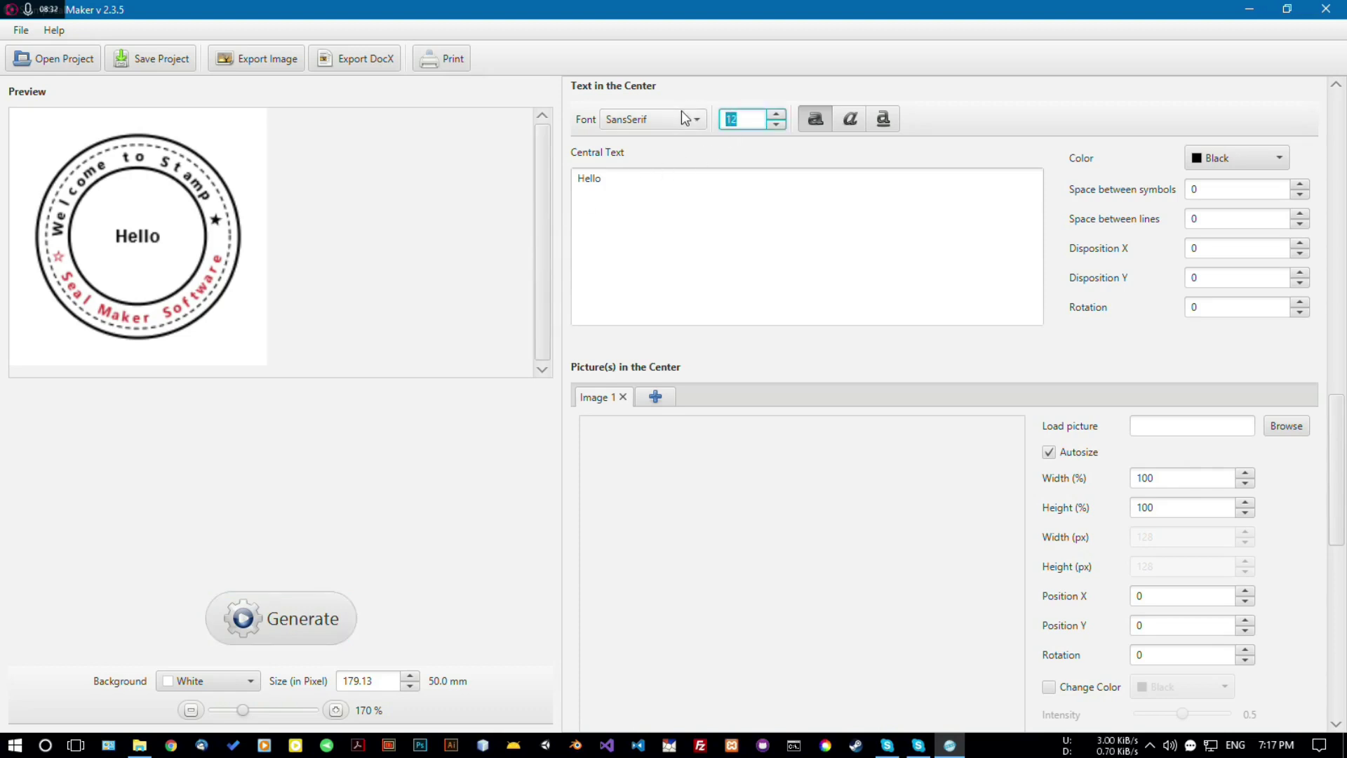
text(25)
click(305, 612)
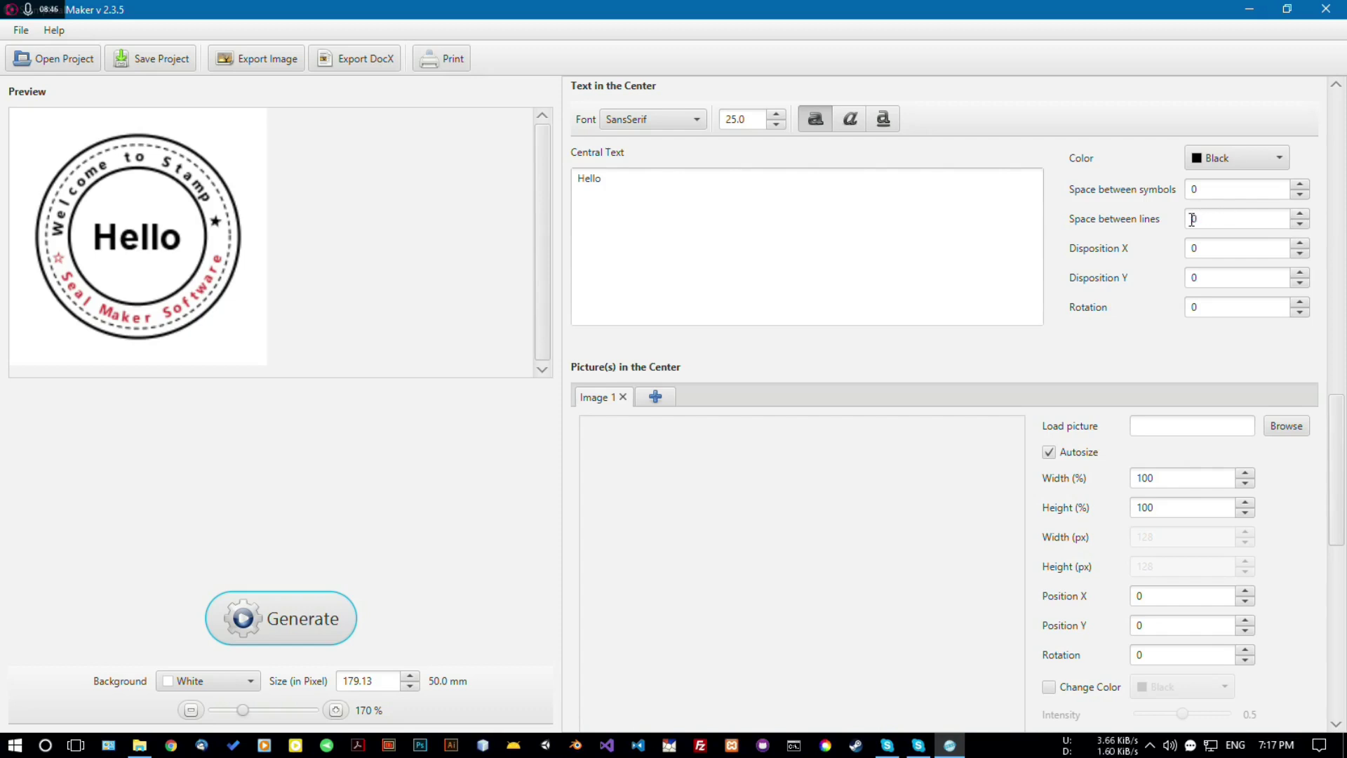
Add "World" as a second line of the Central Text and regenerate the preview.
click(717, 204)
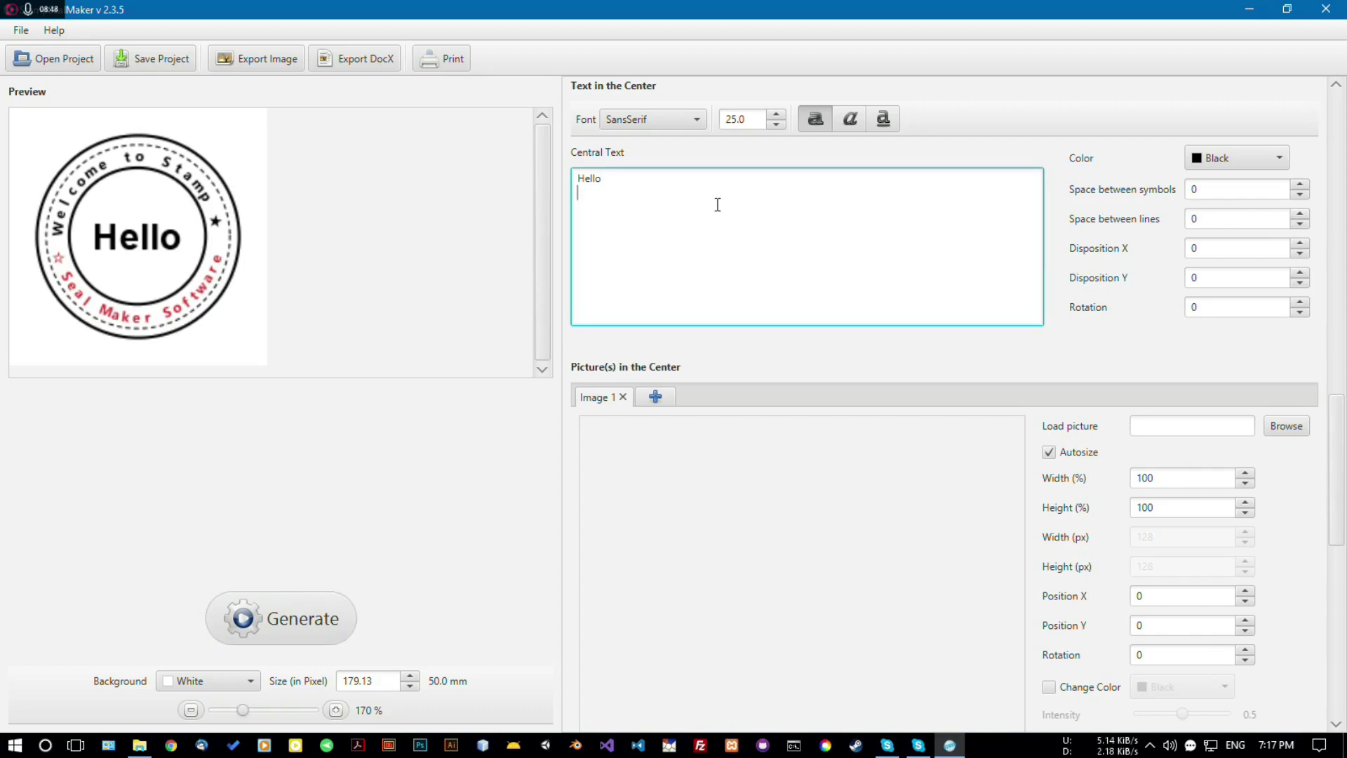
text(World)
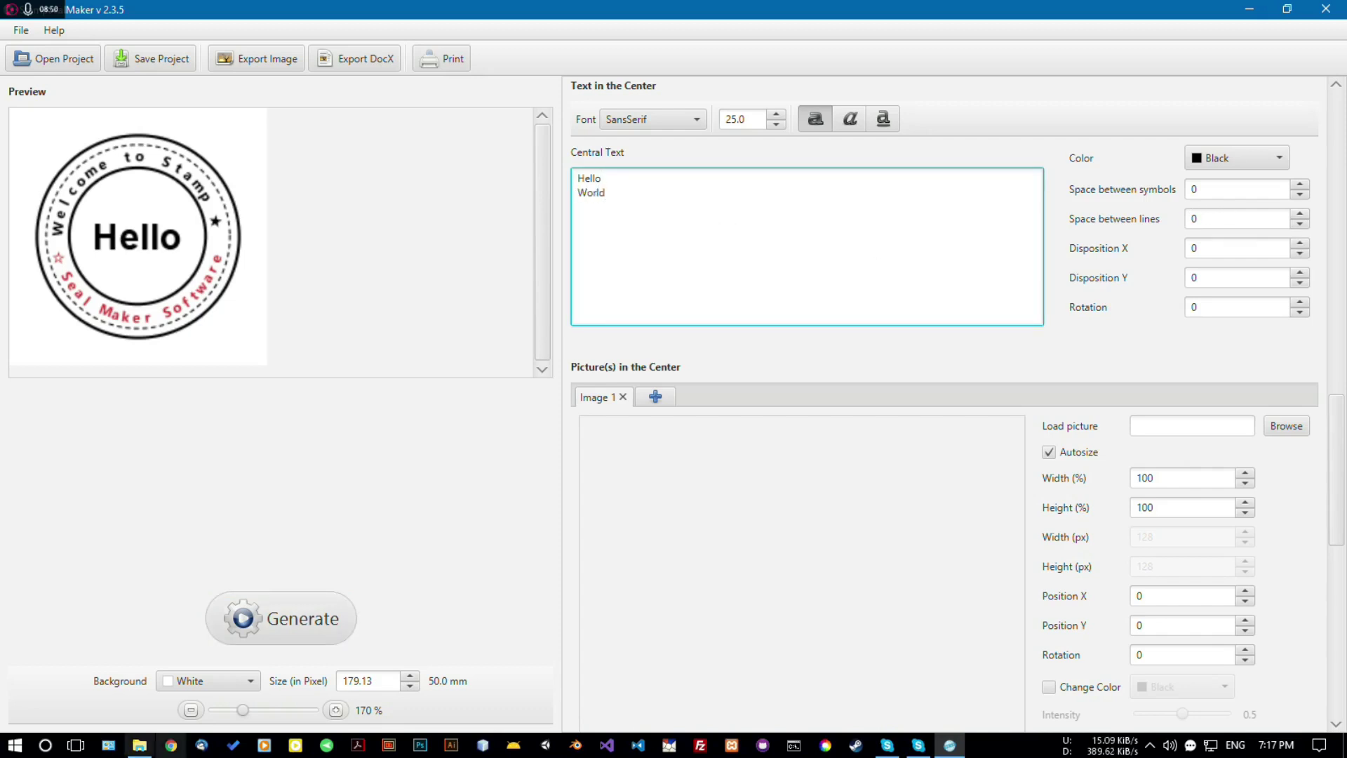
click(272, 638)
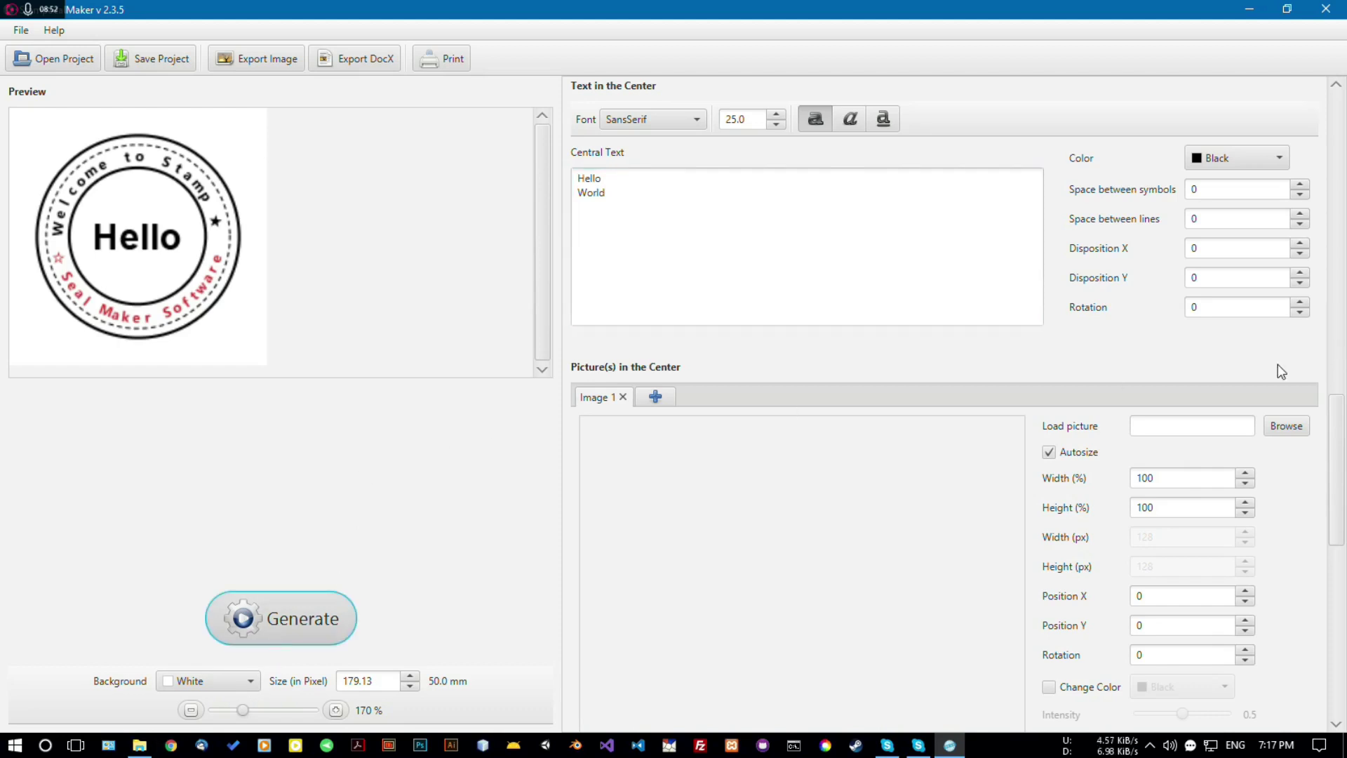
key(space)
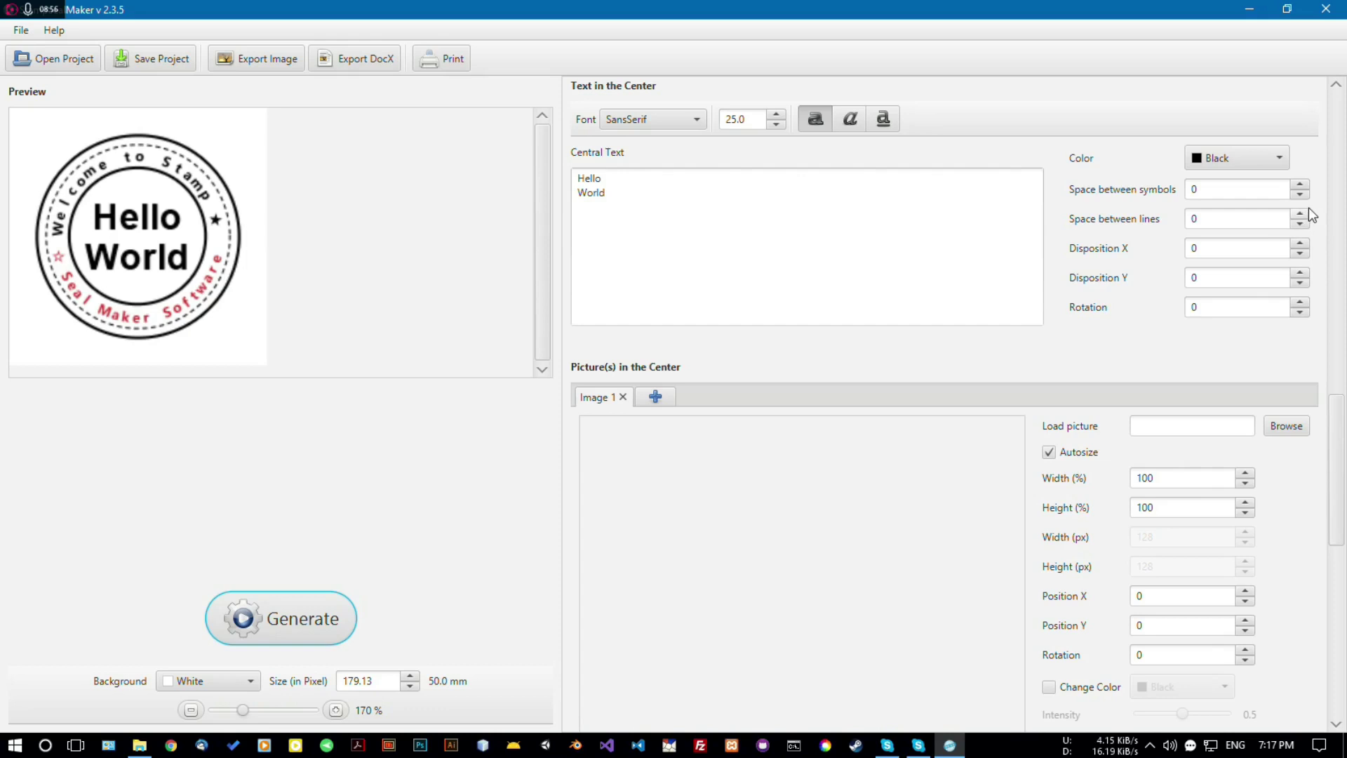
Set the central text's Rotation to 45 and regenerate the preview.
click(1298, 306)
drag(1250, 309, 1136, 316)
text(45)
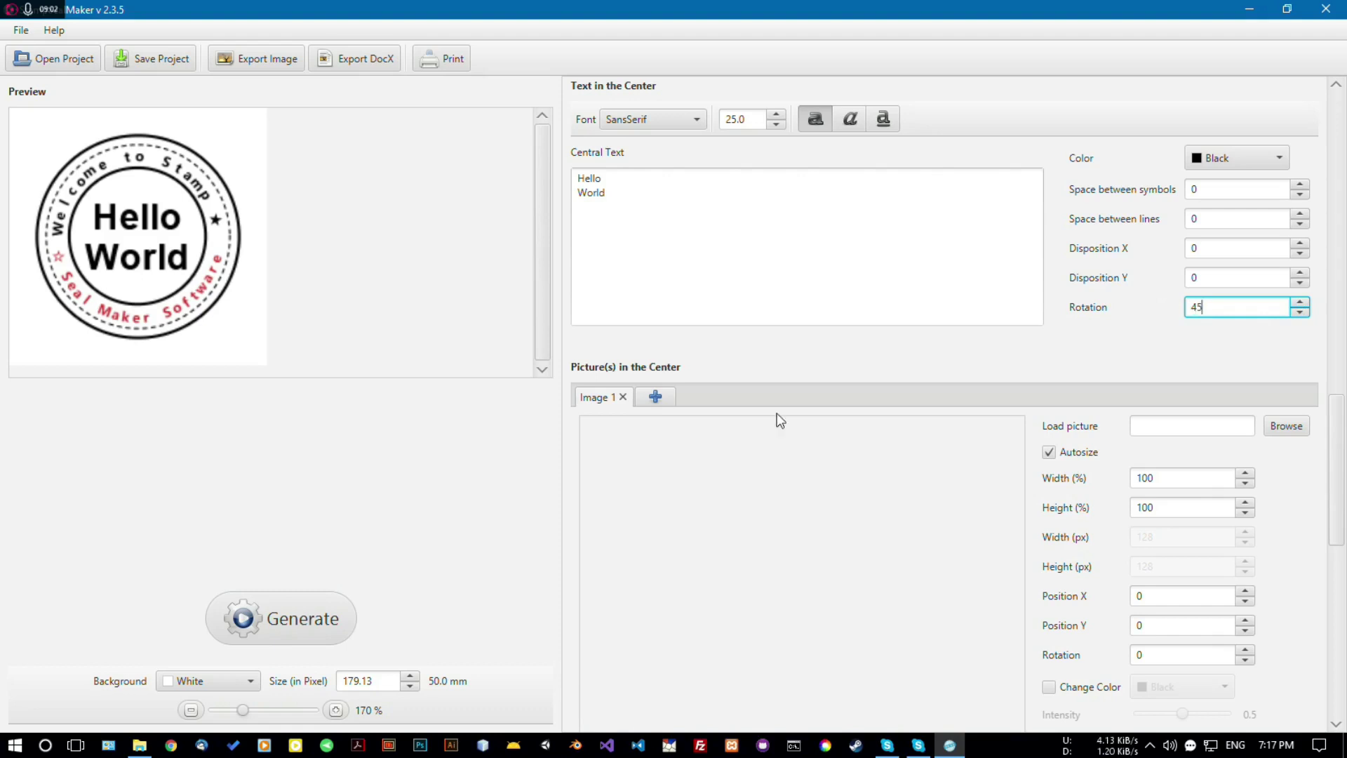
click(314, 606)
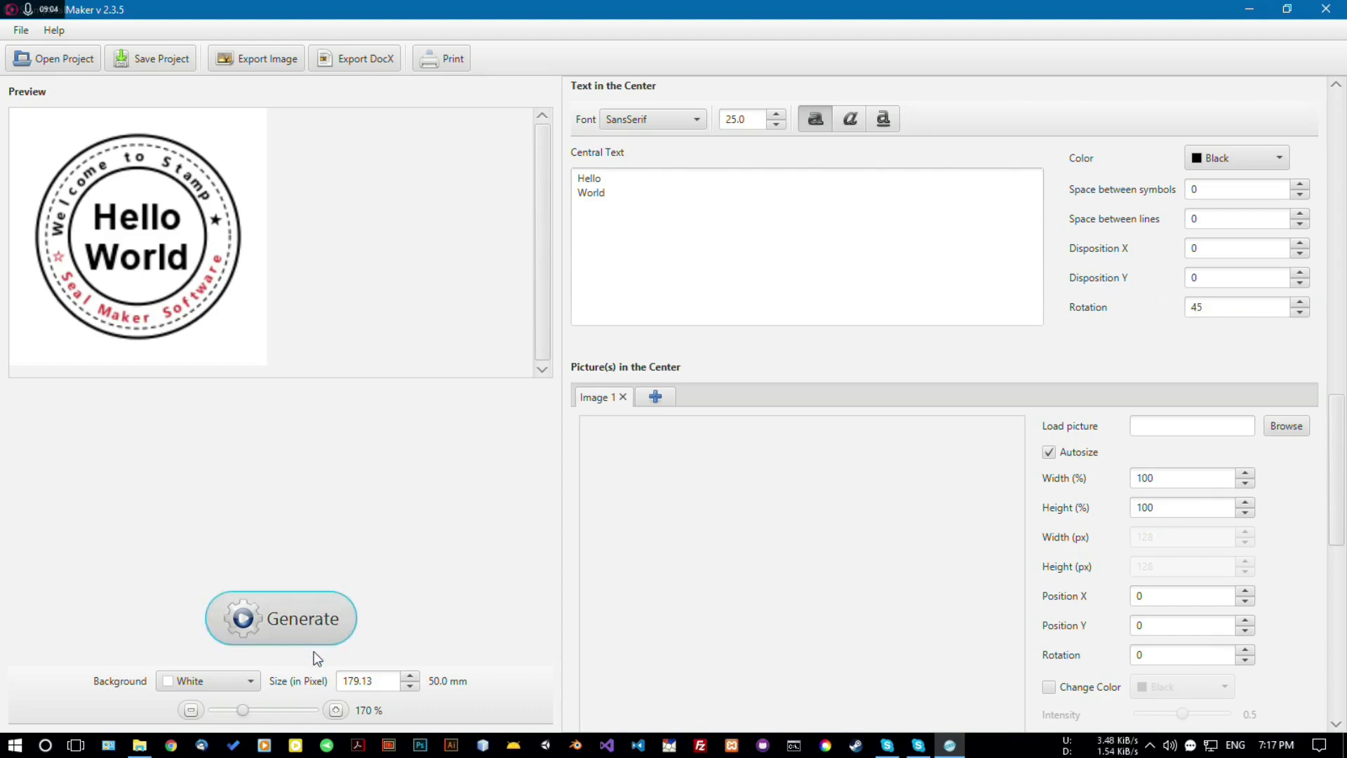
key(space)
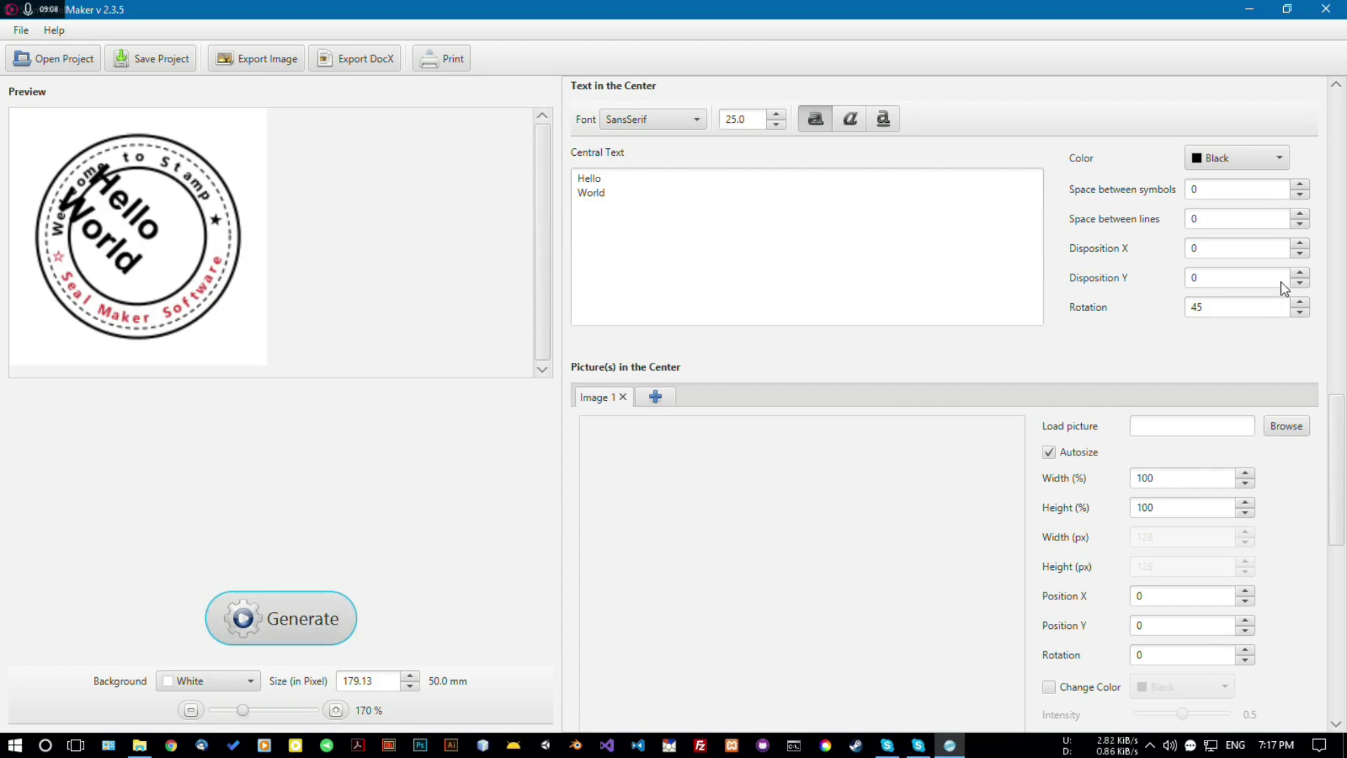
Set both Disposition X and Disposition Y of the central text to 5 and regenerate the preview.
click(1300, 244)
click(1301, 244)
click(1300, 244)
click(1301, 244)
click(1300, 244)
click(1301, 273)
click(1301, 273)
click(1301, 273)
click(1301, 273)
click(1300, 273)
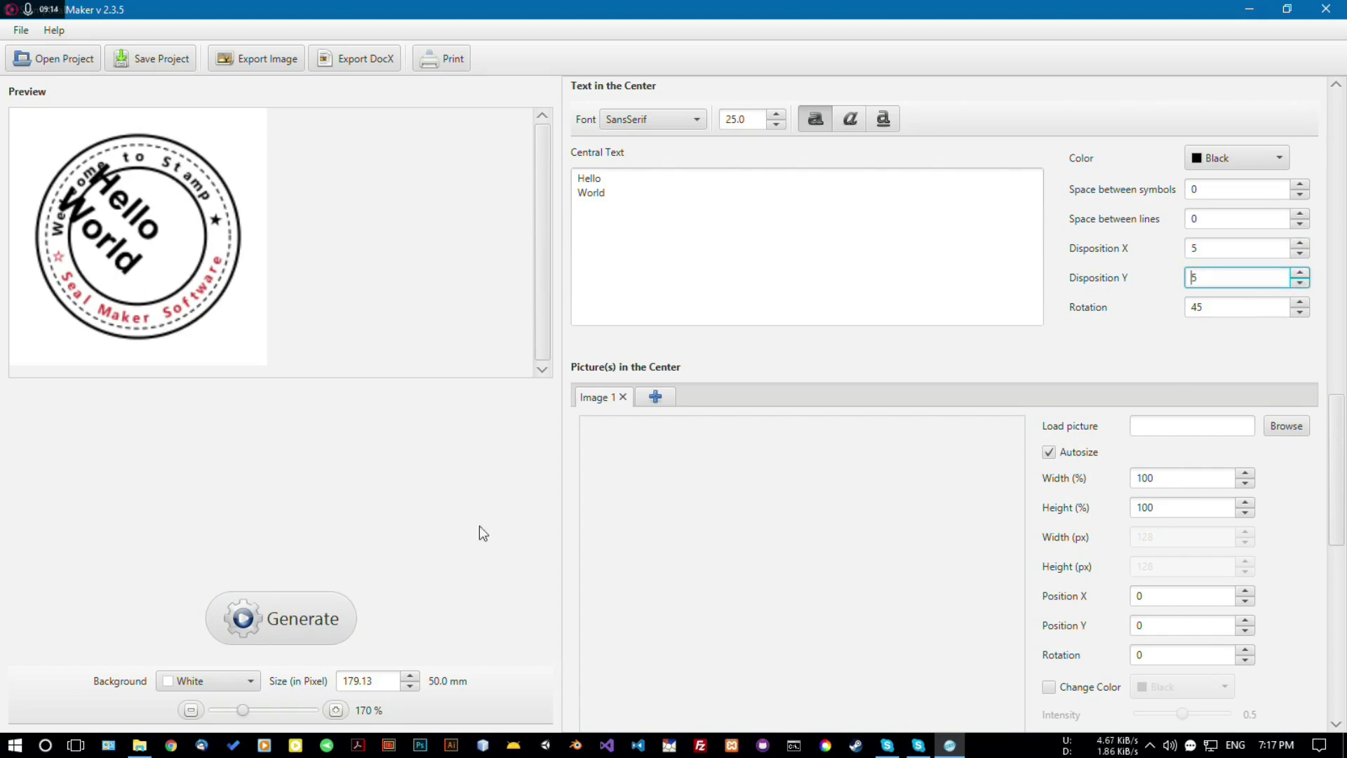
click(268, 621)
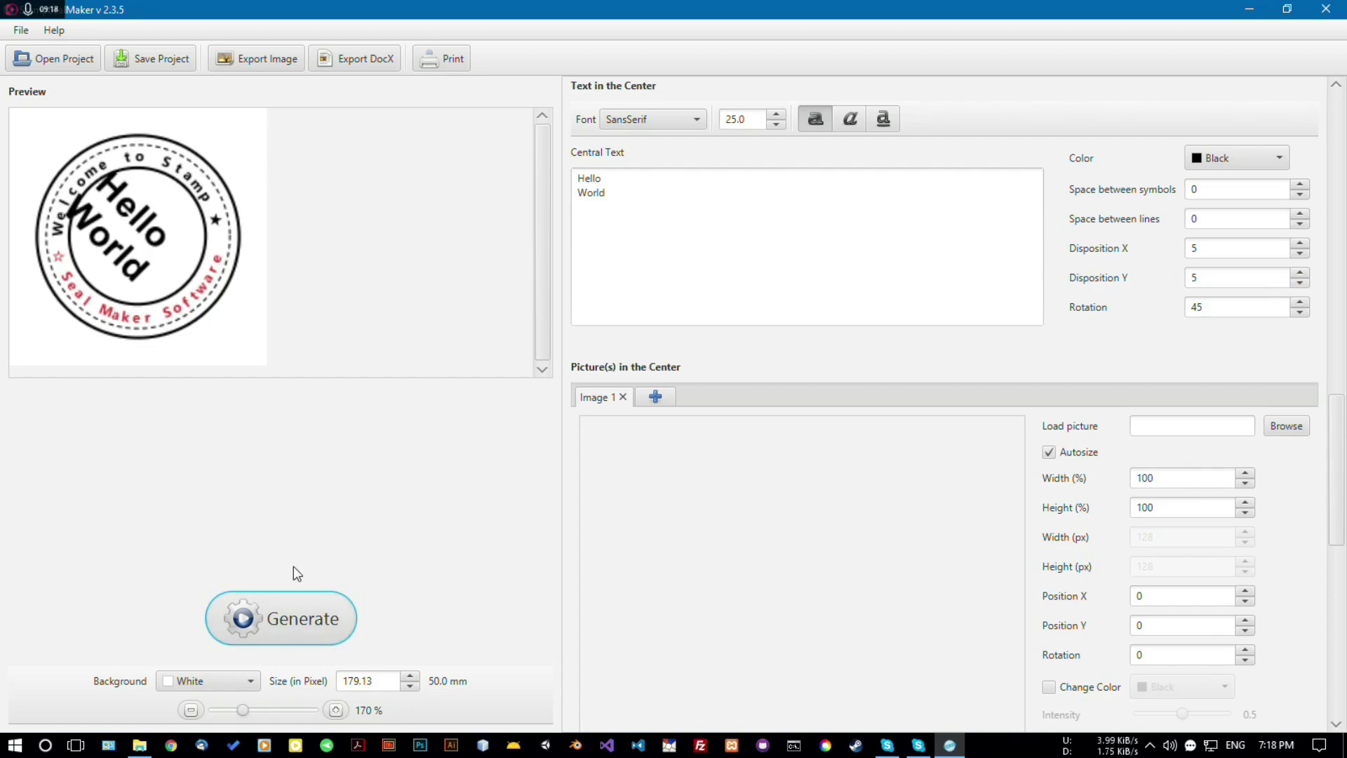
click(340, 629)
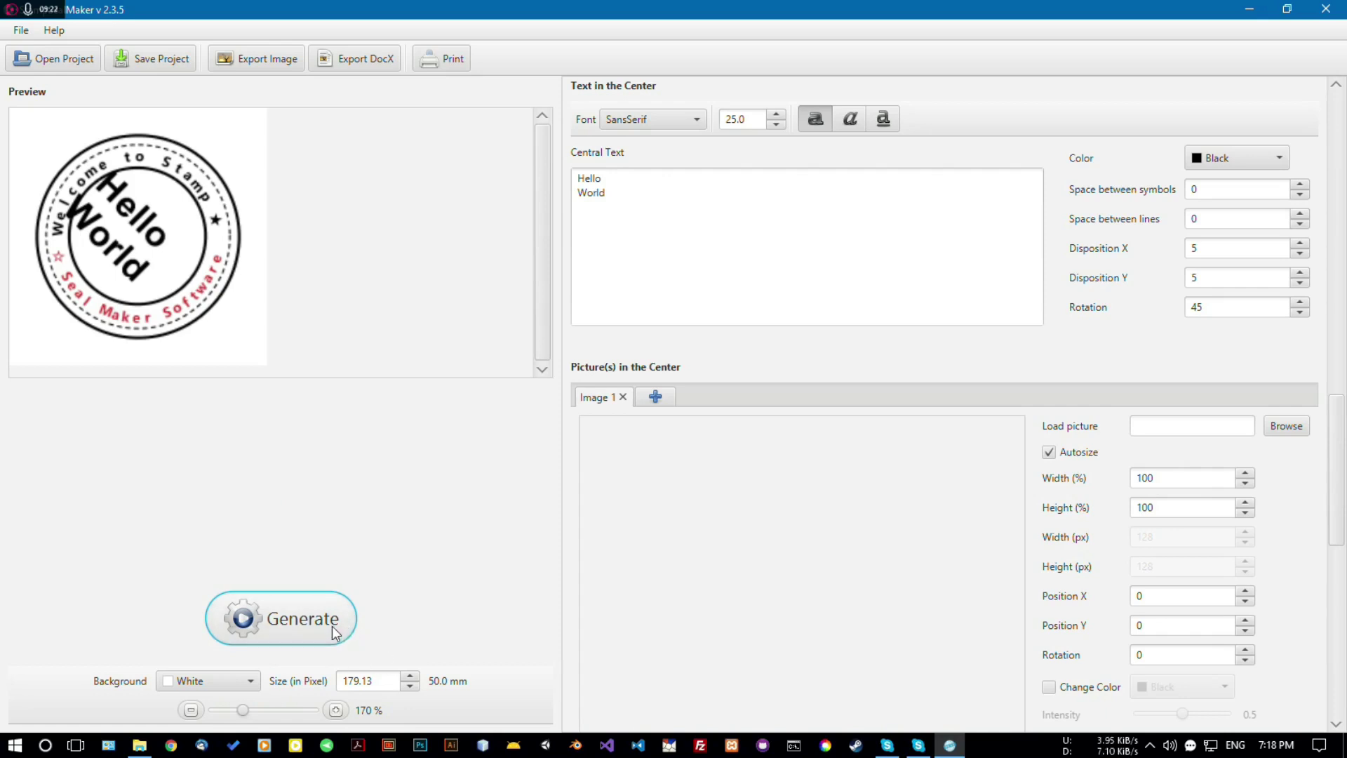
Increase the central text's Disposition X to 15 and regenerate the preview.
click(1301, 244)
click(1301, 244)
click(1300, 244)
click(1301, 244)
click(1301, 245)
click(244, 626)
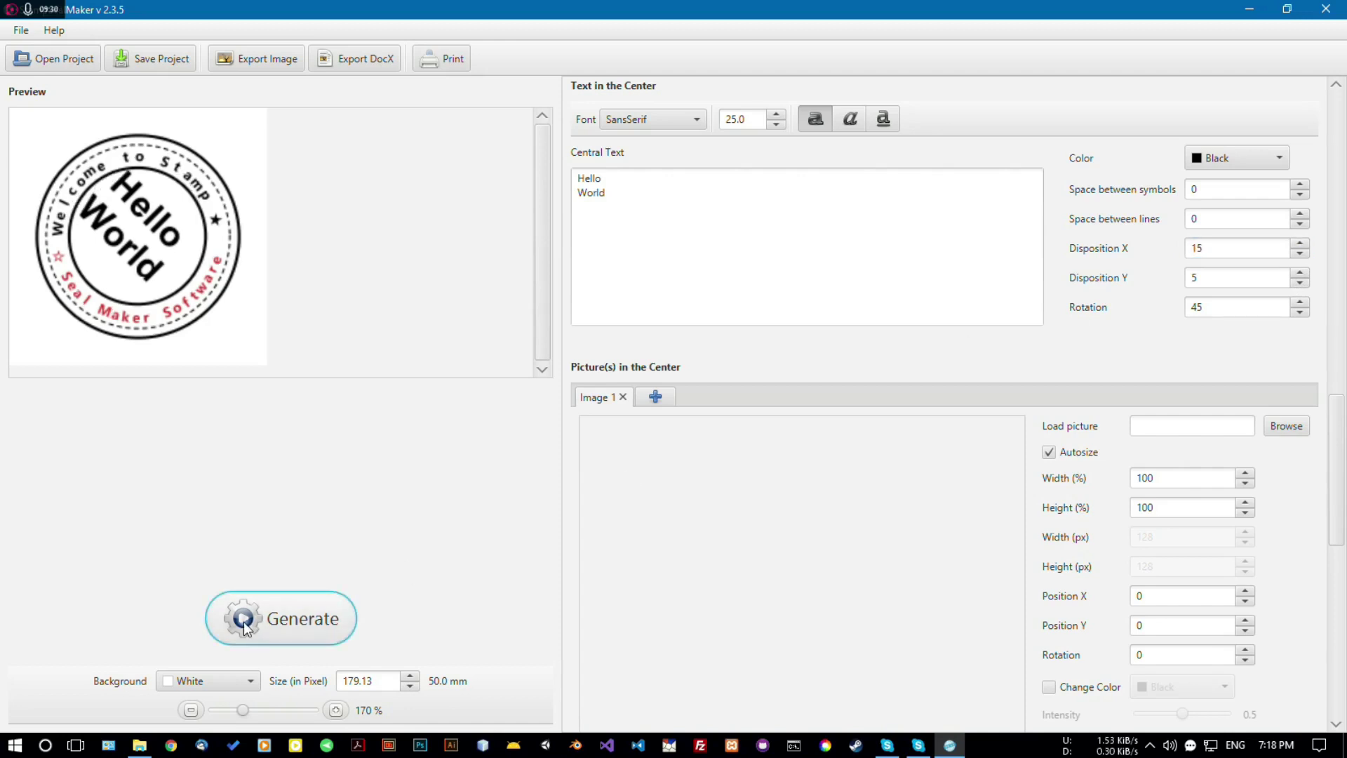
Increase the central text's Disposition X to 30 and regenerate the preview.
click(1301, 244)
click(1302, 244)
click(1300, 243)
click(1301, 243)
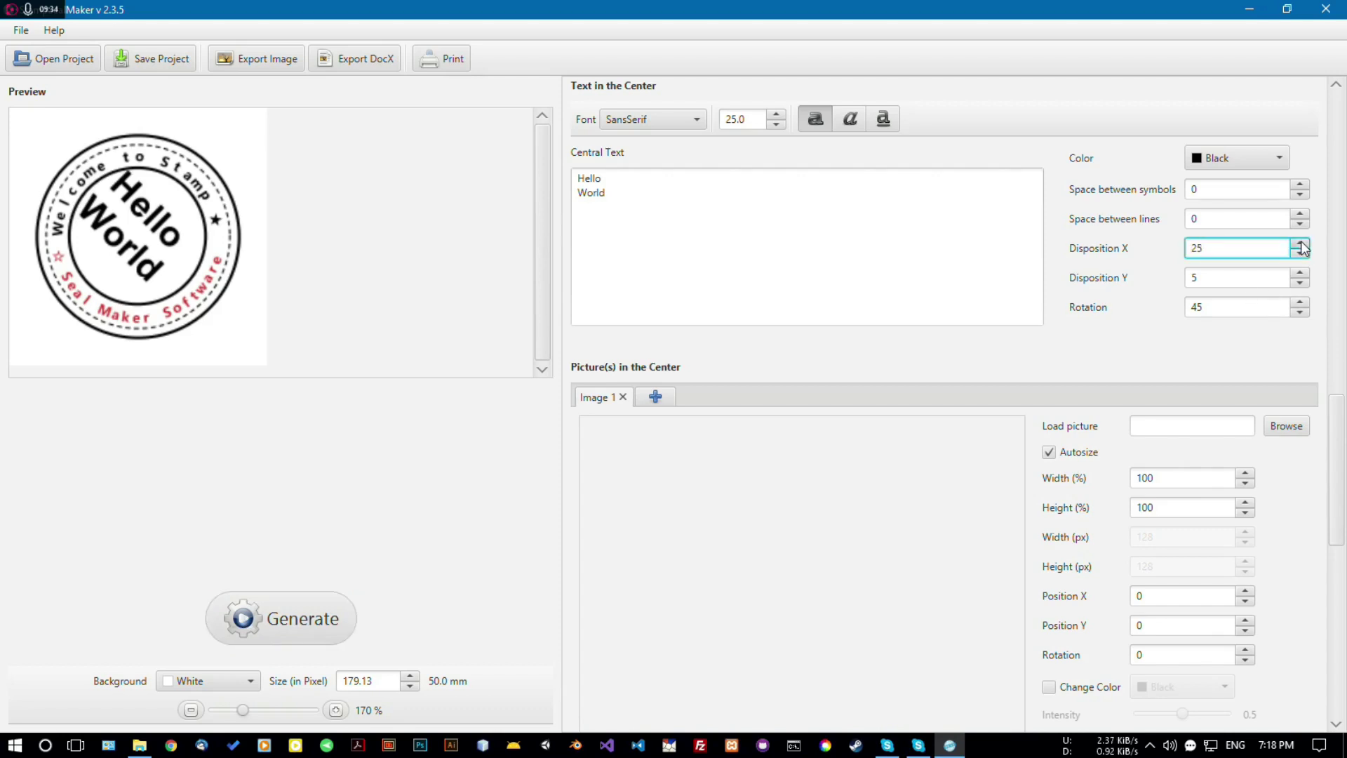
click(1302, 244)
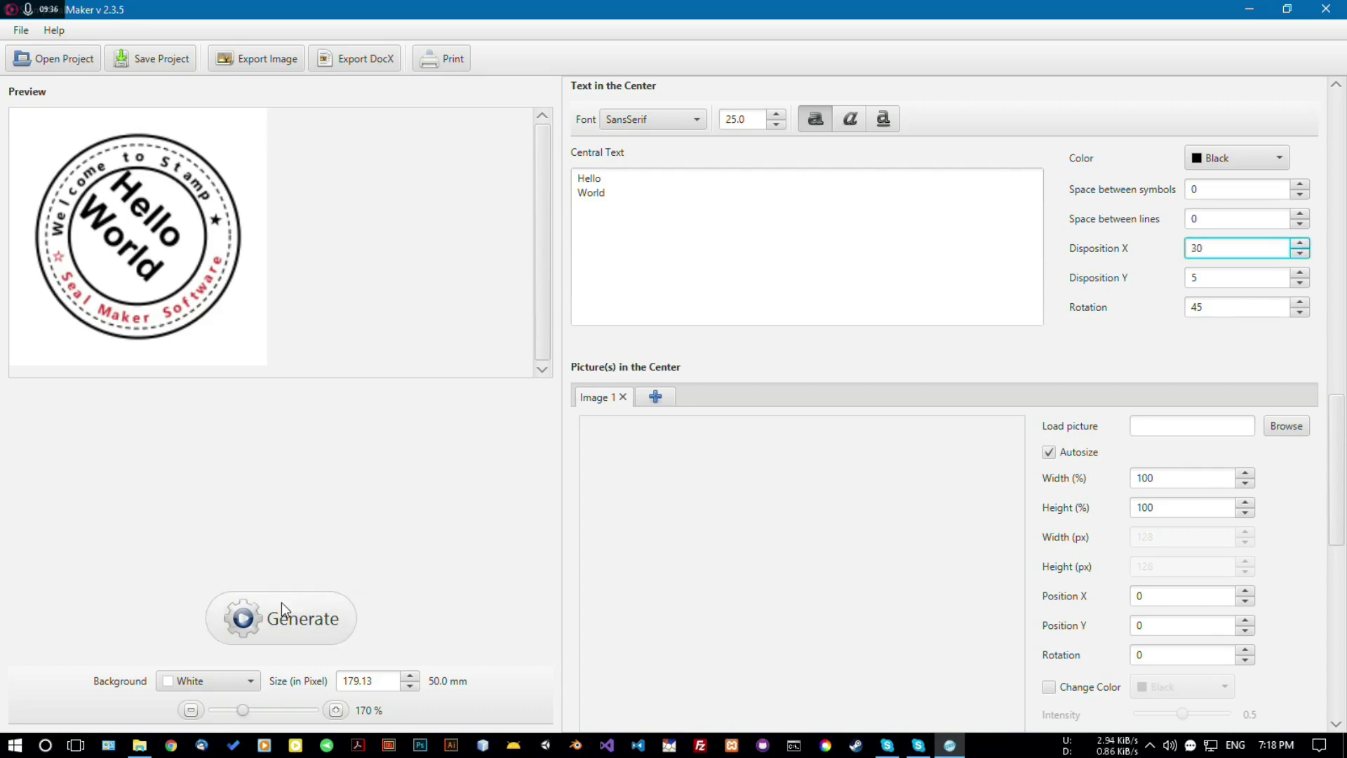
click(287, 631)
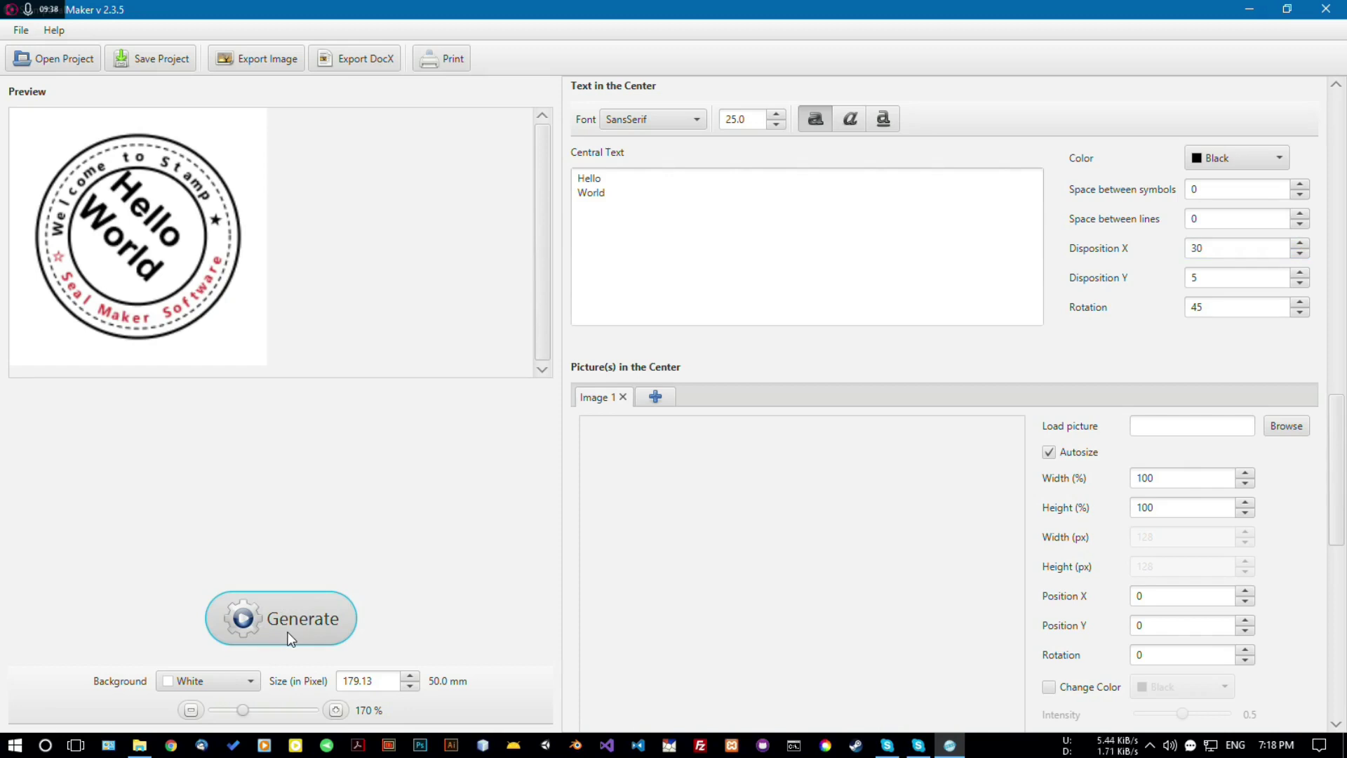
click(289, 635)
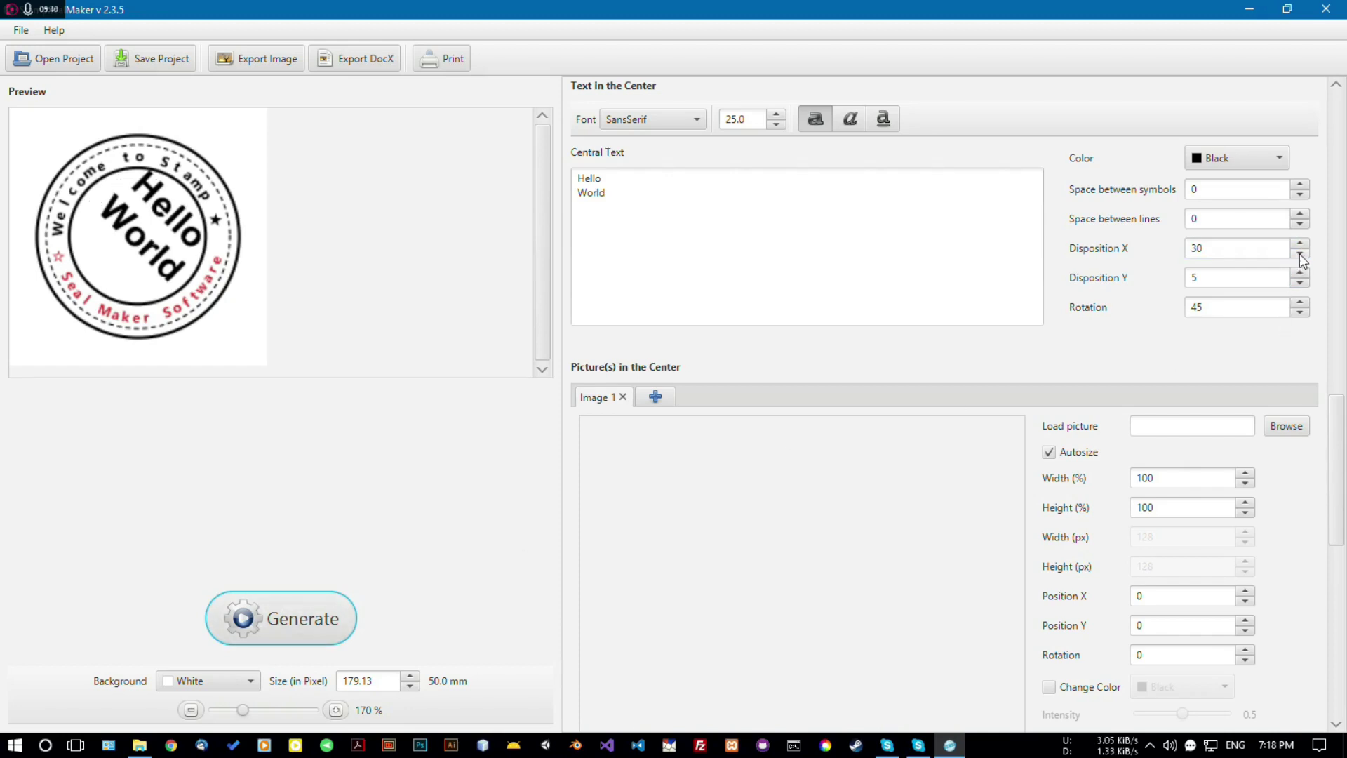
Set the central text's Disposition X to 20 and Disposition Y to 10, and regenerate the preview.
double_click(1230, 247)
text(20)
double_click(1243, 278)
text(10)
click(304, 624)
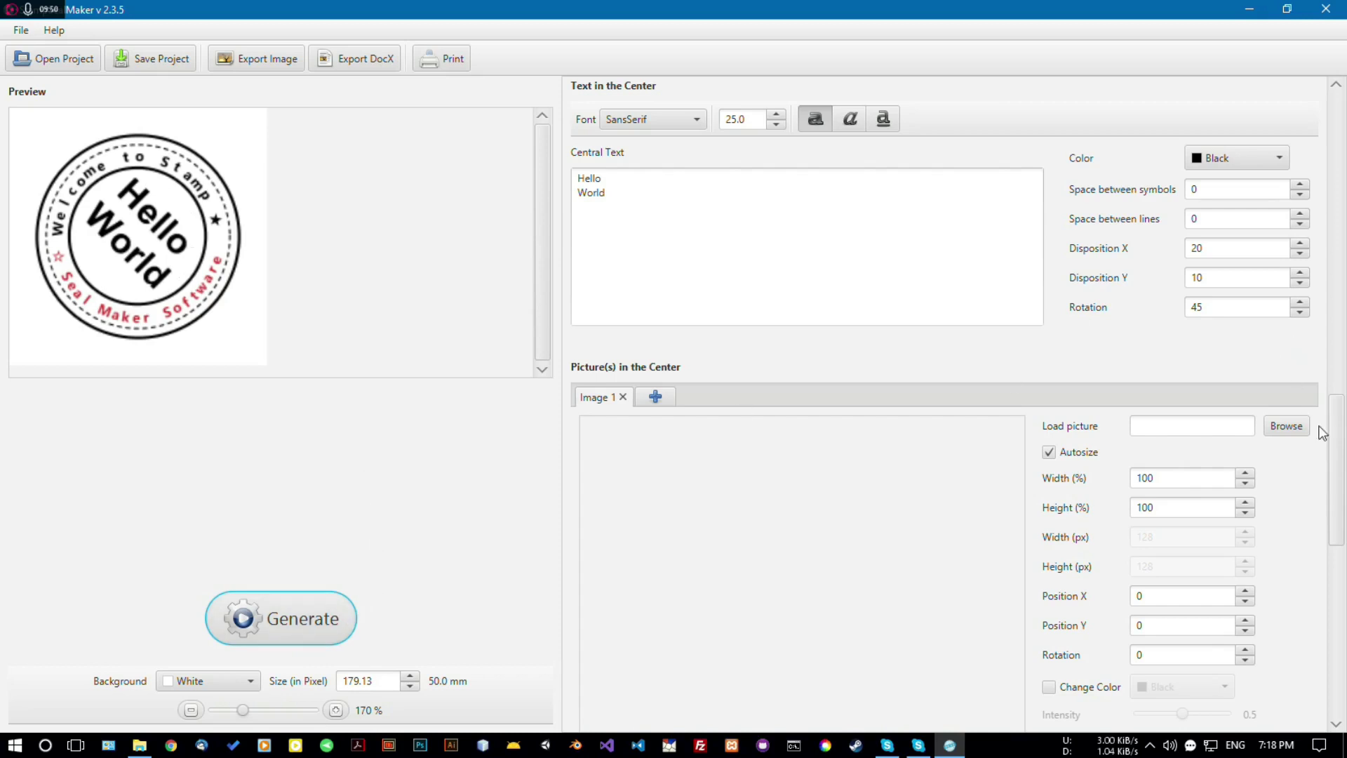
Delete both lines of the Central Text.
click(1342, 446)
scroll(1342, 446, up, 3)
drag(664, 356, 491, 283)
key(BackSpace)
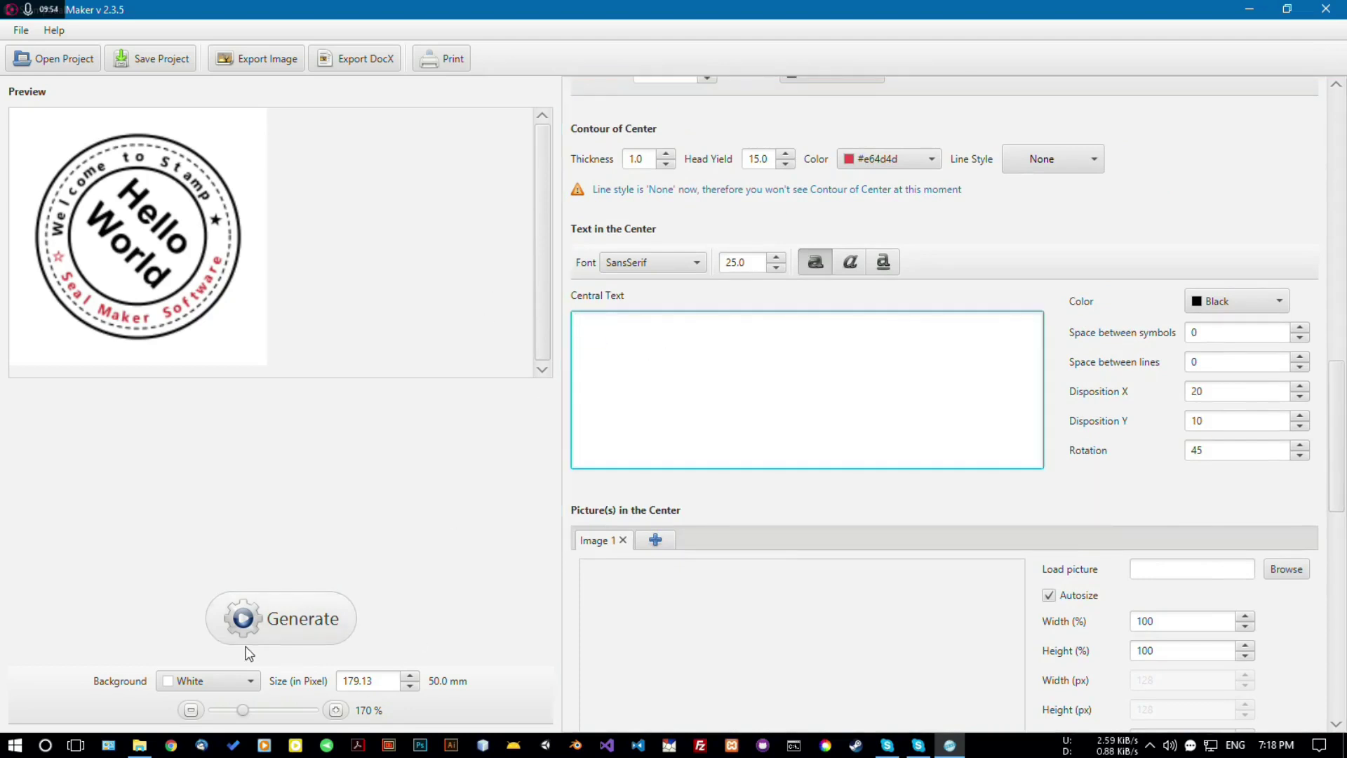
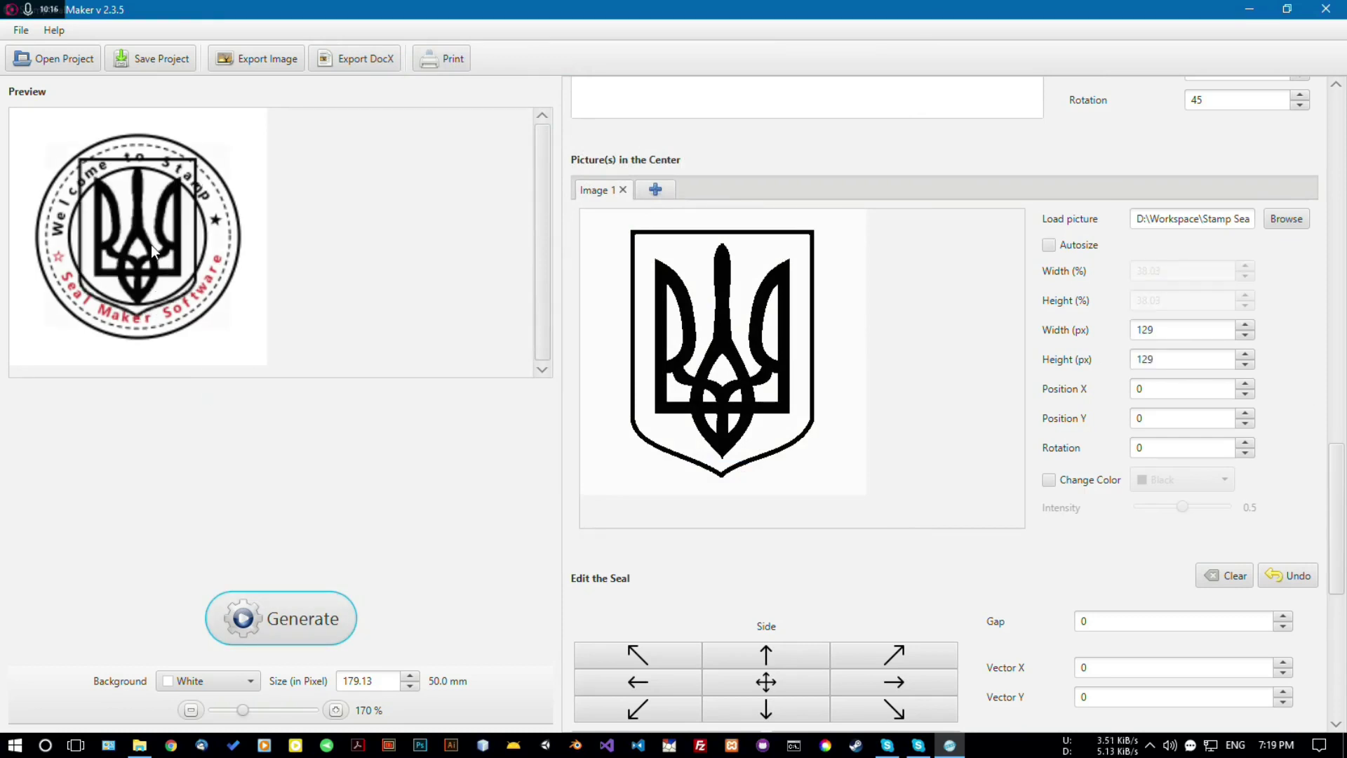
Turn on Autosize for the trident picture in Image 1, set its width to 20%, and regenerate the preview.
click(1069, 245)
double_click(1189, 271)
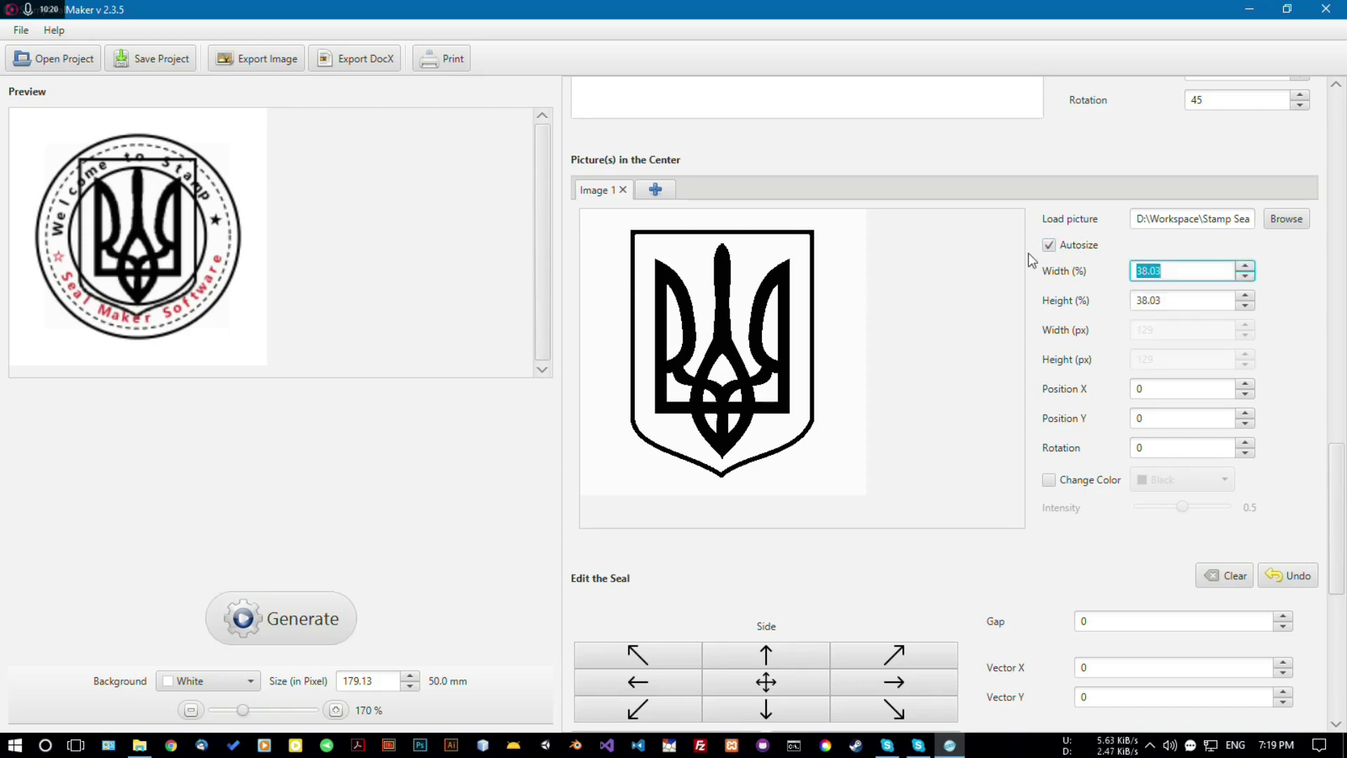
text(20)
click(1196, 301)
click(292, 627)
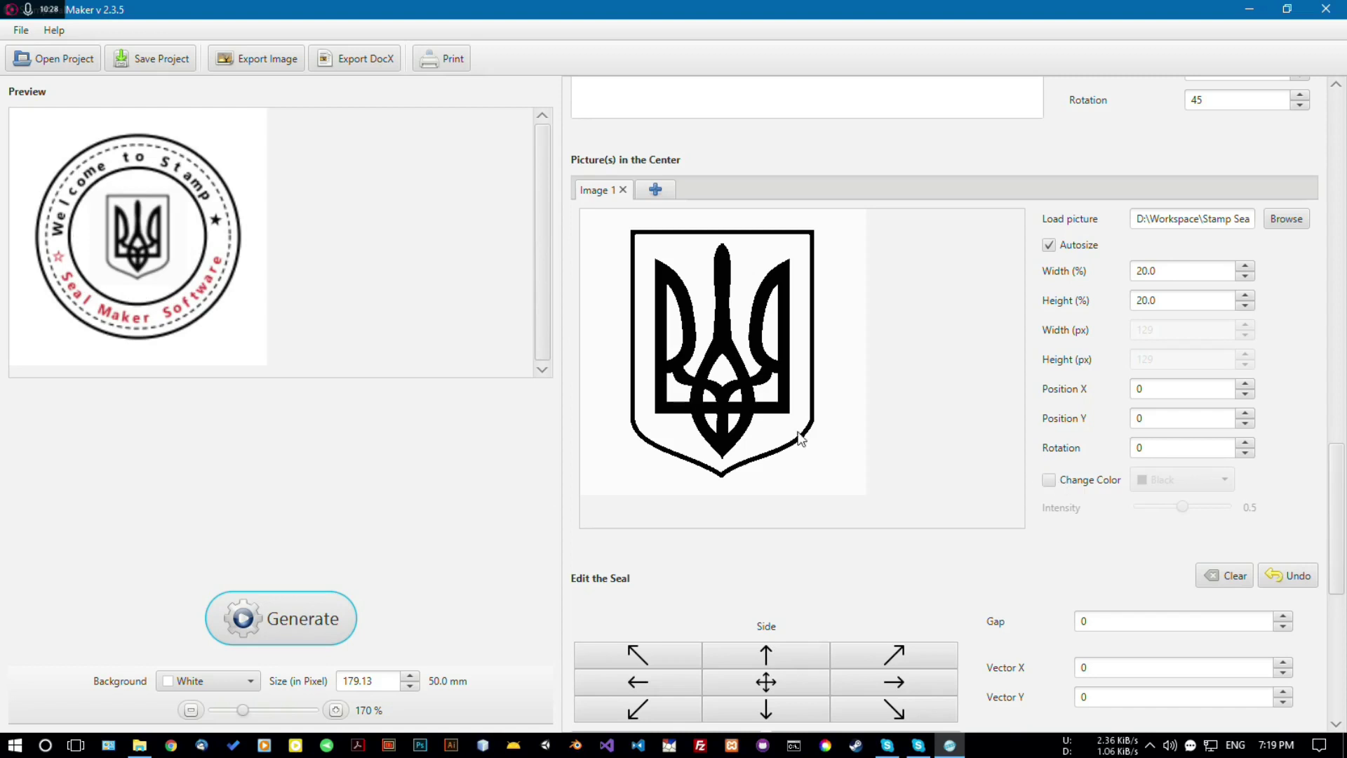
Recolor the Image 1 picture to dark red #b31a1a with an intensity of 0.64 and regenerate the preview.
click(1049, 480)
click(1165, 484)
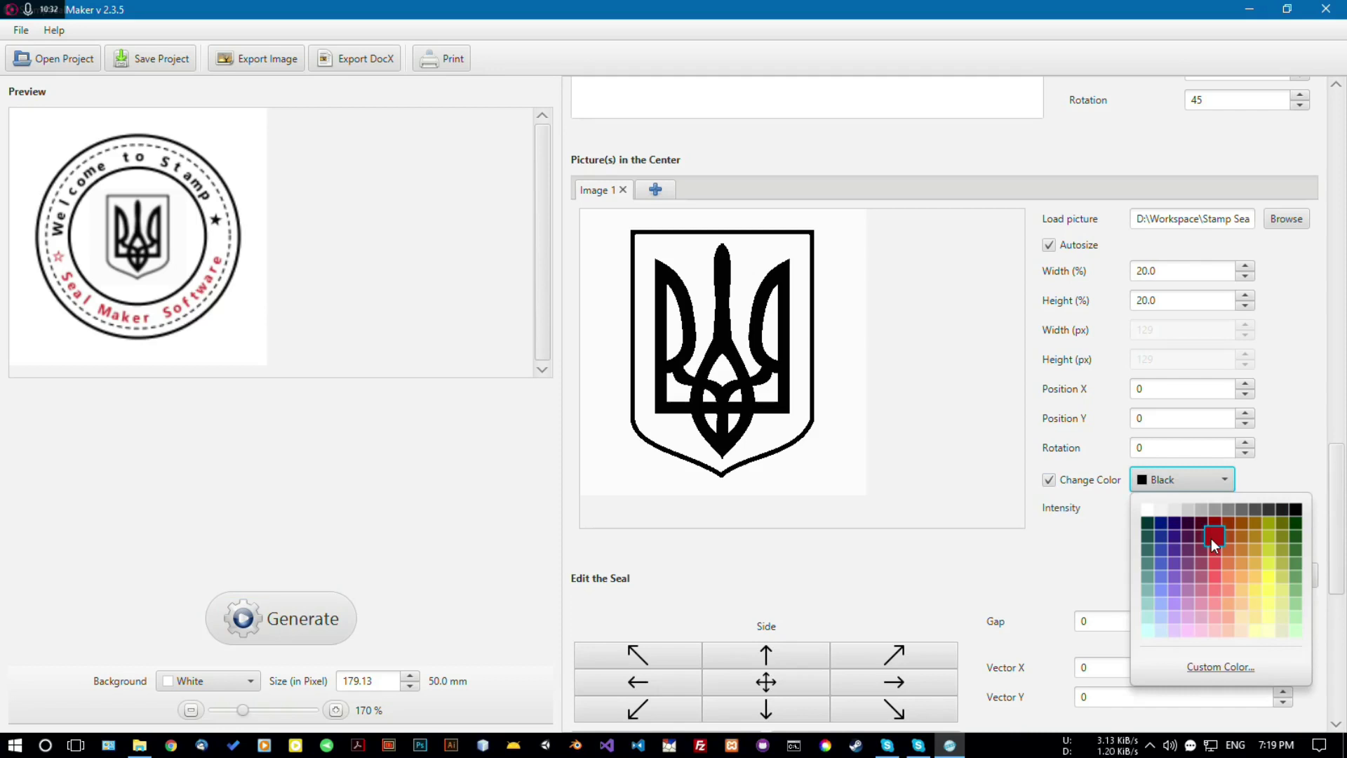
click(1212, 542)
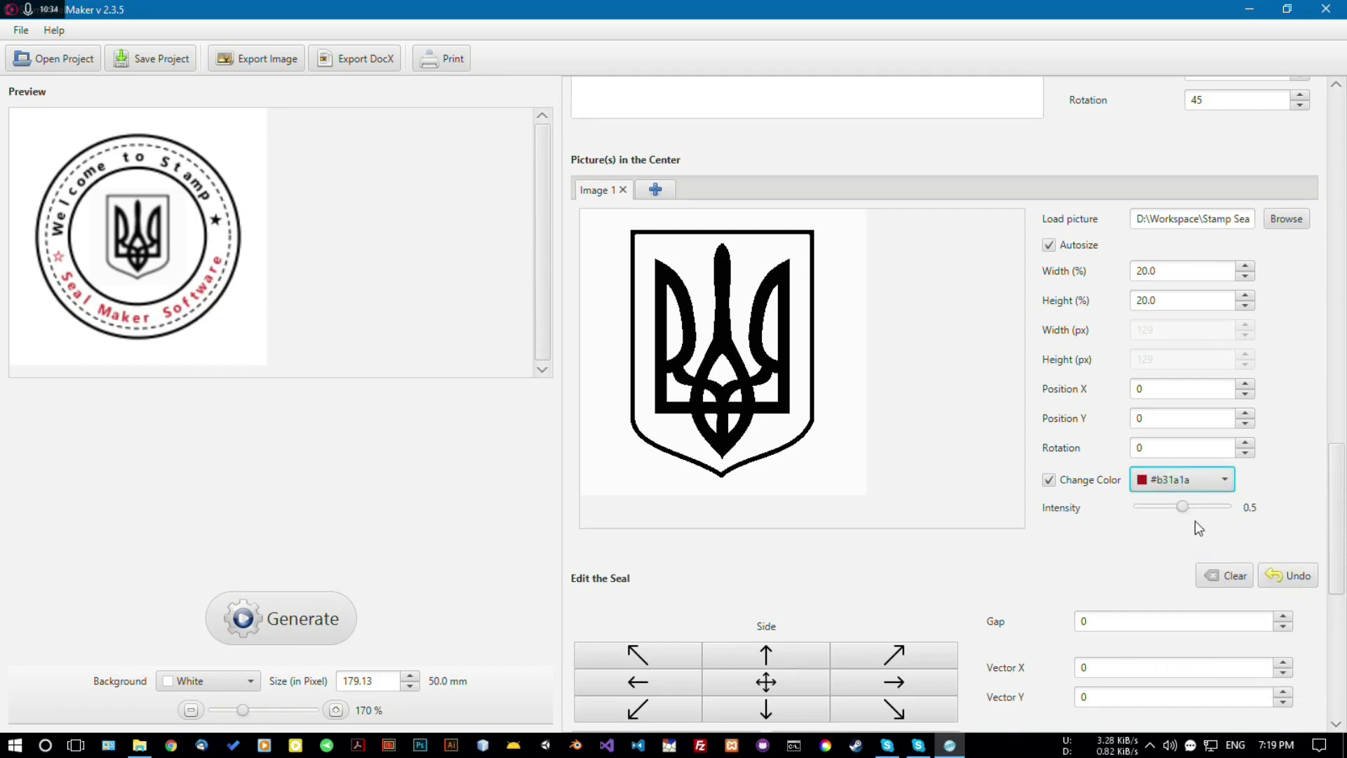
drag(1183, 506, 1195, 506)
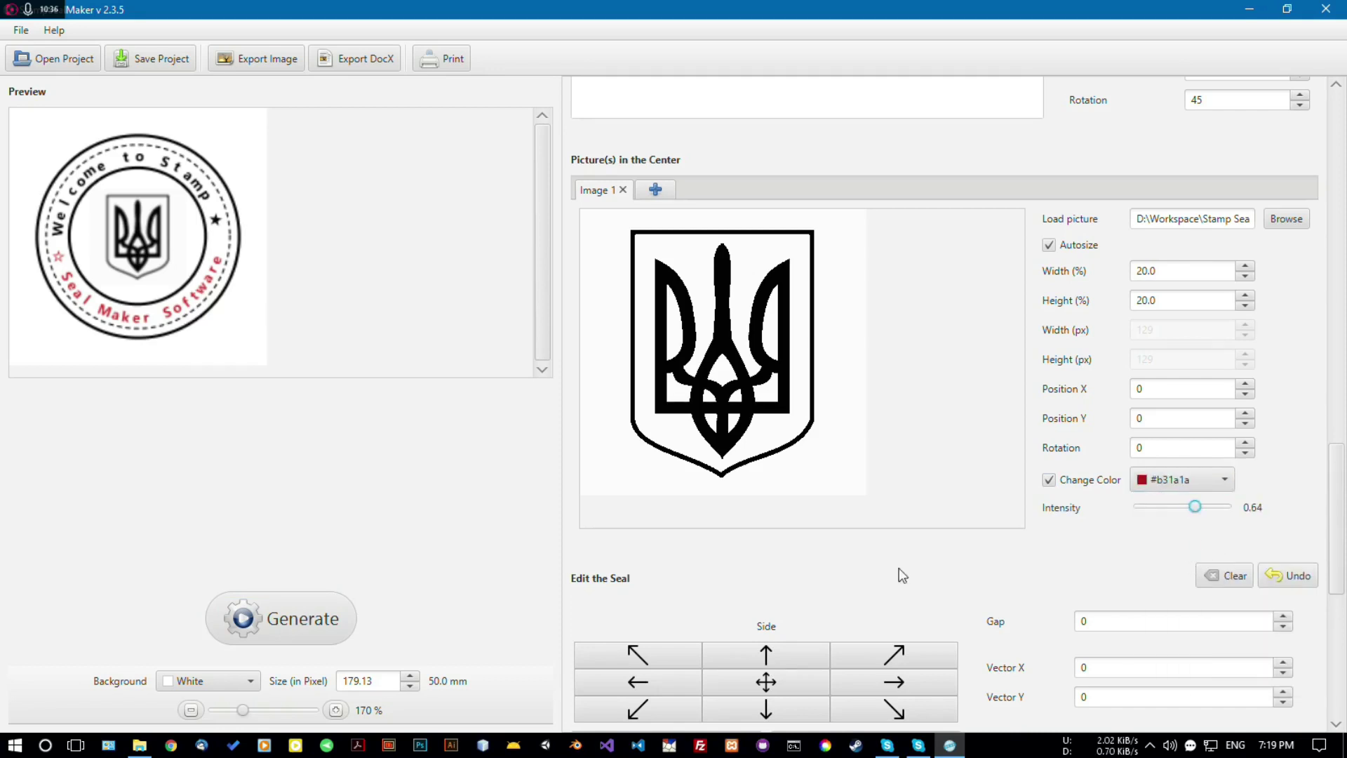
click(353, 617)
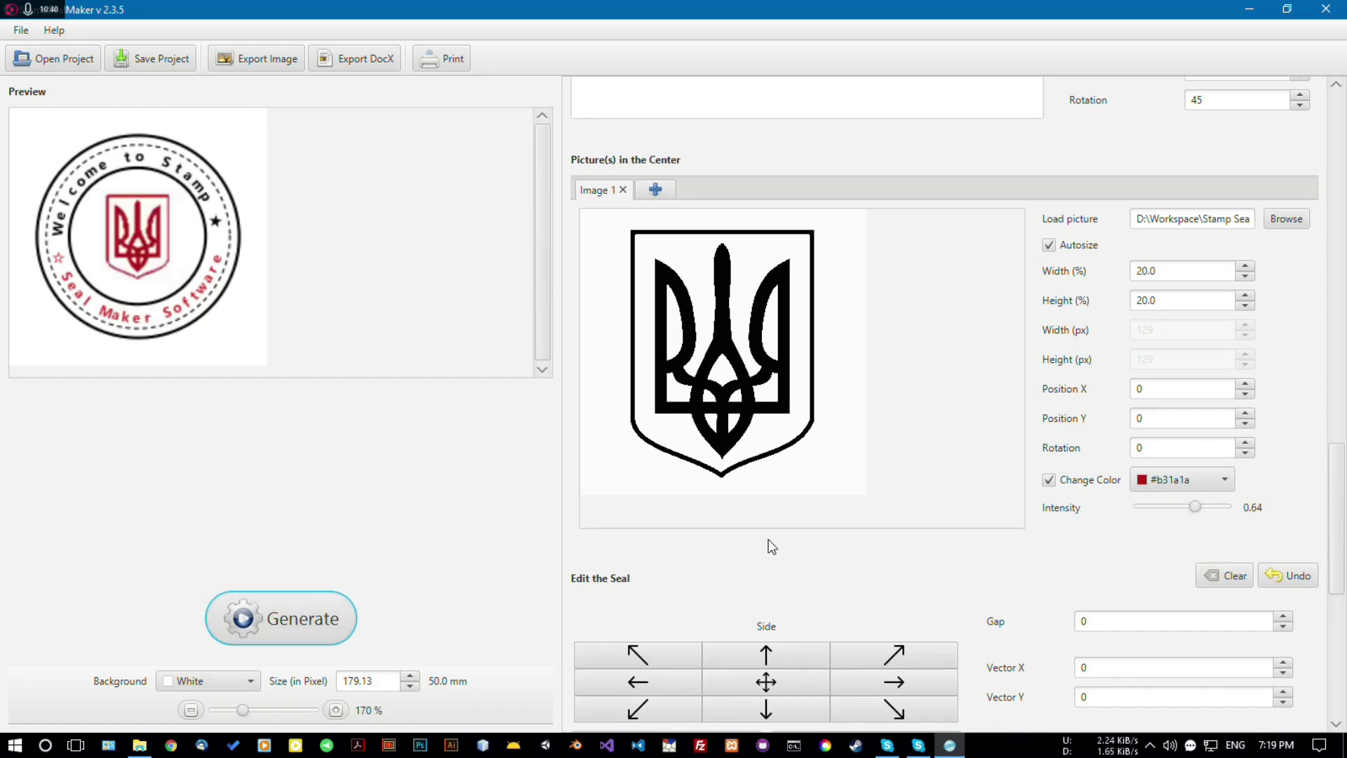
Set the color intensity of the Image 1 picture to 0.51, keeping Change Color enabled.
mouse_move(1196, 506)
mouse_down()
mouse_move(1160, 506)
mouse_move(1187, 509)
mouse_up()
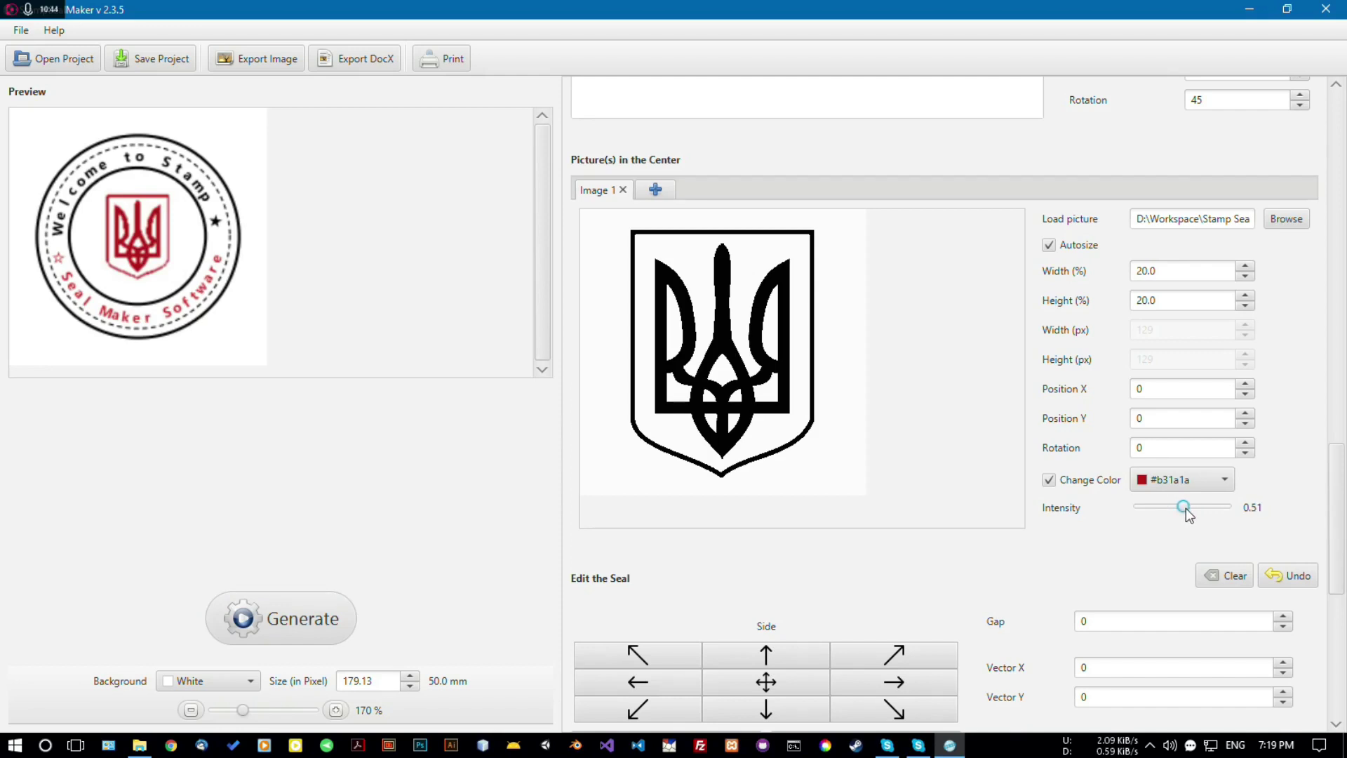
click(1097, 483)
click(1097, 484)
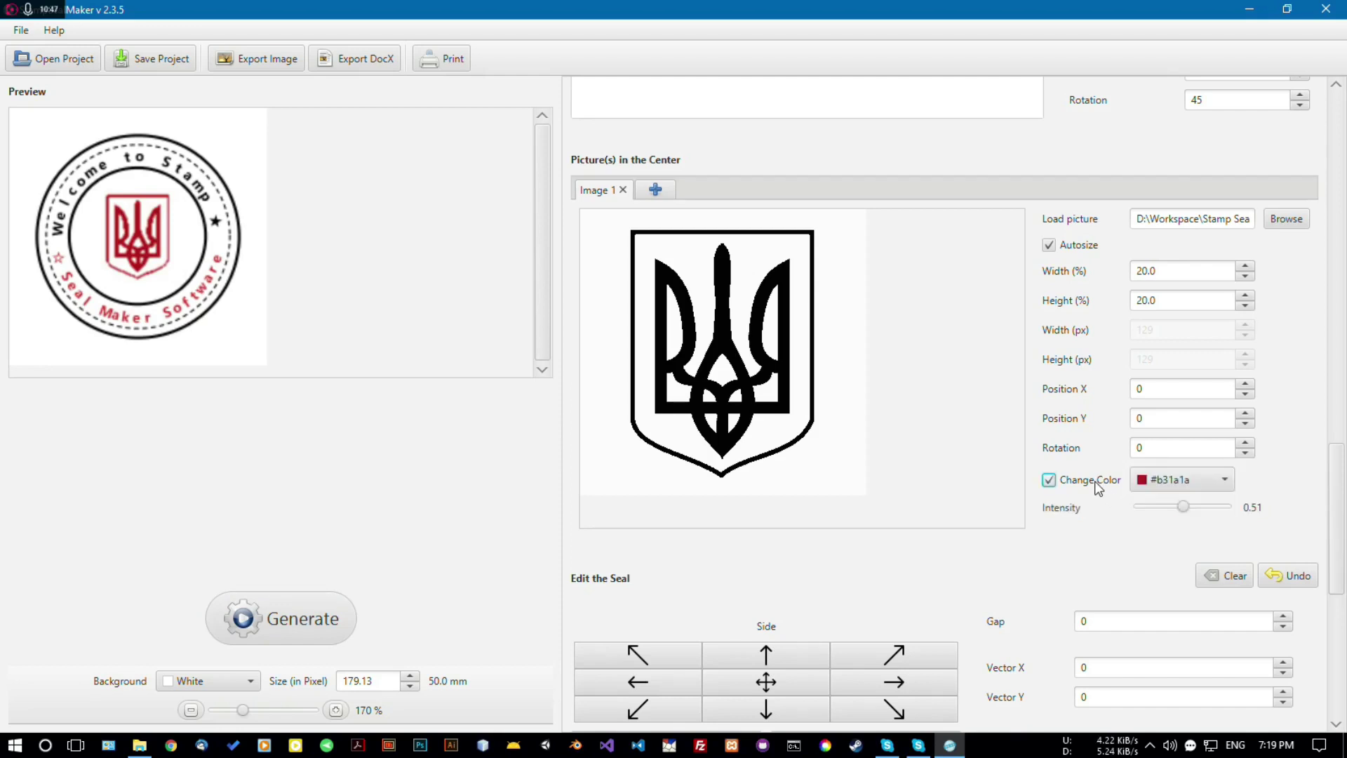
Add a second center picture, load the Diamond Dogs logo from the Desktop into it, and regenerate the preview.
click(656, 191)
click(309, 618)
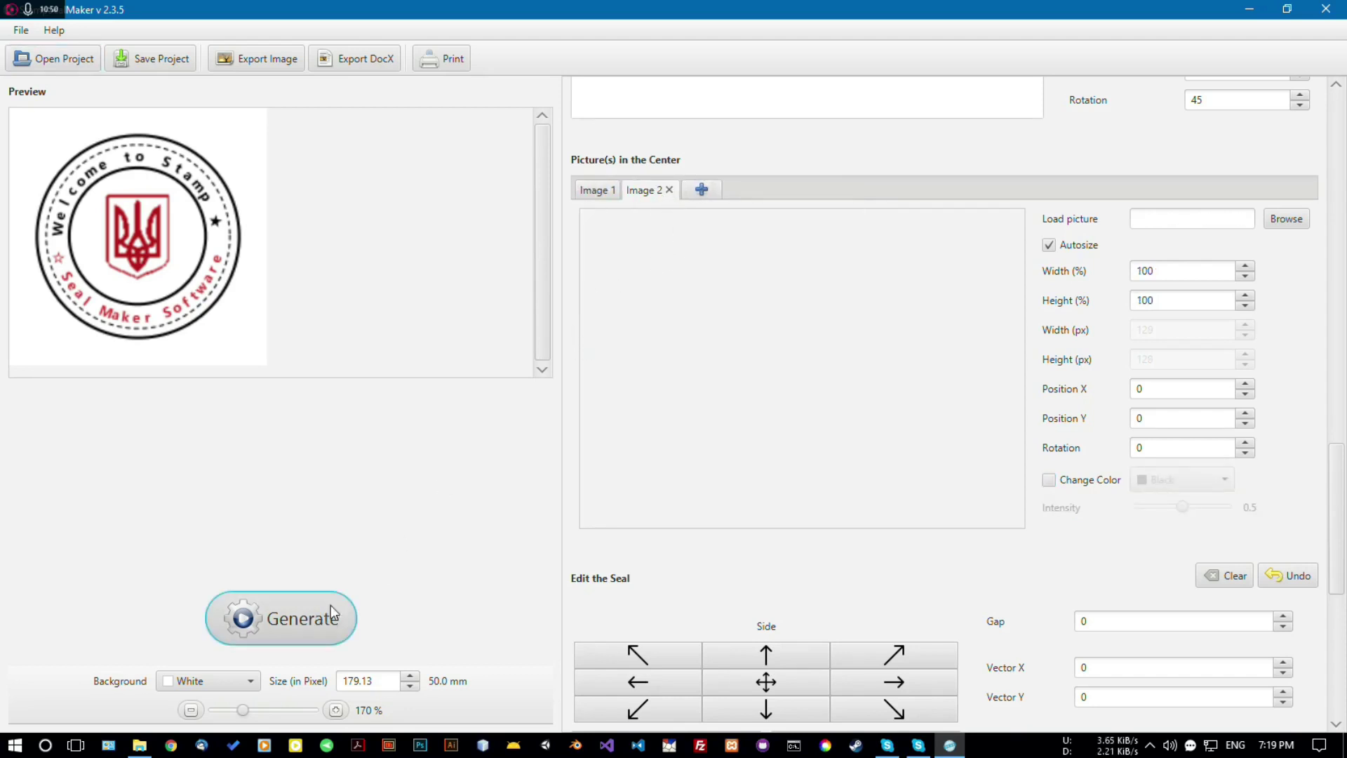
click(1294, 222)
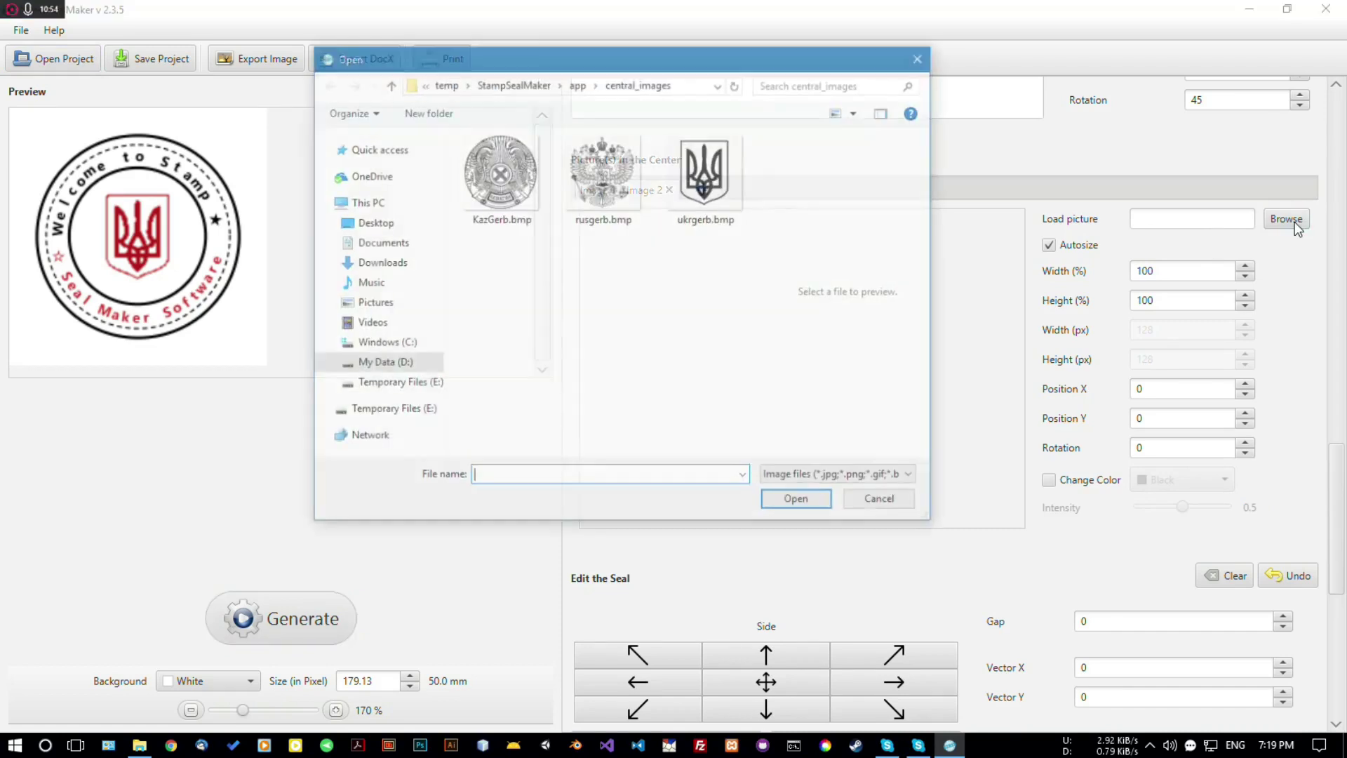
click(383, 223)
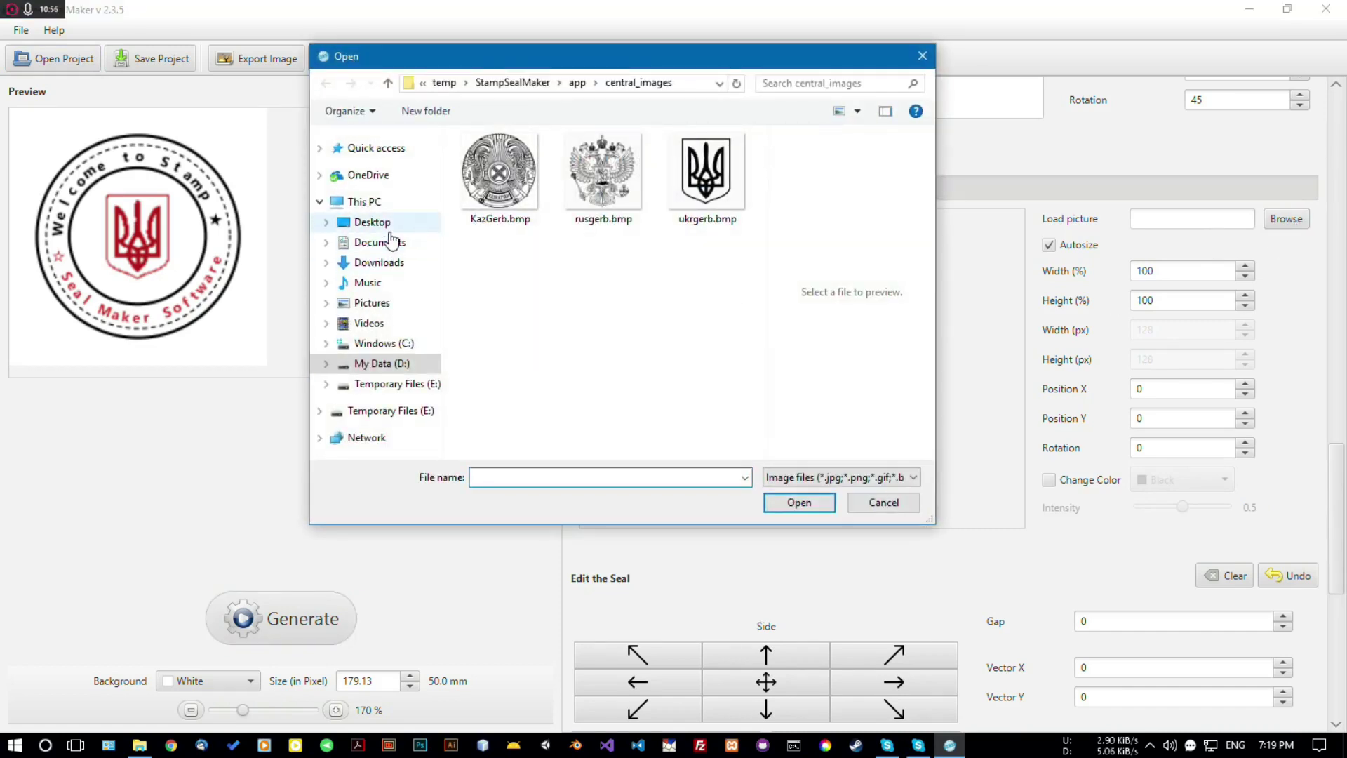
double_click(706, 179)
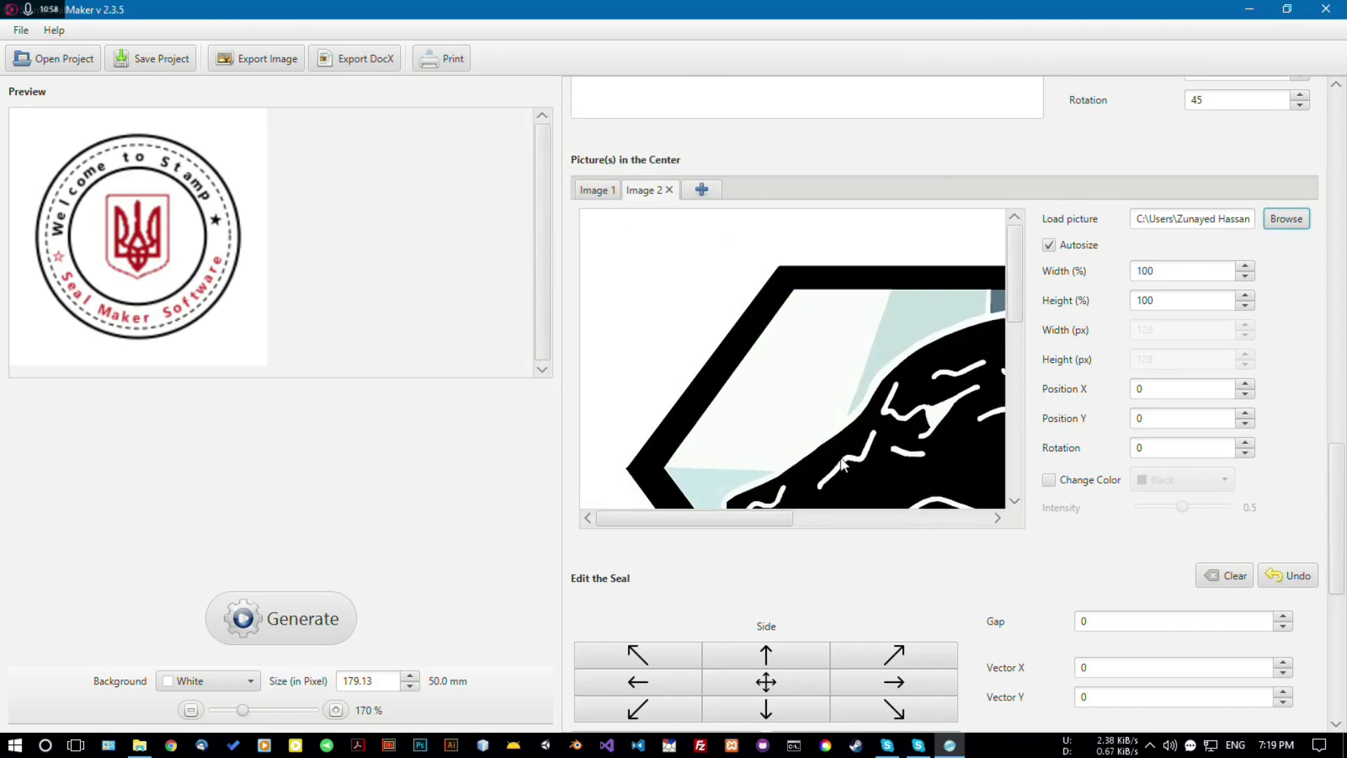
click(330, 614)
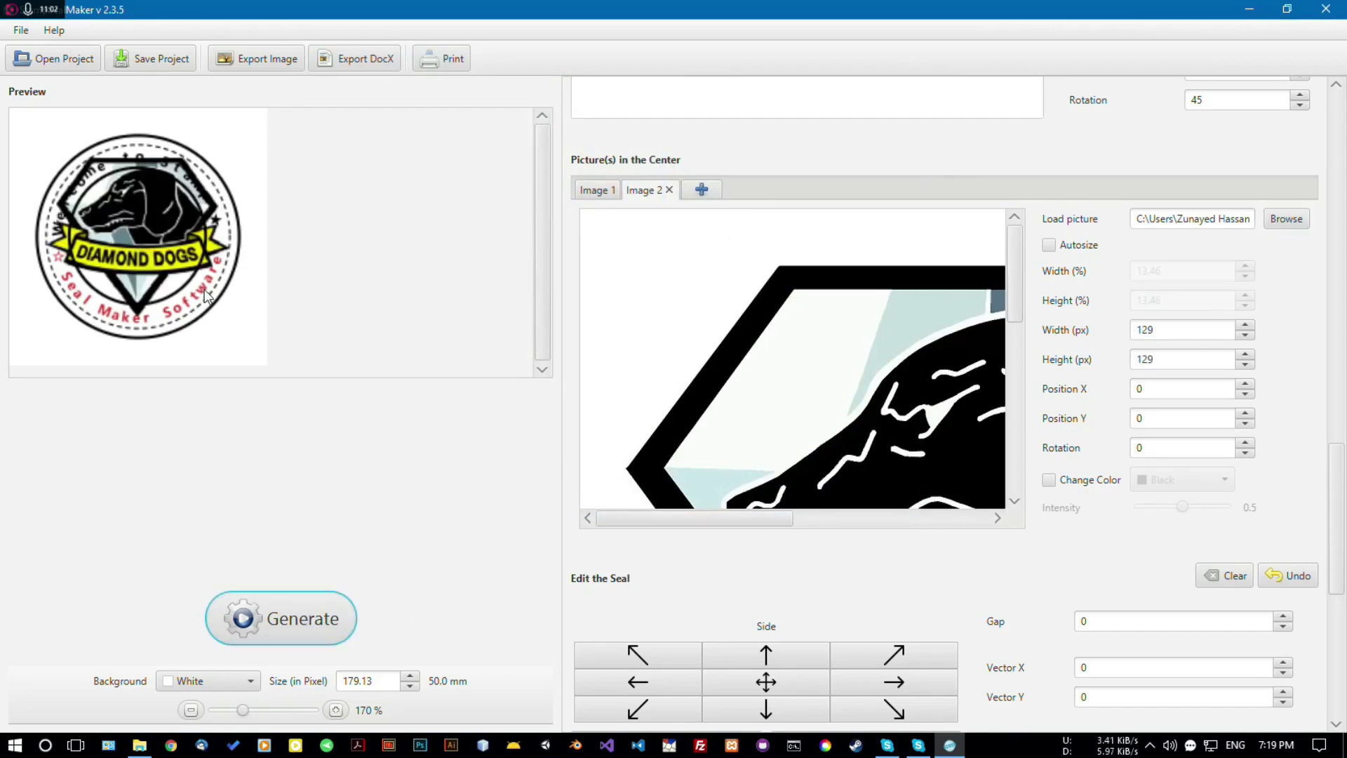
Turn on Autosize for the Diamond Dogs picture in Image 2, set its width to 10%, and regenerate the preview.
click(1050, 245)
double_click(1181, 271)
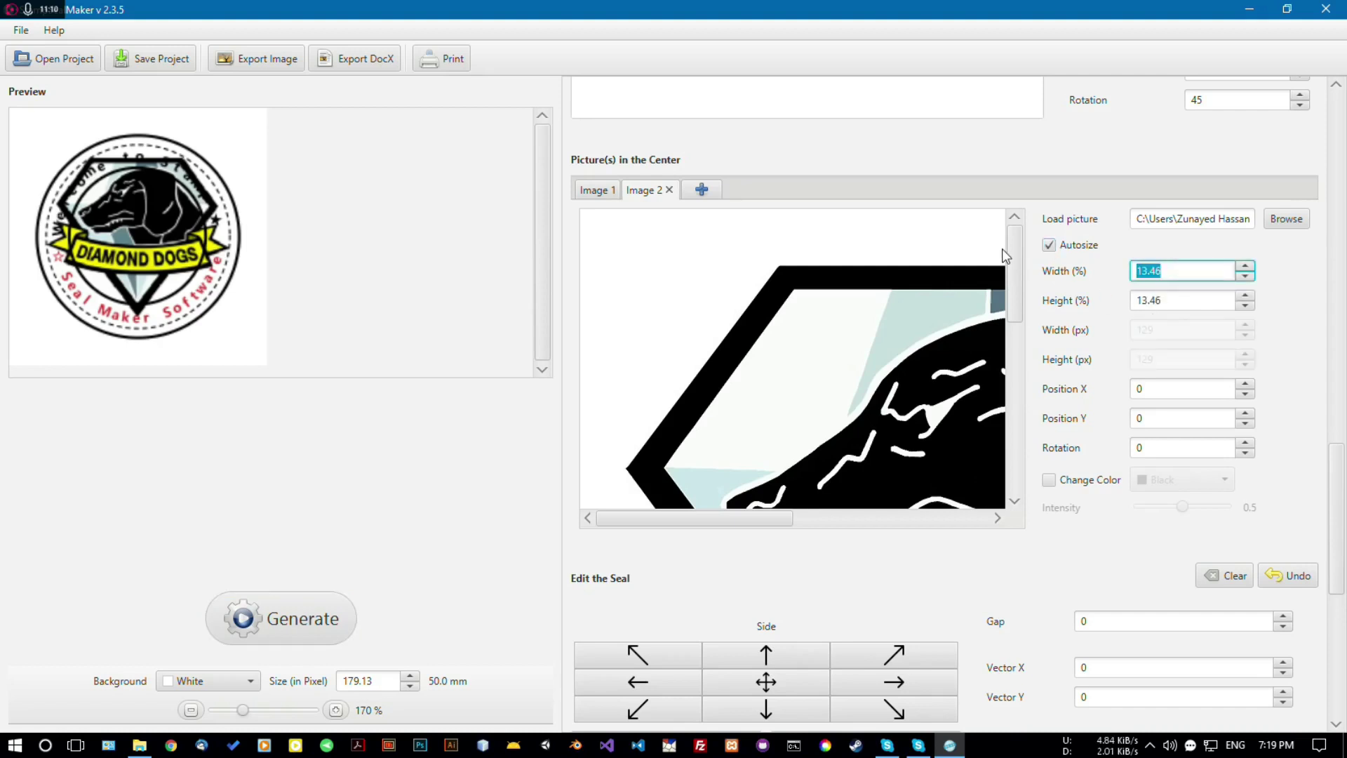
text(10)
click(1219, 298)
click(262, 636)
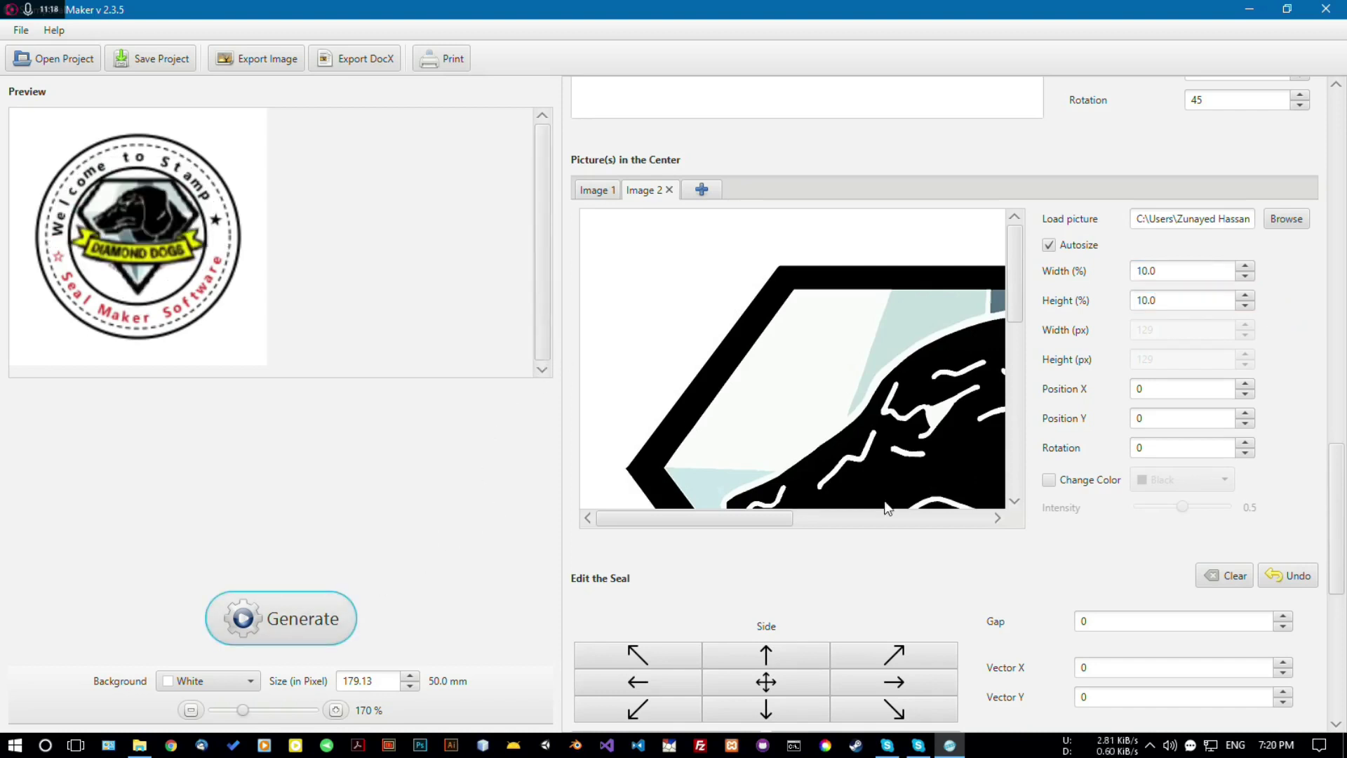
Reduce the Diamond Dogs picture's width to 5%, leaving Change Color off, and regenerate the preview.
click(1068, 484)
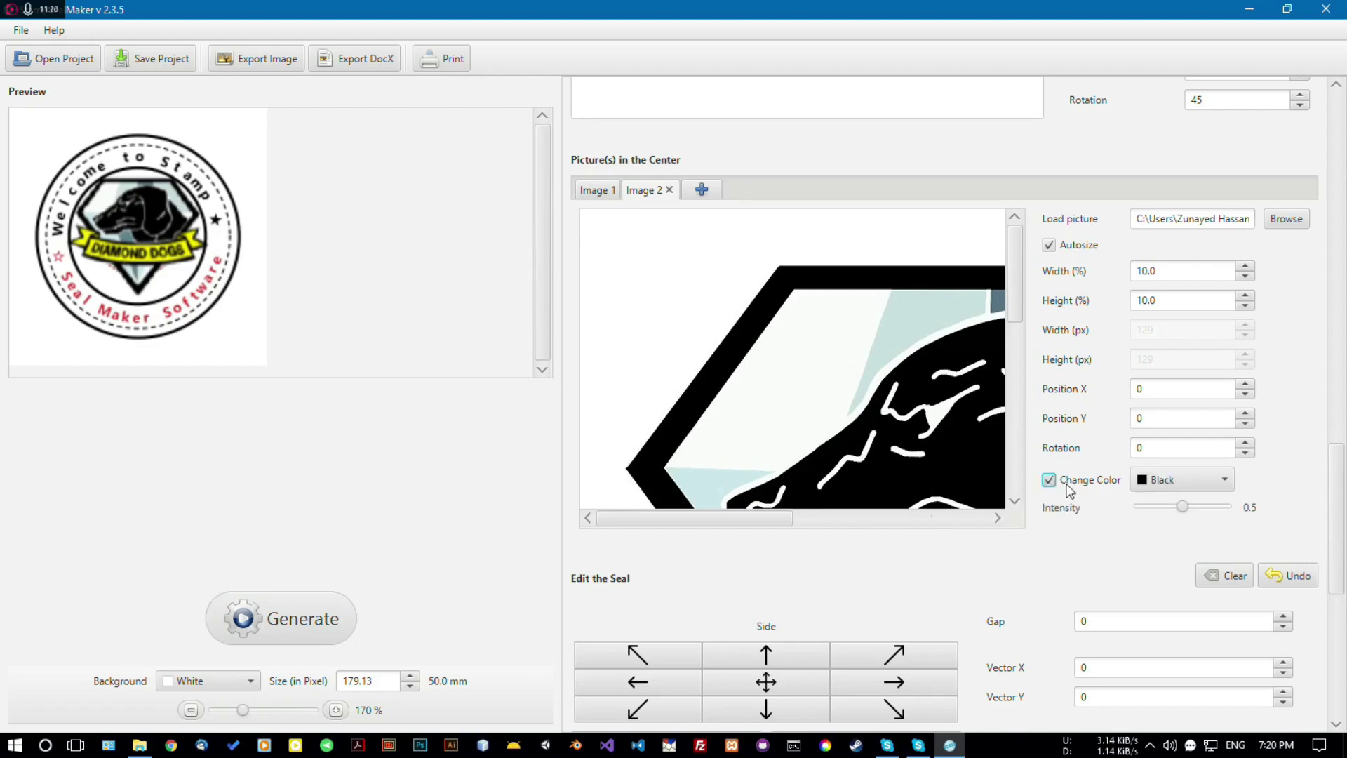
click(1049, 480)
click(1148, 271)
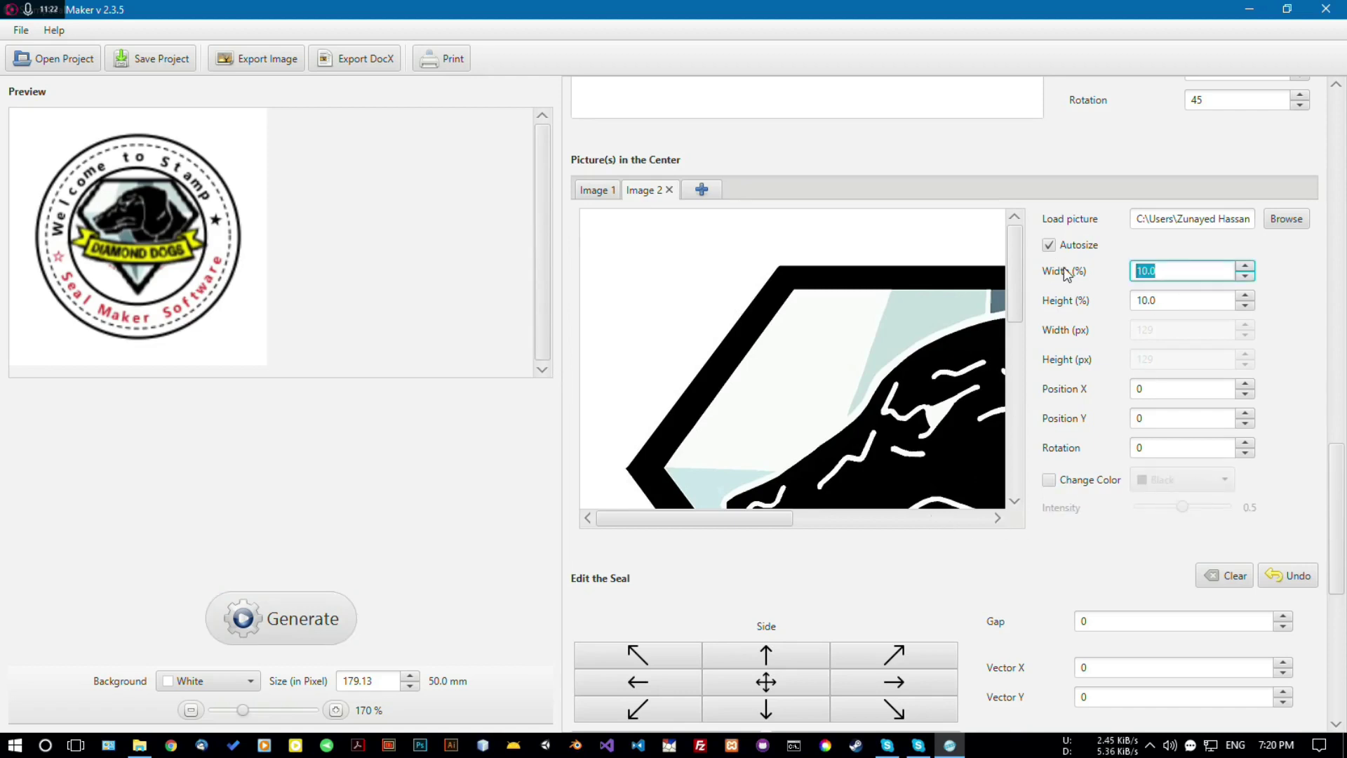
text(5)
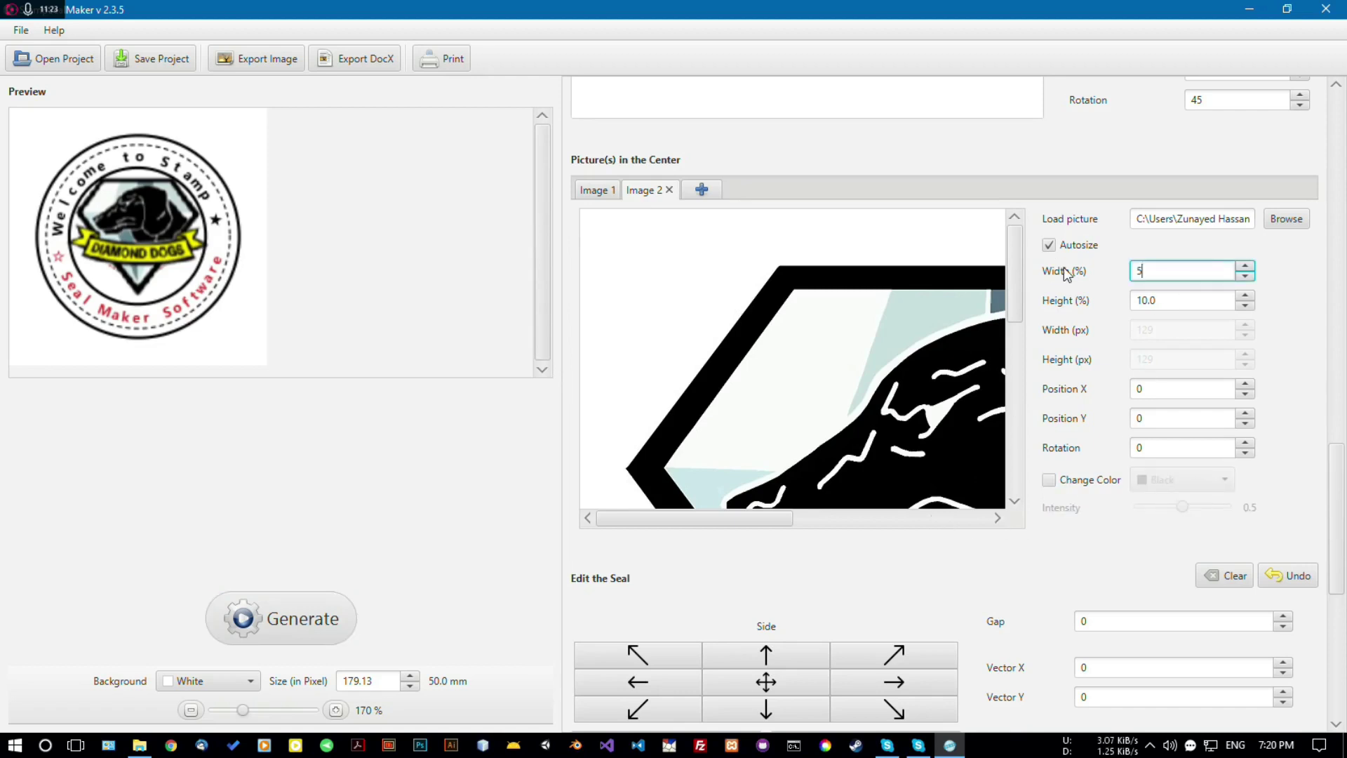
click(322, 611)
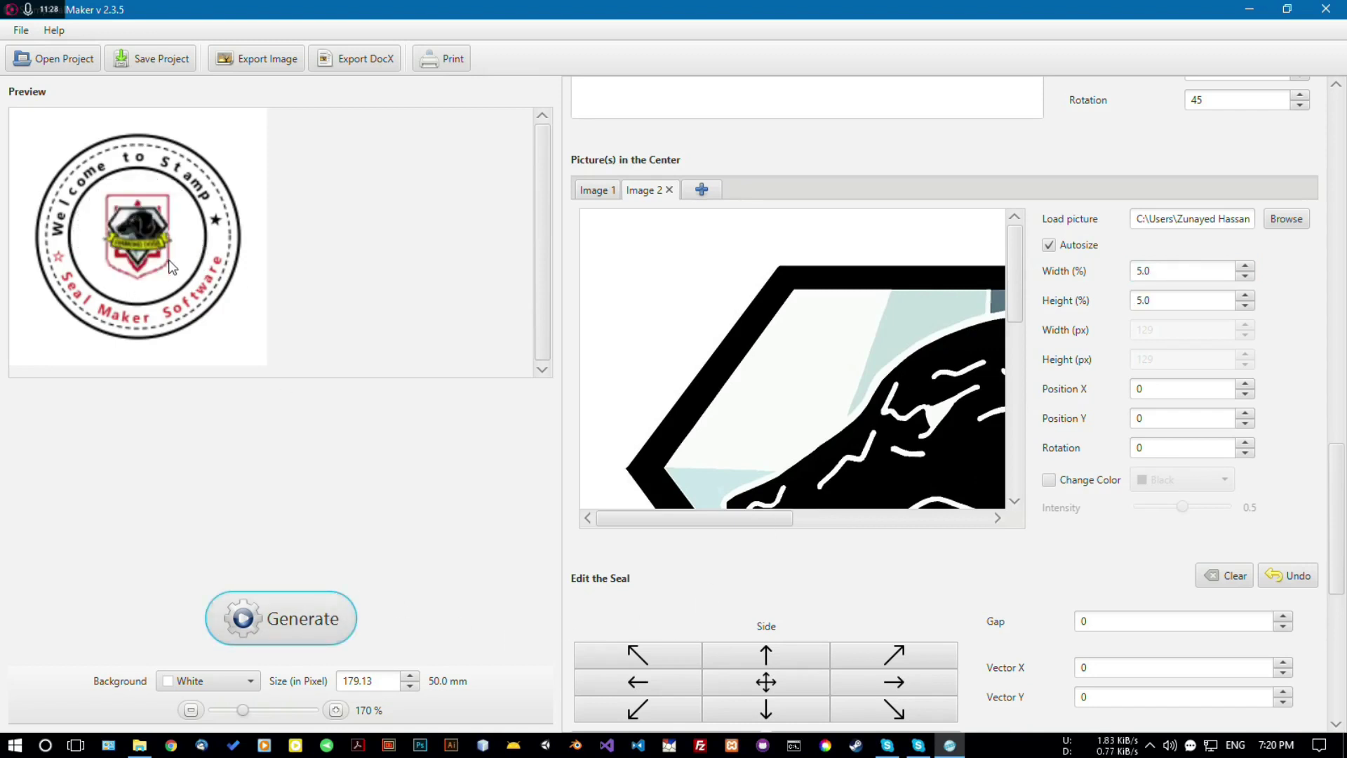
click(594, 191)
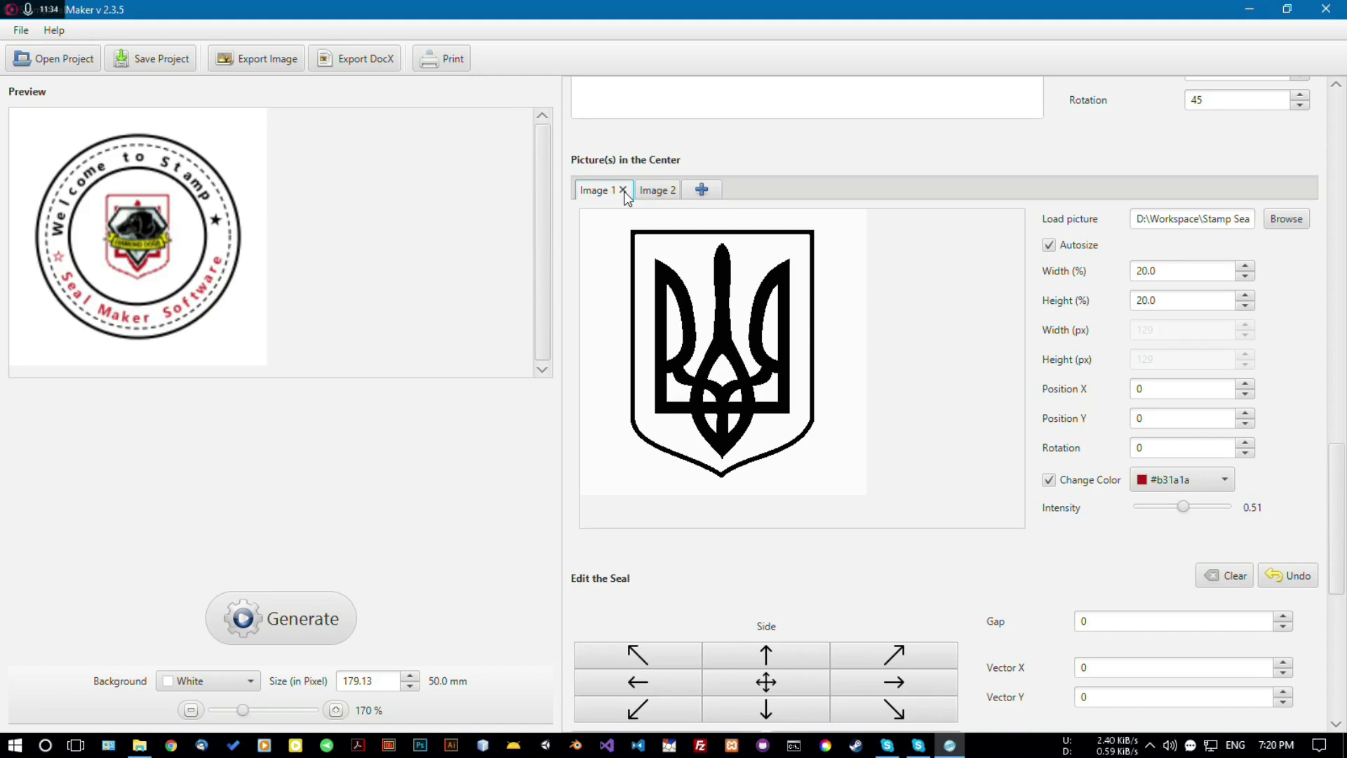
click(652, 193)
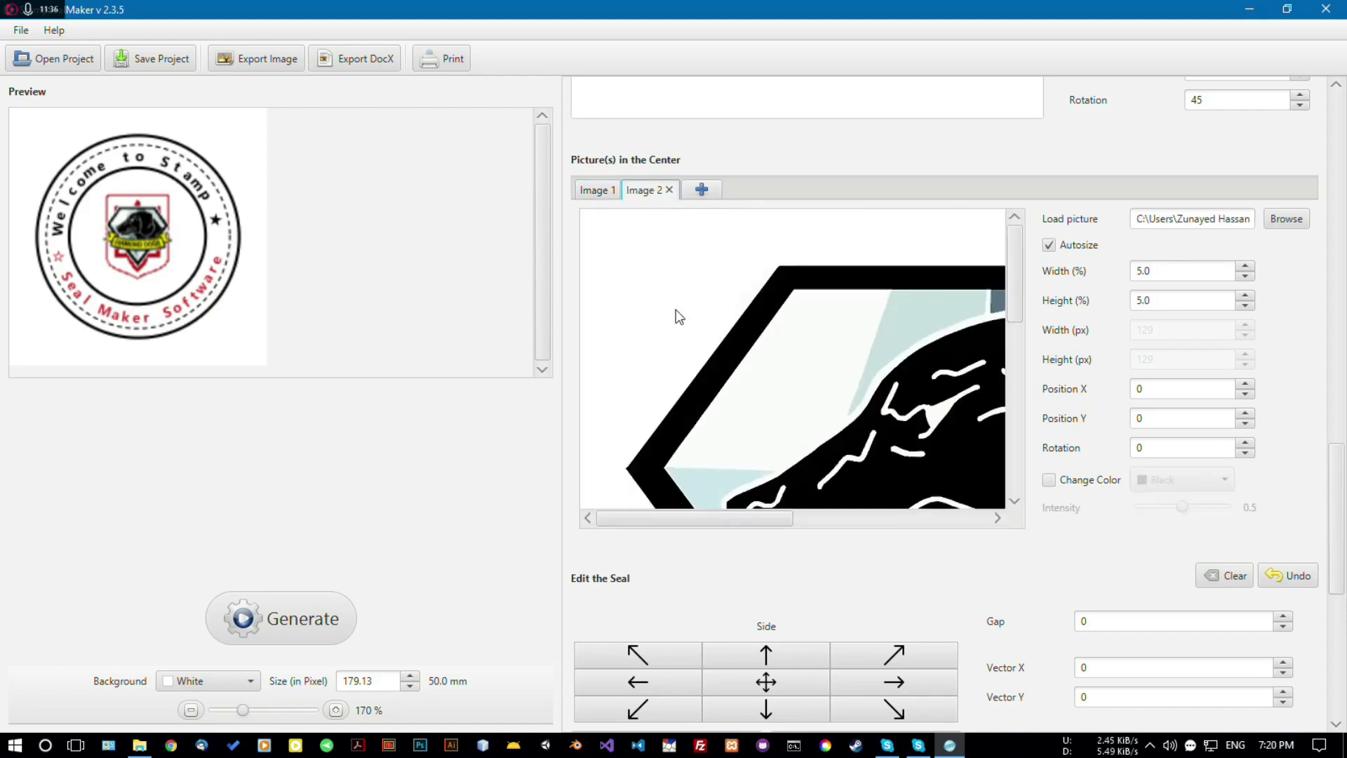
Remove the Image 1 trident picture, set the Diamond Dogs picture's width to 10%, and regenerate the preview.
click(598, 189)
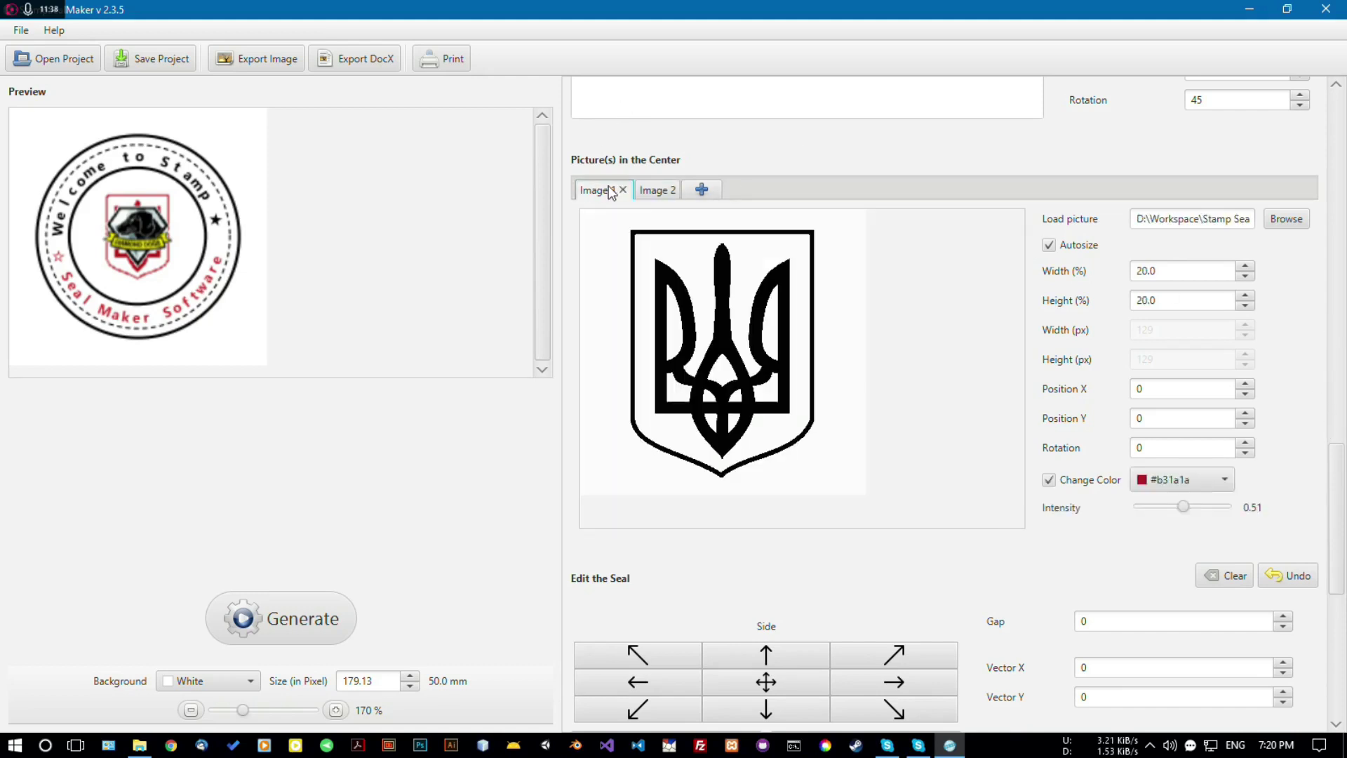
click(622, 189)
drag(1179, 273, 1060, 270)
text(10)
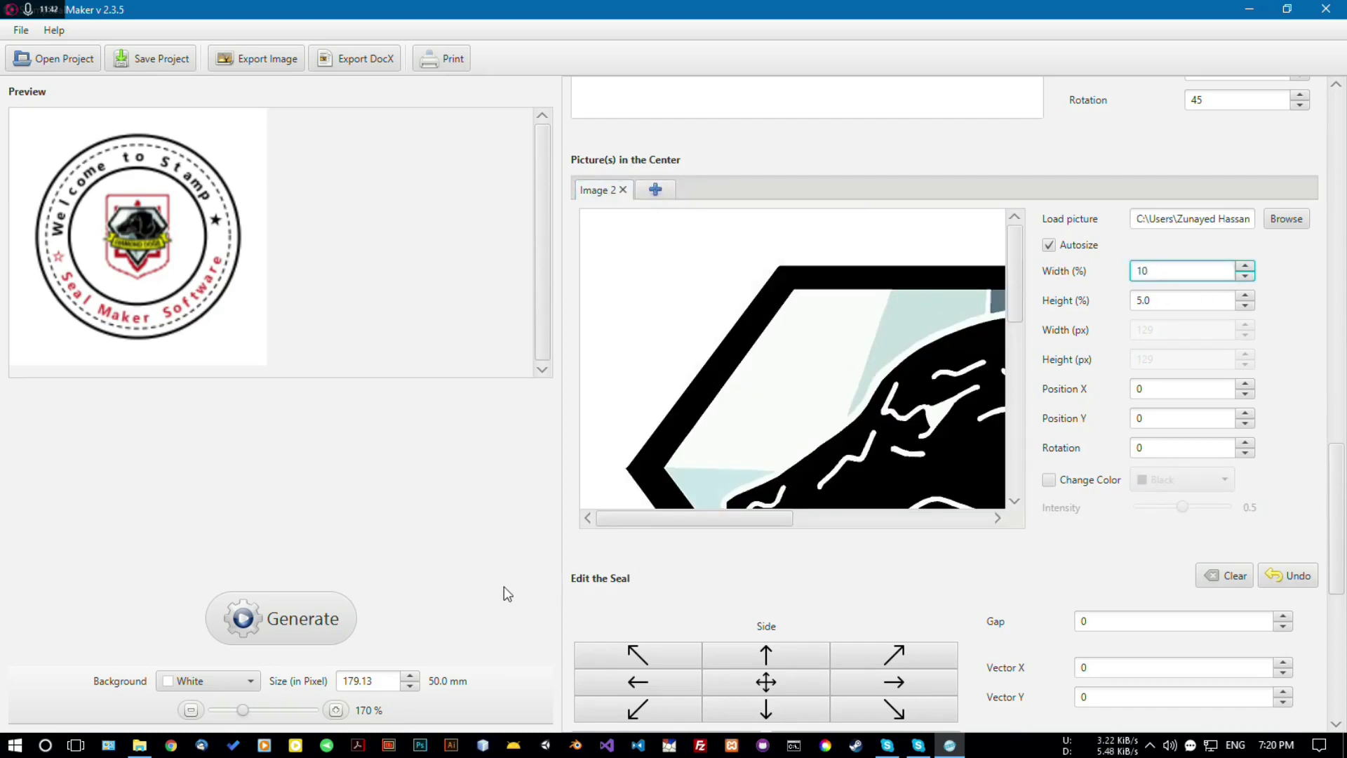
click(327, 621)
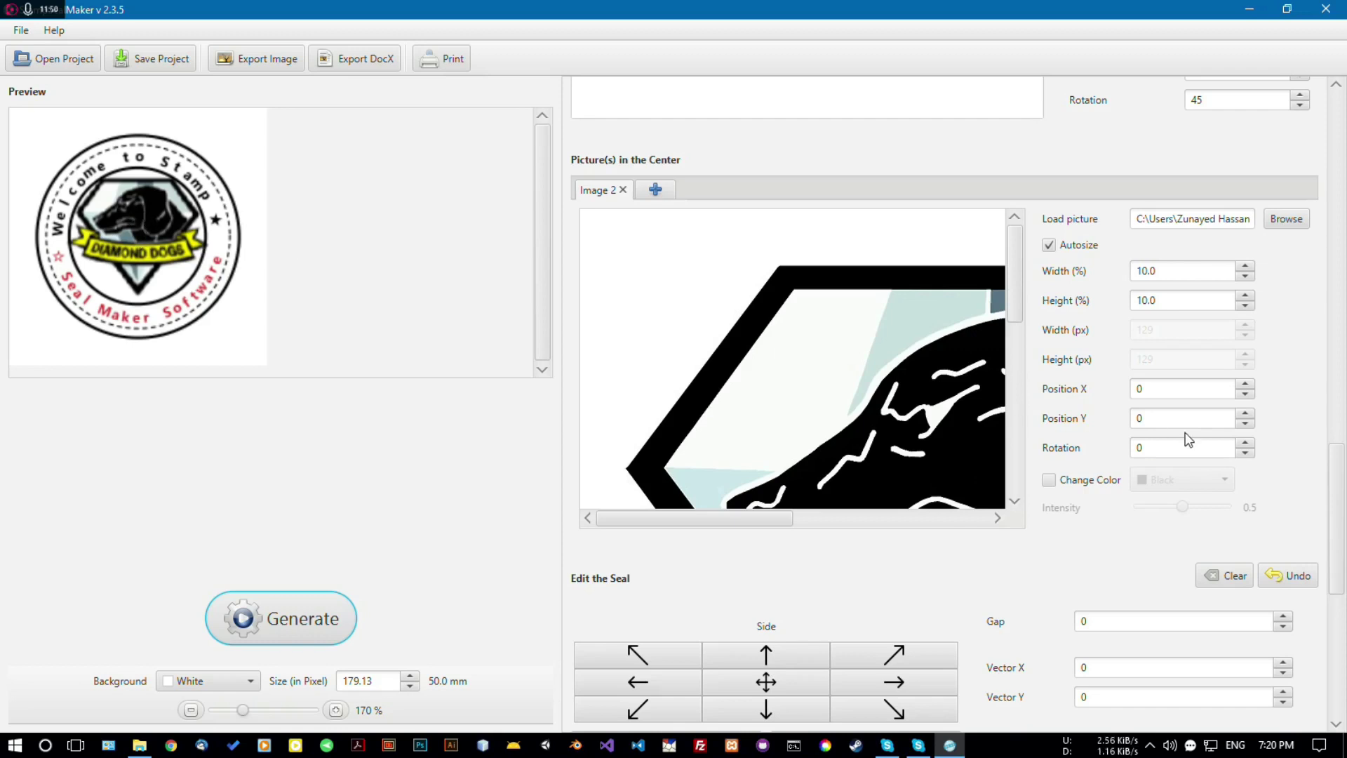
Set the Diamond Dogs picture's Position Y to 10 and regenerate the preview.
double_click(1232, 421)
text(10)
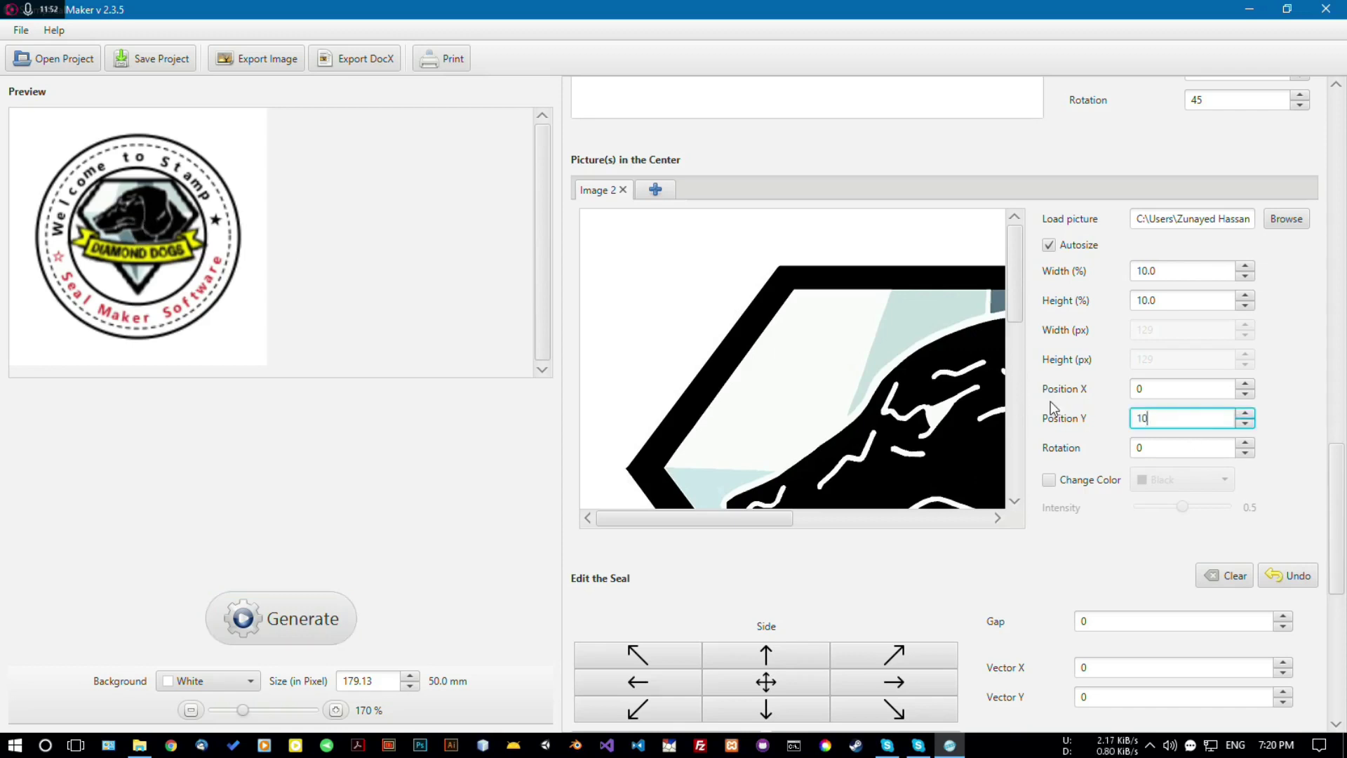
click(285, 617)
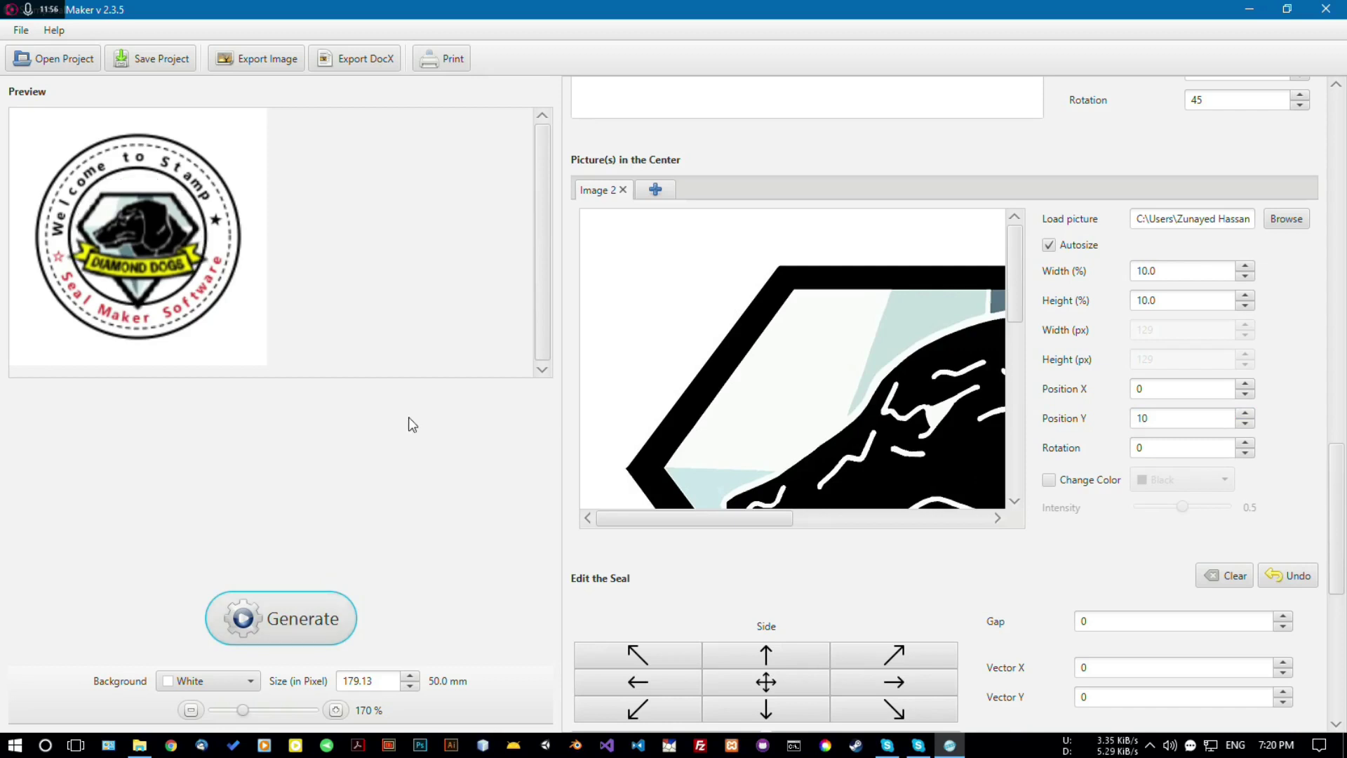
Set the Diamond Dogs picture's Position Y to 5 and regenerate the preview.
double_click(1172, 419)
text(5)
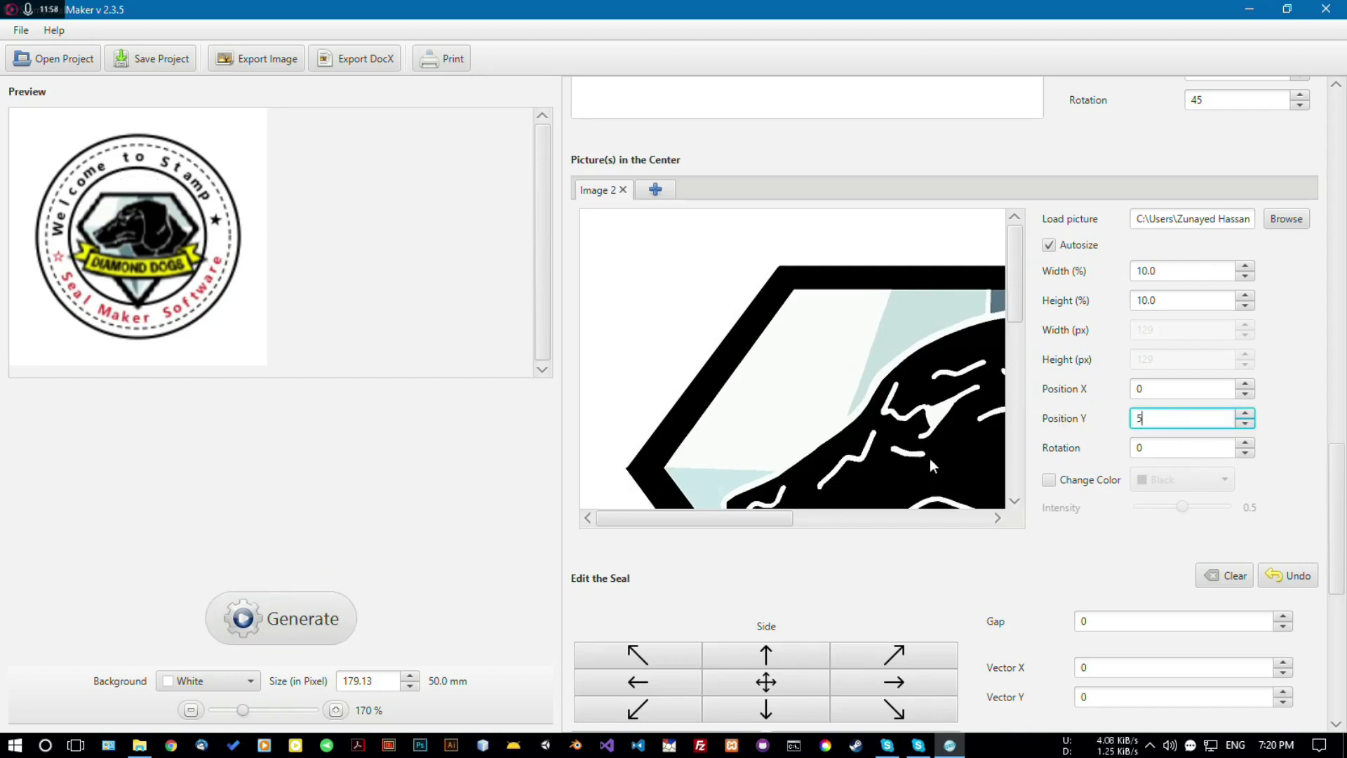
click(324, 621)
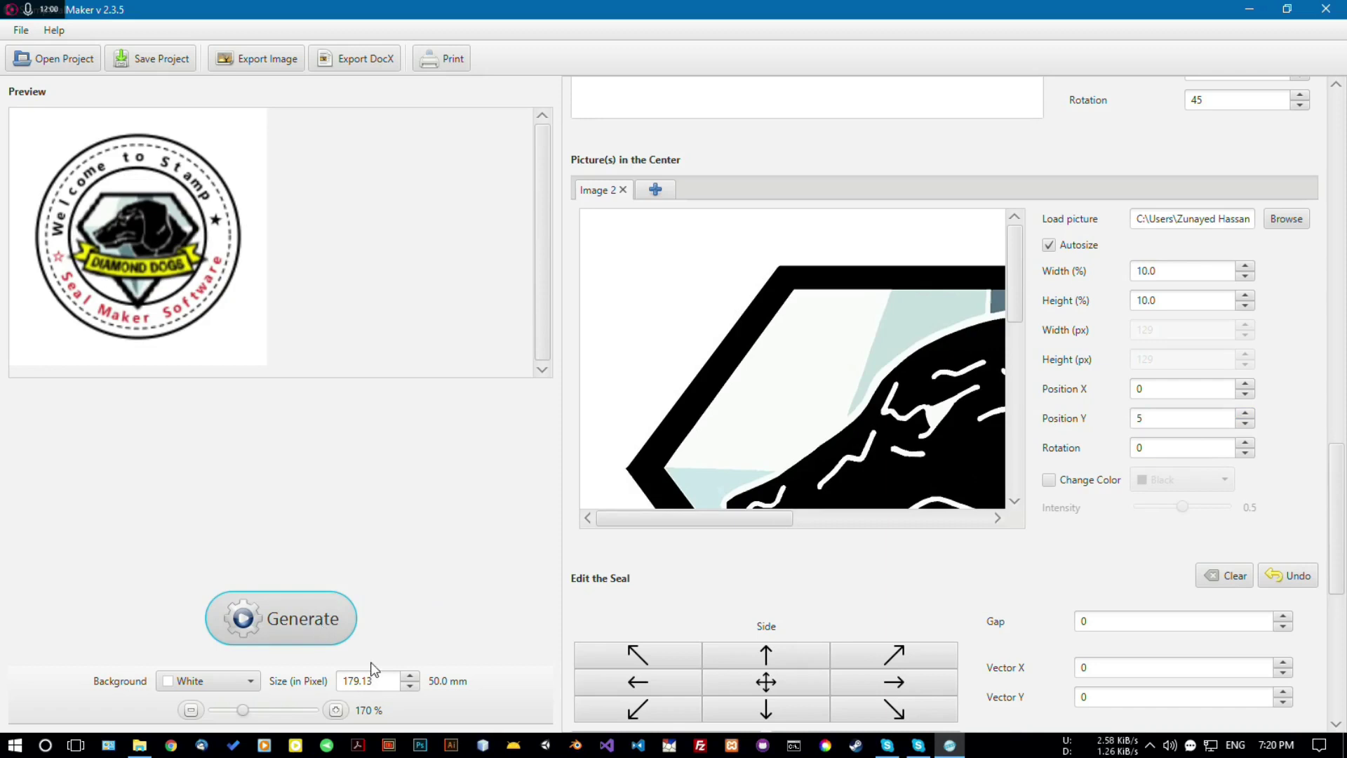
click(346, 601)
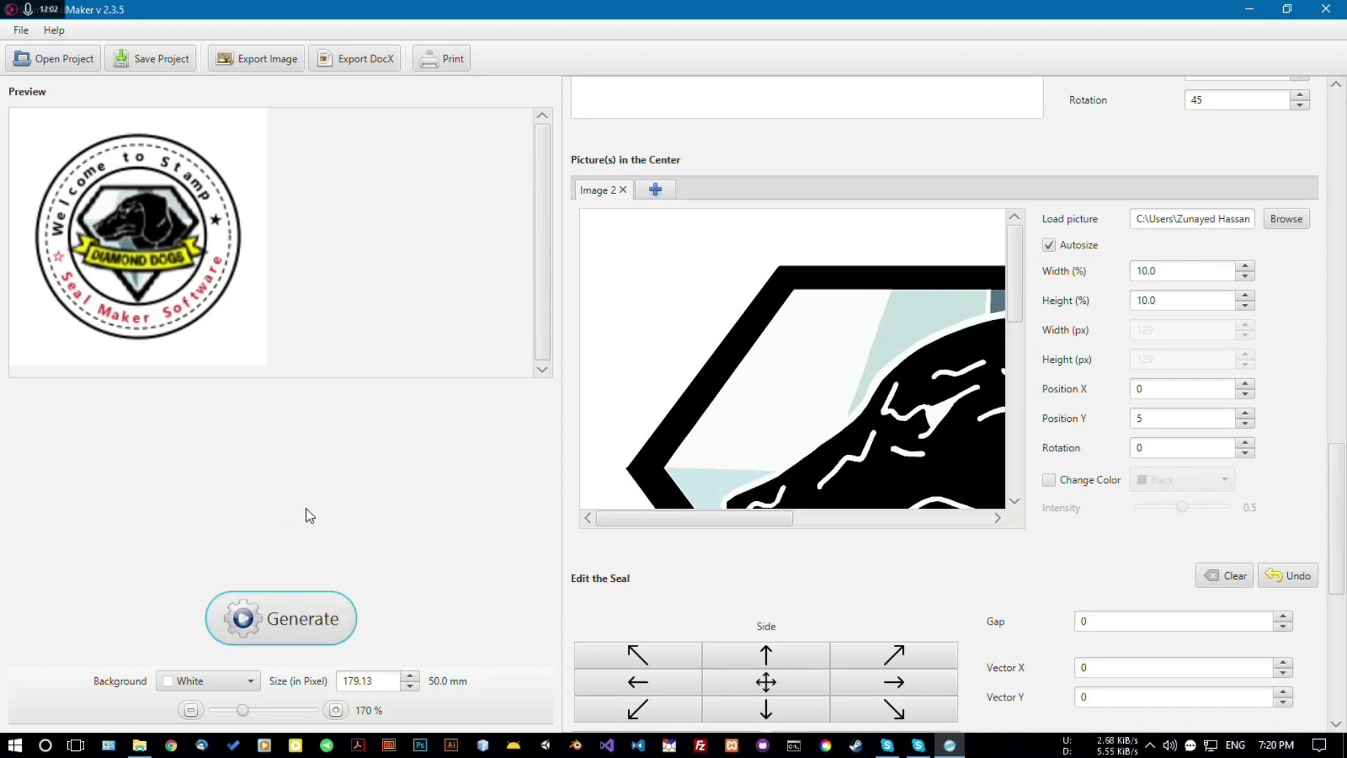
Try rotating the Diamond Dogs picture by 45 and by 90 degrees, regenerating the preview for each angle.
click(1140, 448)
double_click(1140, 448)
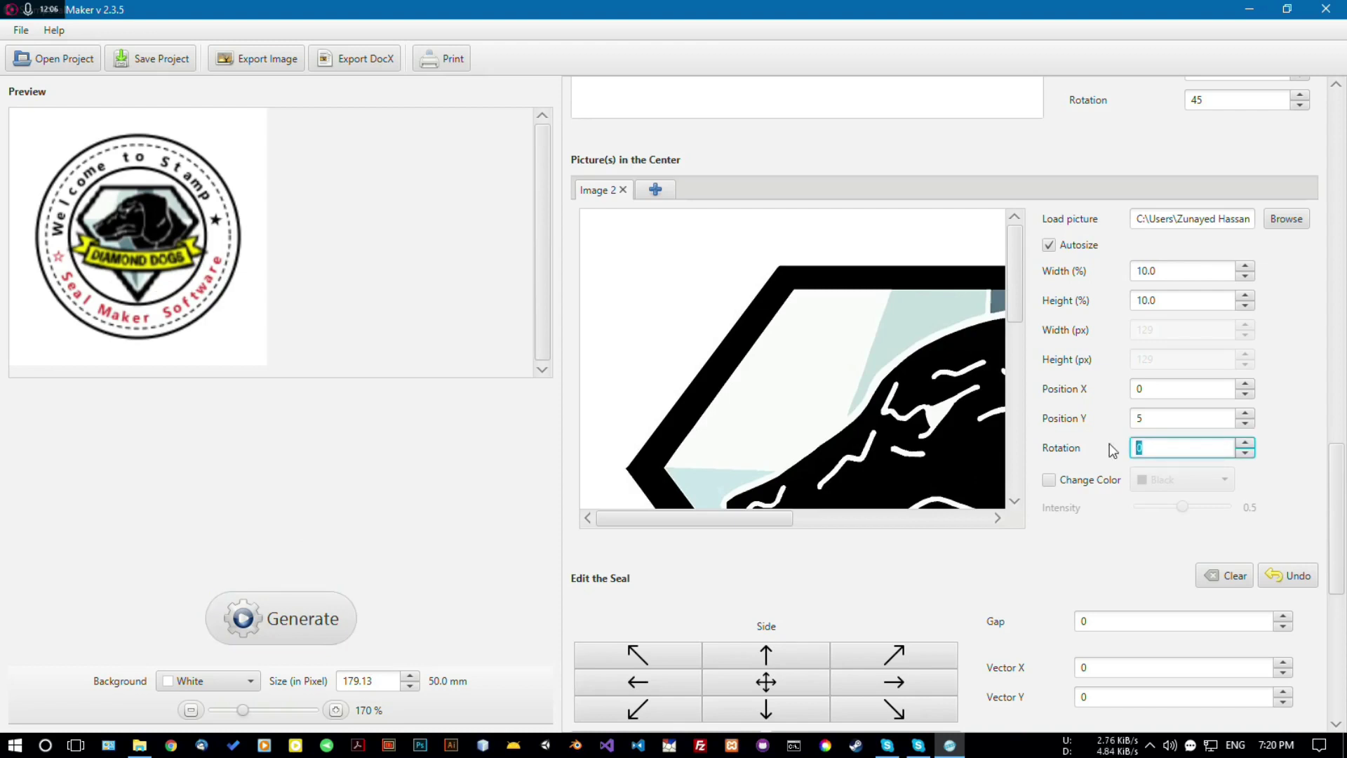
text(45)
key(Tab)
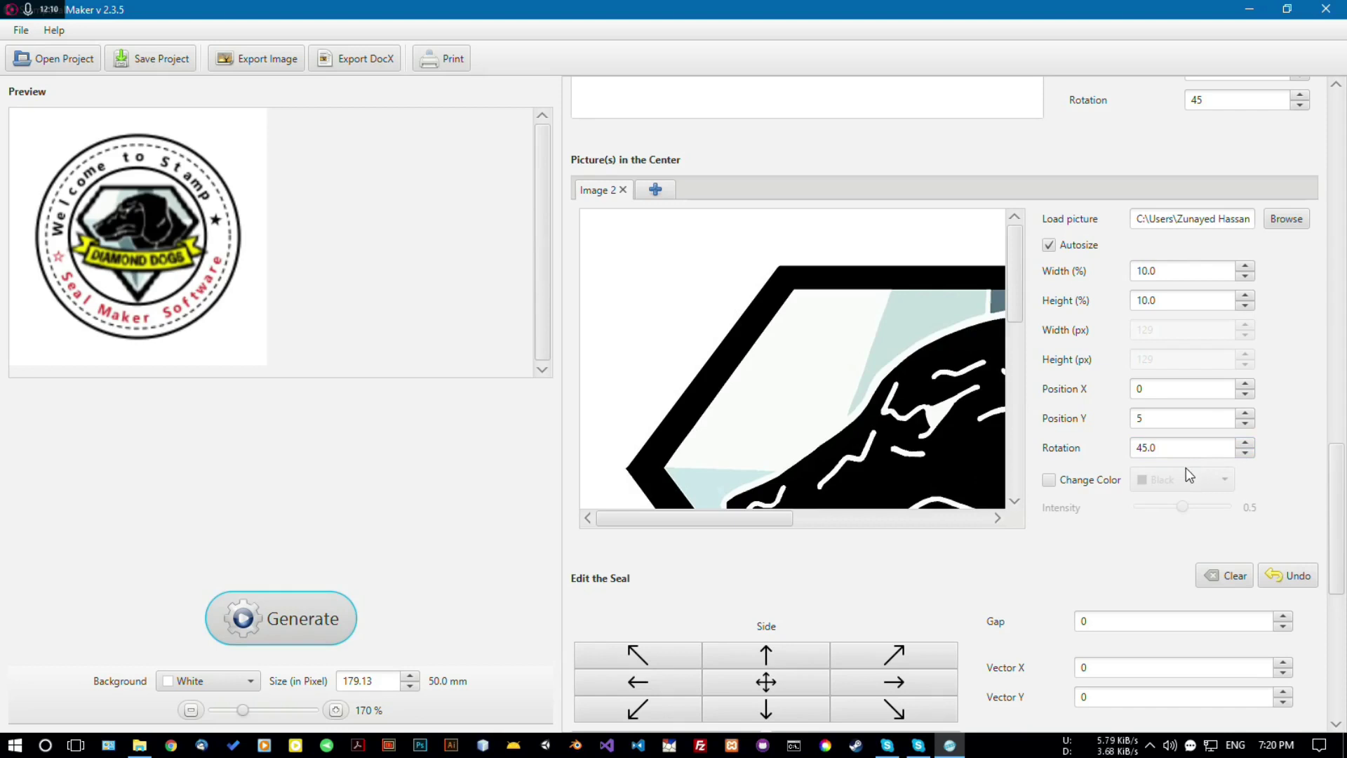
click(1161, 447)
key(ctrl+a)
text(90)
key(Tab)
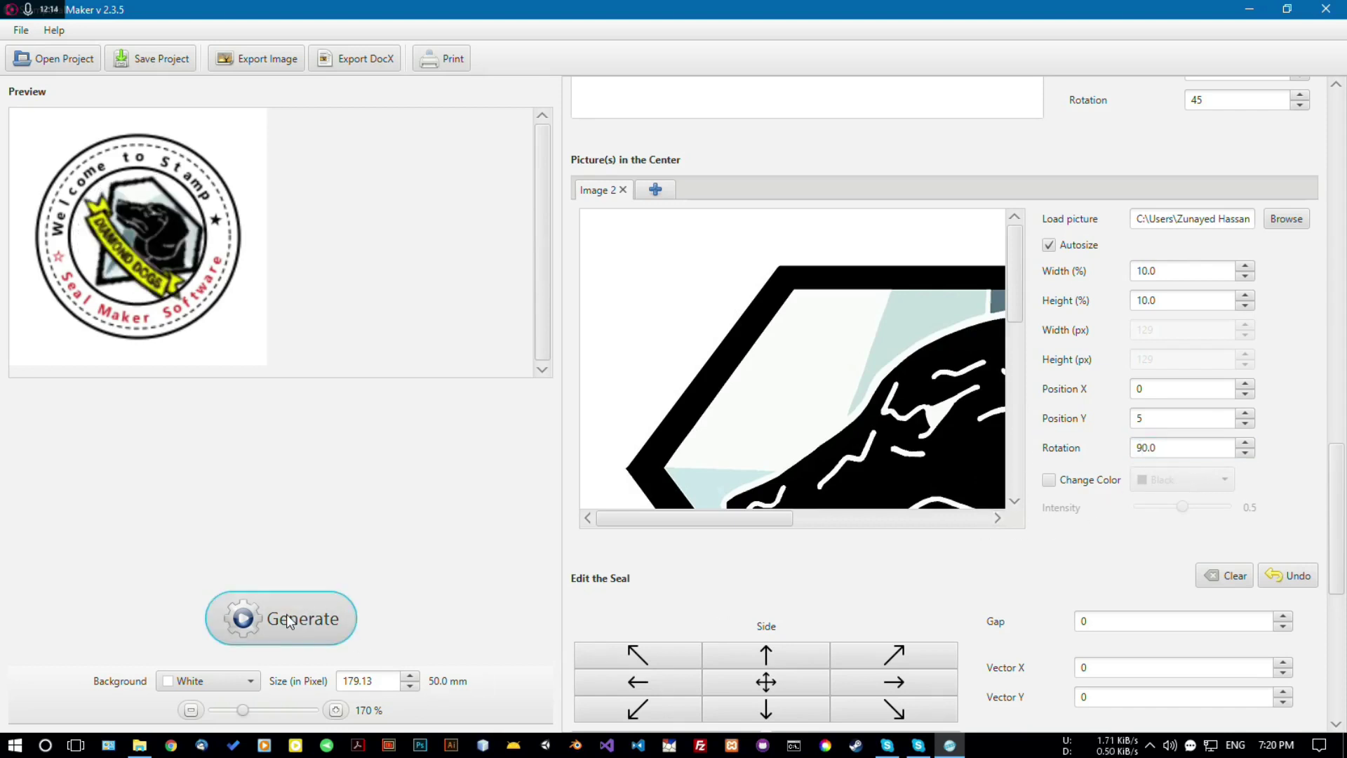
Reset the Diamond Dogs picture's rotation to 0 and regenerate the preview.
click(1177, 450)
double_click(1178, 450)
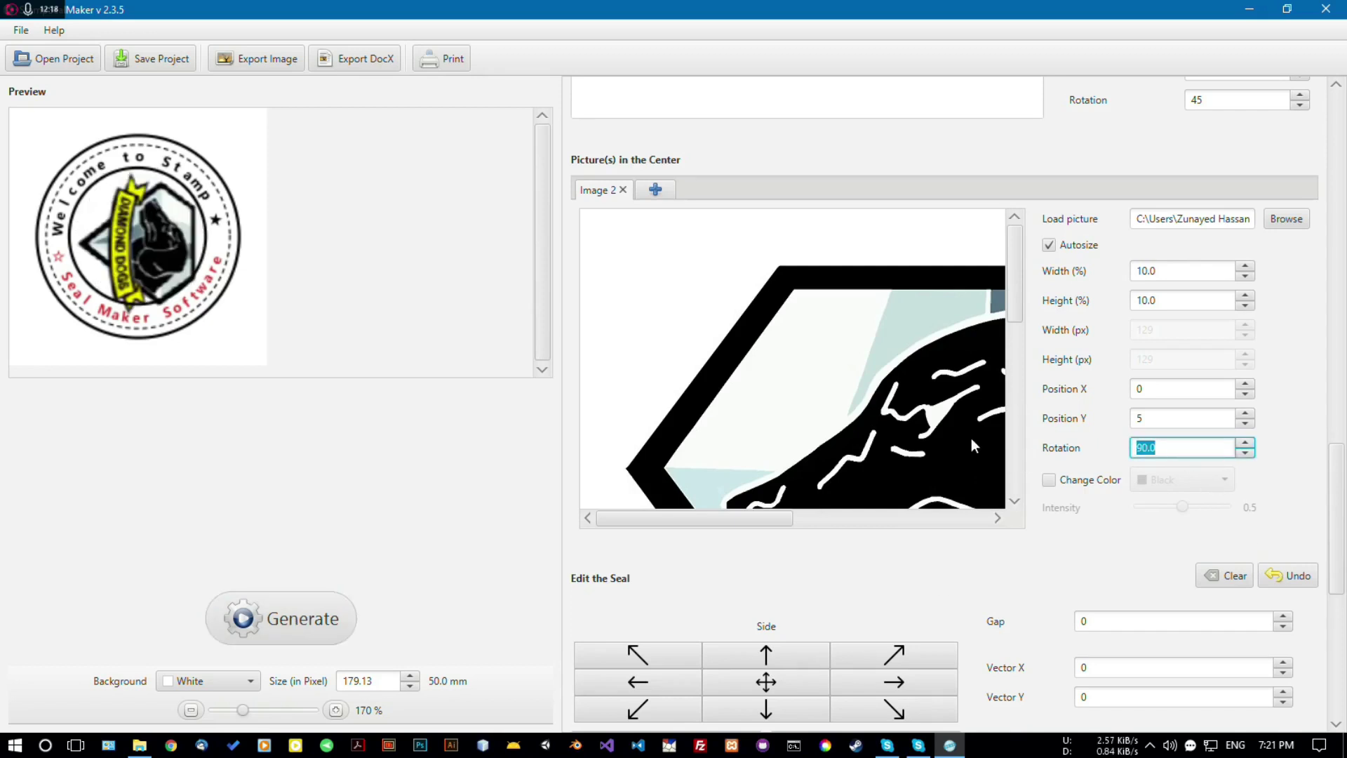
text(0)
click(331, 629)
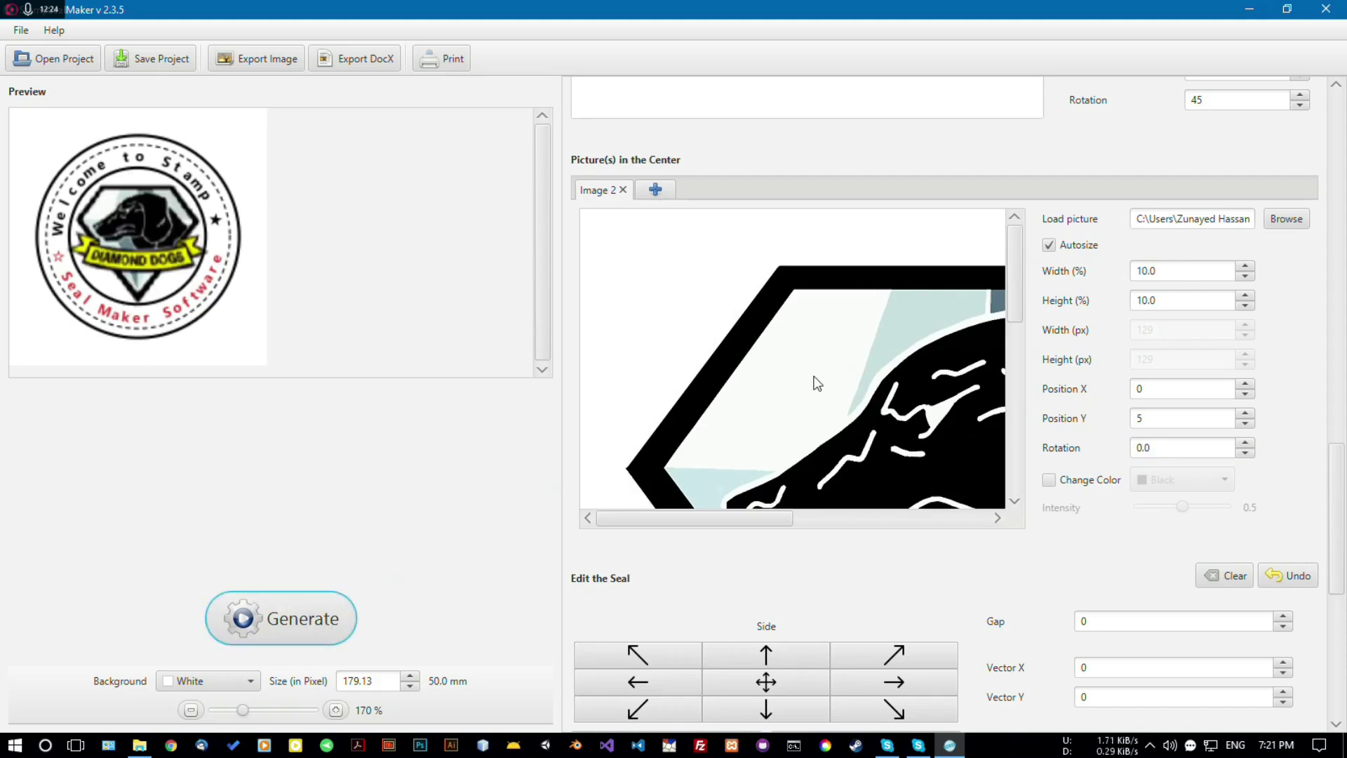
Try the Discrepancy effect on the seal in all directions, undo it, and clear the seal edits.
mouse_move(1338, 463)
mouse_down()
mouse_move(1335, 554)
mouse_move(1344, 460)
mouse_move(1338, 525)
mouse_up()
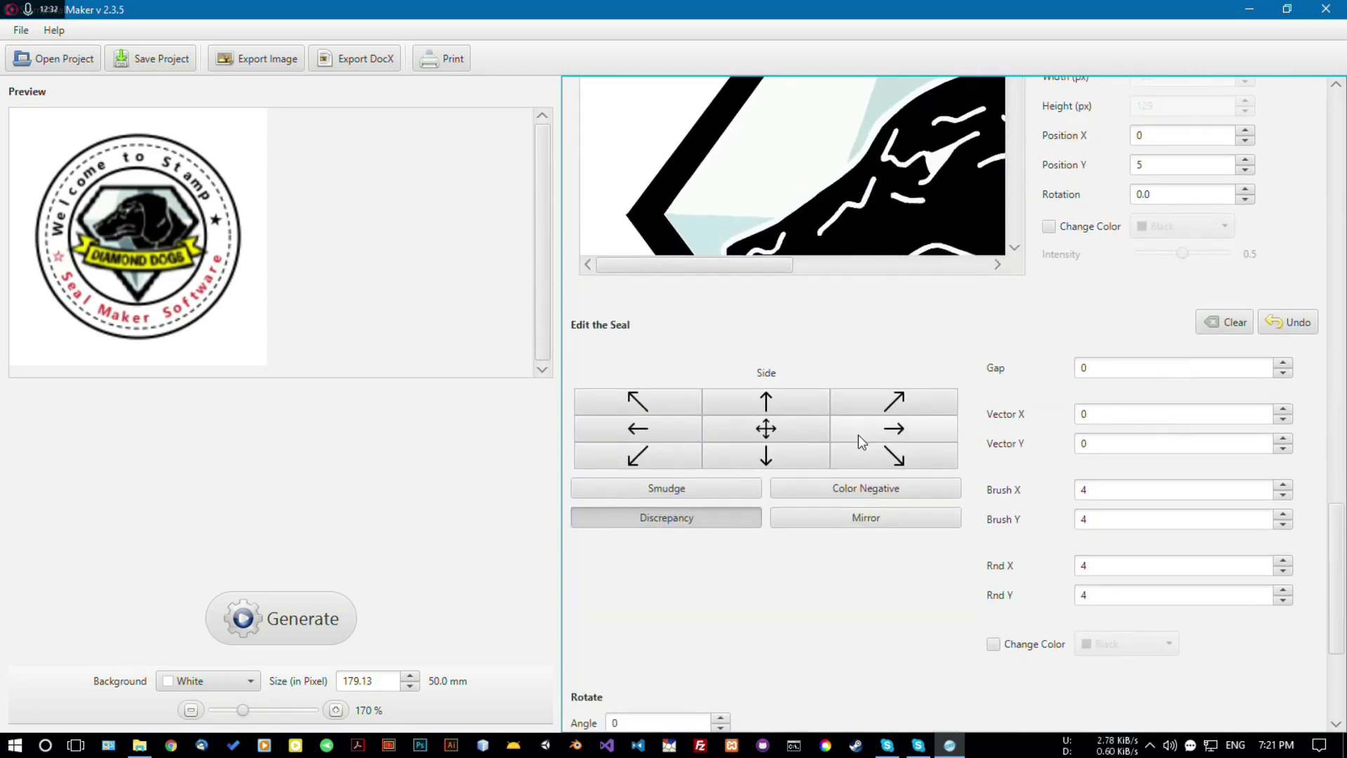
click(752, 434)
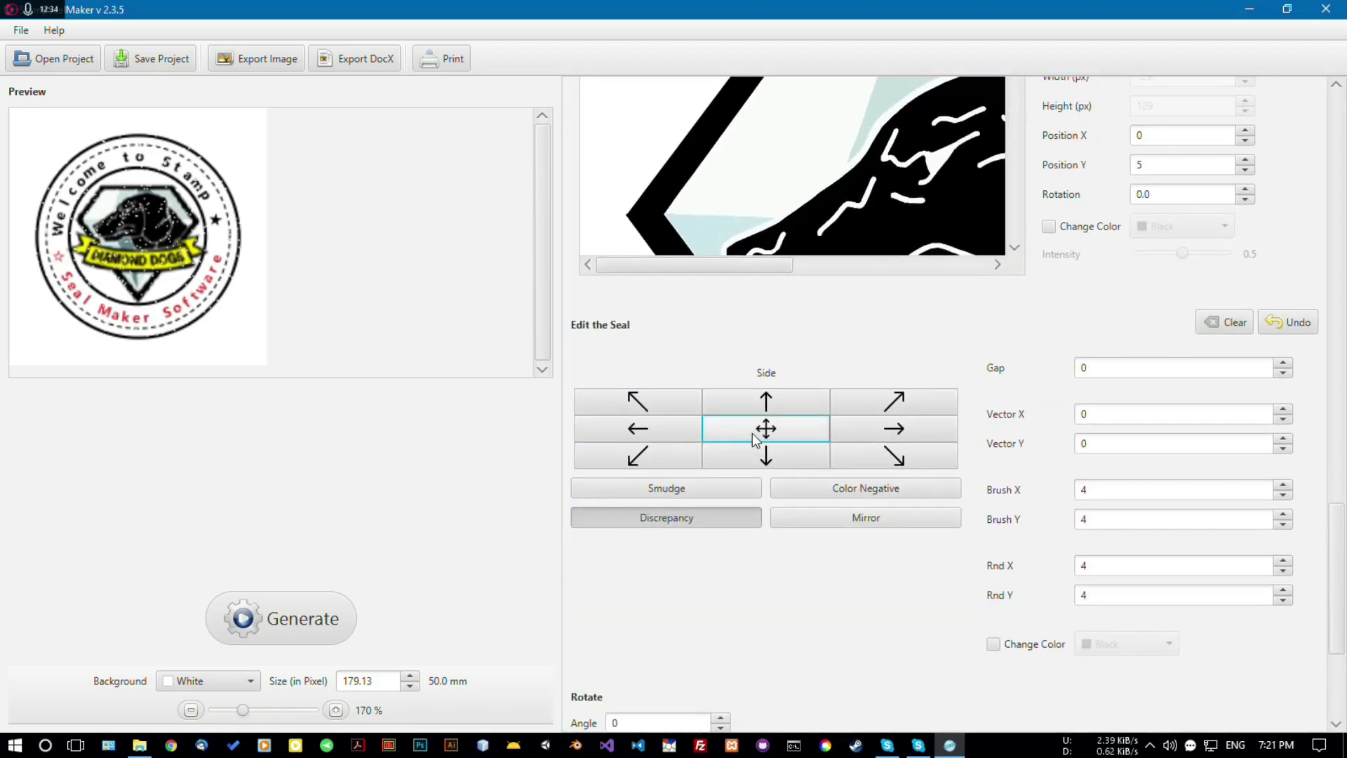
click(1283, 331)
click(1283, 331)
click(1282, 331)
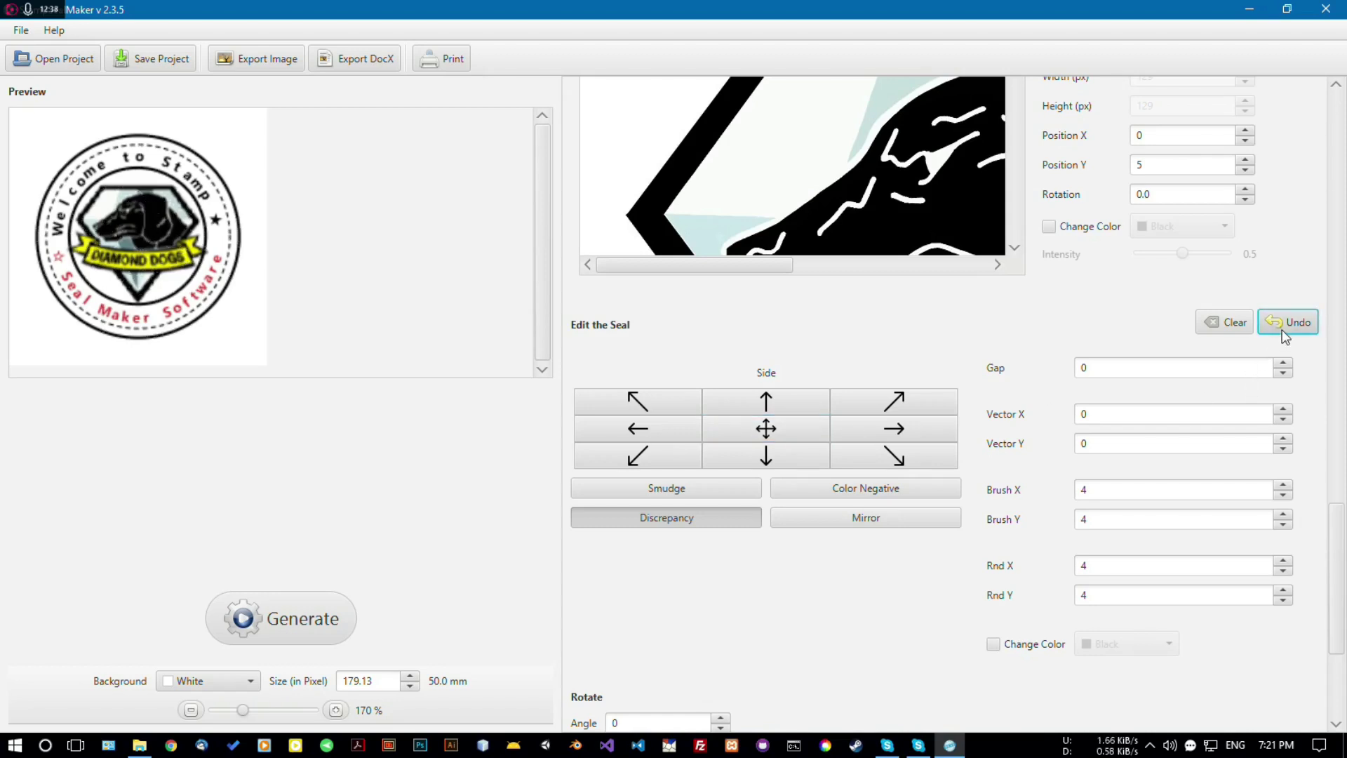
click(1227, 324)
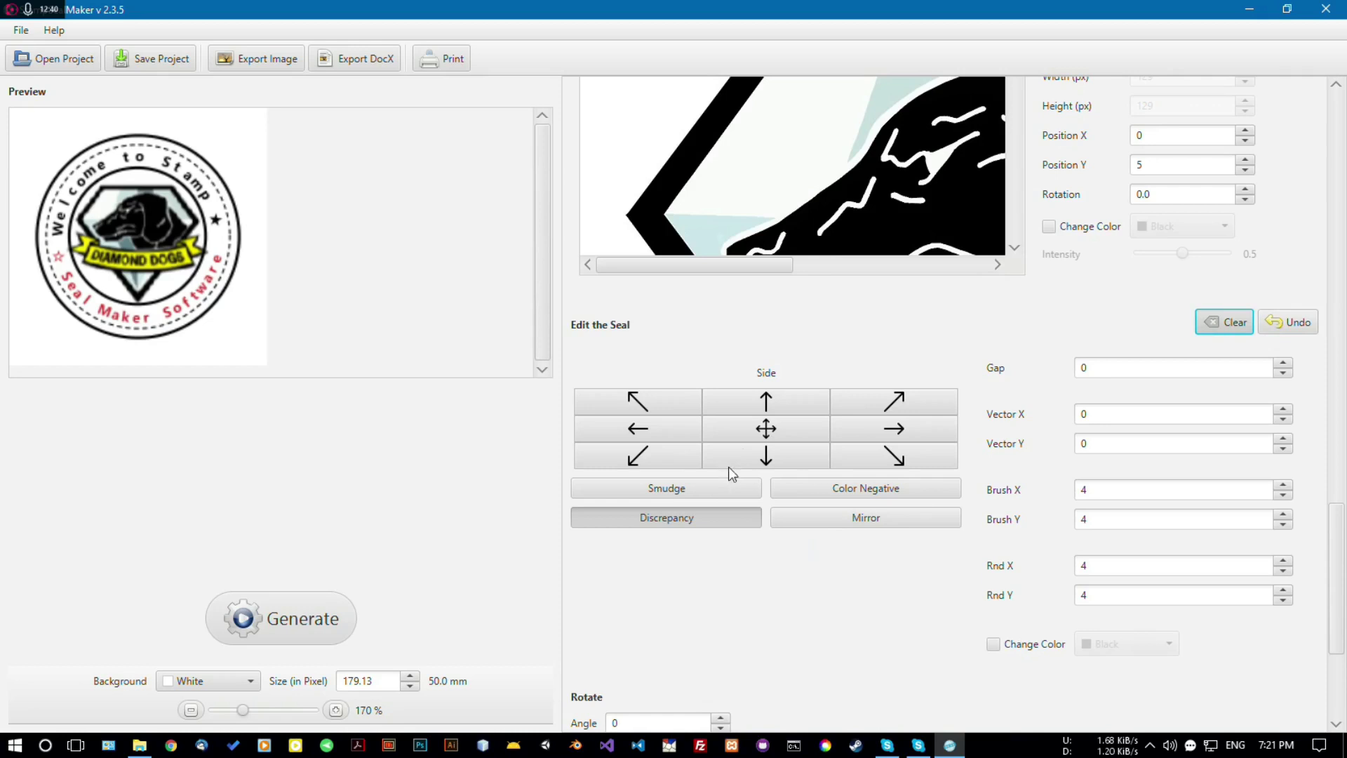
Try the Smudge effect on the seal in all directions and clear it.
click(760, 439)
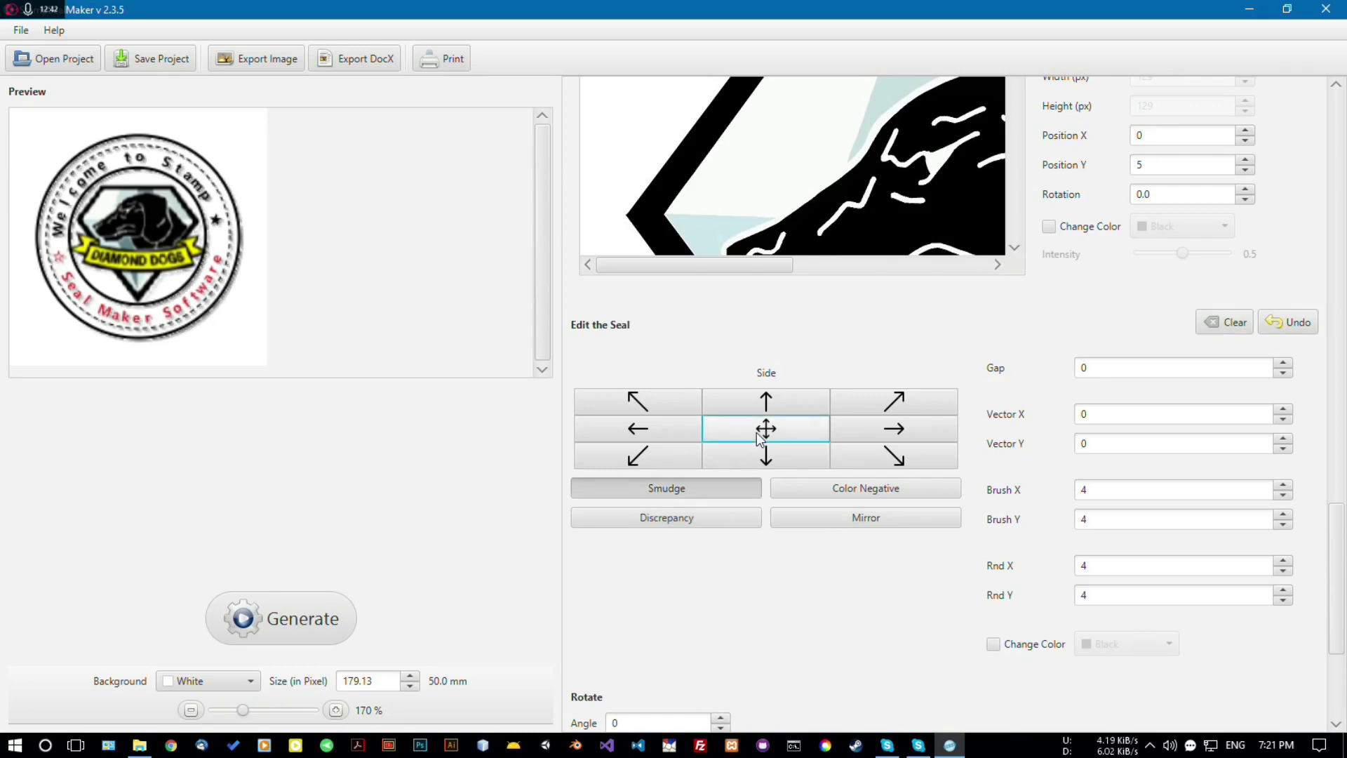
click(1231, 327)
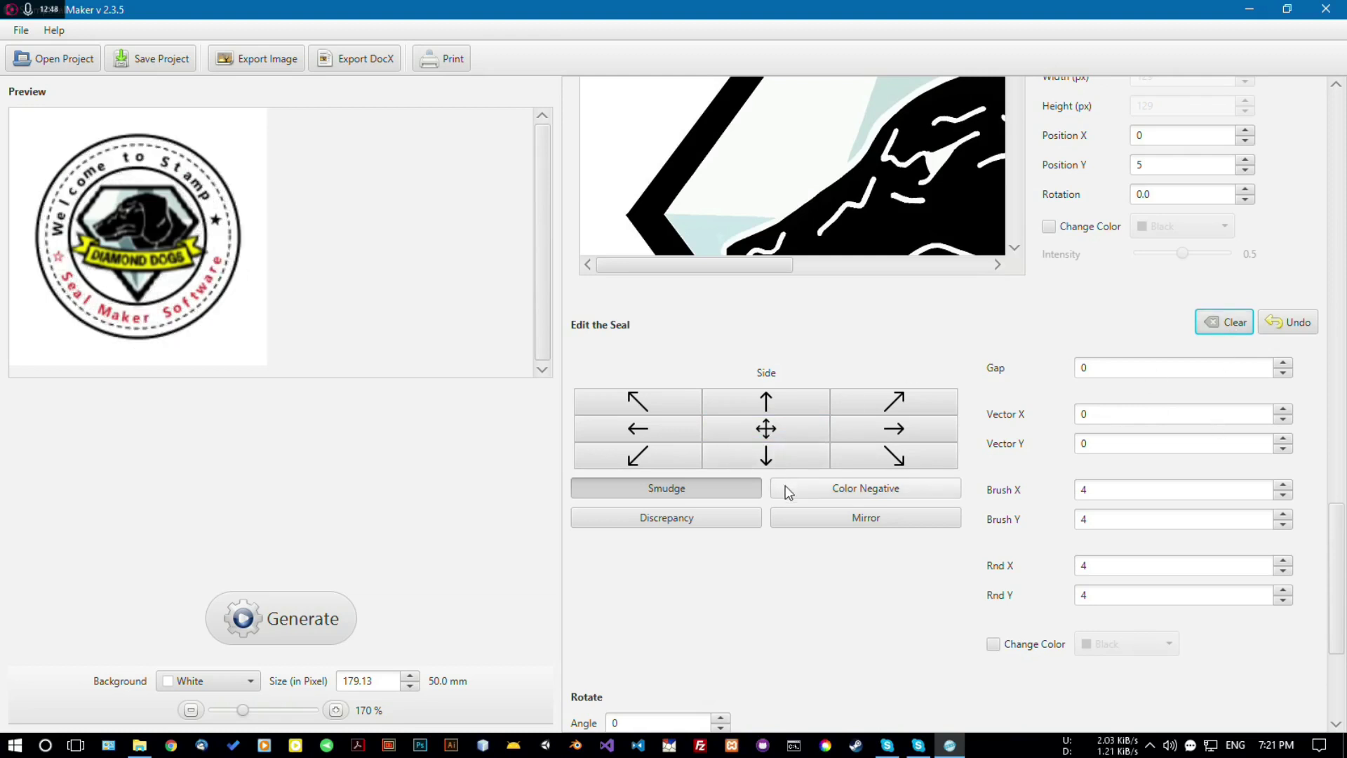
Try the Mirror effect on the seal by switching it back and forth several times.
click(866, 521)
click(866, 520)
click(866, 520)
click(866, 521)
click(866, 521)
click(866, 521)
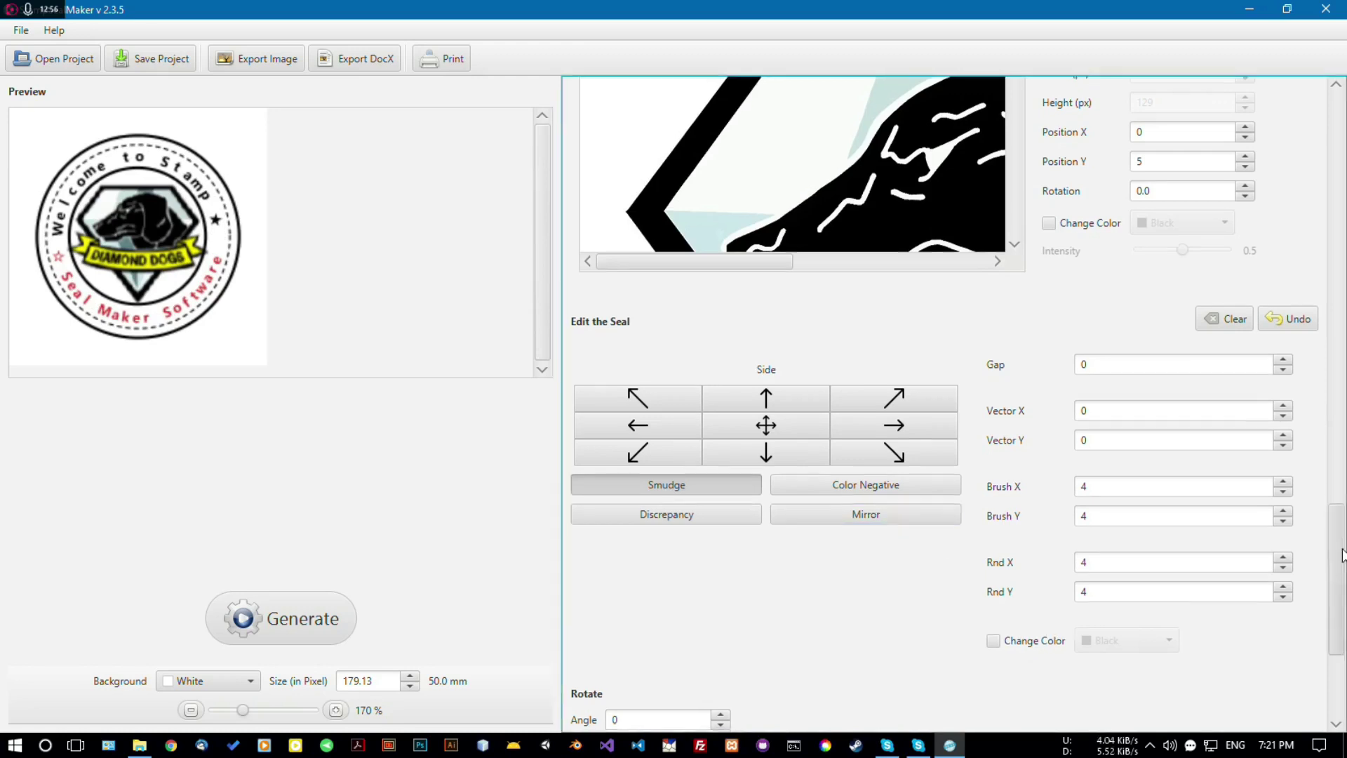
Enable Change Color in the seal editing section and recolor the whole seal with purple #663366.
scroll(1336, 561, down, 3)
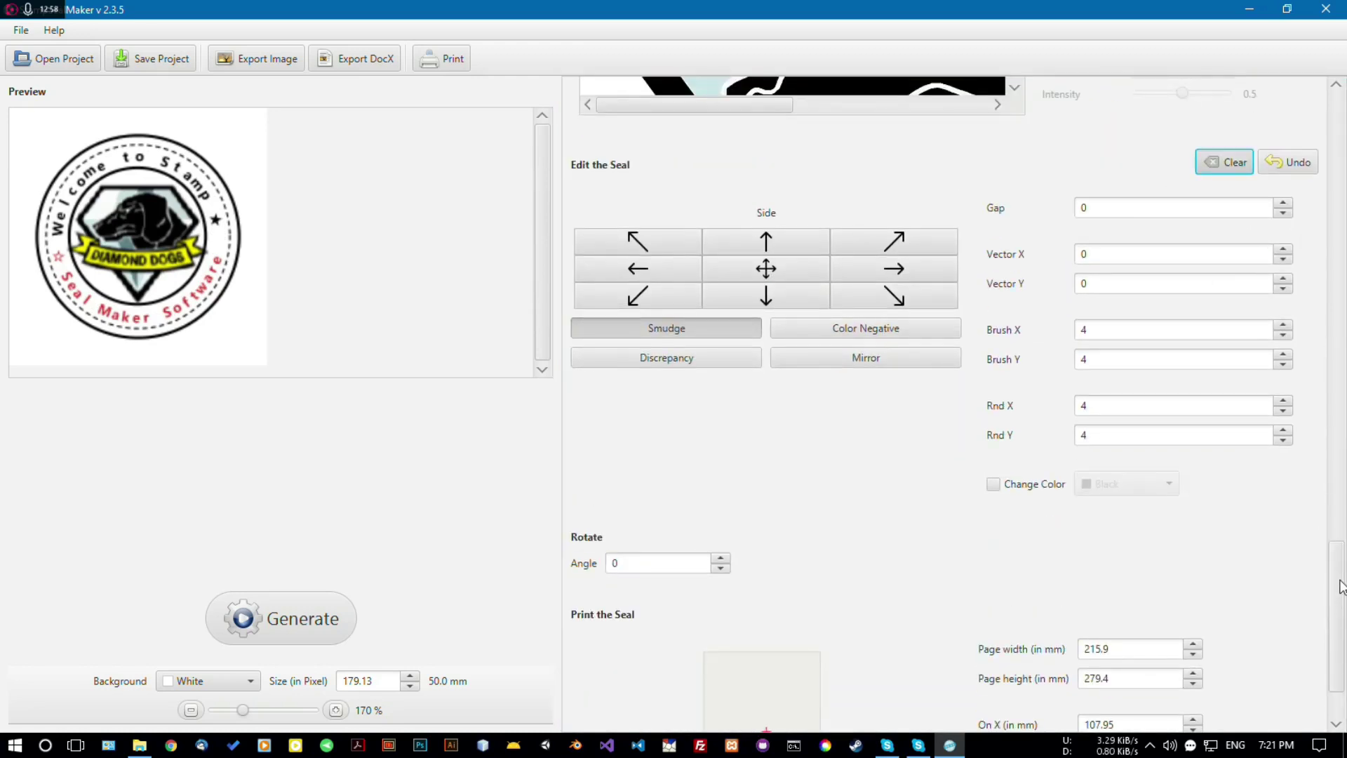
scroll(1336, 581, up, 3)
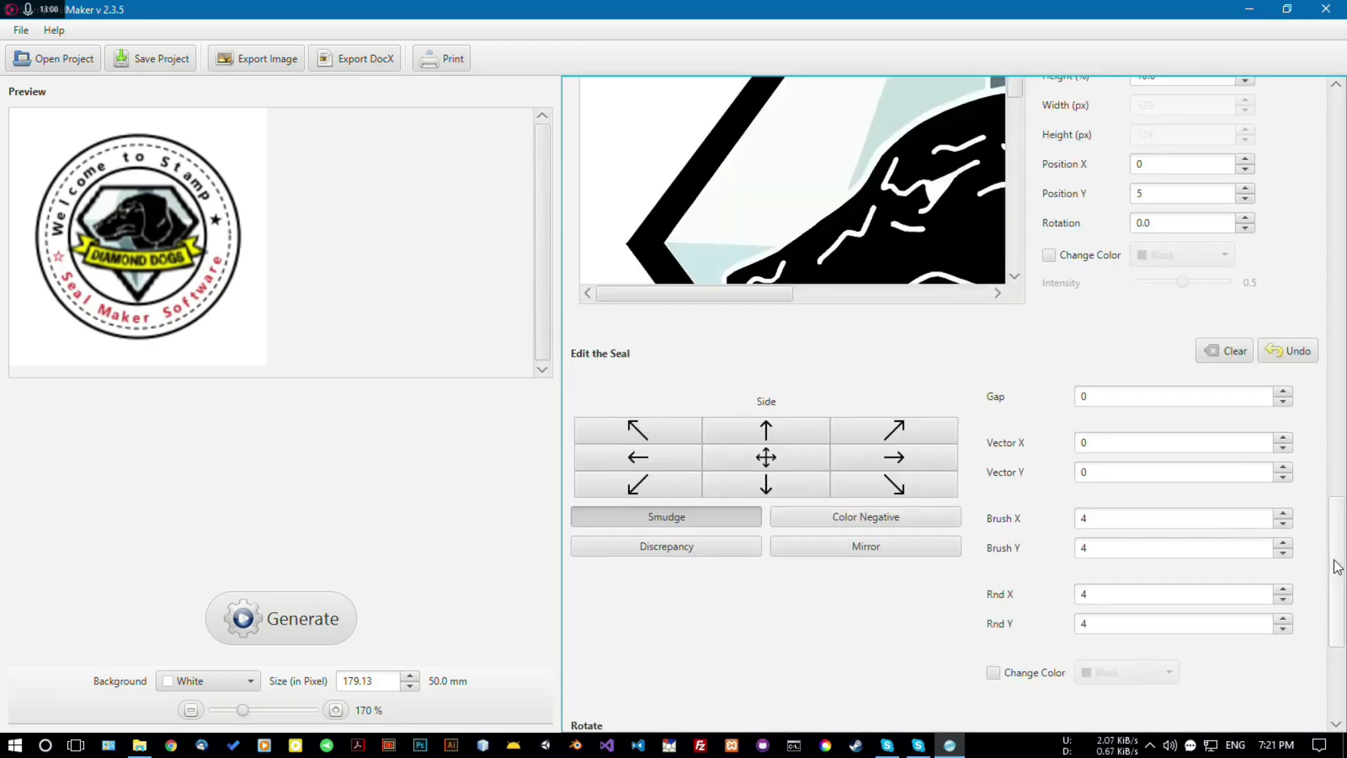
scroll(1025, 403, down, 5)
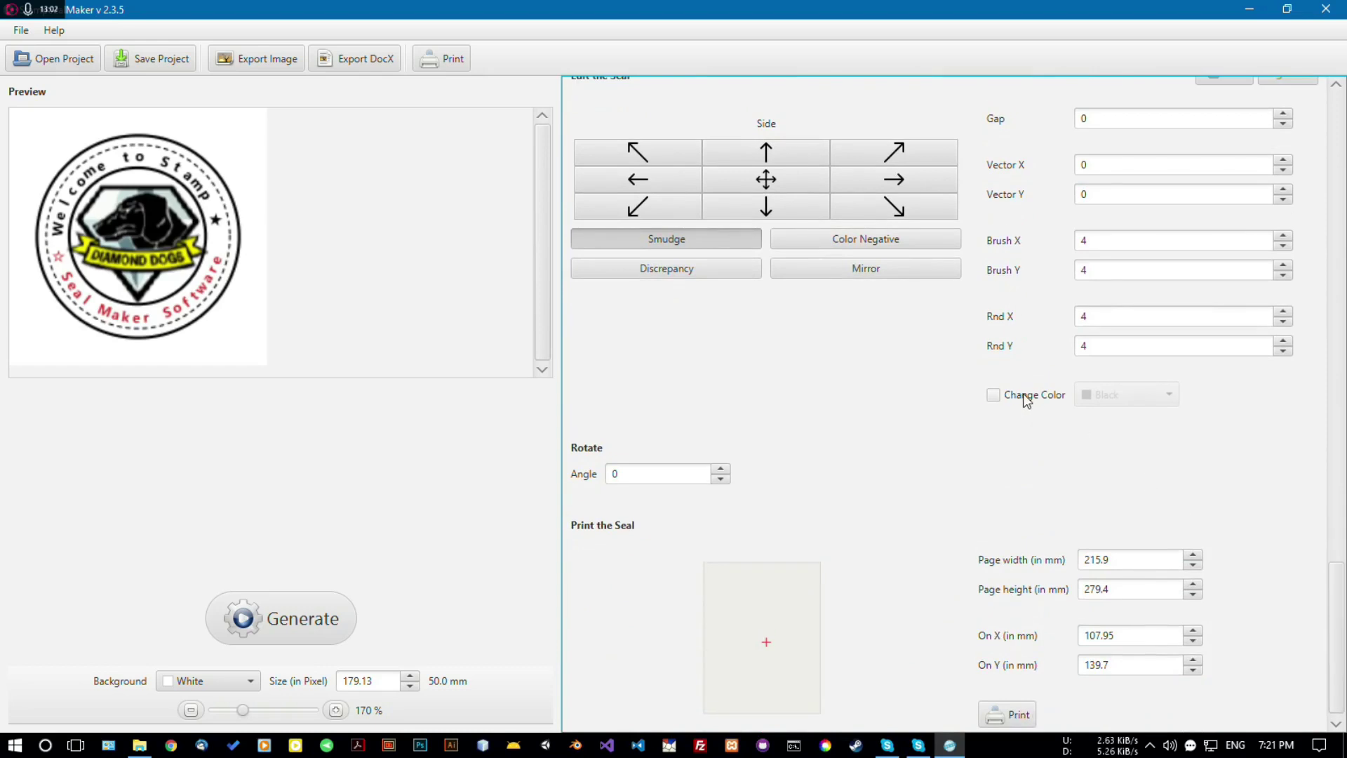
click(1023, 397)
click(1093, 397)
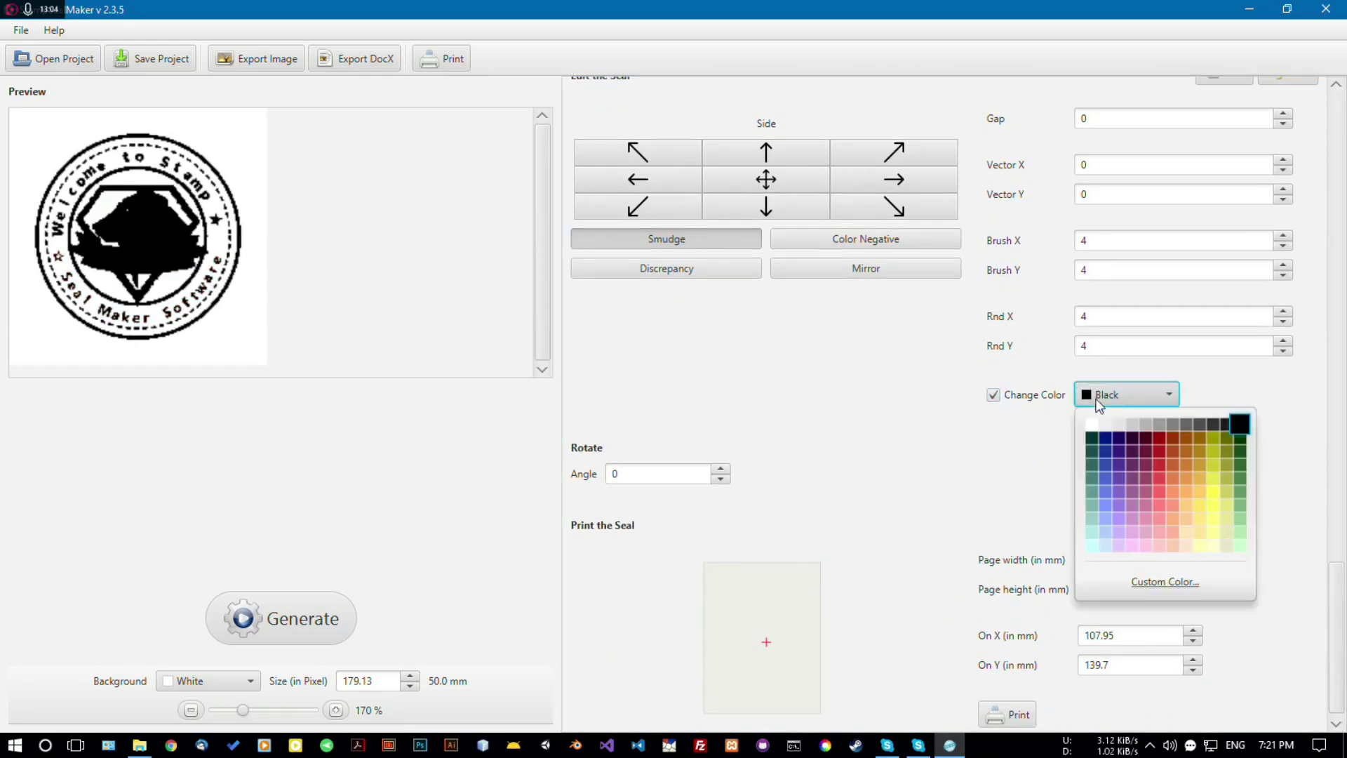
click(1129, 466)
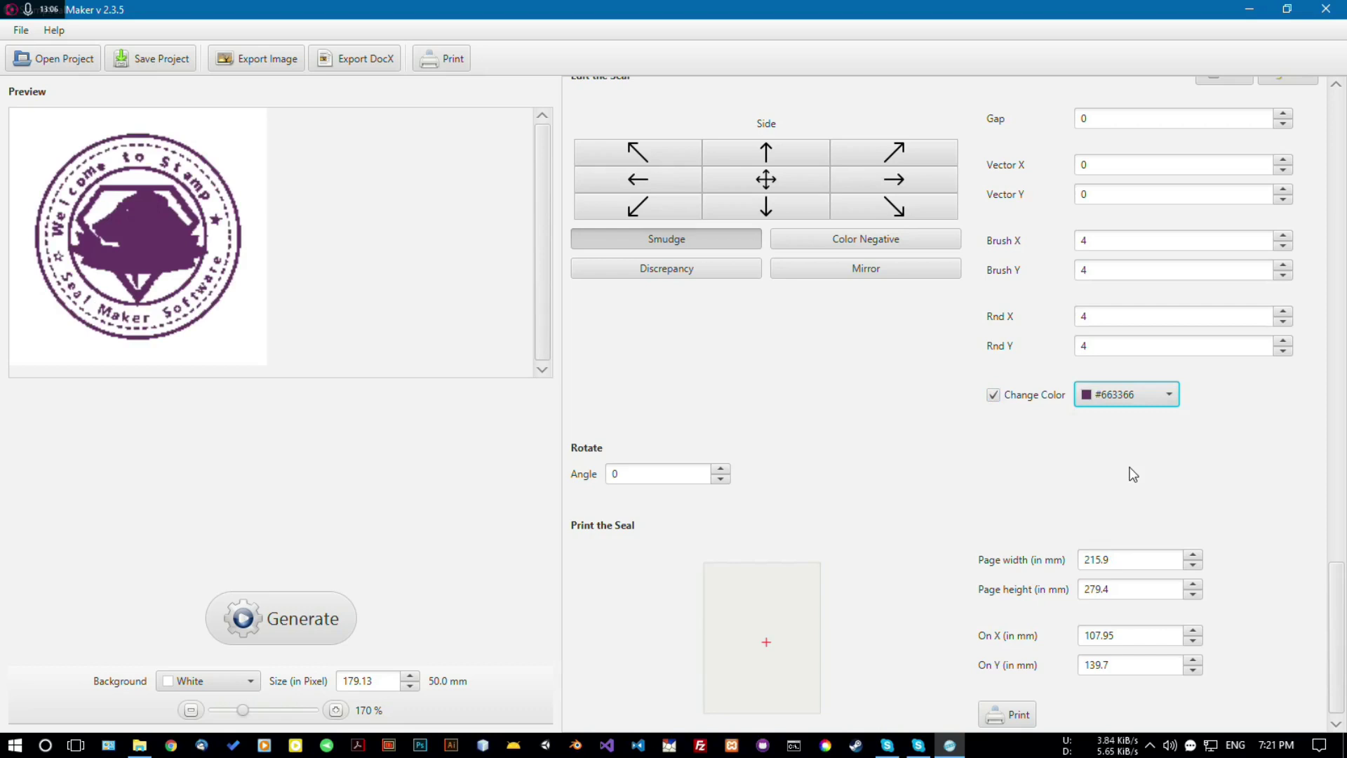
Disable Change Color for the whole seal and regenerate the preview in its original colors.
click(1038, 406)
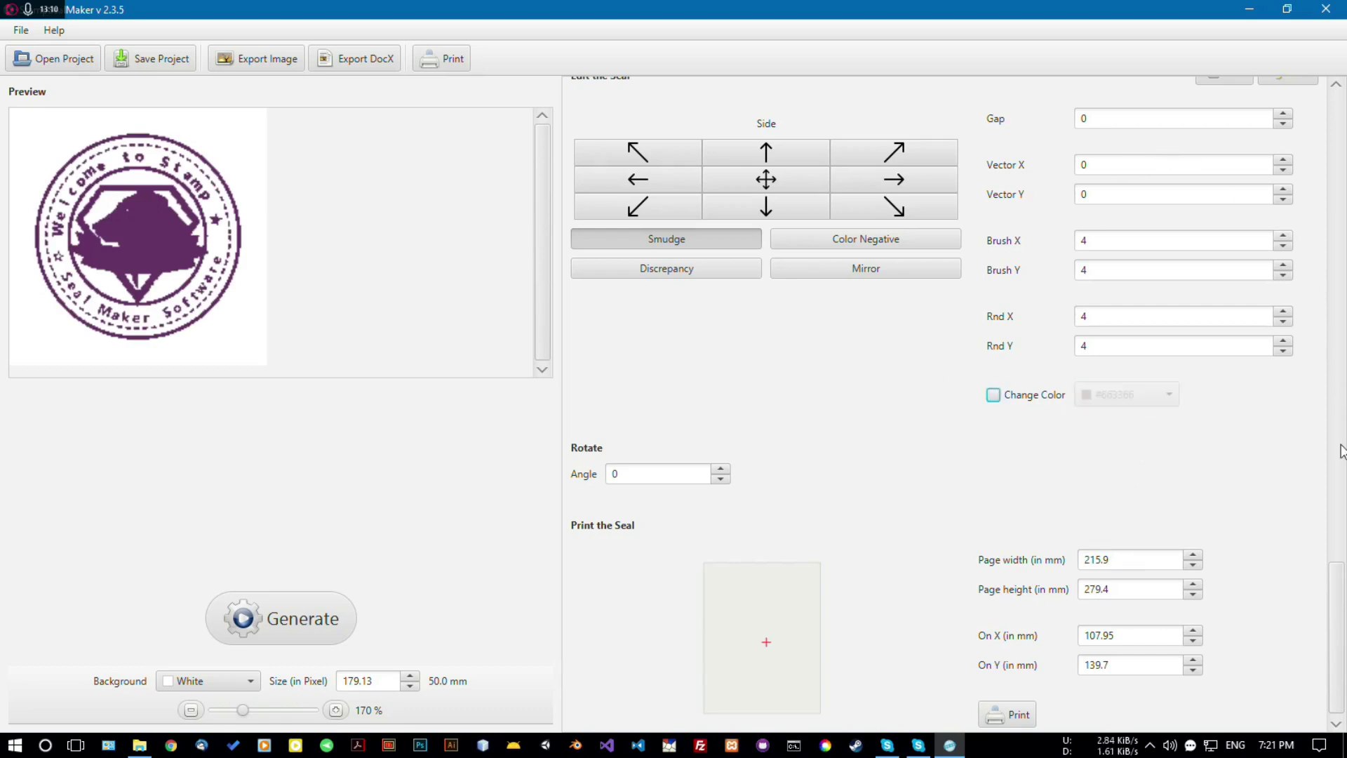
scroll(1342, 542, up, 6)
click(342, 613)
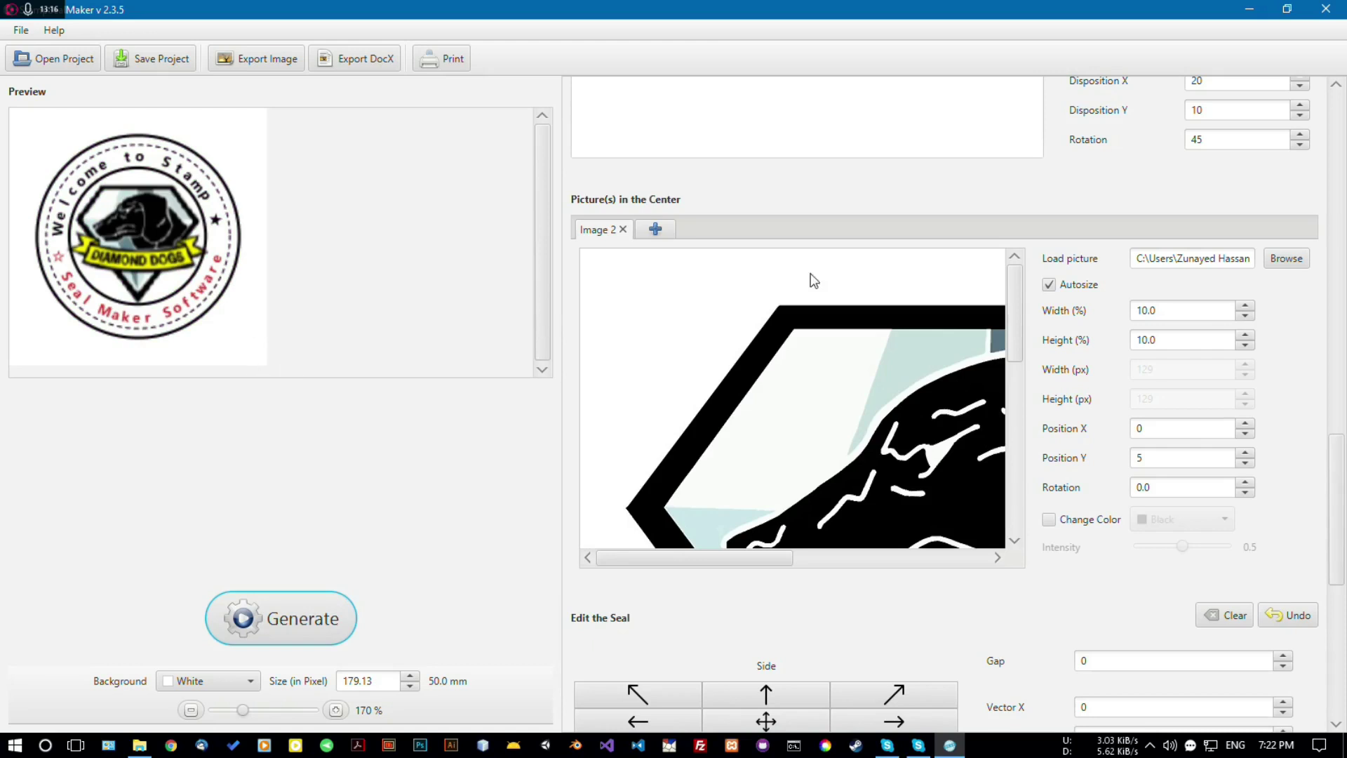
Set the Rotate angle of the whole seal to 90 and regenerate the preview.
drag(1341, 480, 1342, 609)
double_click(618, 461)
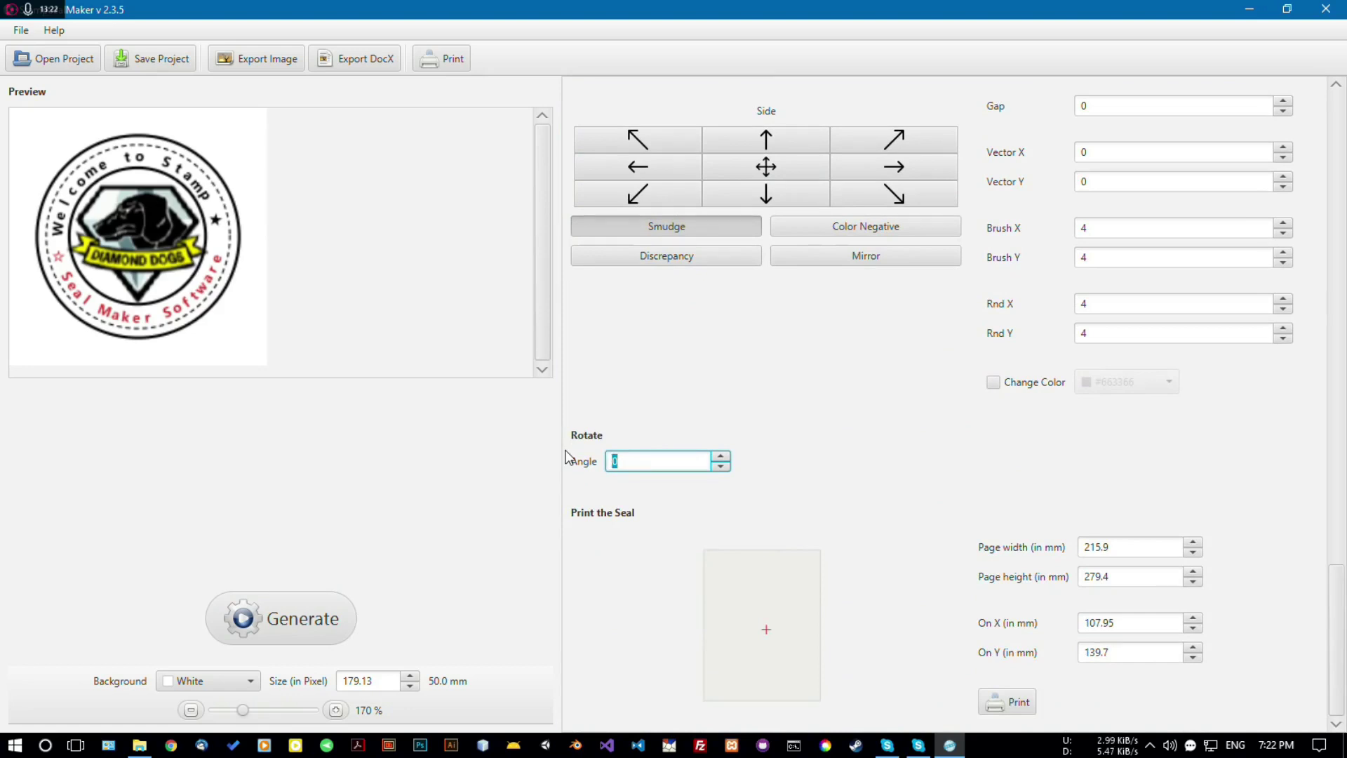
text(90)
click(287, 619)
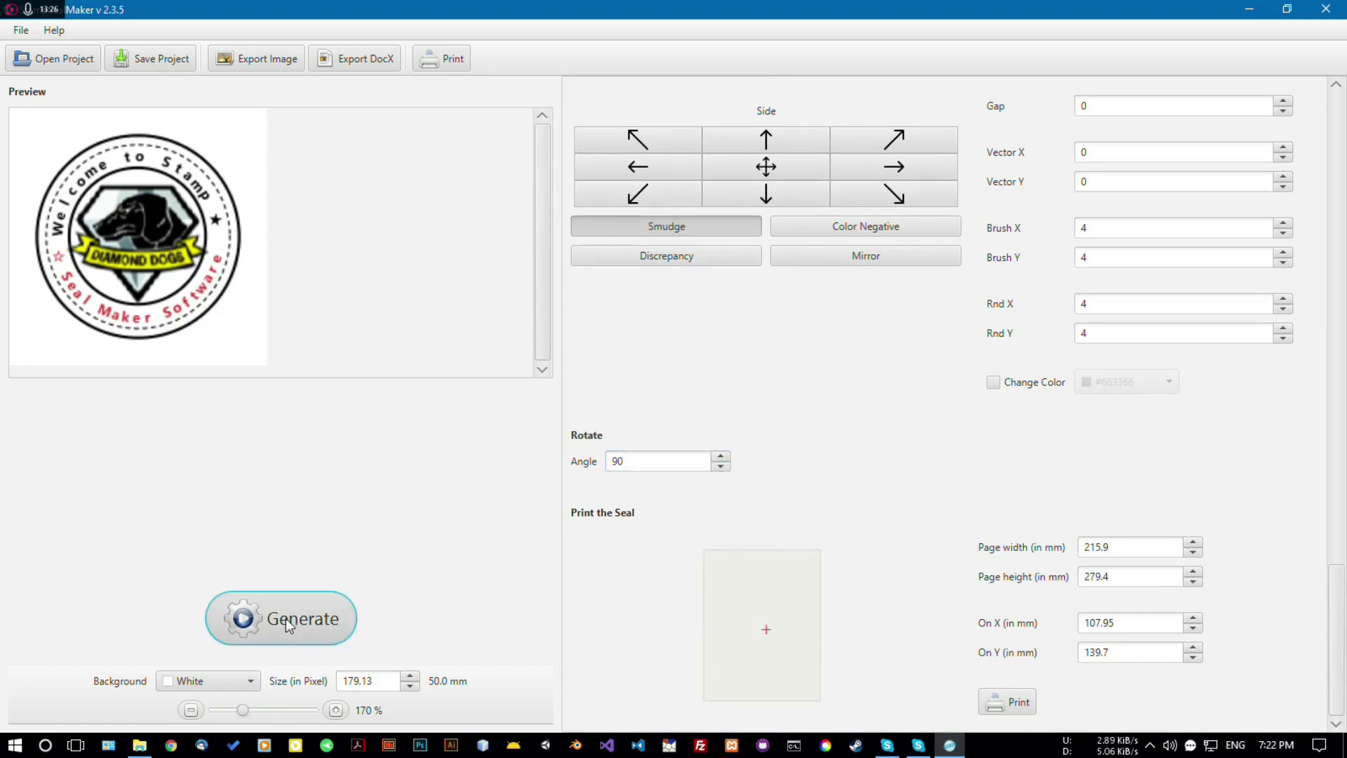
click(283, 619)
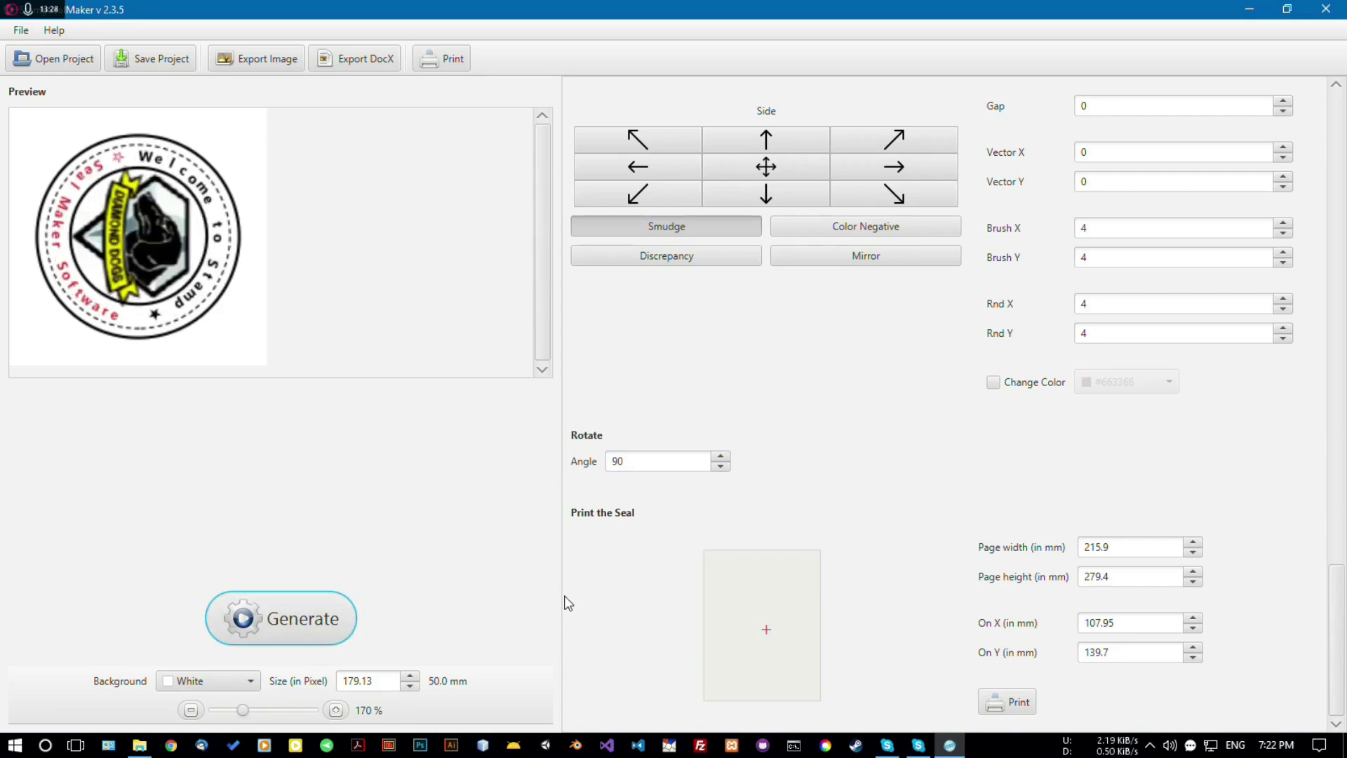
Reset the Rotate angle of the whole seal to 0 and regenerate the preview.
drag(656, 460, 514, 457)
text(0)
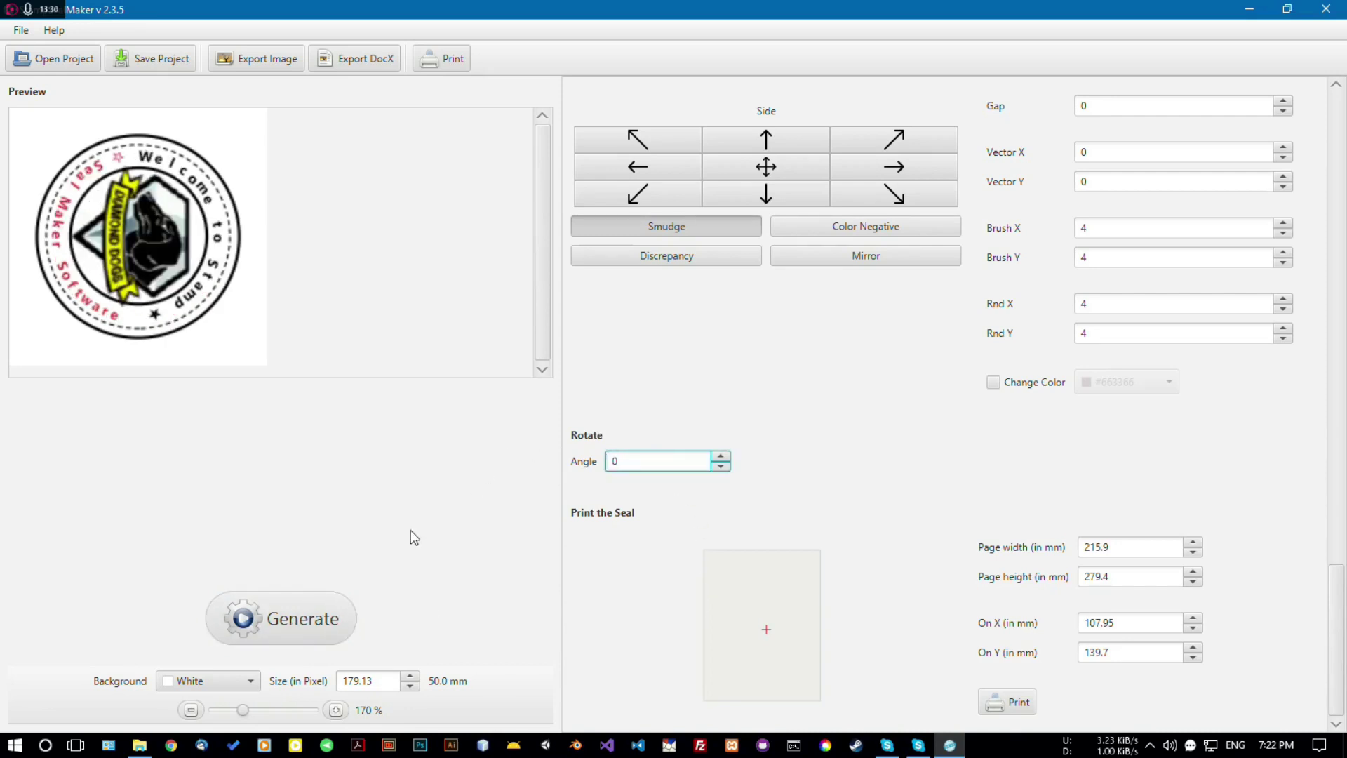
click(327, 600)
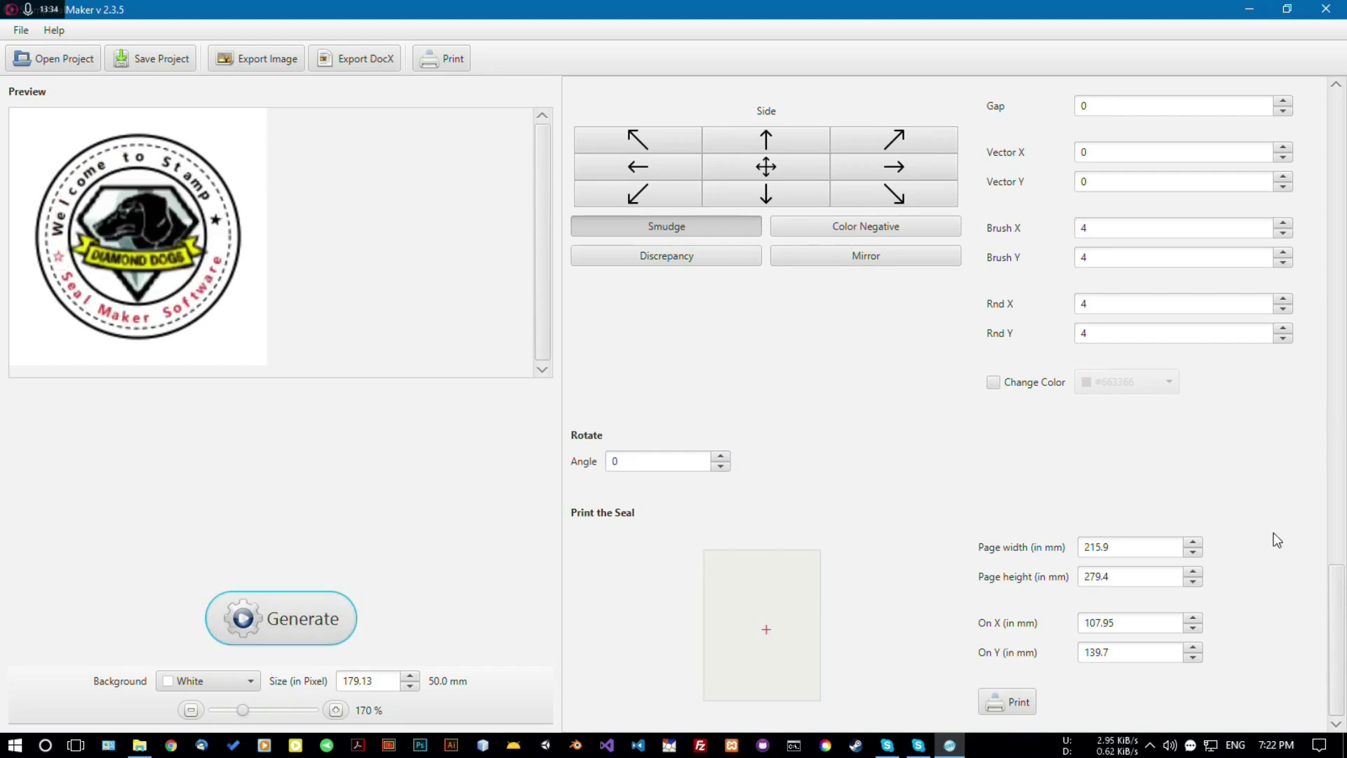
Set the seal's background color to light yellow #ffff99.
click(1335, 605)
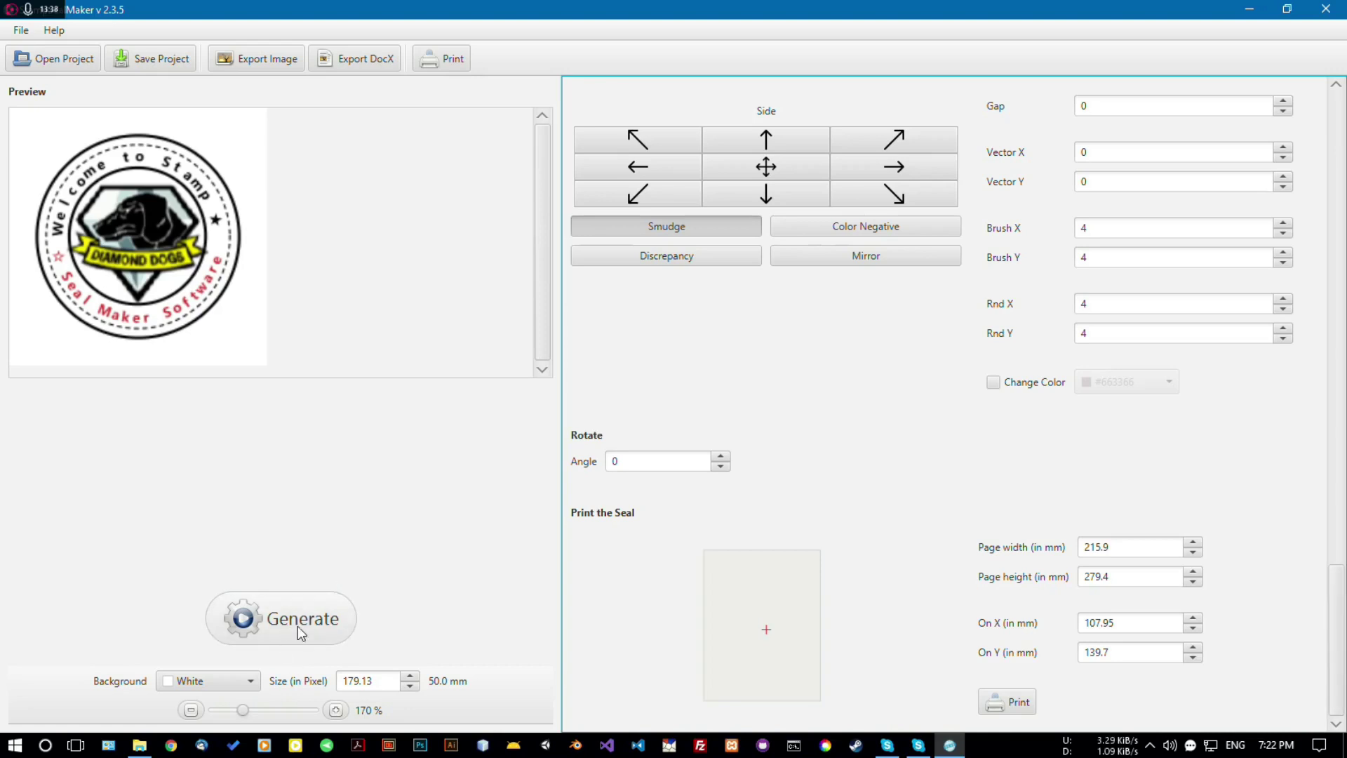
click(247, 685)
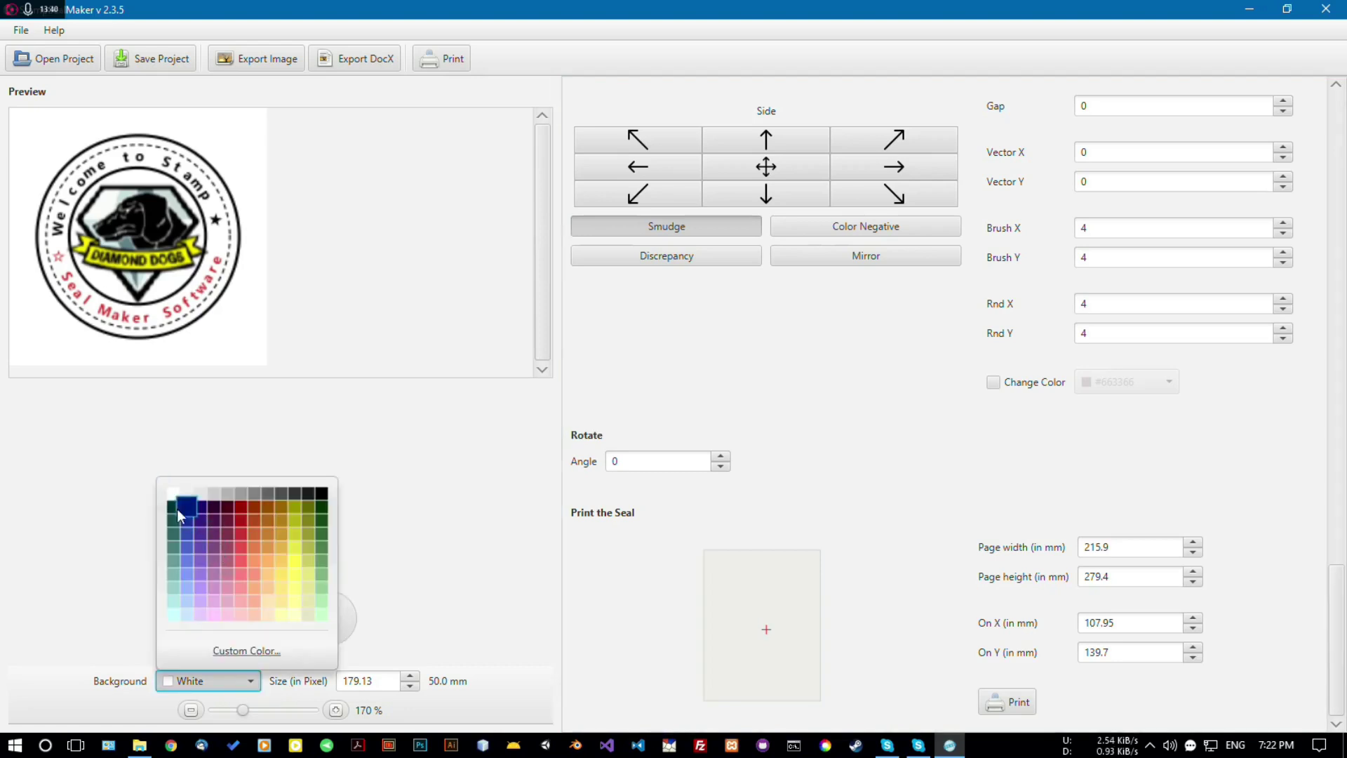
click(295, 601)
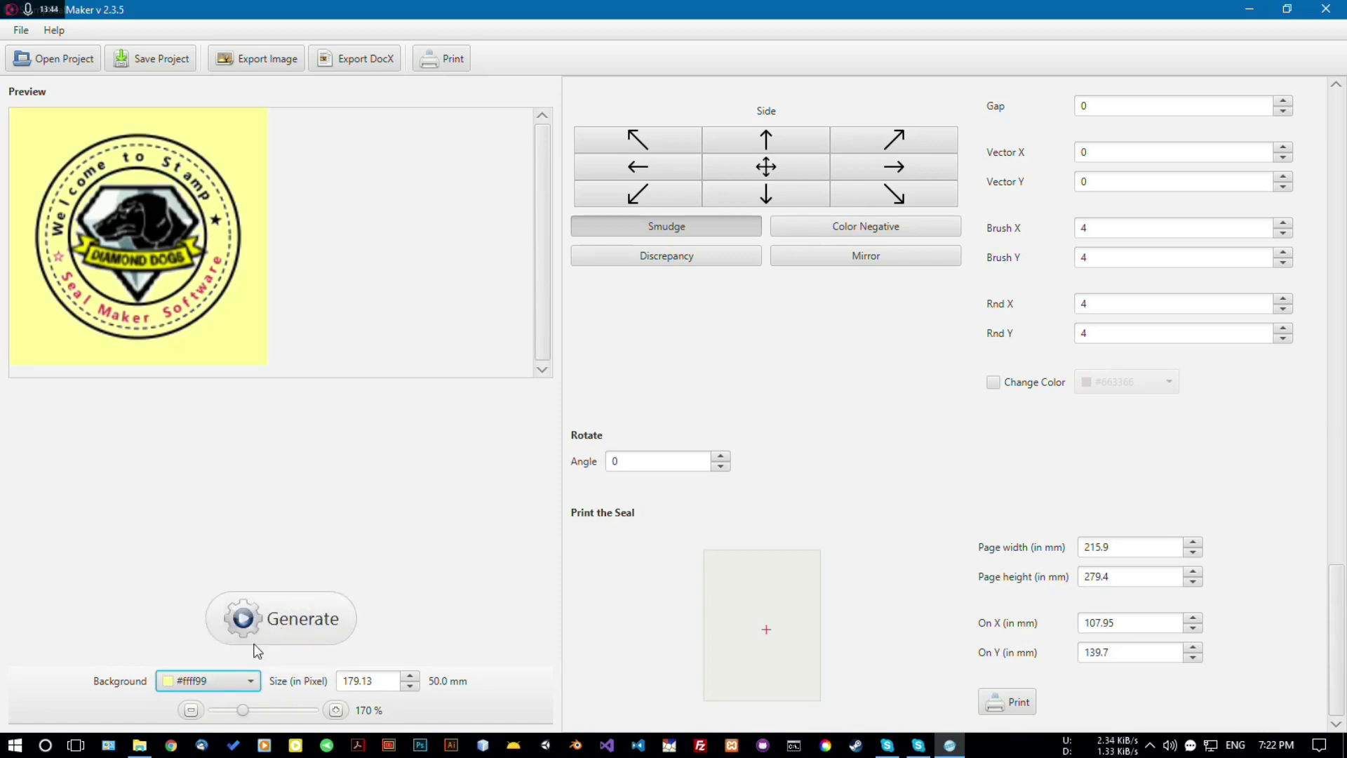
Set the seal's background color to White and regenerate the preview.
click(239, 681)
click(184, 495)
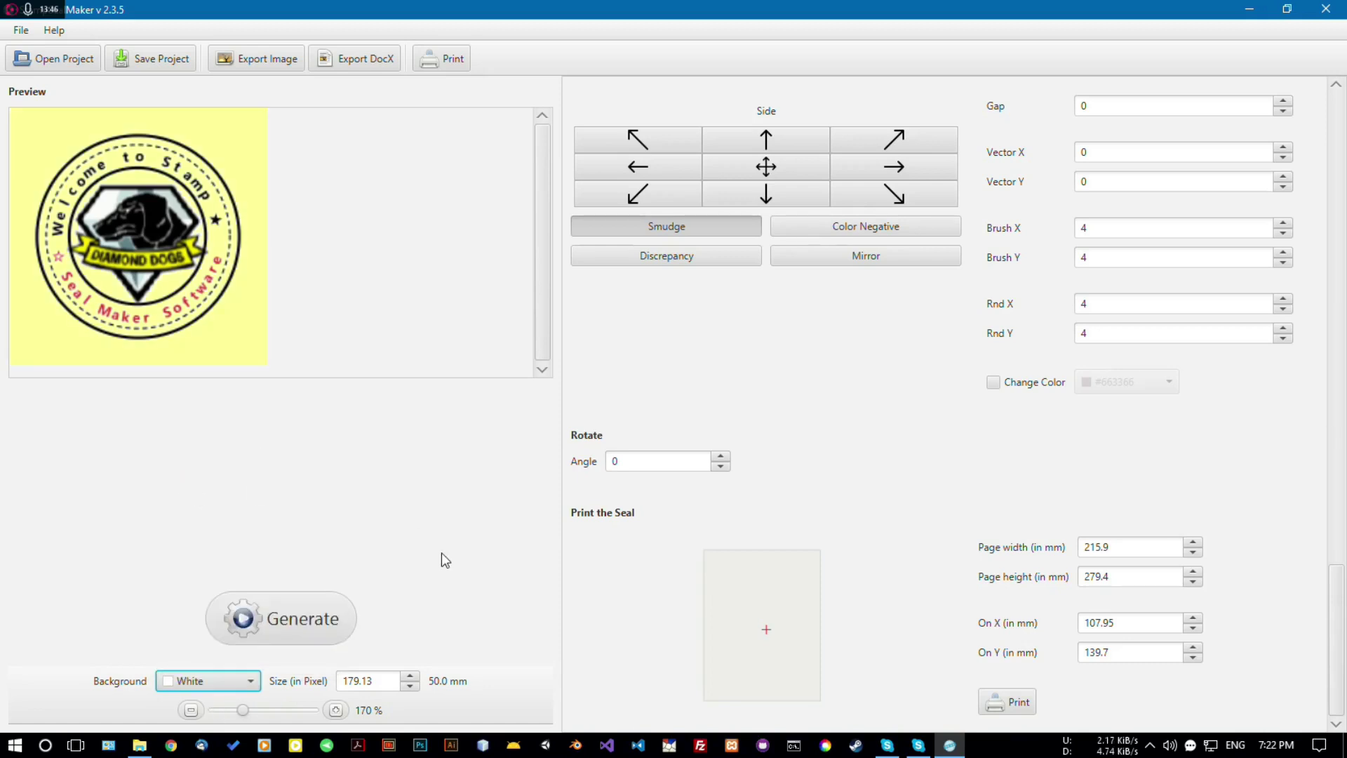
click(302, 627)
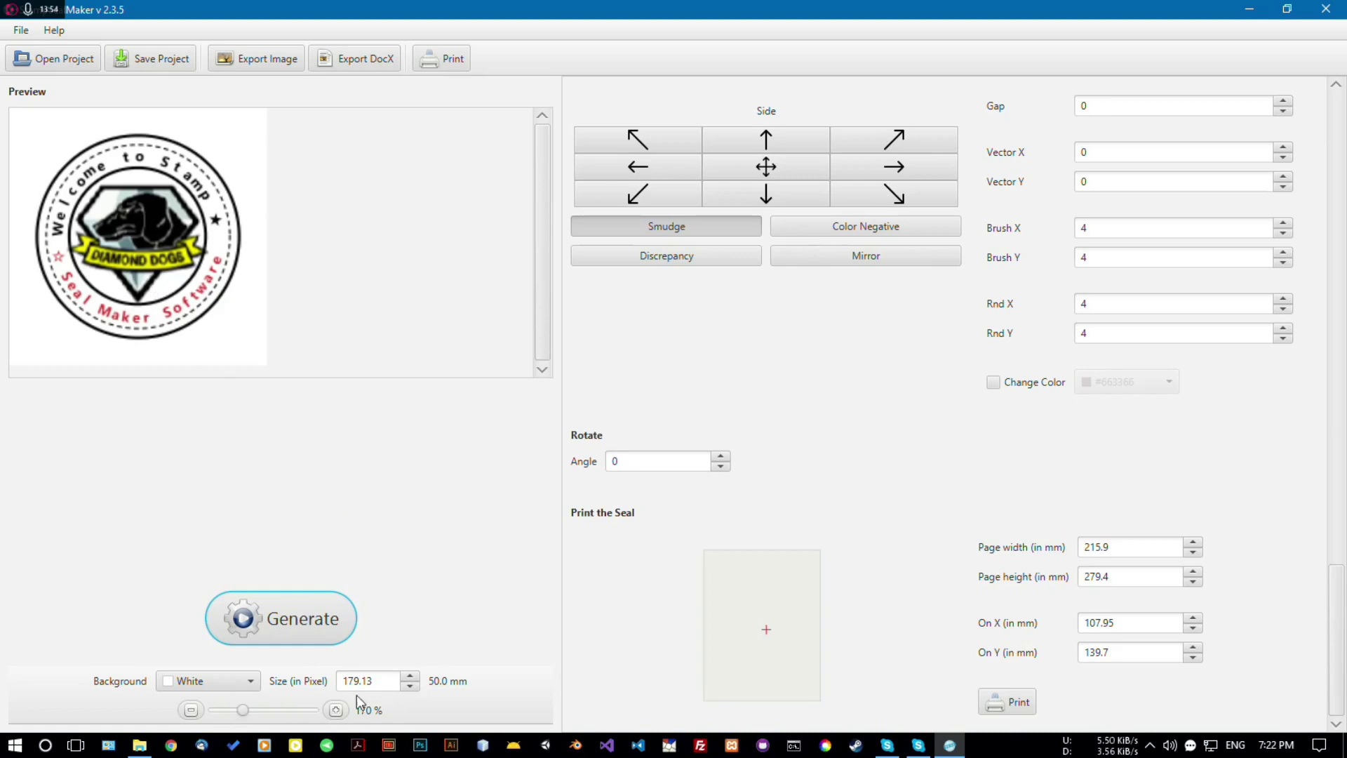
mouse_move(250, 714)
mouse_down()
mouse_move(272, 714)
mouse_move(247, 723)
mouse_up()
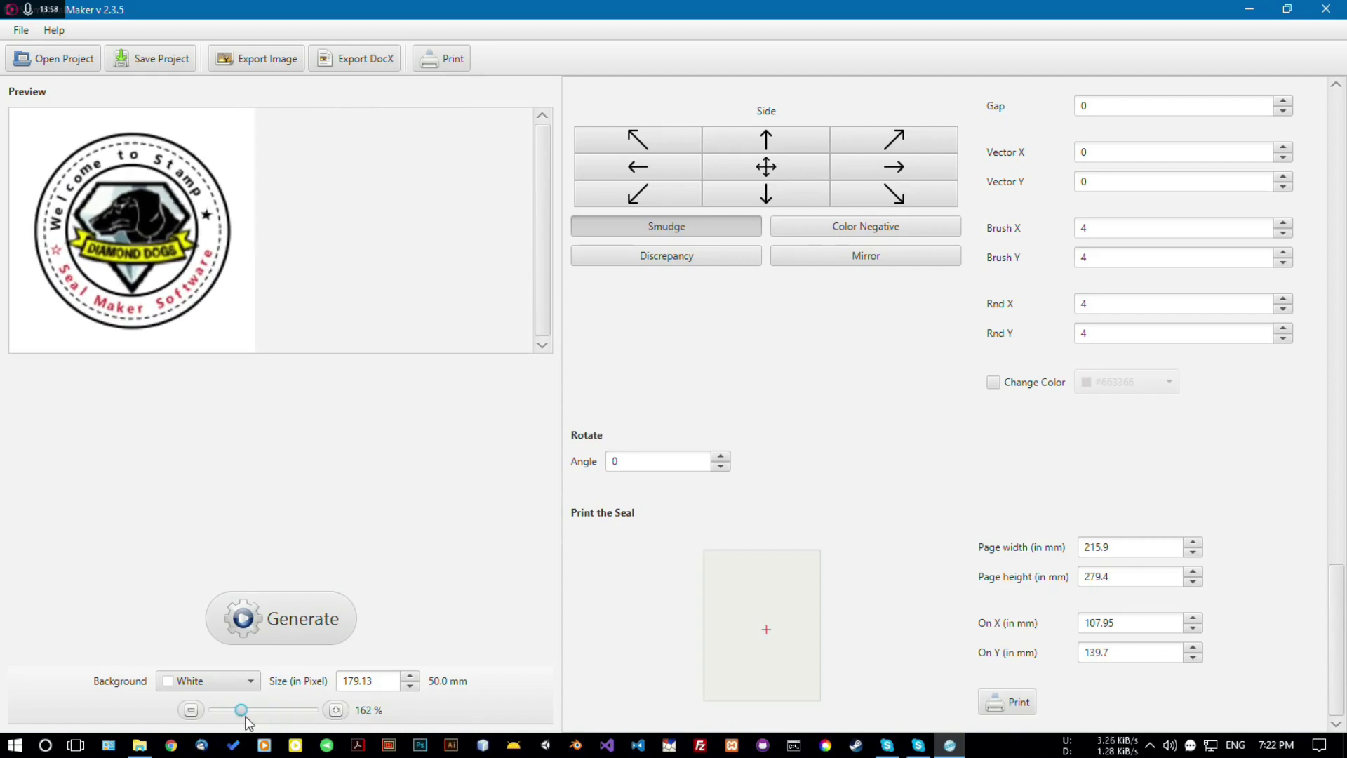
Move the seal's print position on the page to 57.71 mm on X and 67.07 mm on Y.
drag(744, 599, 738, 590)
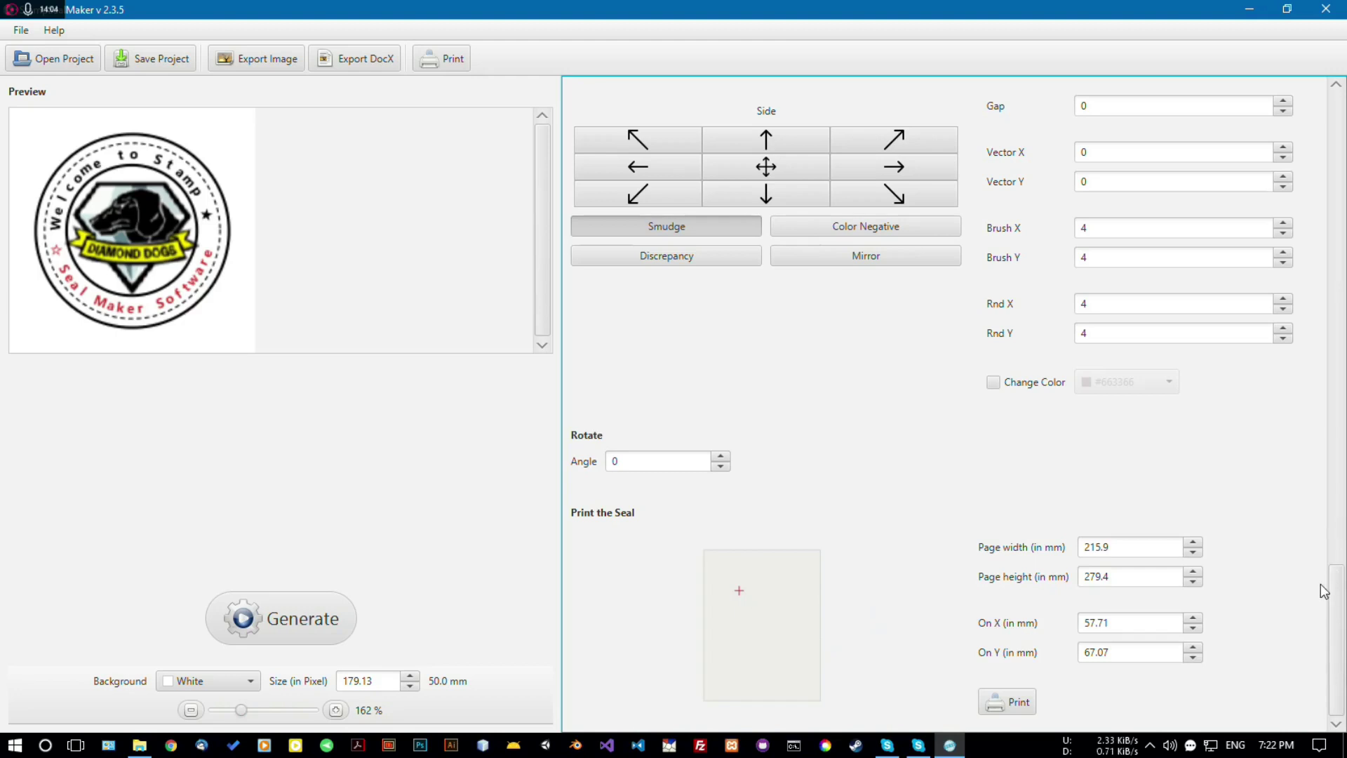
drag(1337, 638, 1336, 169)
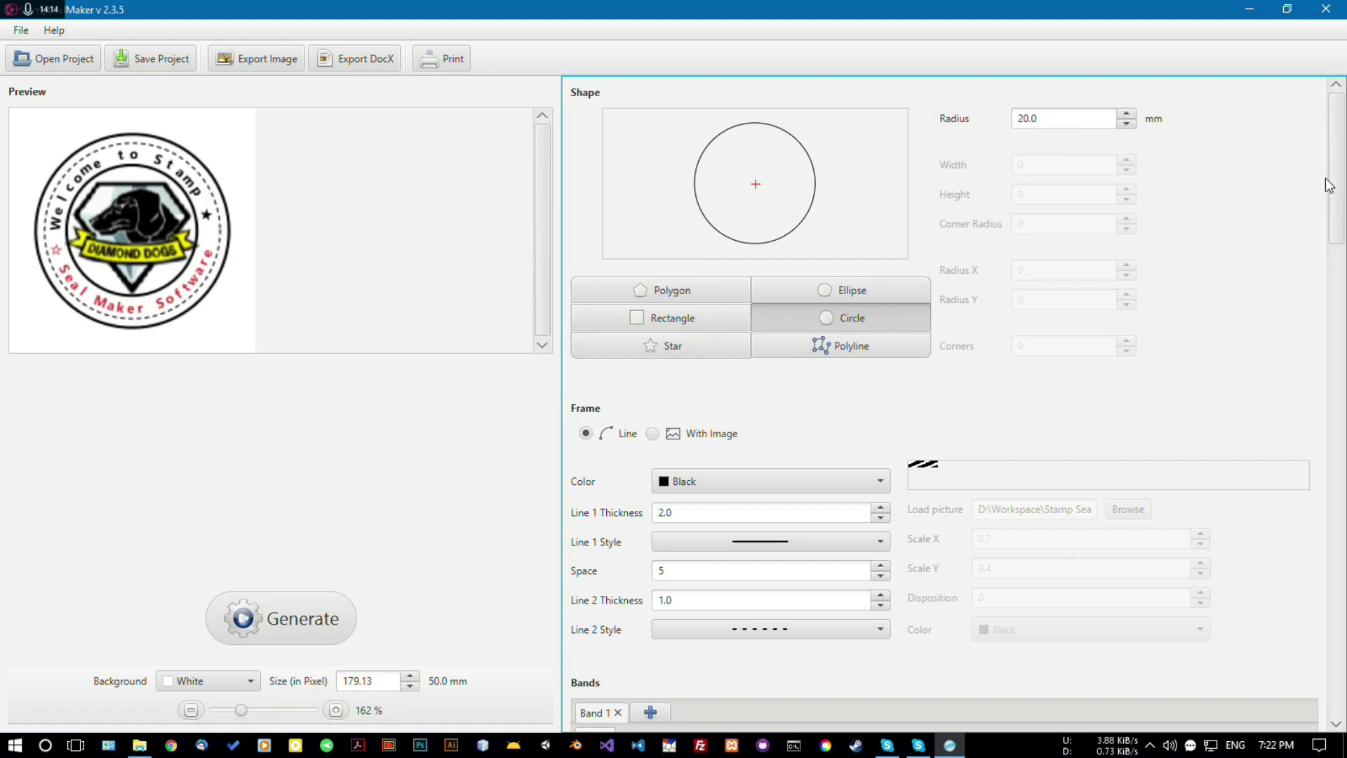
drag(1340, 182, 1344, 677)
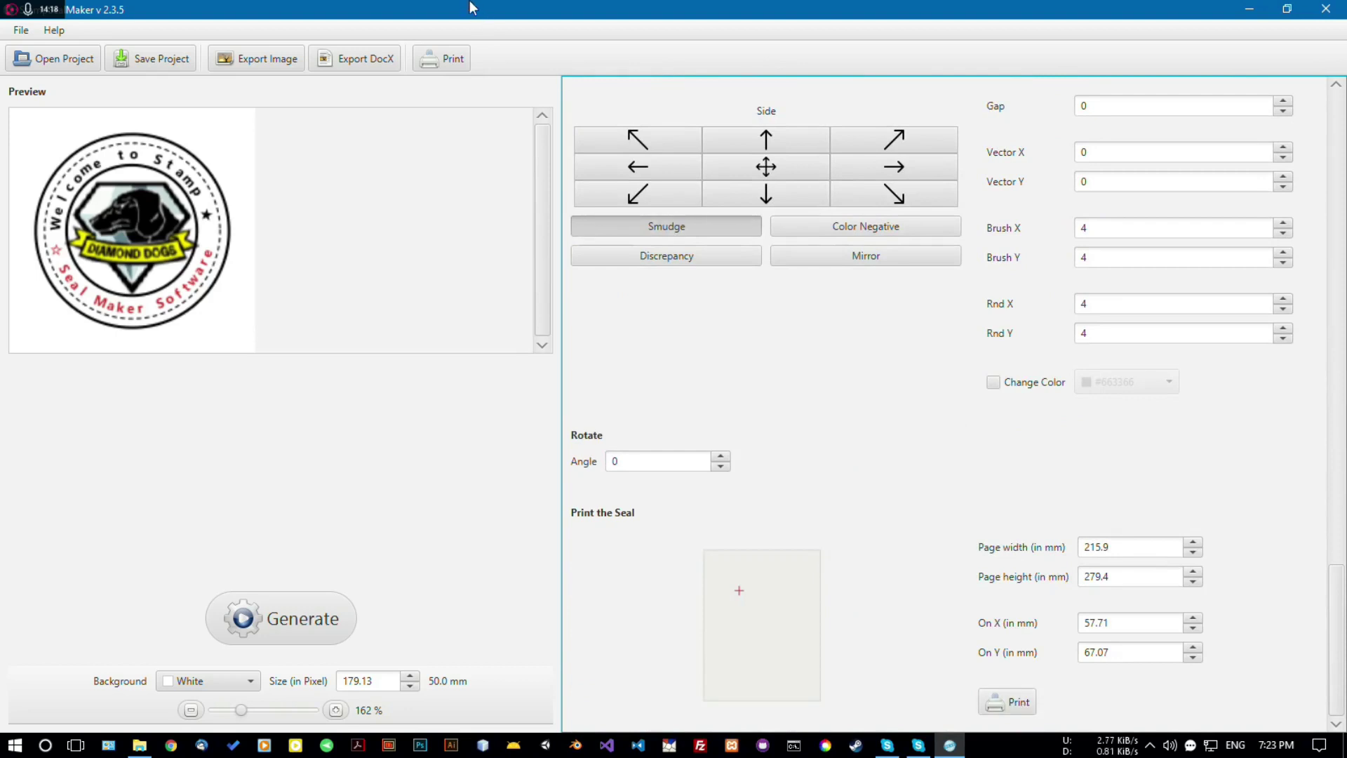
Select the HP DeskJet 2130 series printer for the seal, review its document properties, and cancel the print.
click(453, 50)
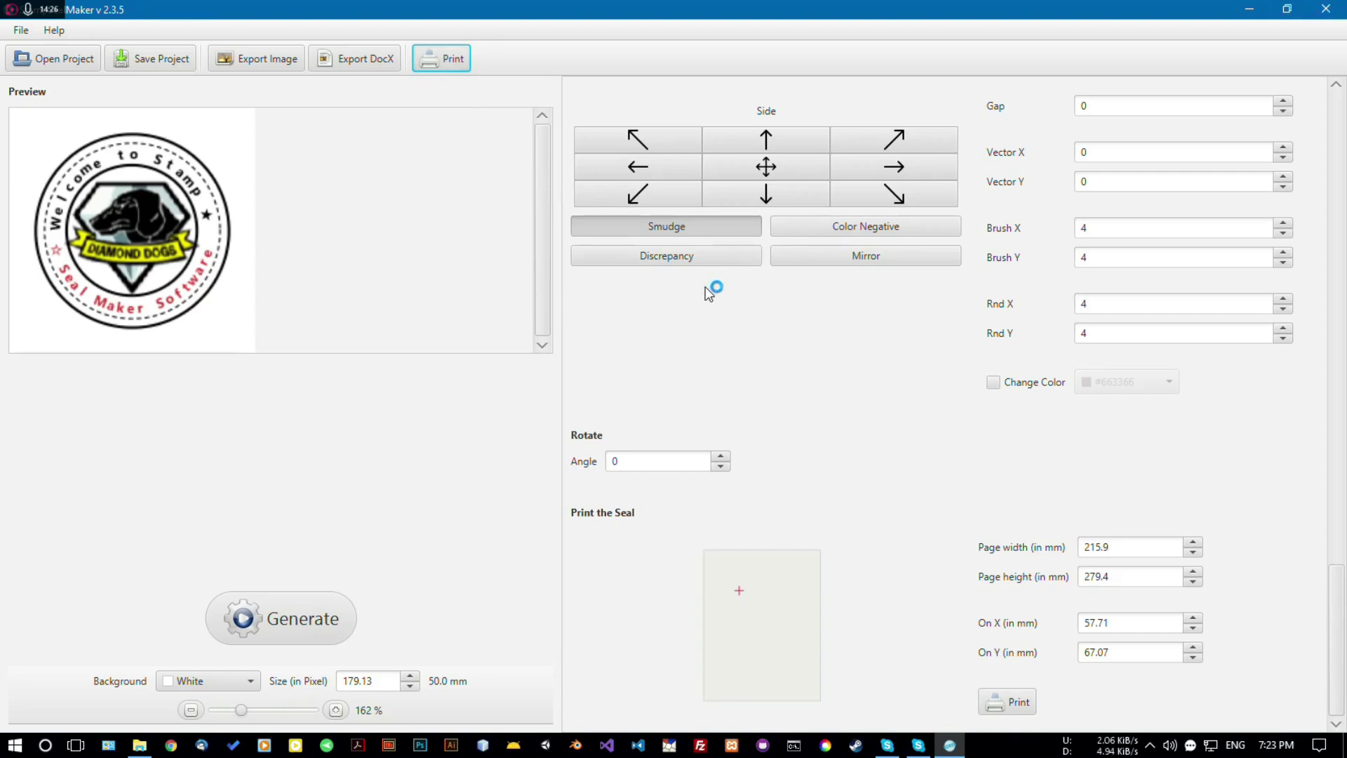
drag(225, 46, 633, 181)
click(690, 222)
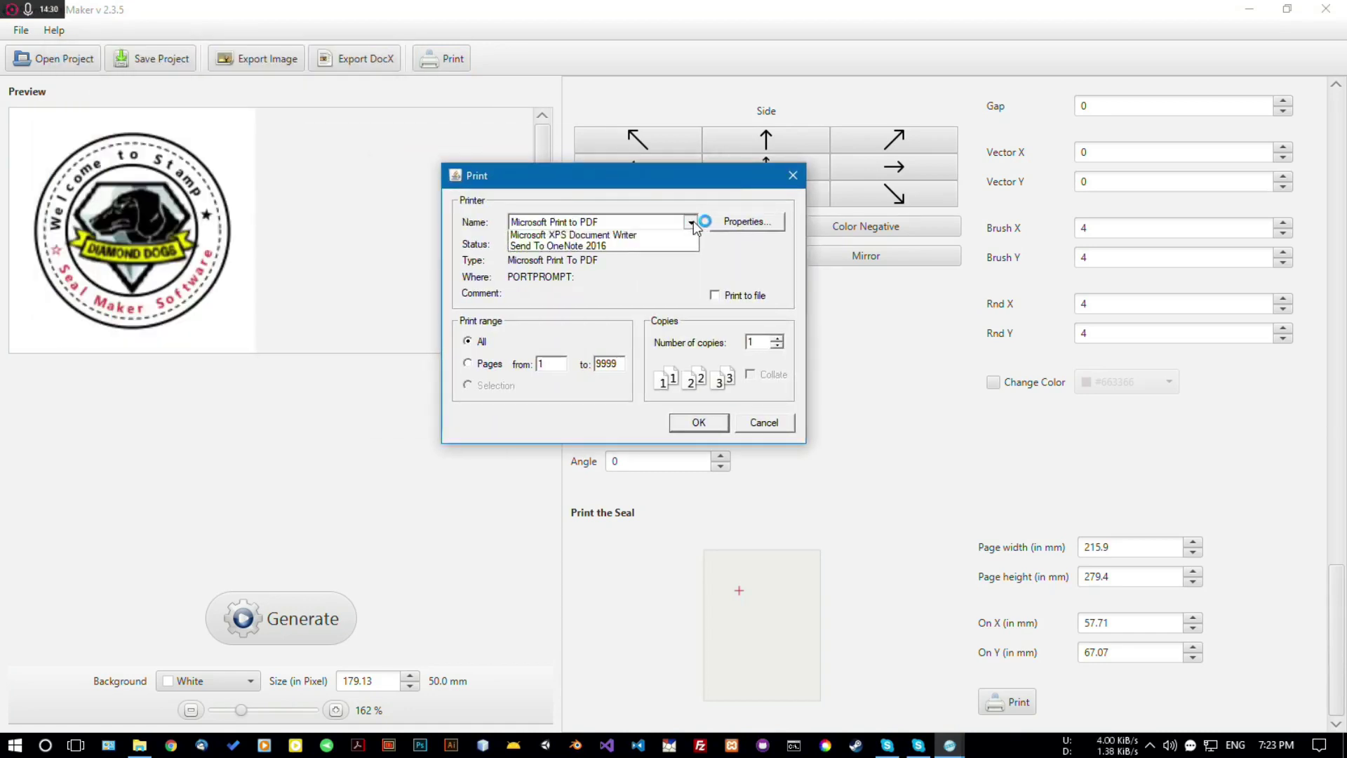
click(677, 258)
click(765, 225)
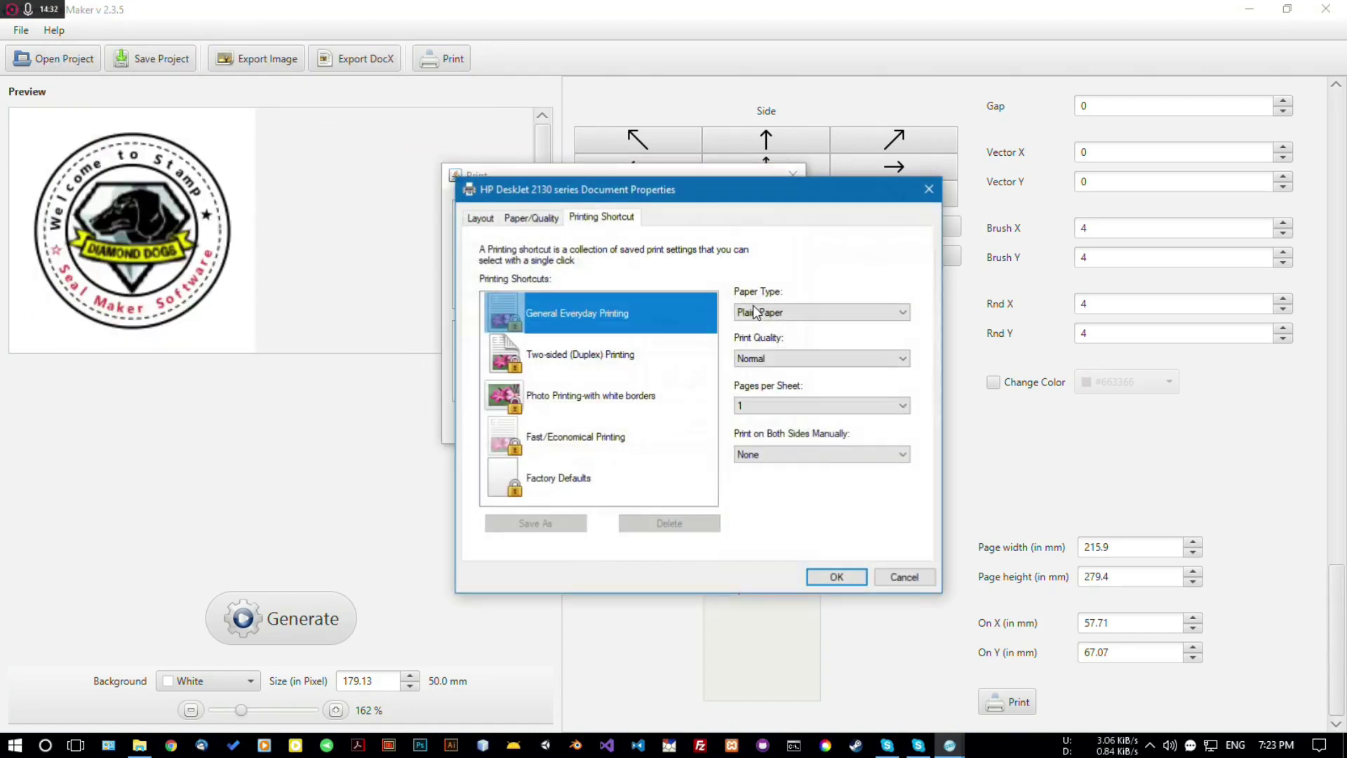
click(830, 580)
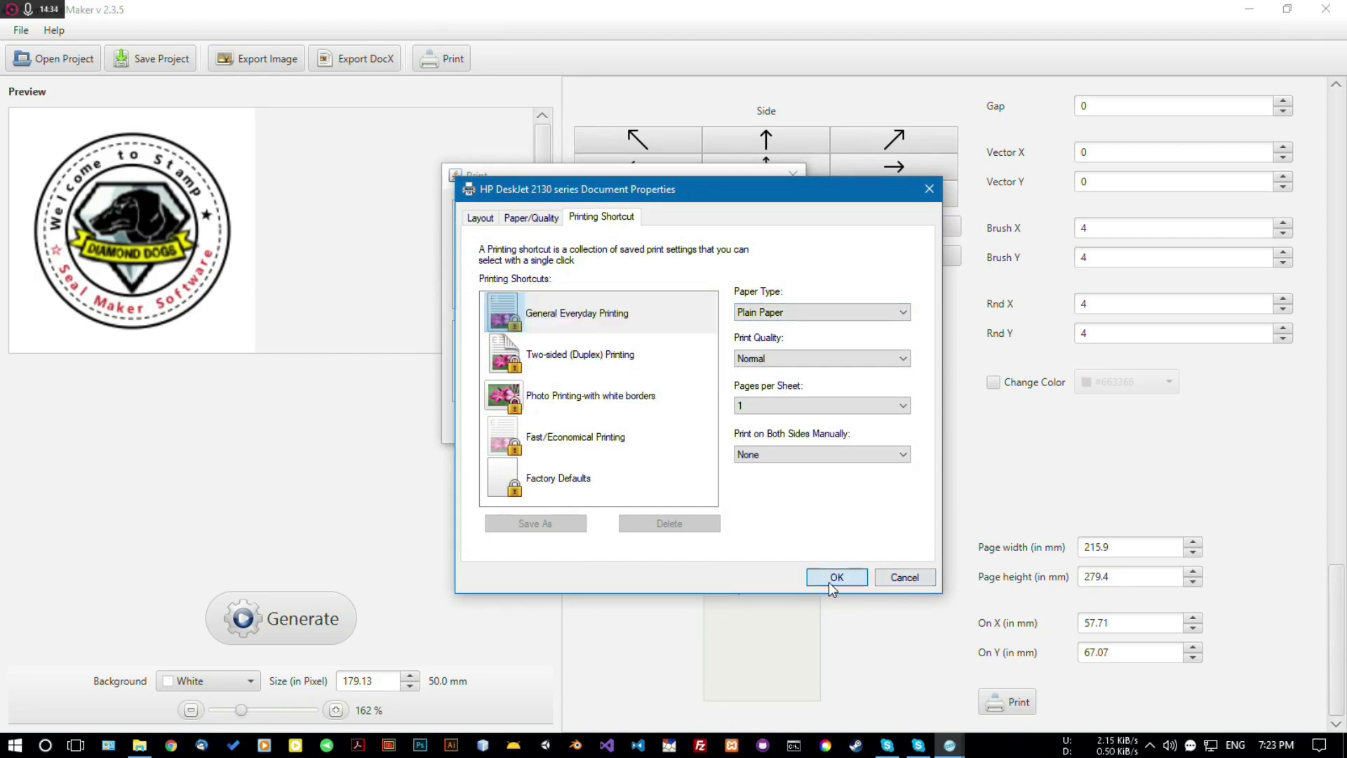
click(762, 425)
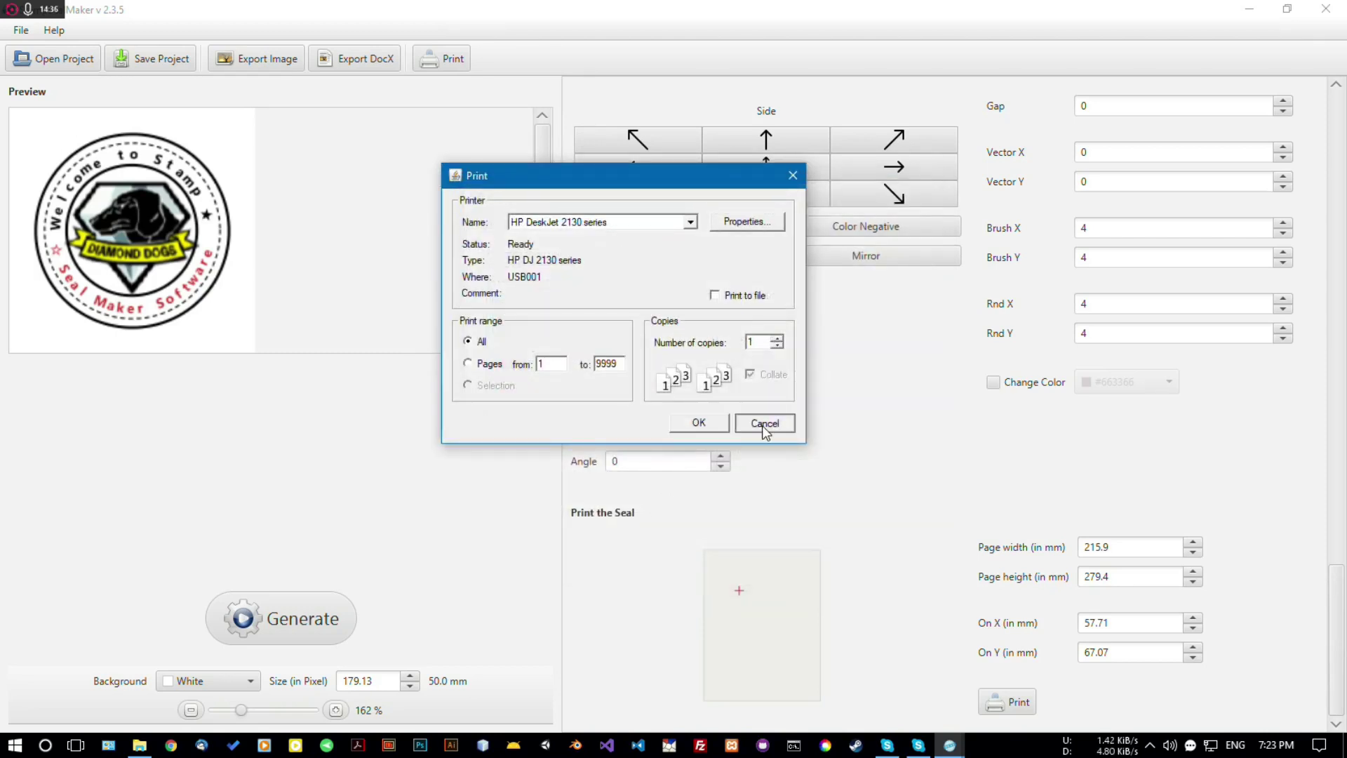
Export the seal as a PNG image named output to the Desktop.
drag(1339, 616, 1345, 63)
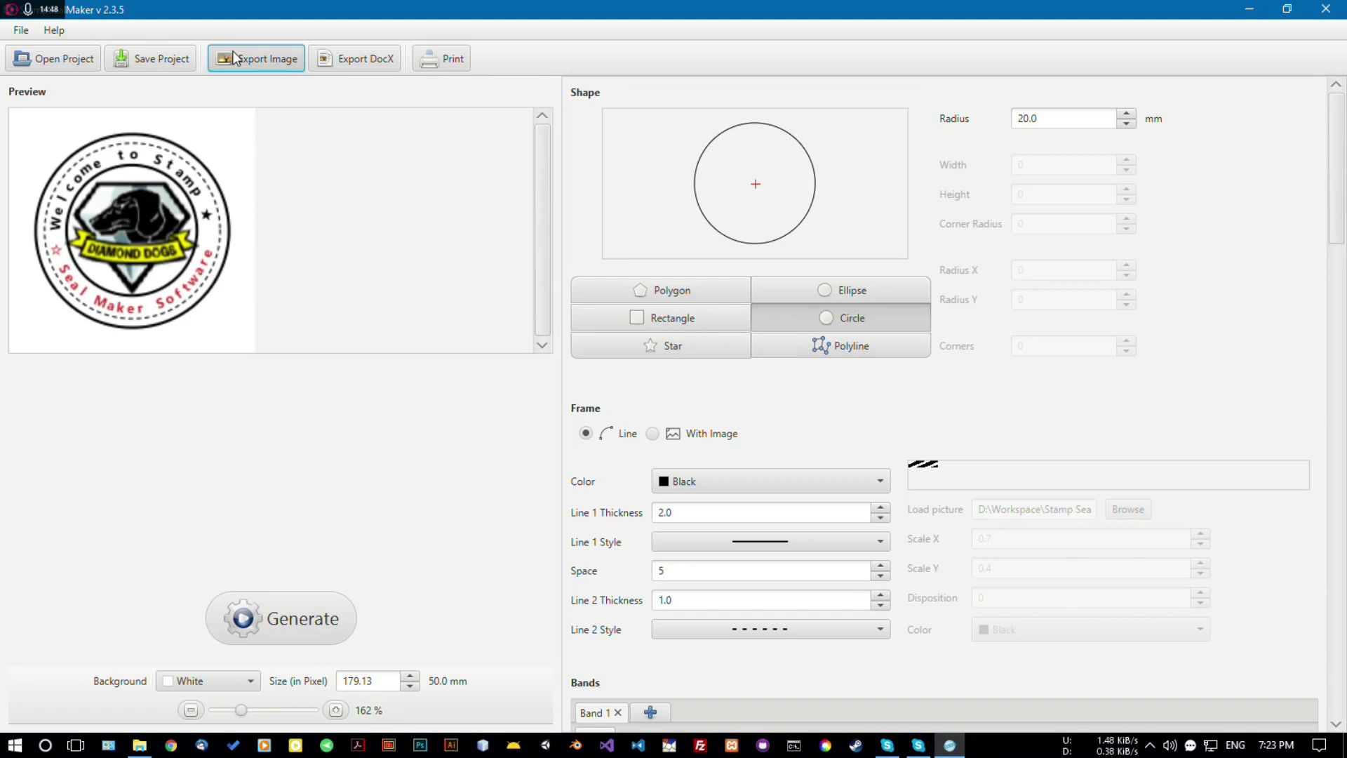
click(278, 69)
click(372, 221)
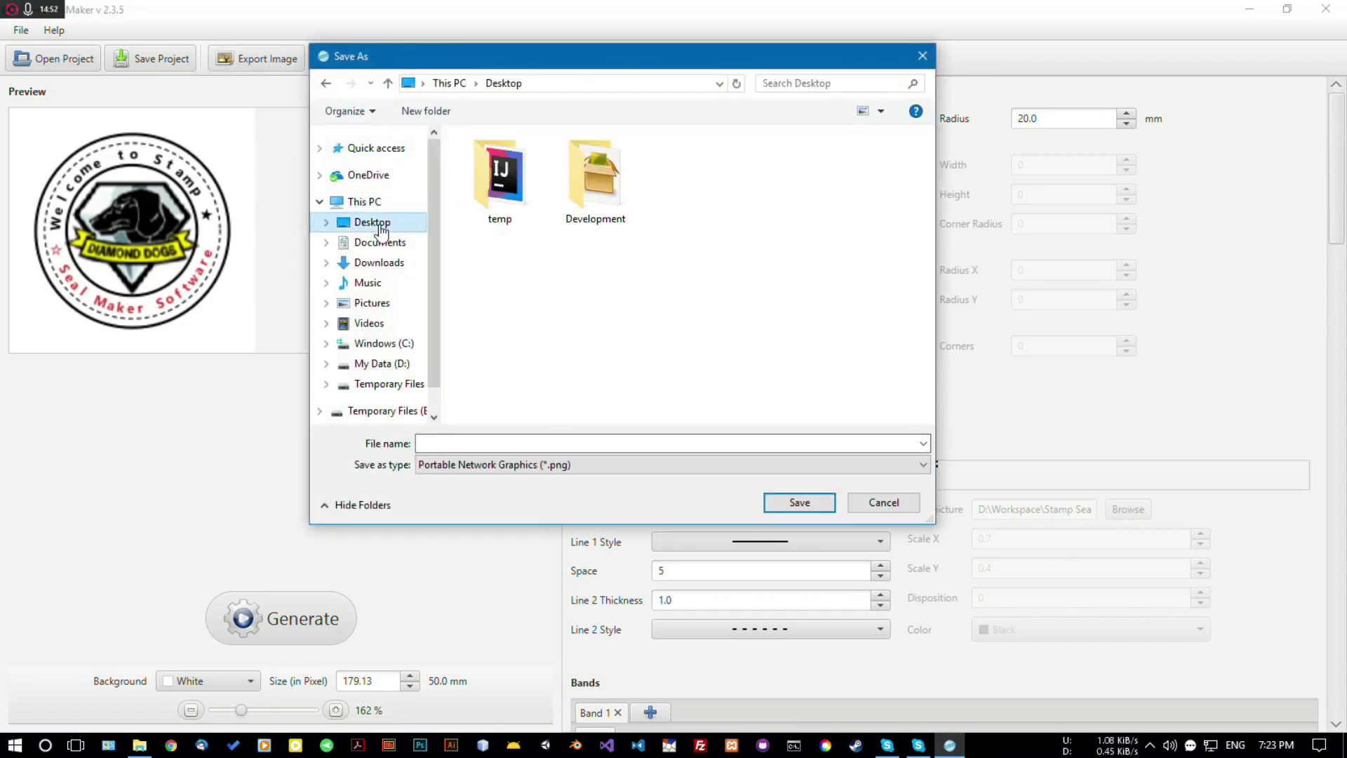
click(558, 442)
text(output)
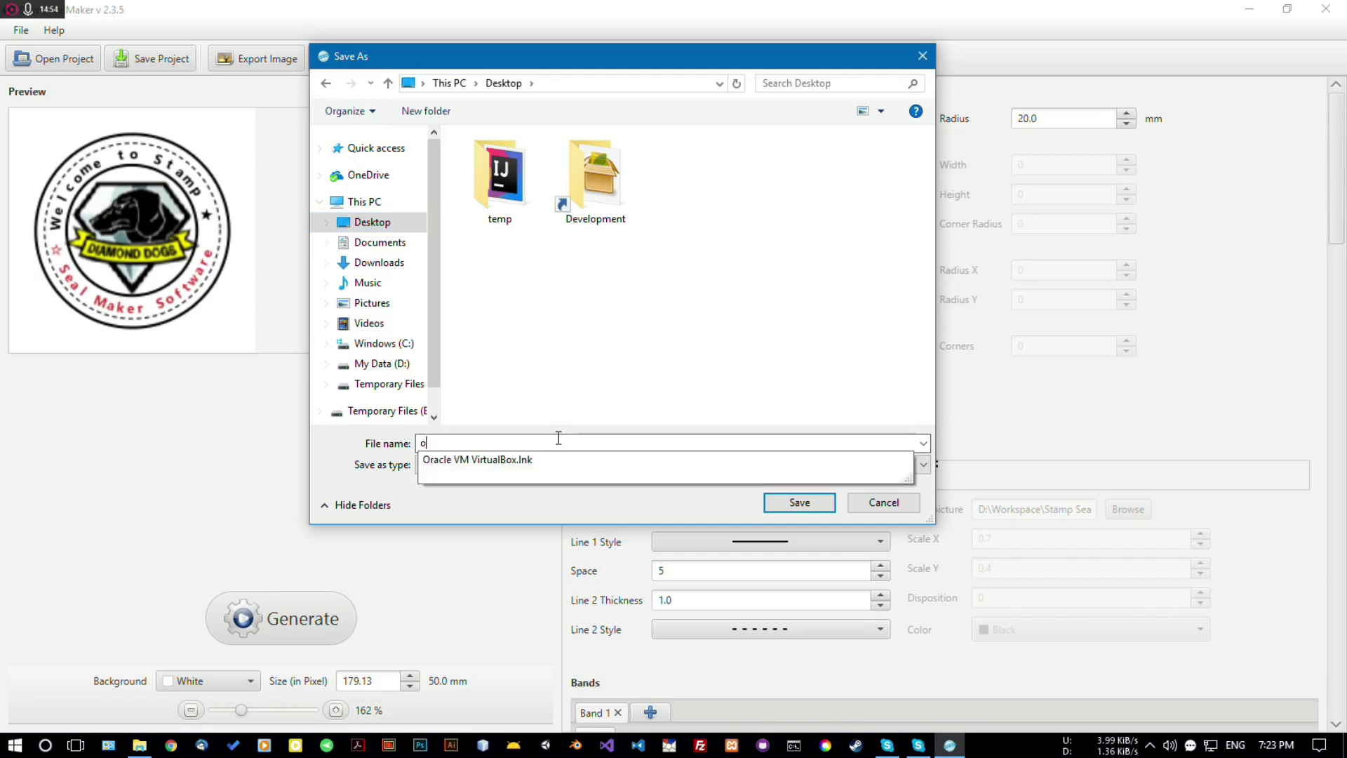
click(791, 504)
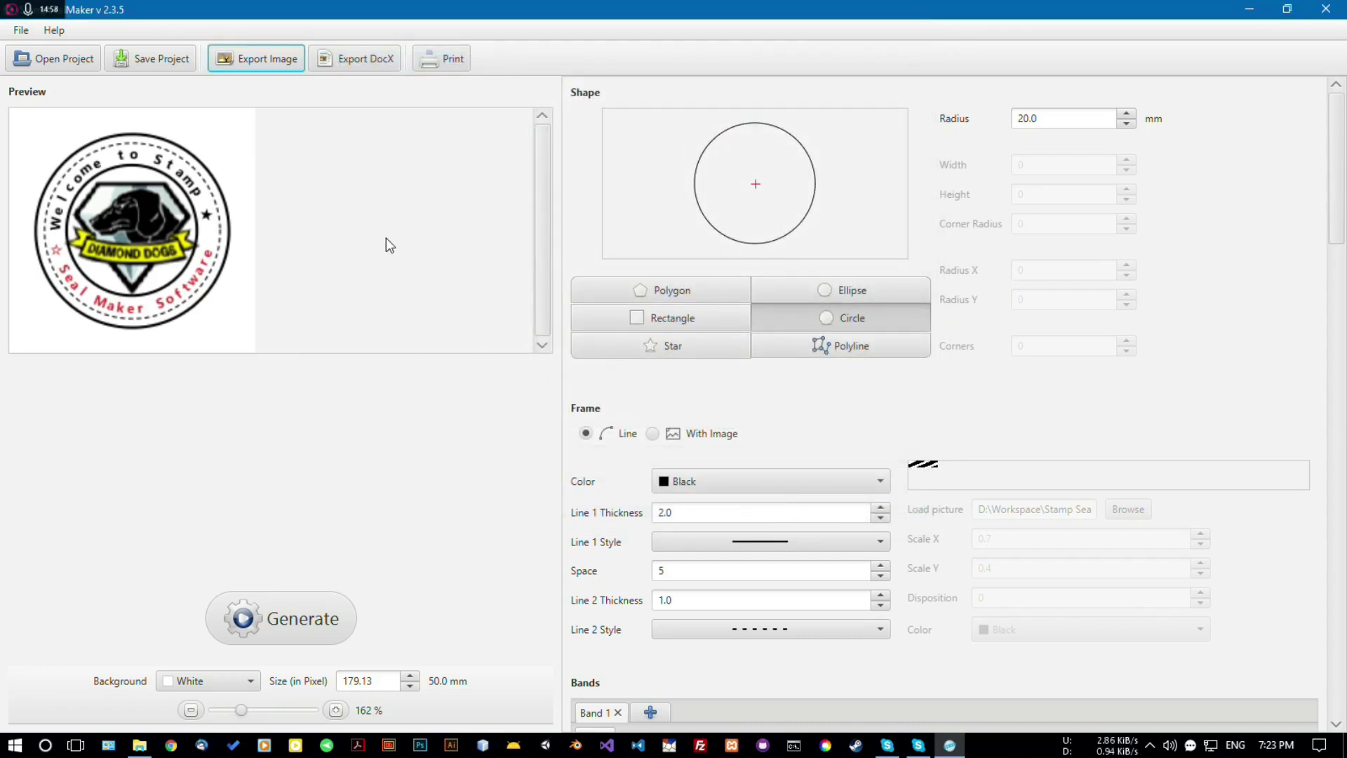
Switch to the desktop and open the exported output.png in IrfanView.
click(1250, 10)
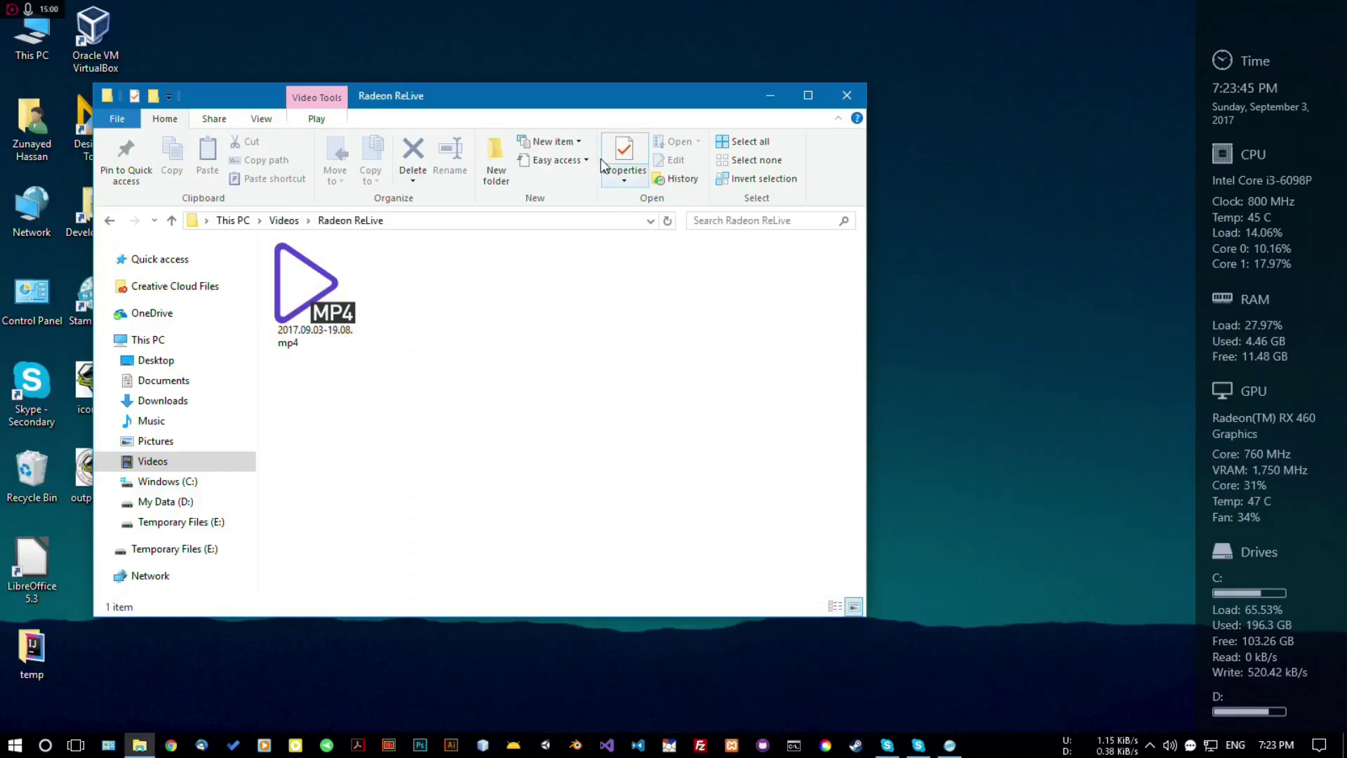
key(super+d)
right_click(572, 268)
click(603, 343)
double_click(108, 478)
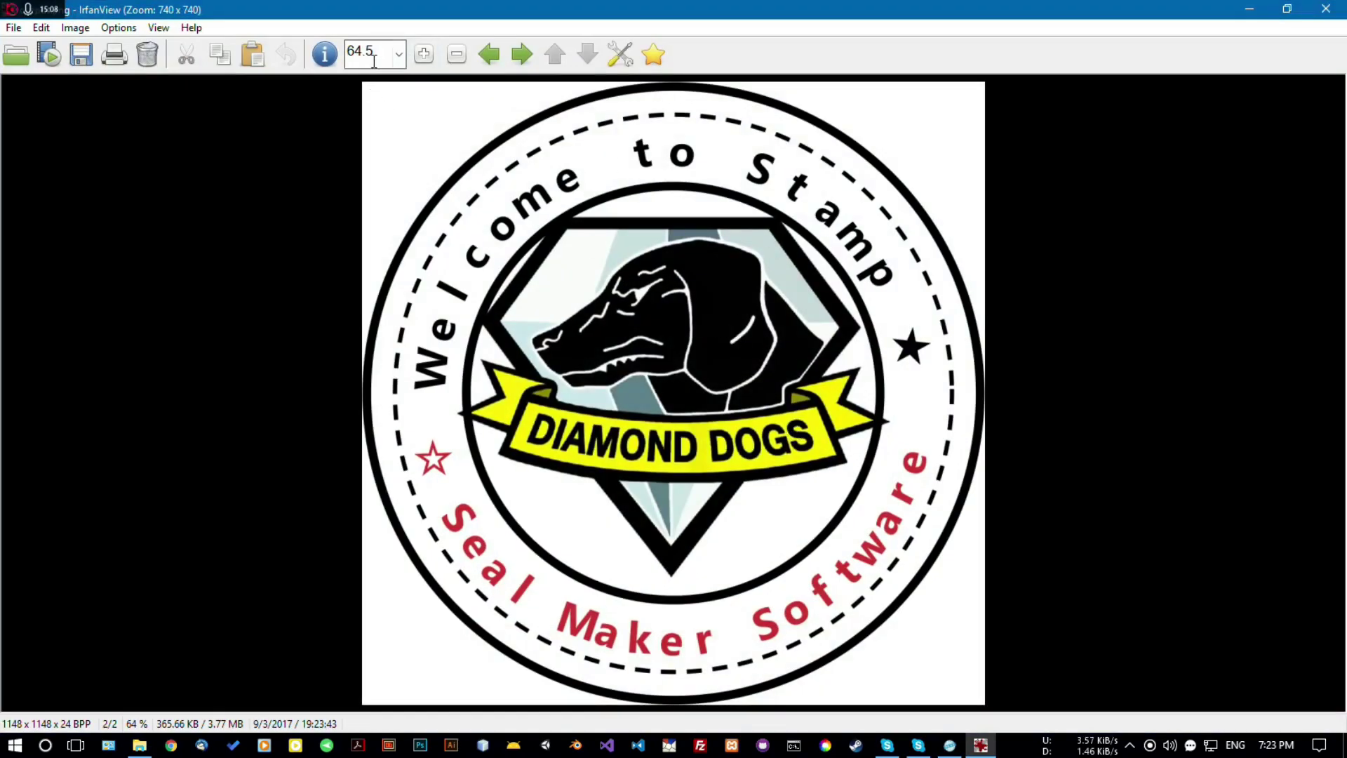
Examine the exported seal image at 100% zoom and close IrfanView.
click(399, 54)
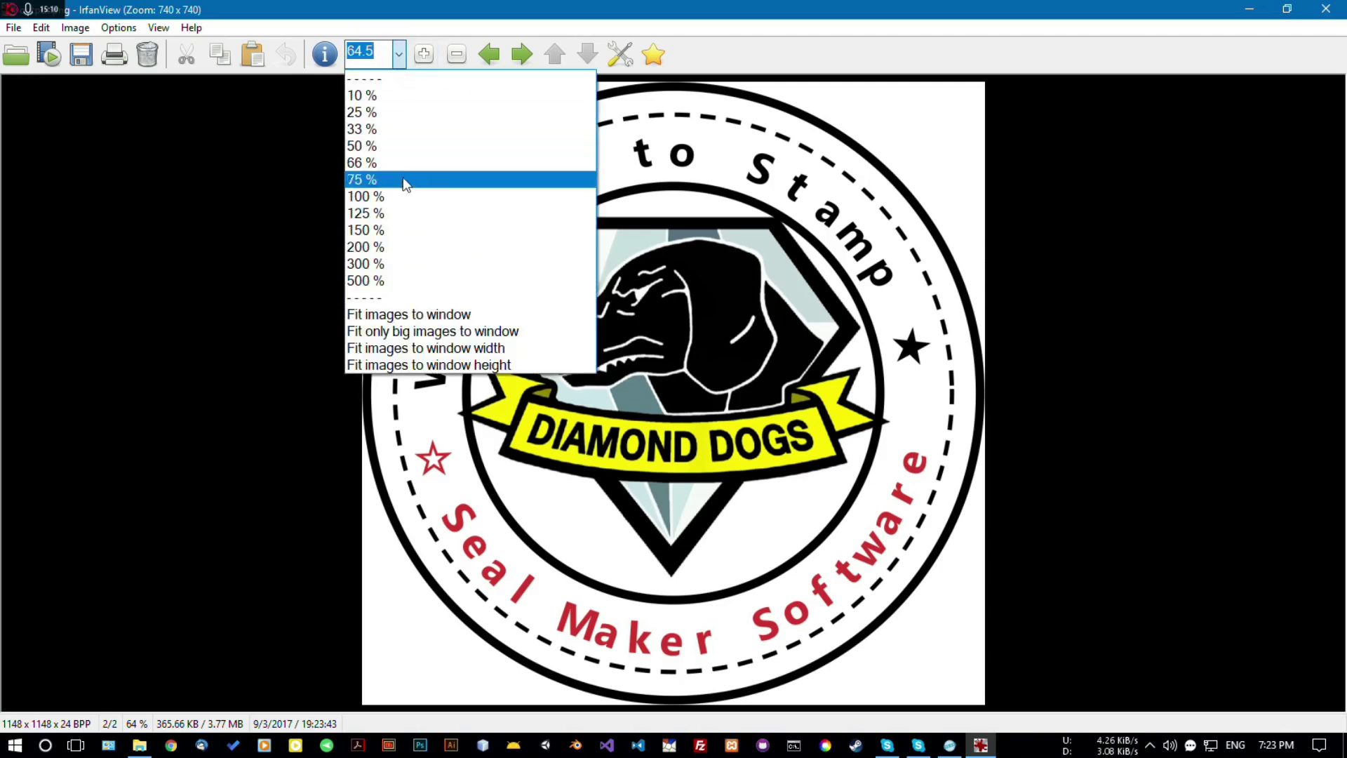
click(397, 198)
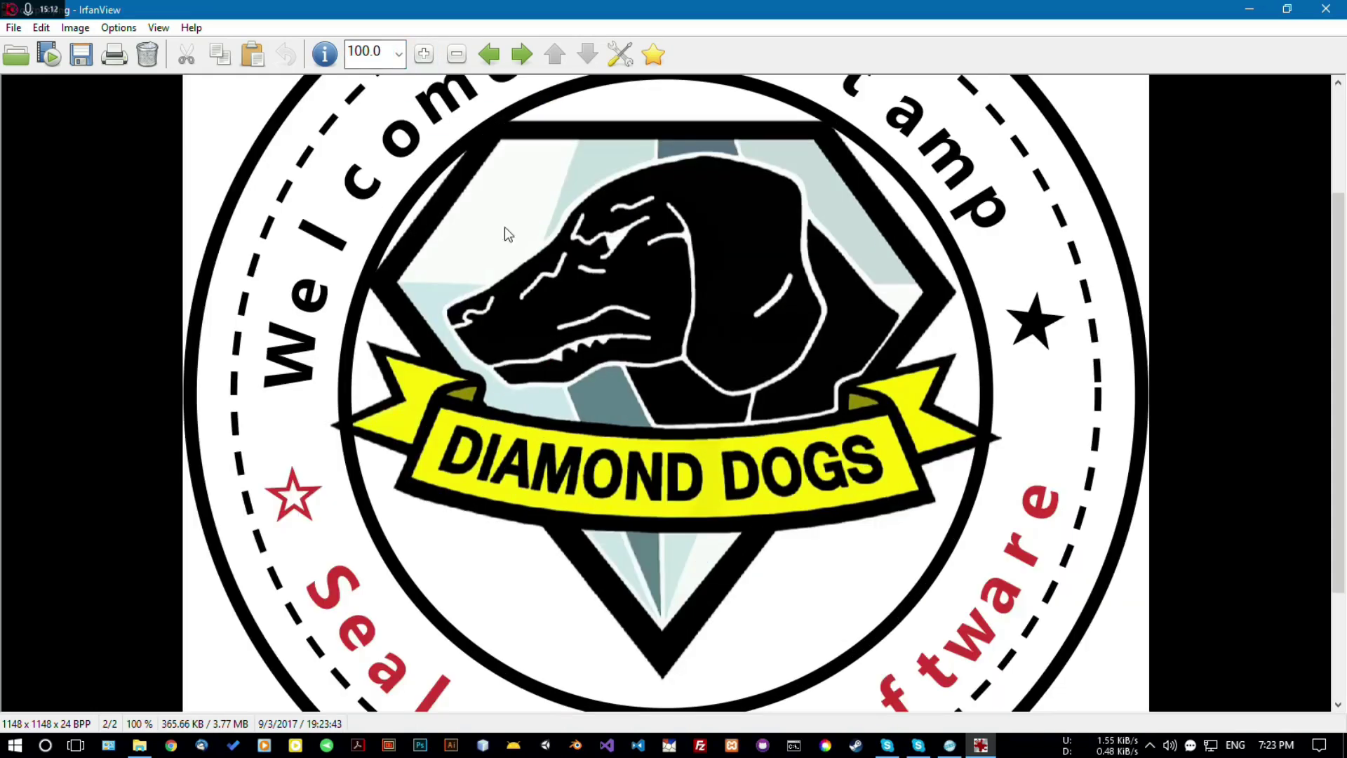
drag(1335, 341, 1326, 280)
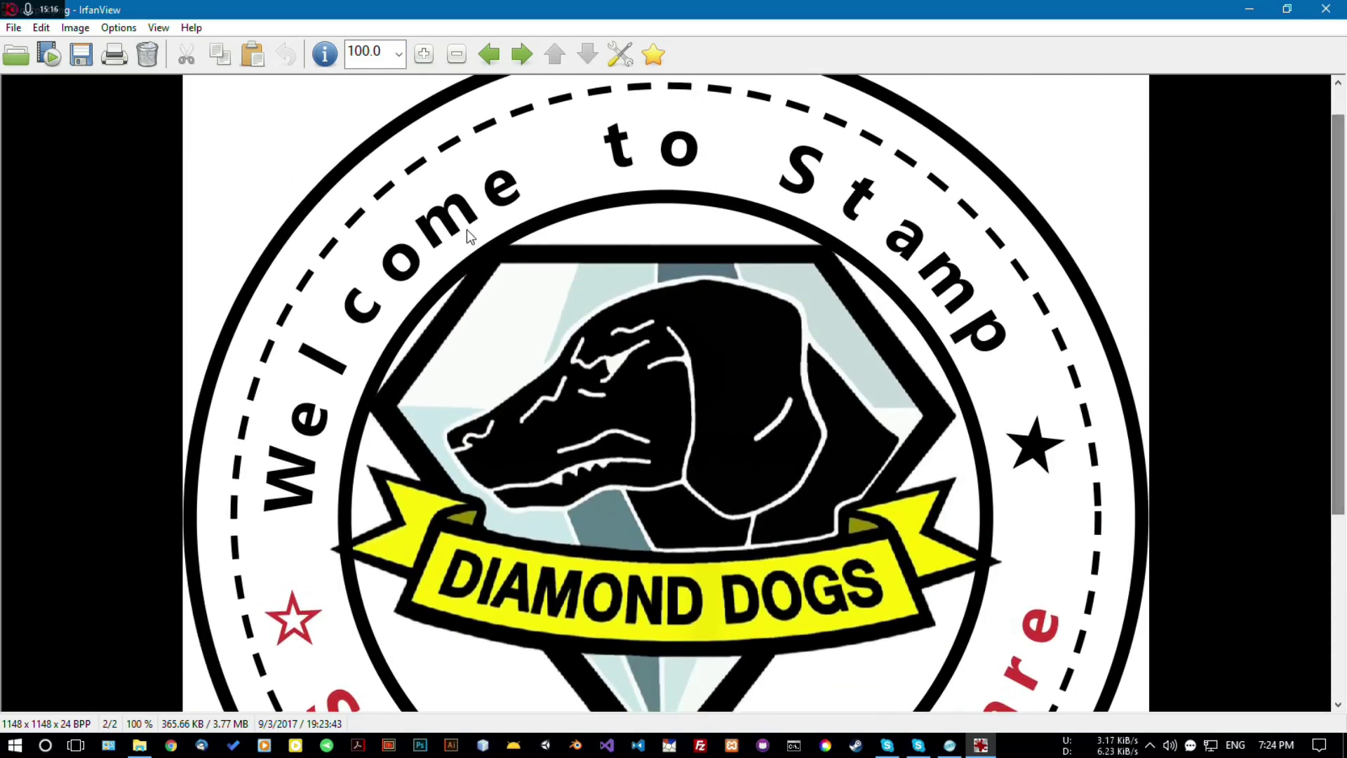
click(1326, 8)
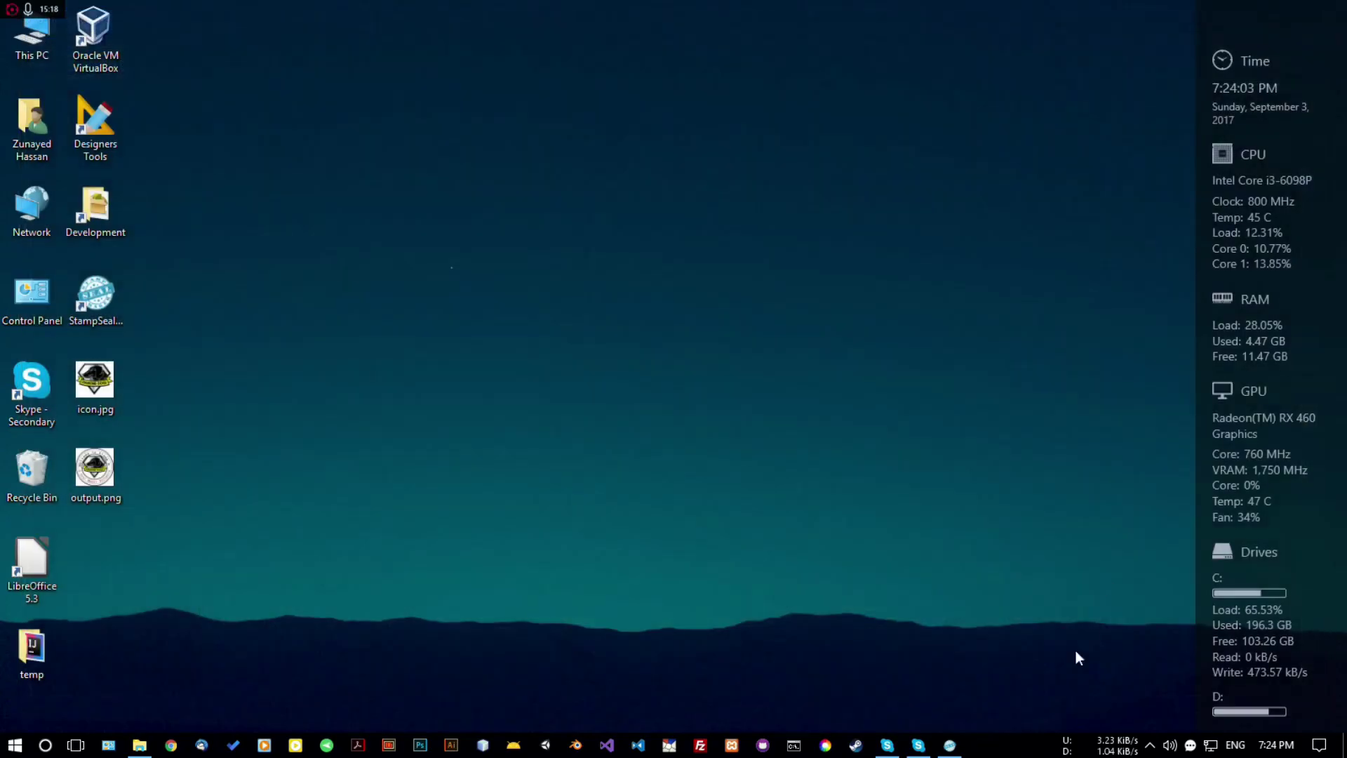
Return to Stamp Seal Maker and export the seal as a Word document named output to the Desktop.
click(951, 746)
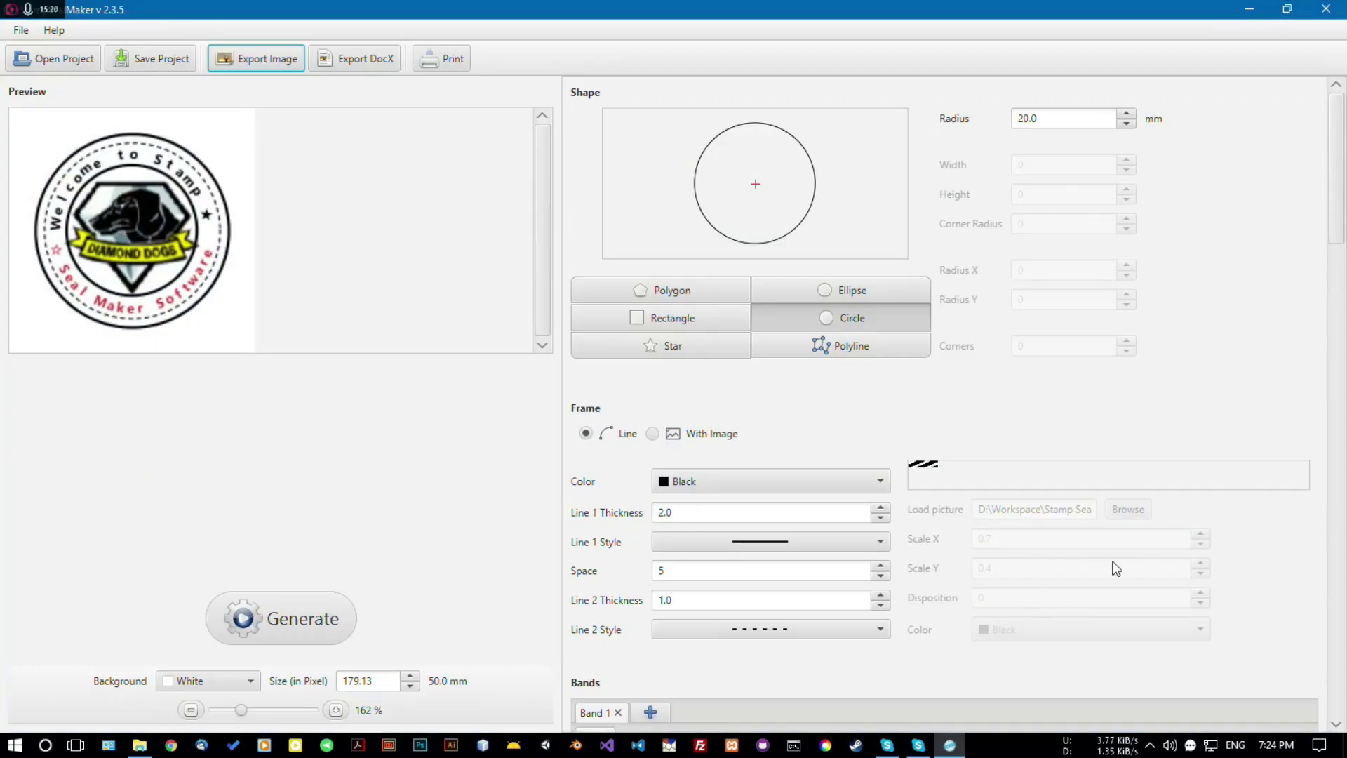
drag(1338, 217, 1344, 186)
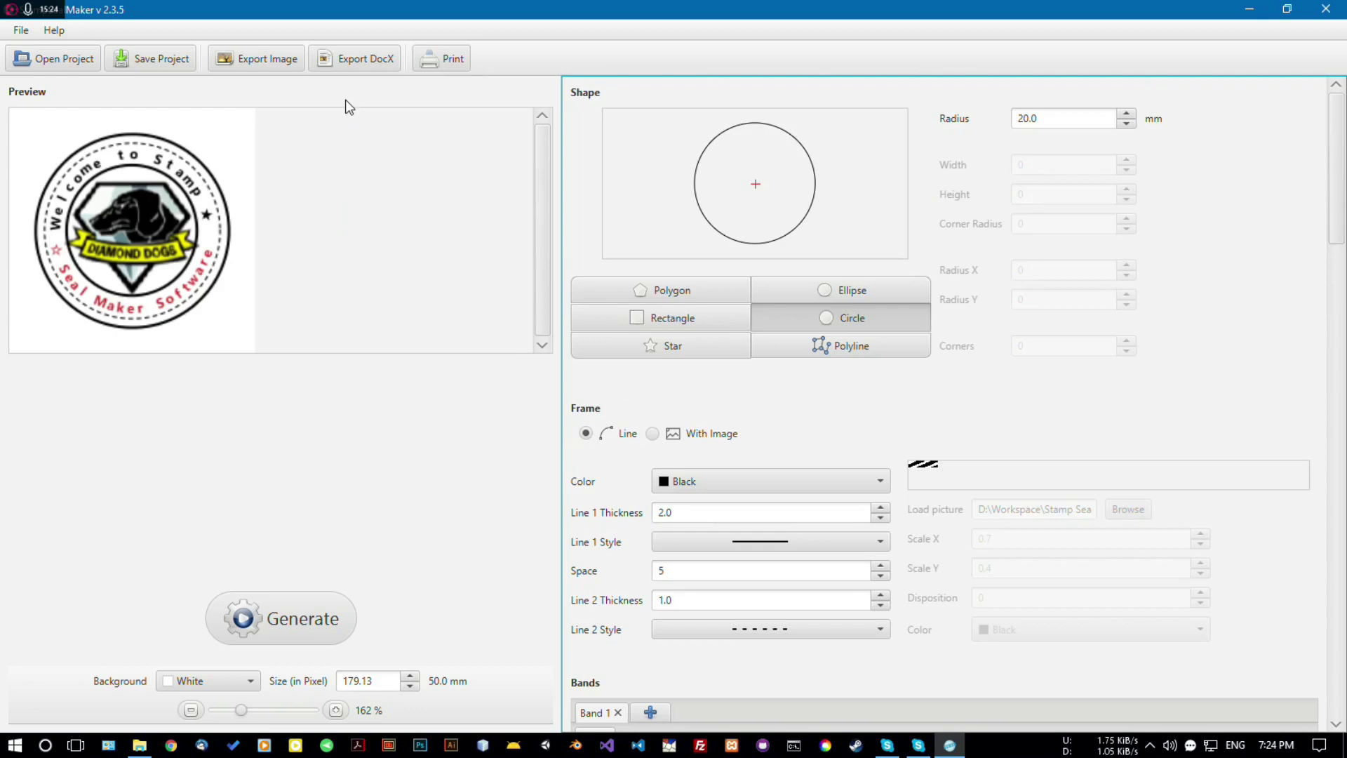
click(357, 56)
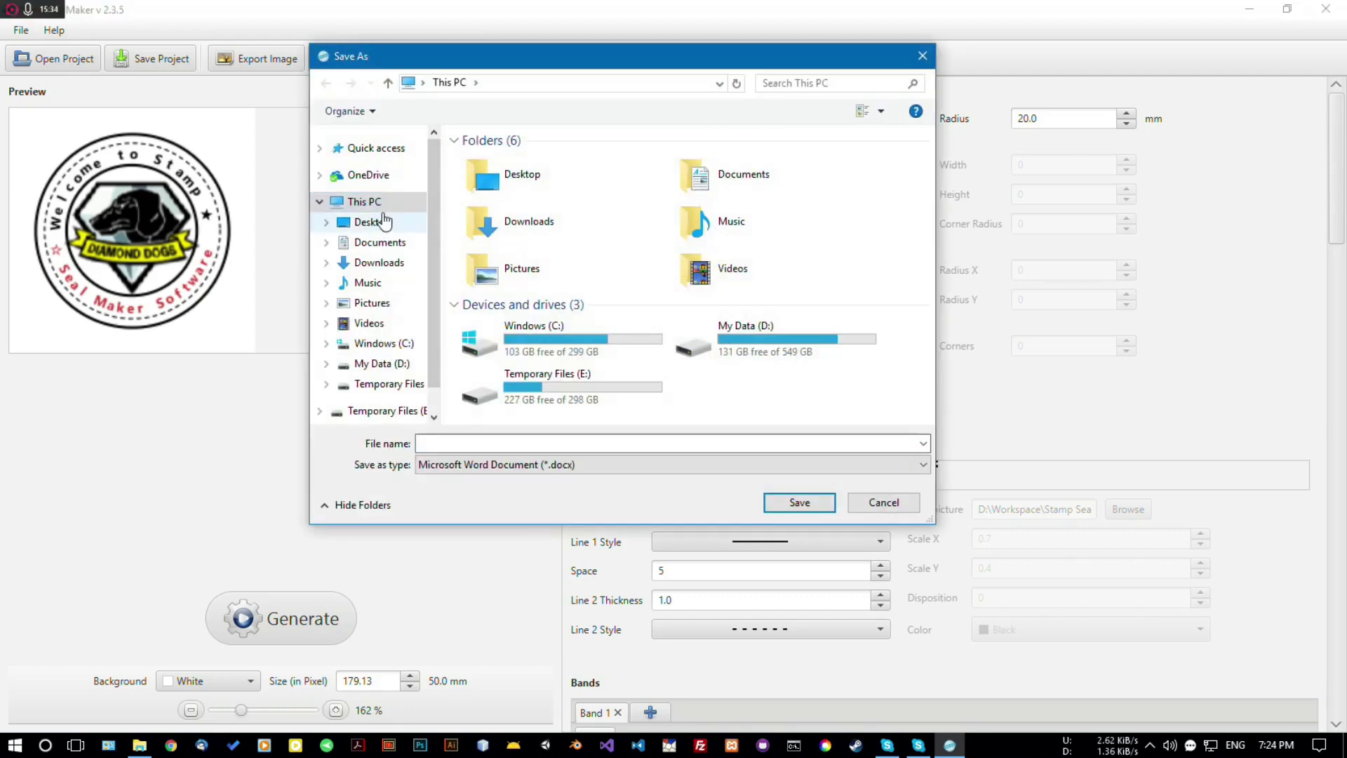
click(369, 220)
click(515, 442)
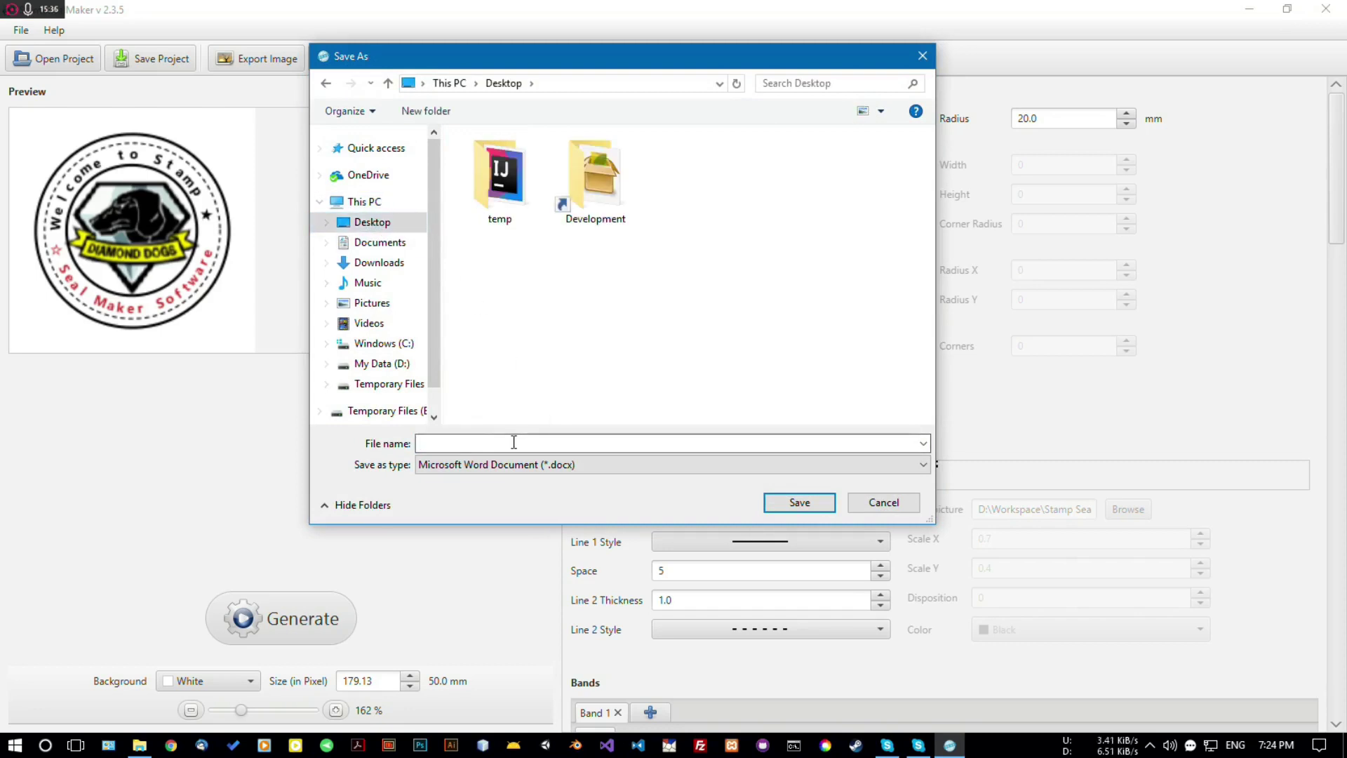
text(output)
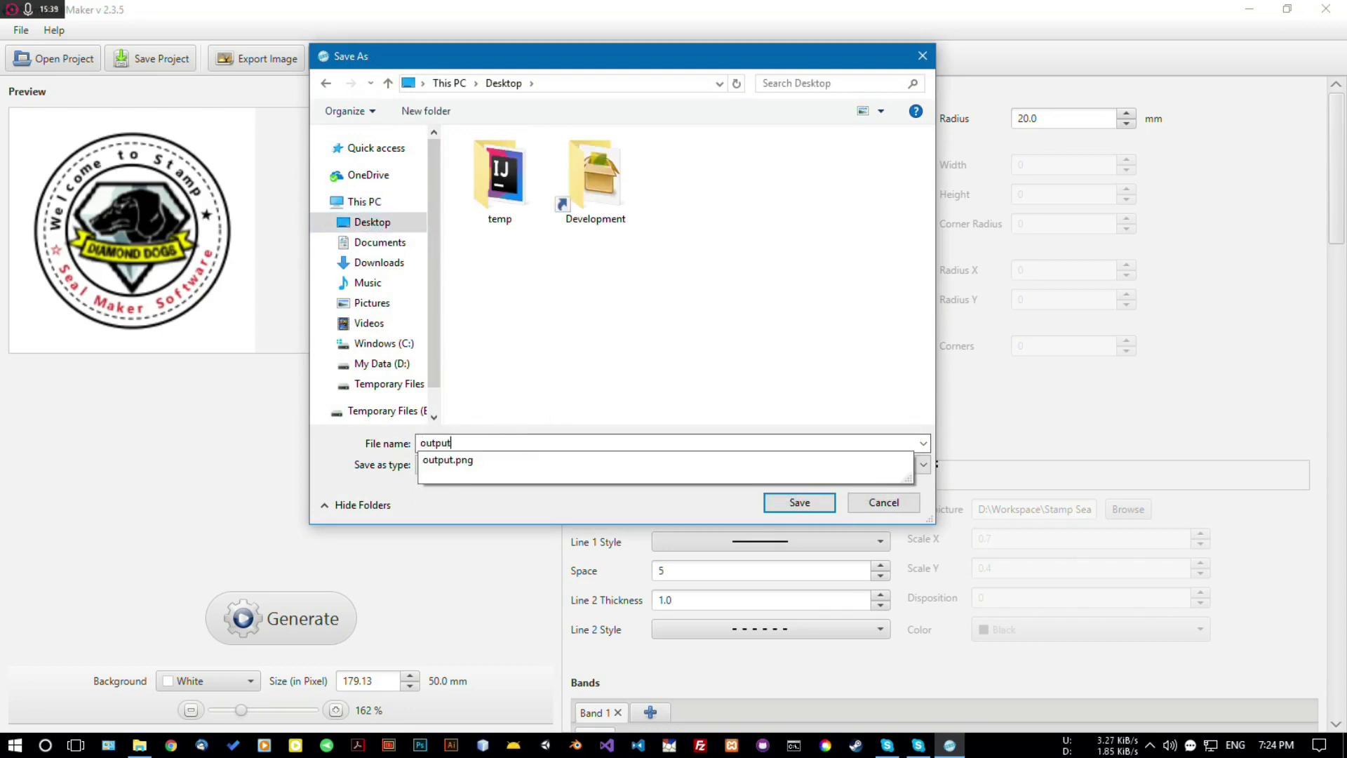
key(Return)
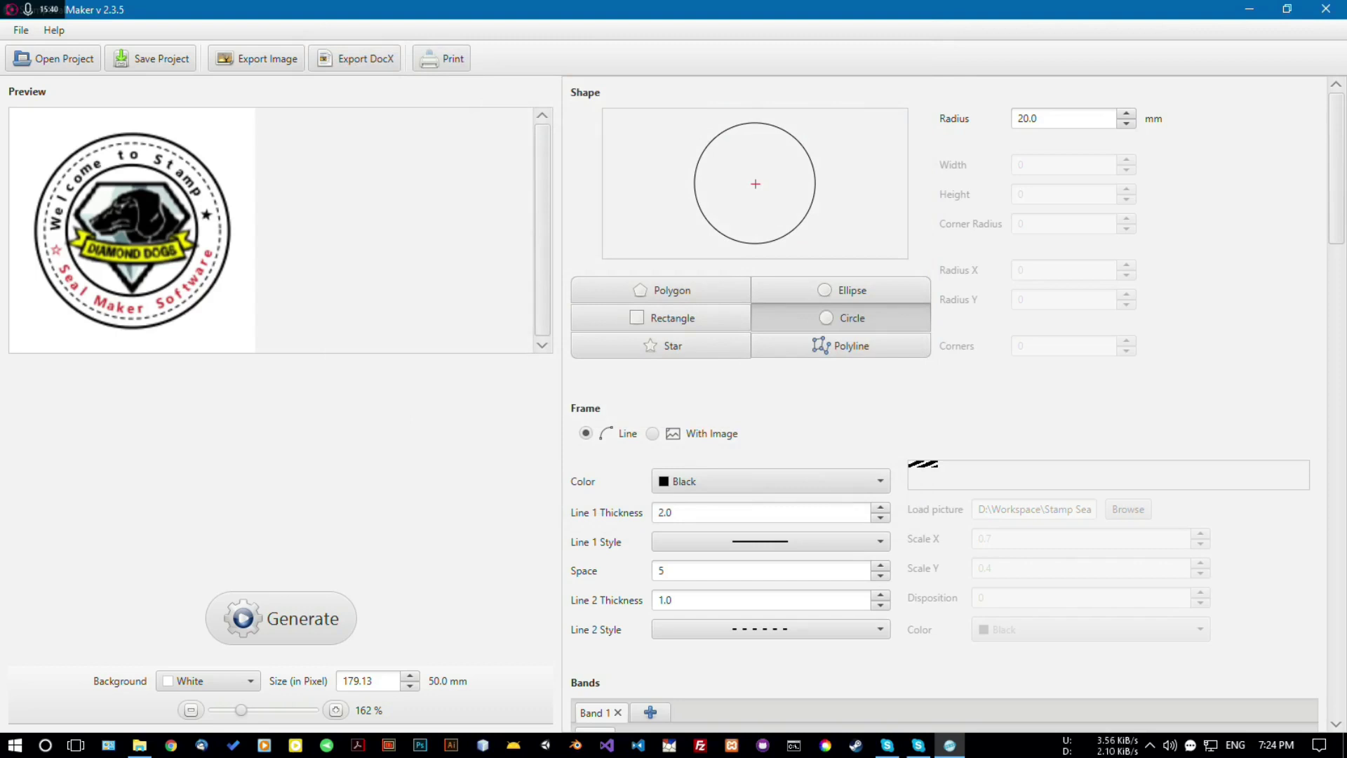
Open the exported output.docx from the desktop in Word, check the seal on the page, and close the document.
click(1249, 8)
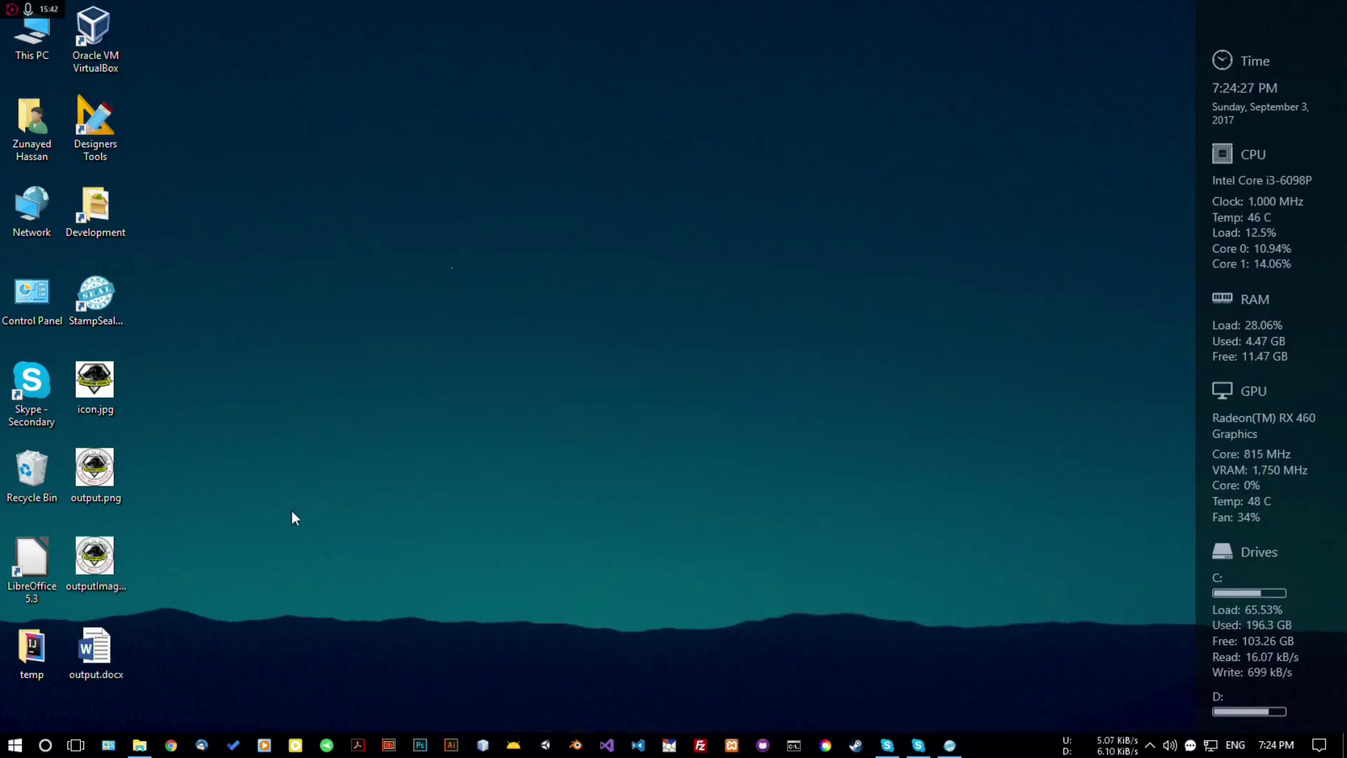
double_click(115, 644)
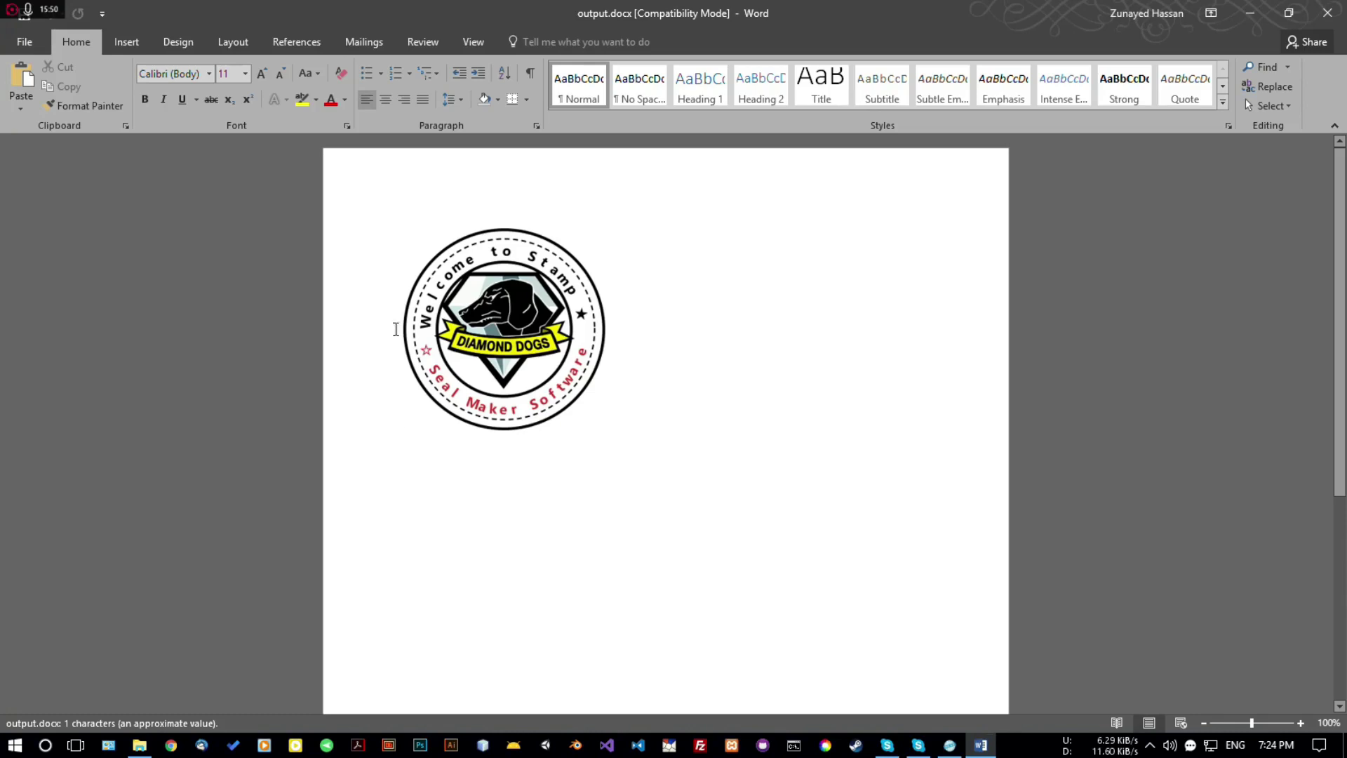
key(shift+Right)
key(Right)
key(alt+F4)
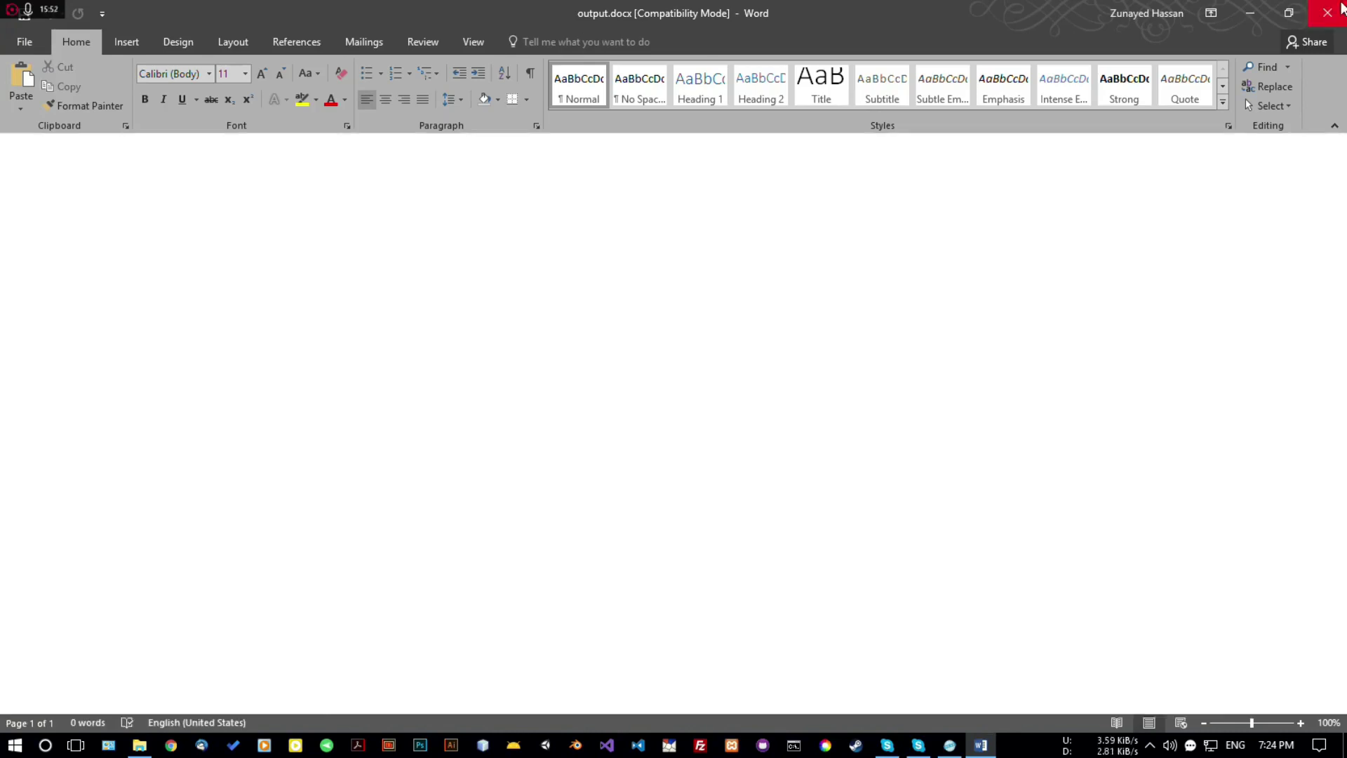
right_click(629, 302)
click(695, 372)
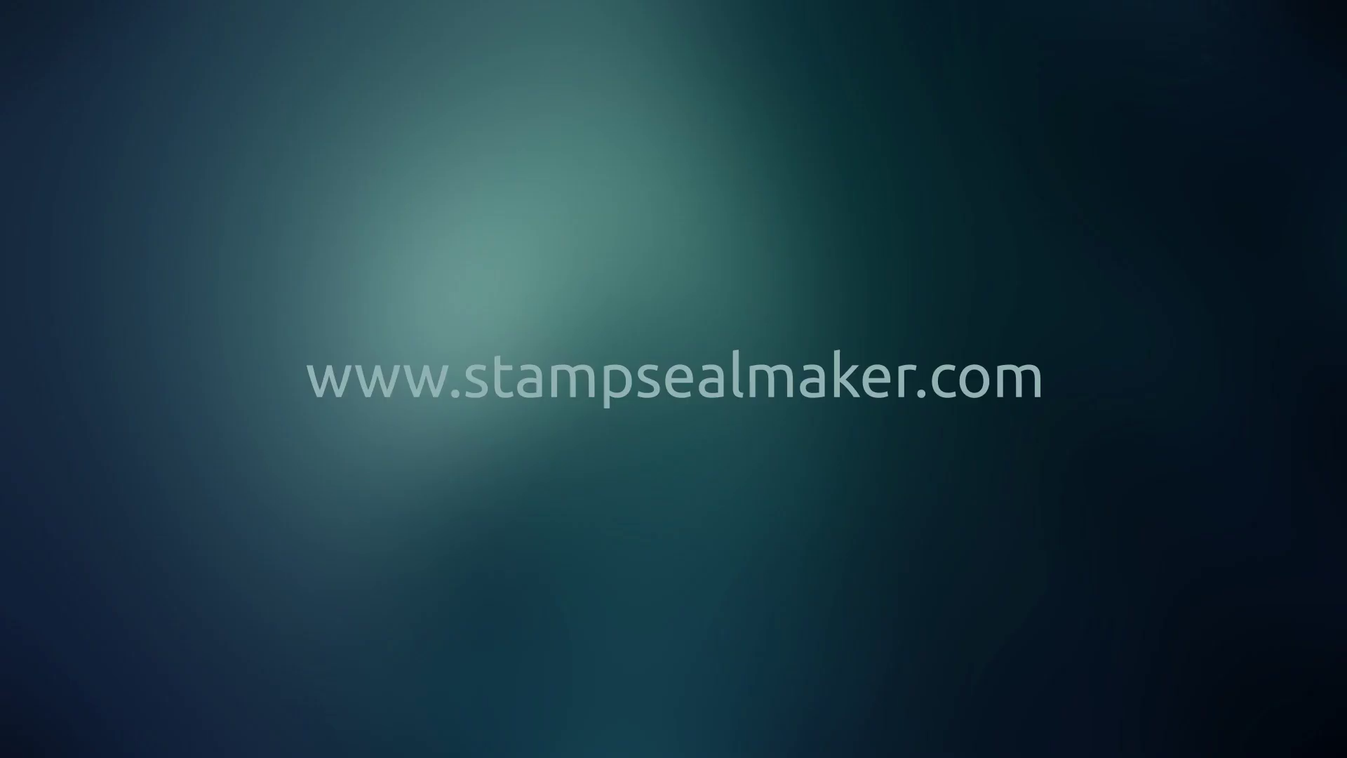